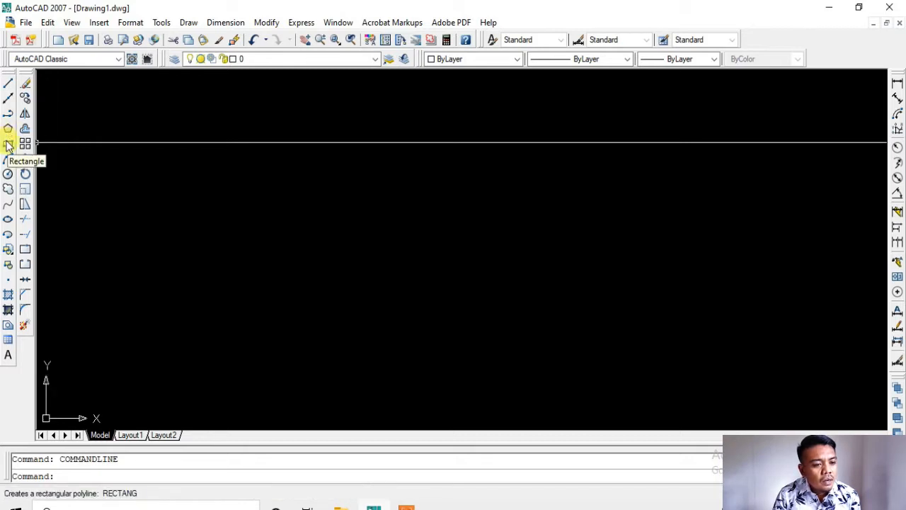
- Open the plot settings and look through the available paper sizes and page setups
click(108, 40)
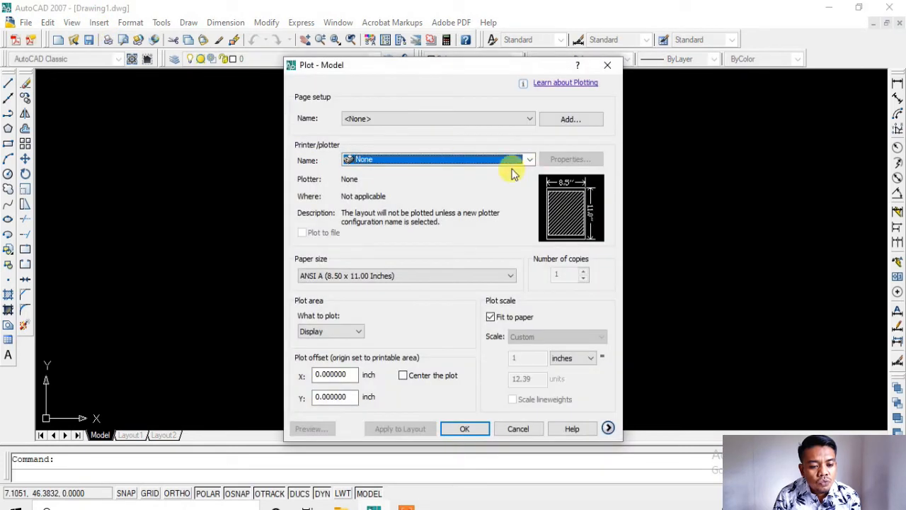
click(361, 276)
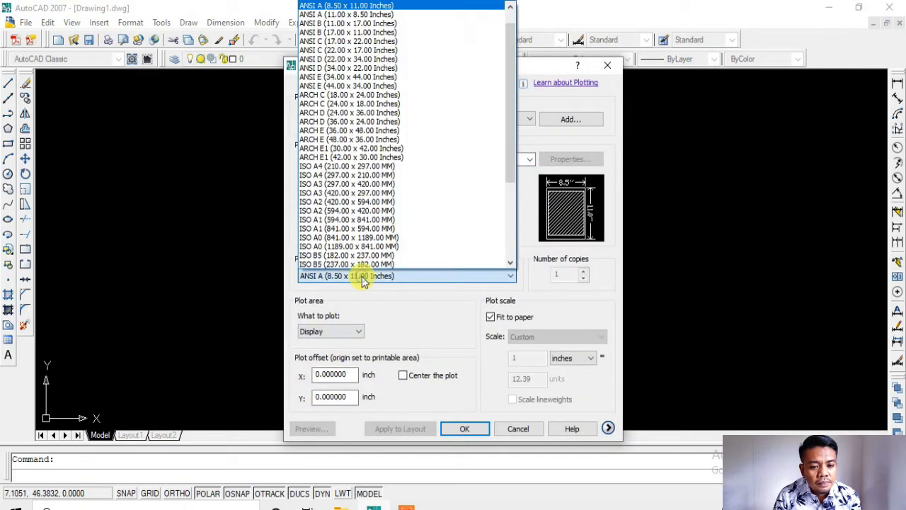
scroll(367, 235, up, 1)
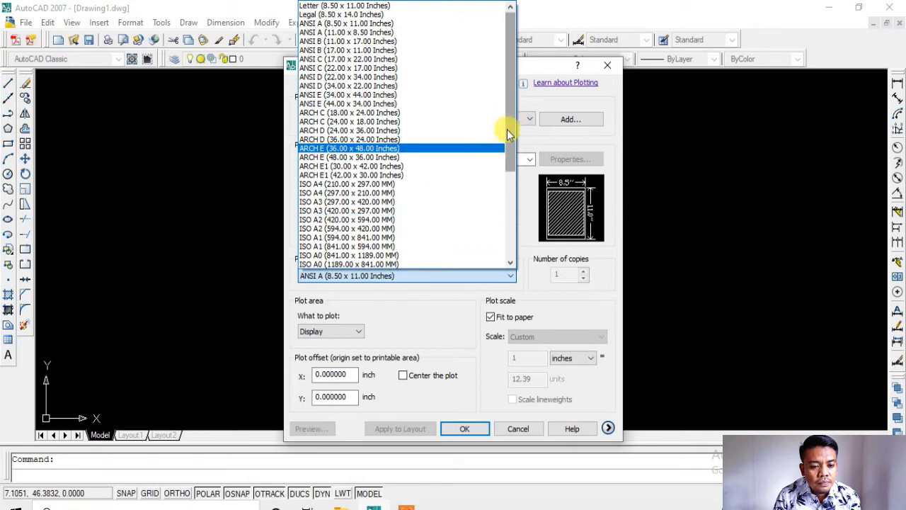
drag(511, 104, 515, 77)
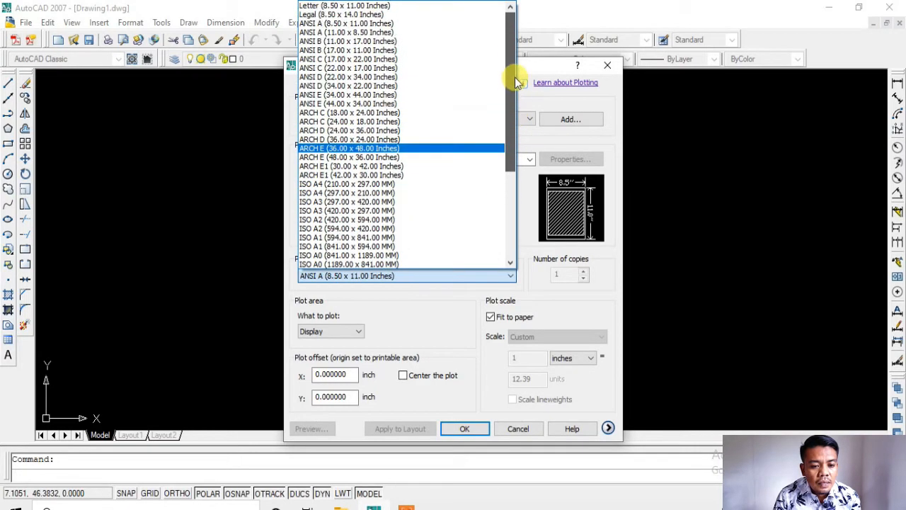
click(528, 178)
click(399, 117)
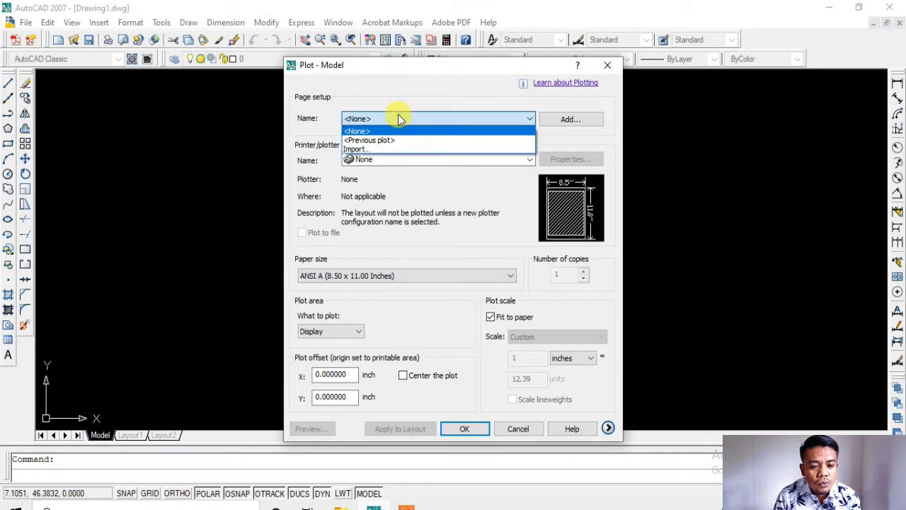
click(530, 118)
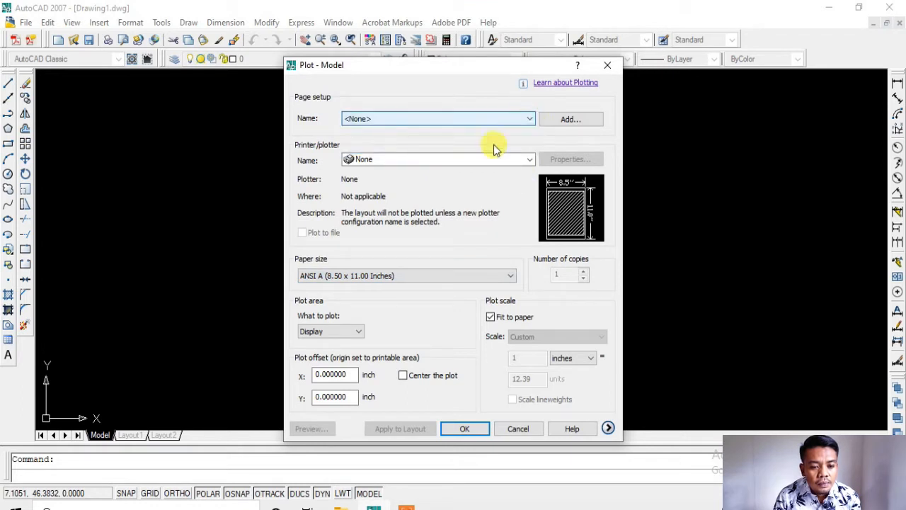
- Look through the available printers and choose Adobe PDF as the plotter
click(479, 159)
scroll(446, 209, down, 1)
scroll(445, 212, down, 2)
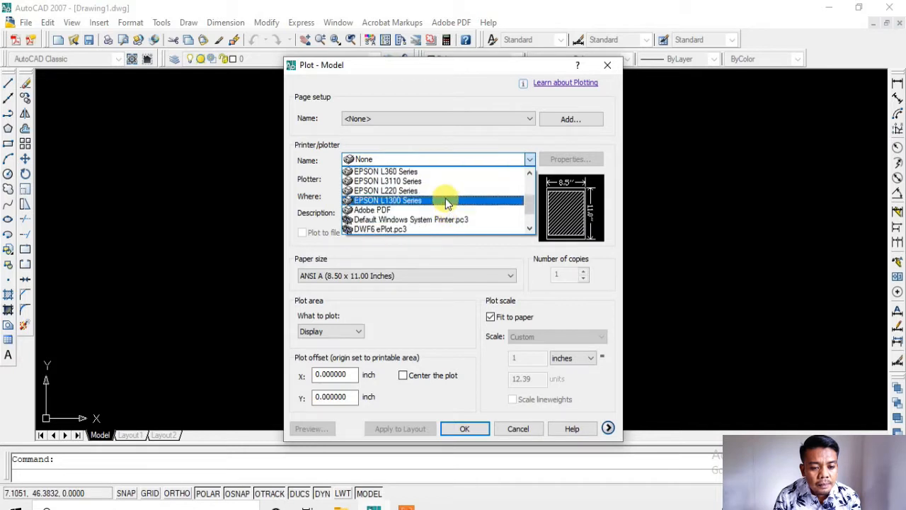
scroll(446, 203, up, 3)
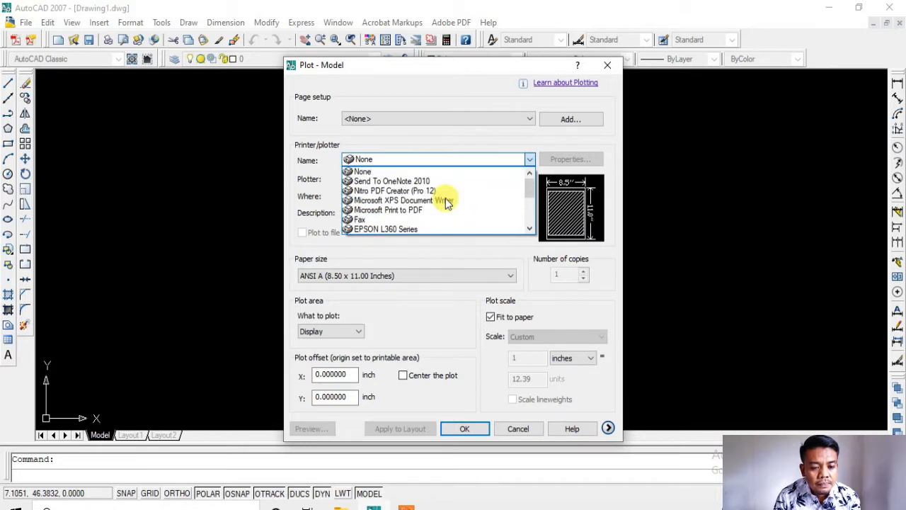
scroll(446, 203, down, 2)
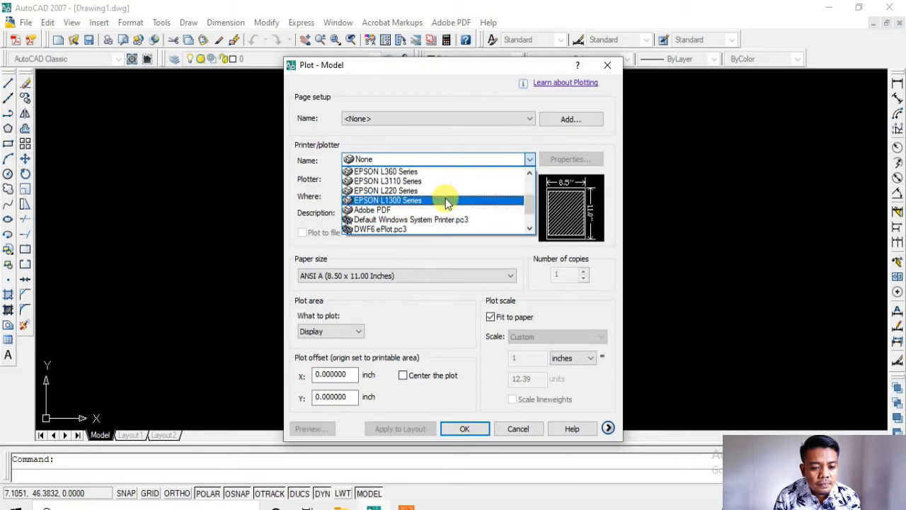
click(445, 210)
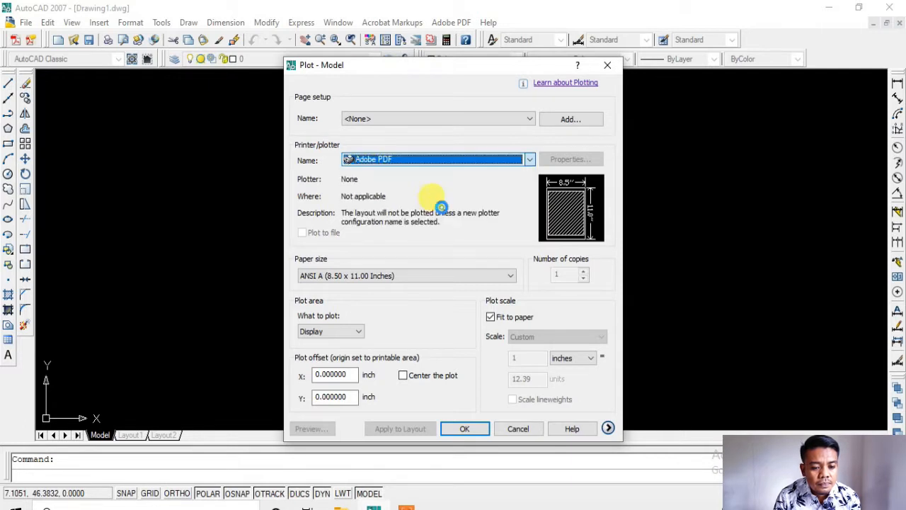
- Choose the A3 paper size, check its dimensions in the preview, and close the plot settings without plotting
click(420, 276)
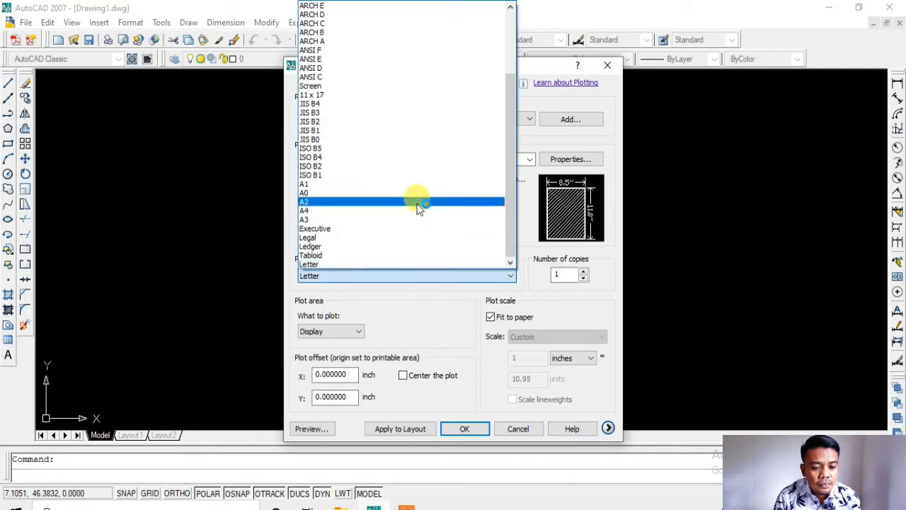
scroll(416, 205, up, 1)
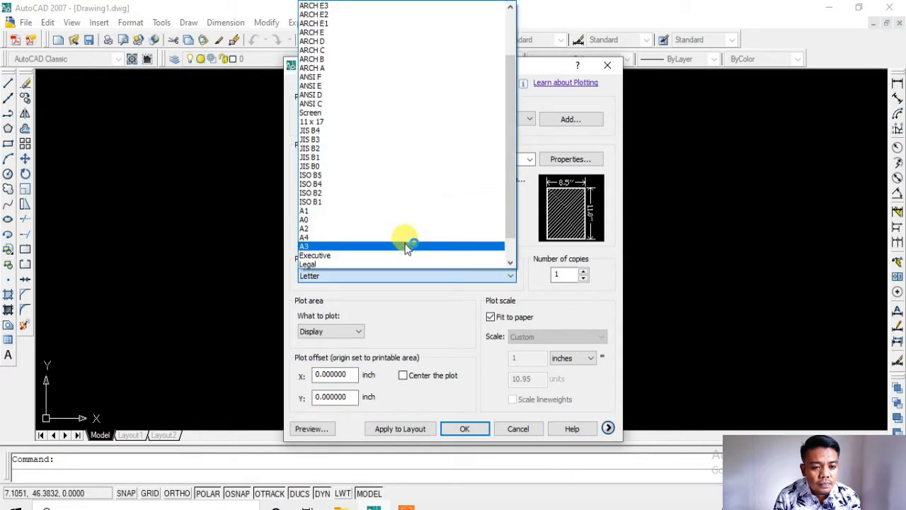
scroll(409, 246, up, 1)
scroll(408, 243, up, 2)
scroll(411, 241, down, 2)
drag(509, 172, 509, 207)
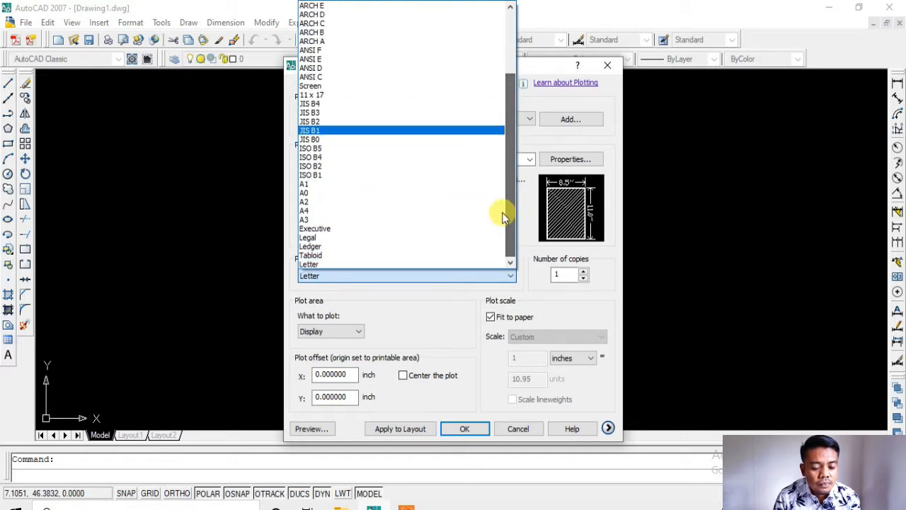
click(401, 220)
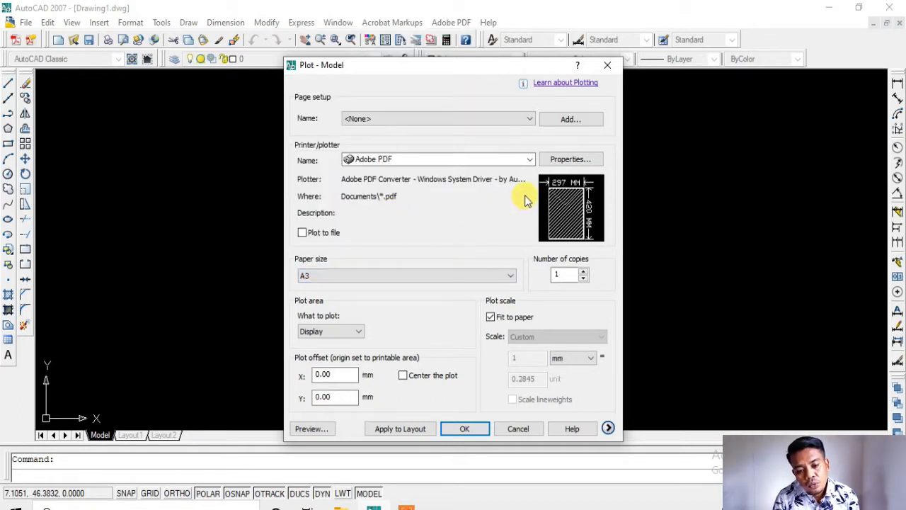
mouse_move(599, 188)
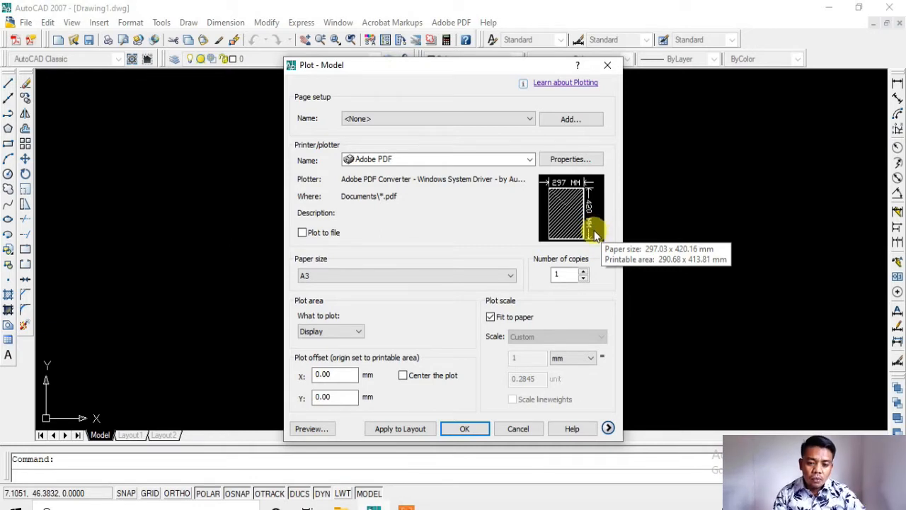
click(522, 429)
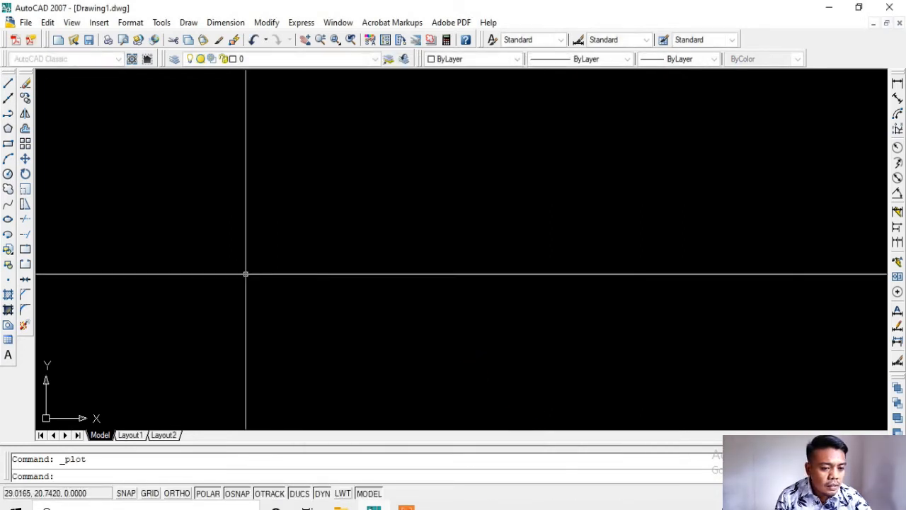
click(8, 143)
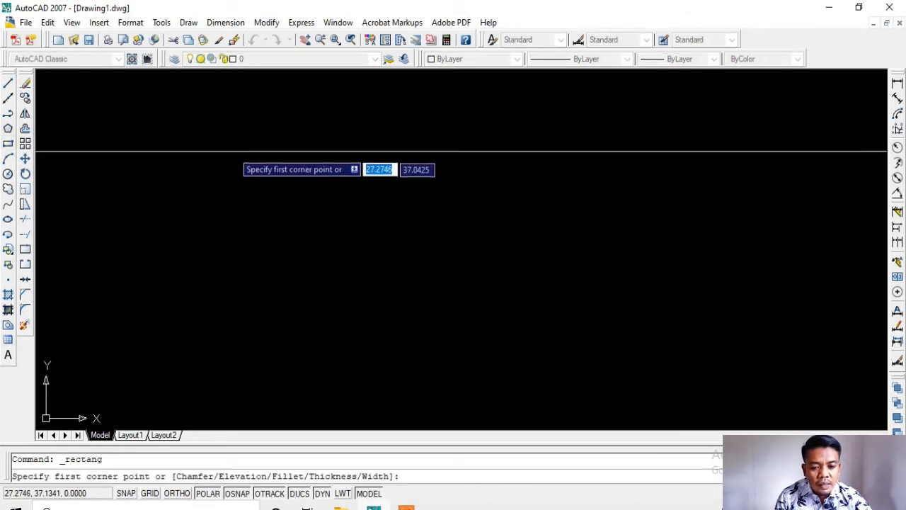
click(234, 152)
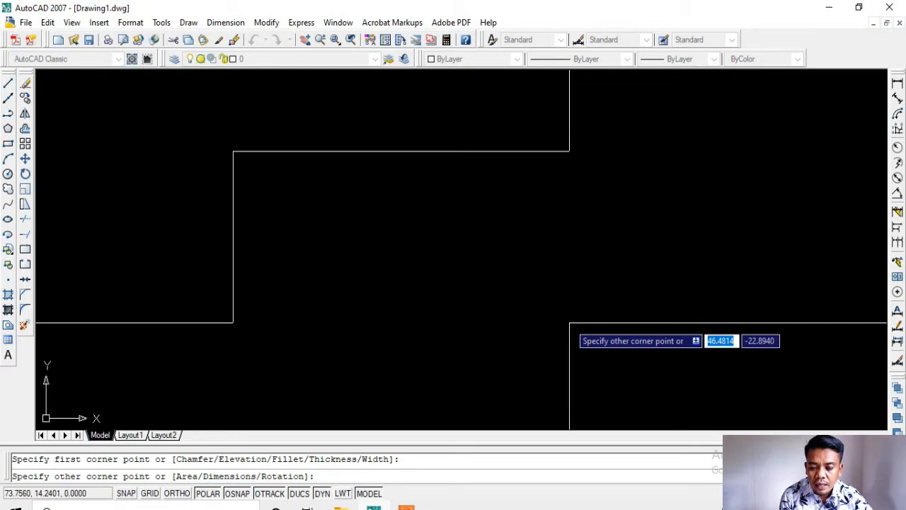
text(29)
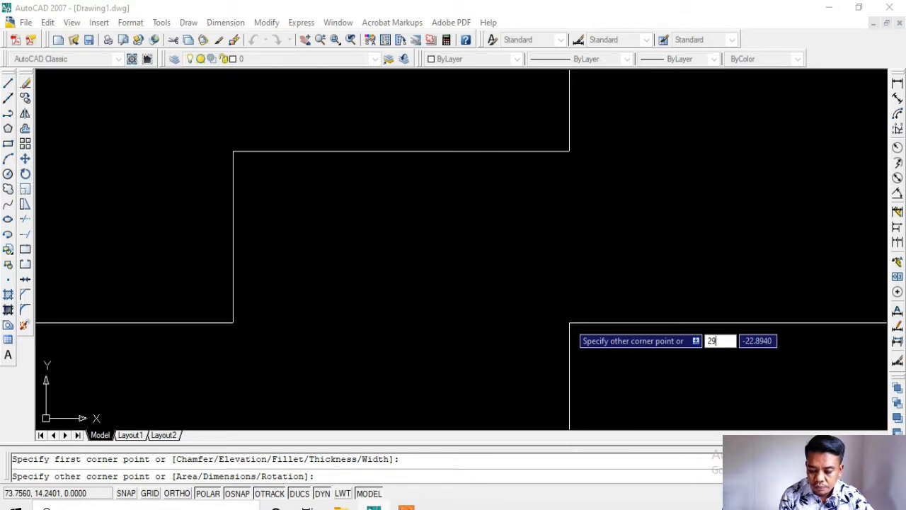
key(Tab)
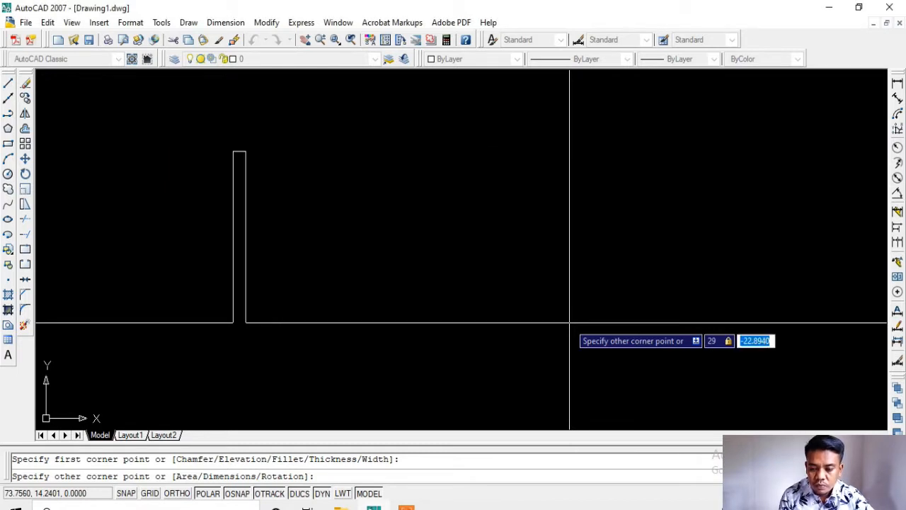
text(7)
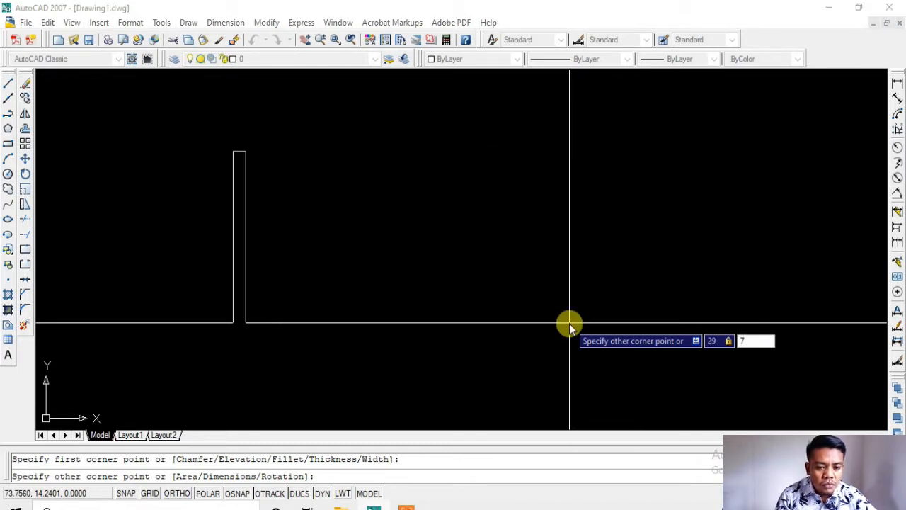
key(Escape)
- Draw a rectangle 29.7 units wide and 42 units high in the empty drawing area
key(Return)
click(282, 154)
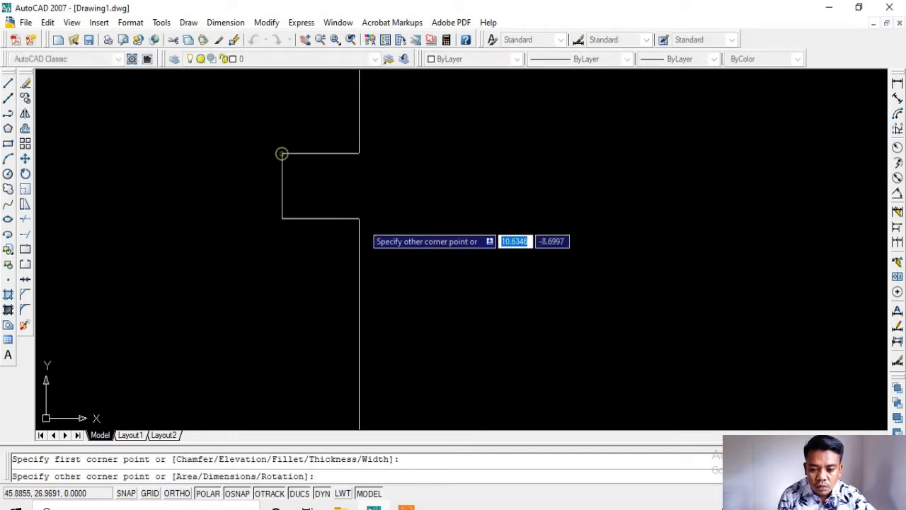
text(29)
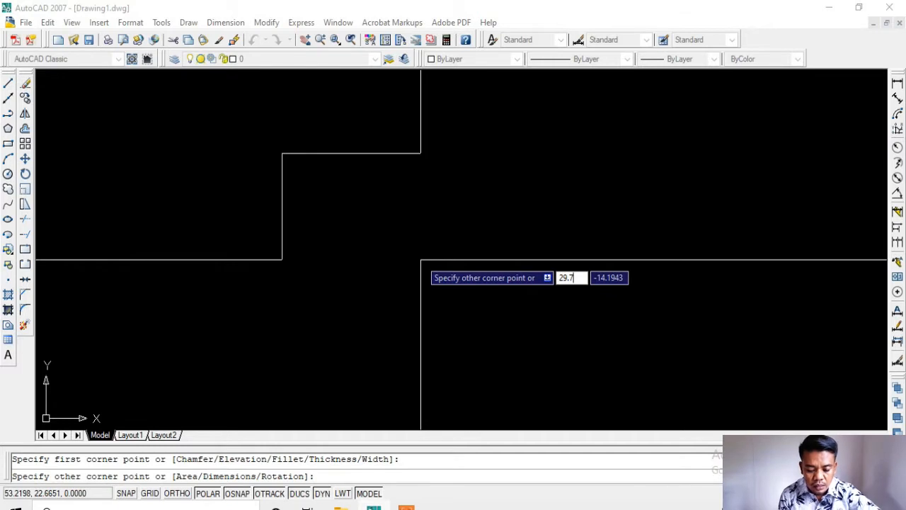
text(.7)
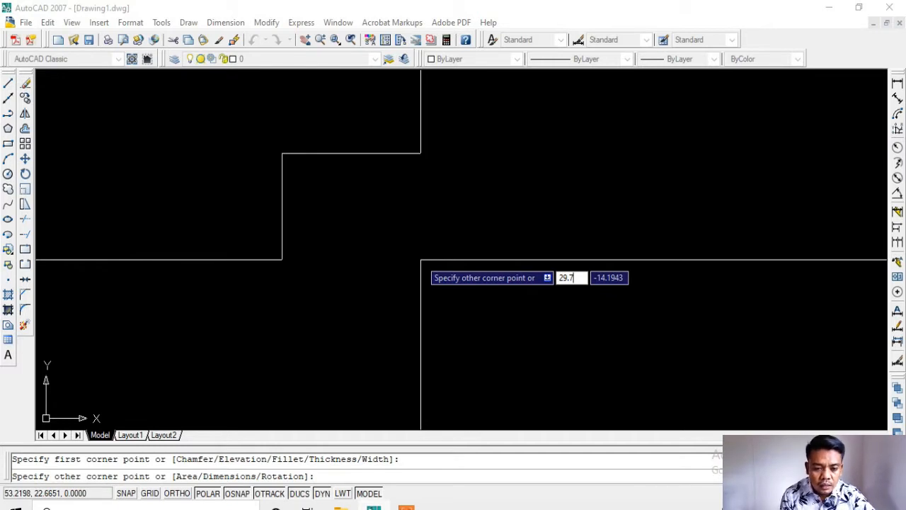
key(Tab)
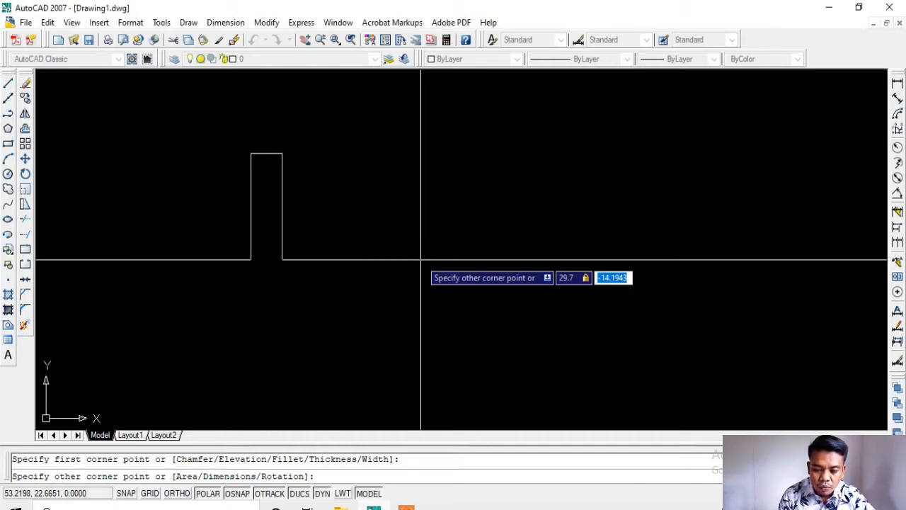
text(42)
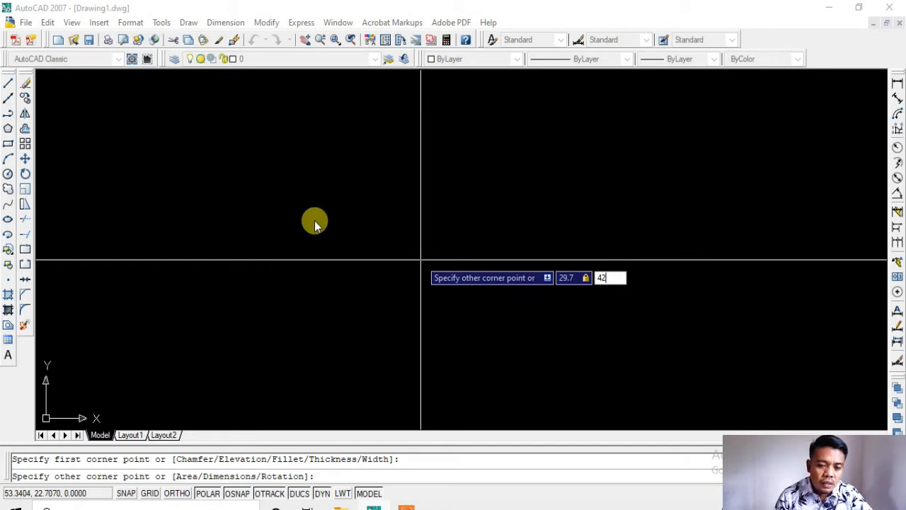
key(Return)
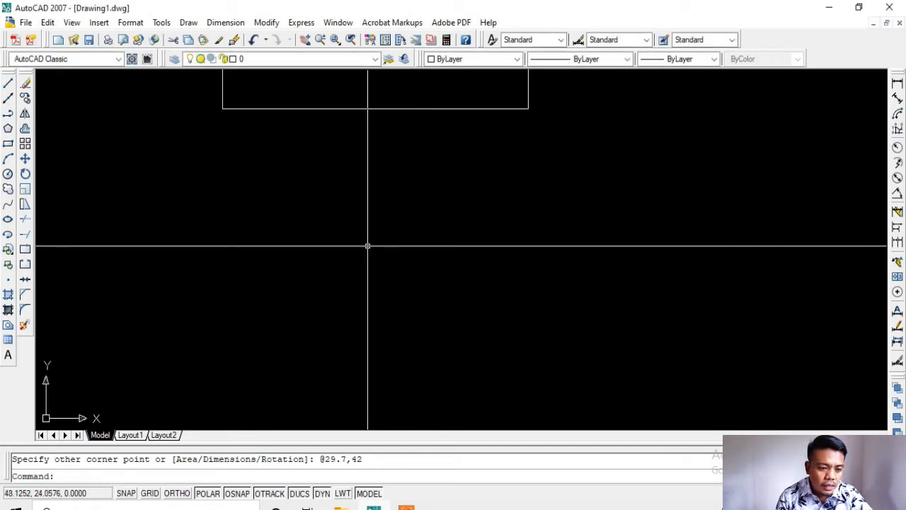
- Rotate the rectangle about its lower-right corner into landscape orientation
scroll(361, 228, down, 4)
middle_drag(353, 297, 353, 308)
click(443, 229)
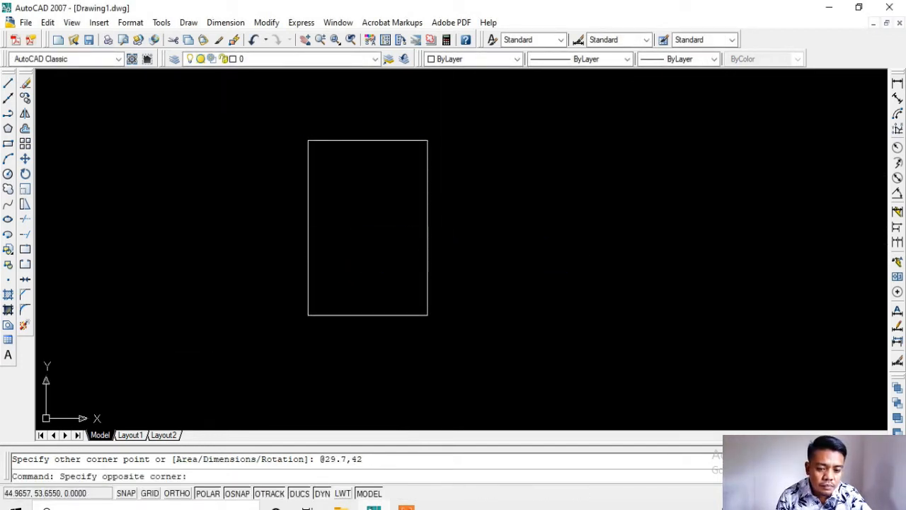
click(350, 246)
click(26, 174)
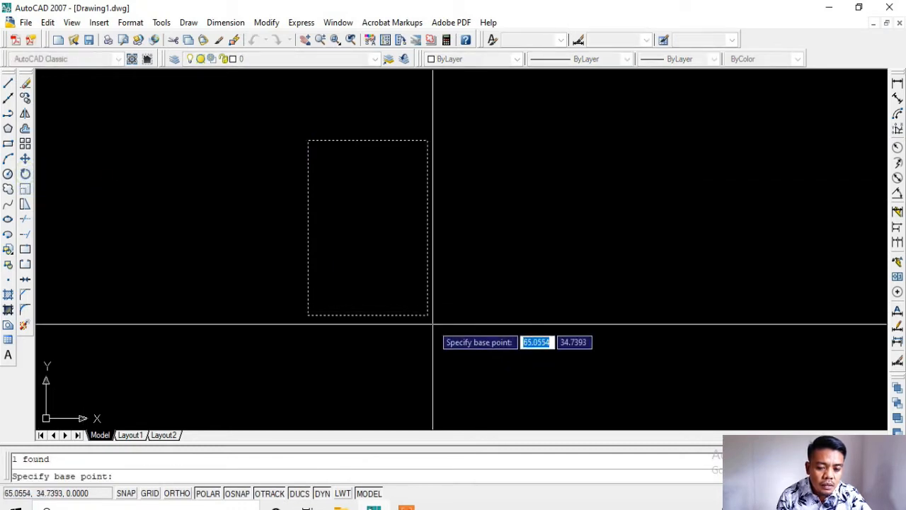
click(427, 314)
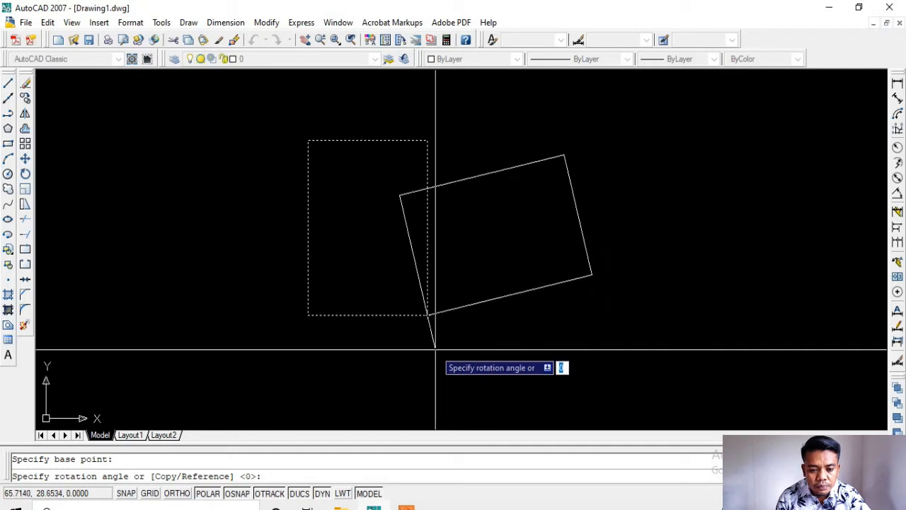
click(426, 358)
- Offset the landscape rectangle inward by 1 unit to create the border
middle_drag(514, 269, 415, 247)
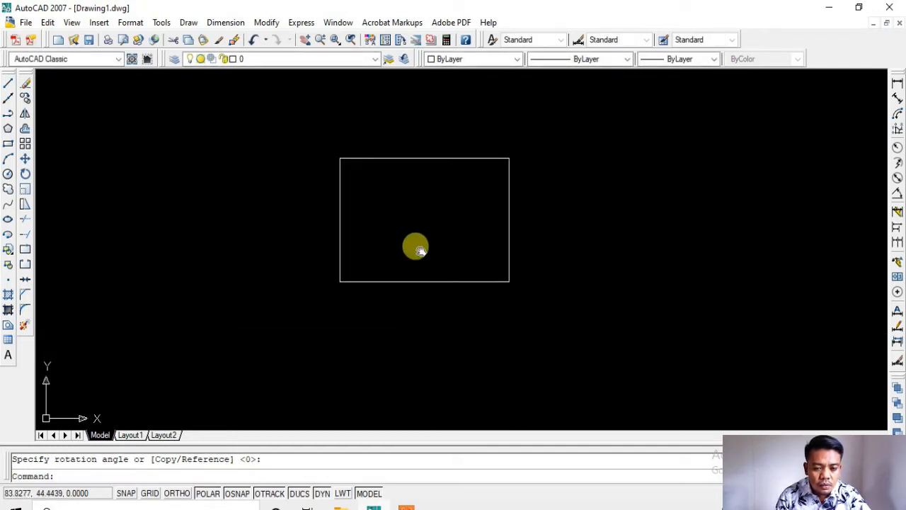
scroll(457, 148, up, 2)
middle_drag(429, 188, 428, 160)
scroll(380, 134, up, 2)
scroll(387, 157, down, 2)
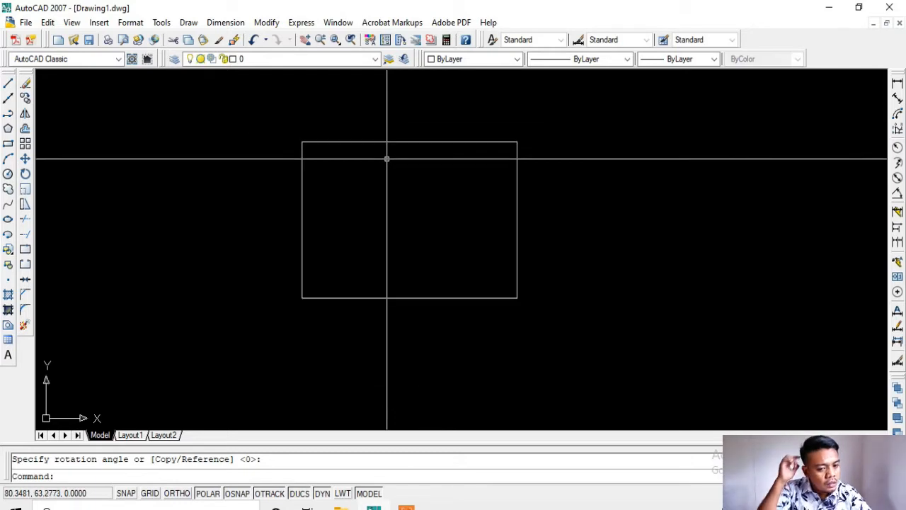
text(o)
key(Return)
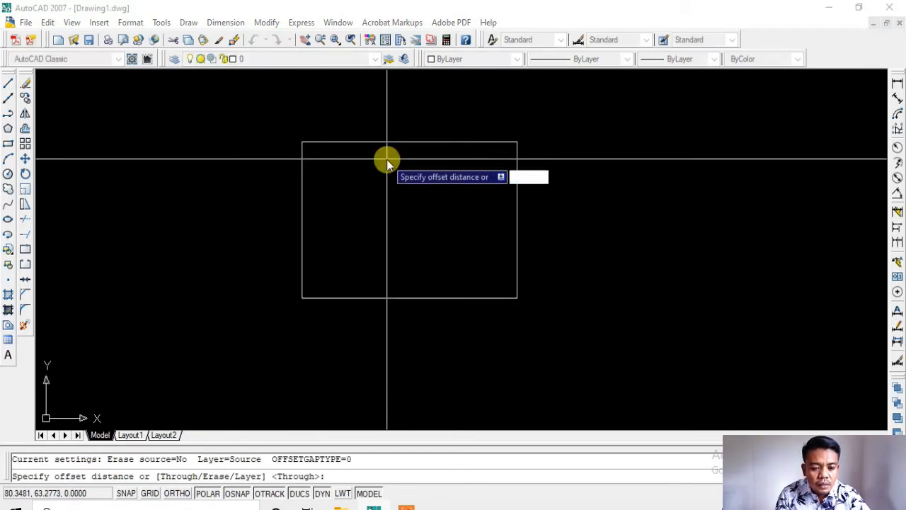
text(1)
key(Return)
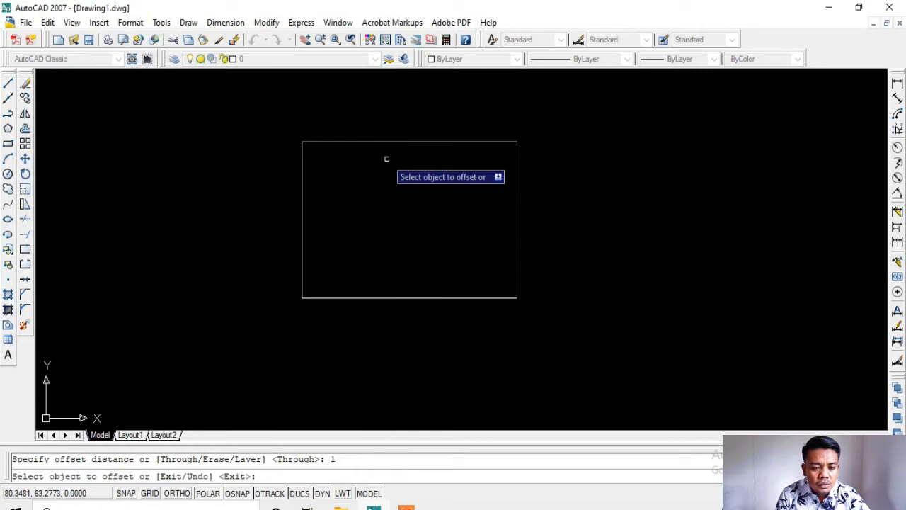
scroll(401, 142, up, 2)
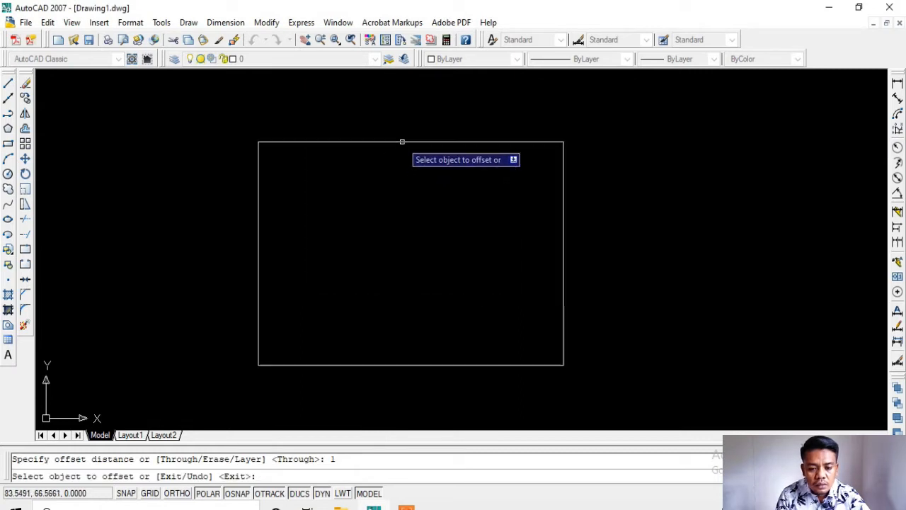
click(401, 141)
click(403, 170)
key(Escape)
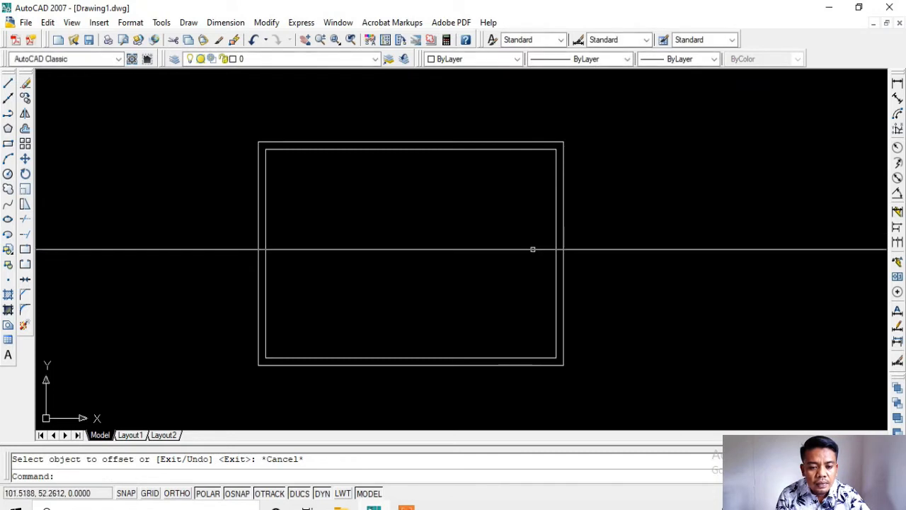
text(s)
key(Return)
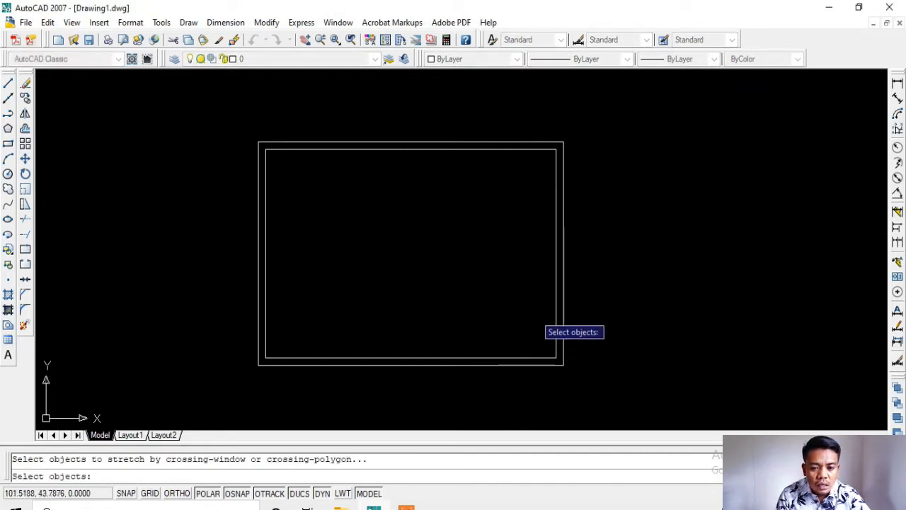
key(Escape)
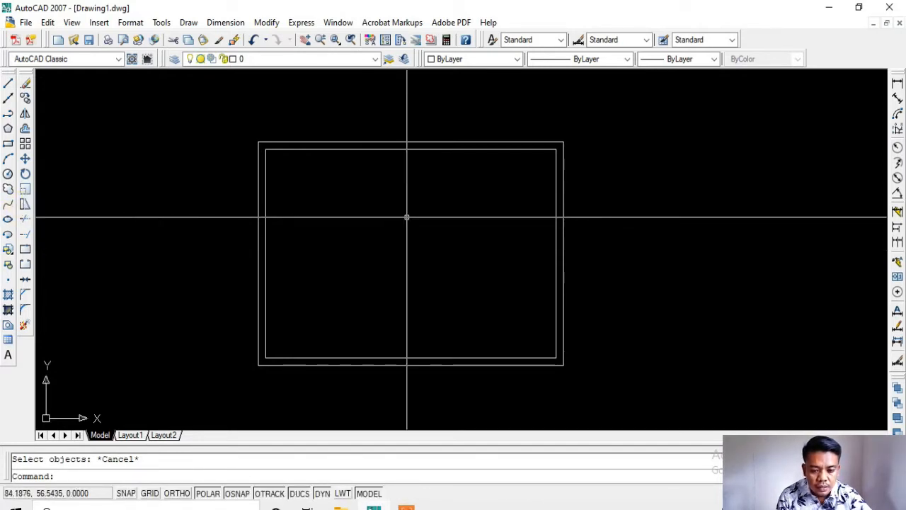
text(s)
key(Return)
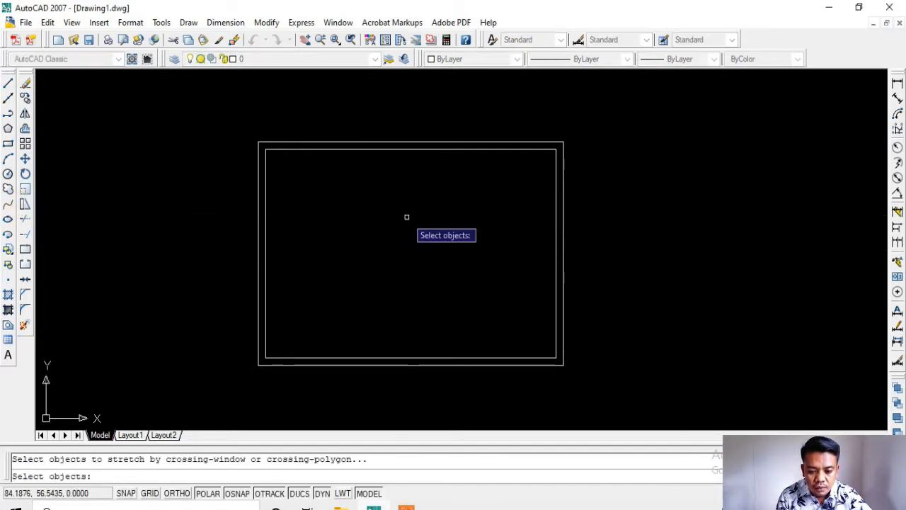
click(559, 360)
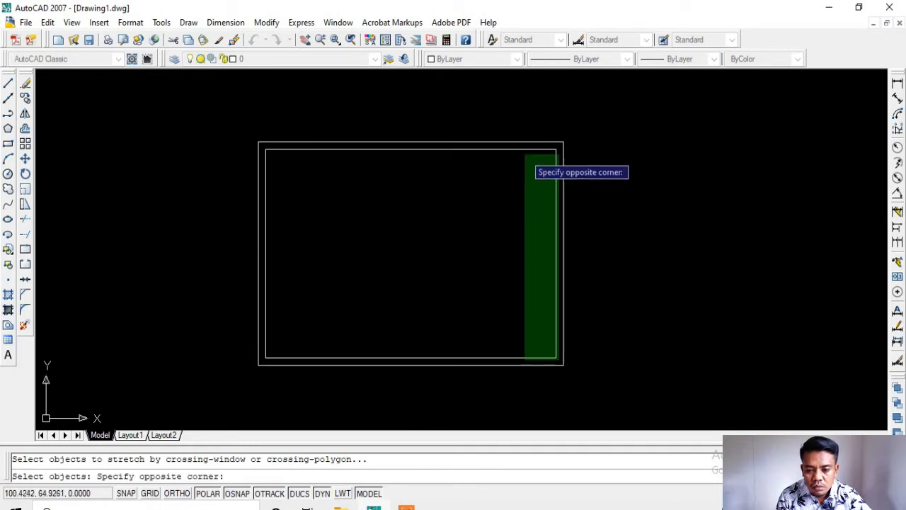
click(526, 149)
key(Return)
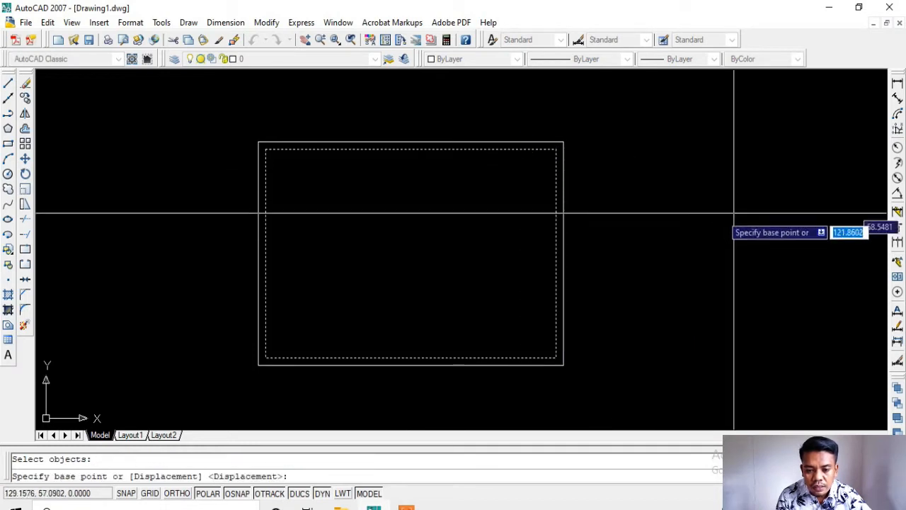
click(748, 215)
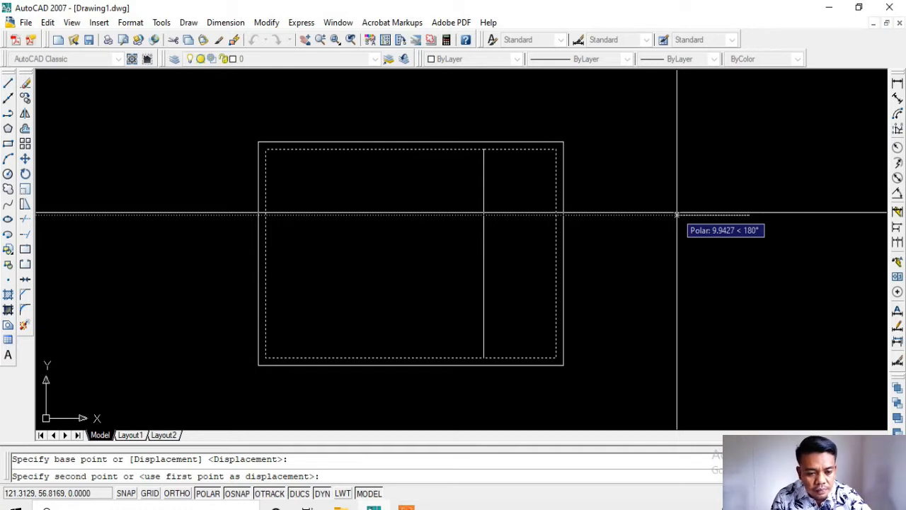
key(Escape)
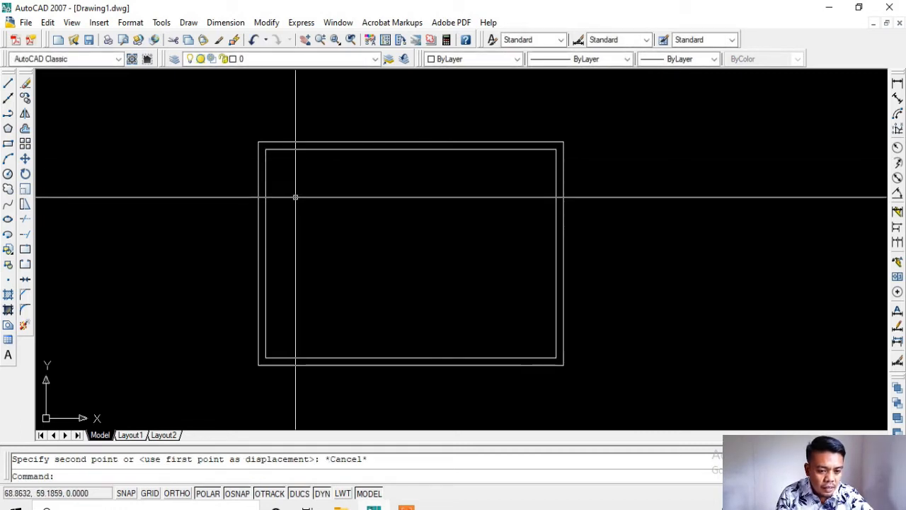
- Stretch the left side of the inner border 1 unit to the right
key(Return)
scroll(268, 149, up, 3)
scroll(268, 149, down, 3)
click(266, 141)
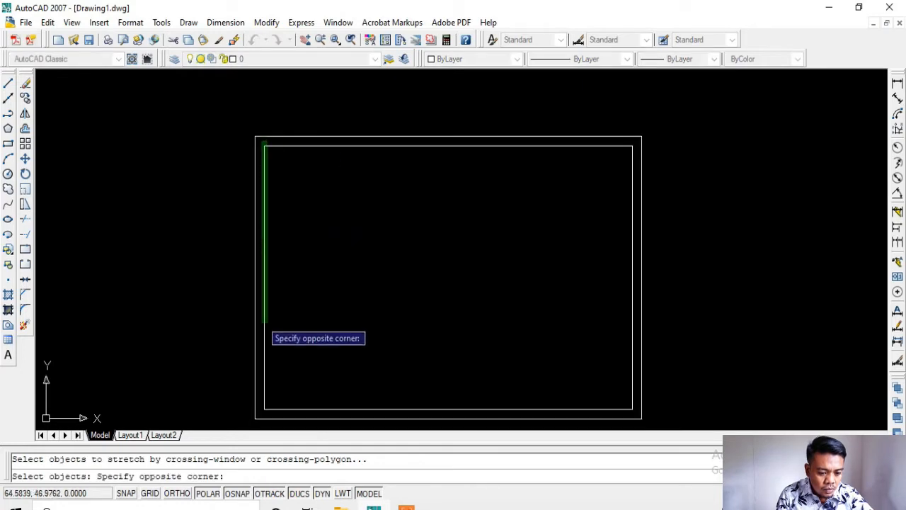
click(257, 416)
key(Return)
click(277, 302)
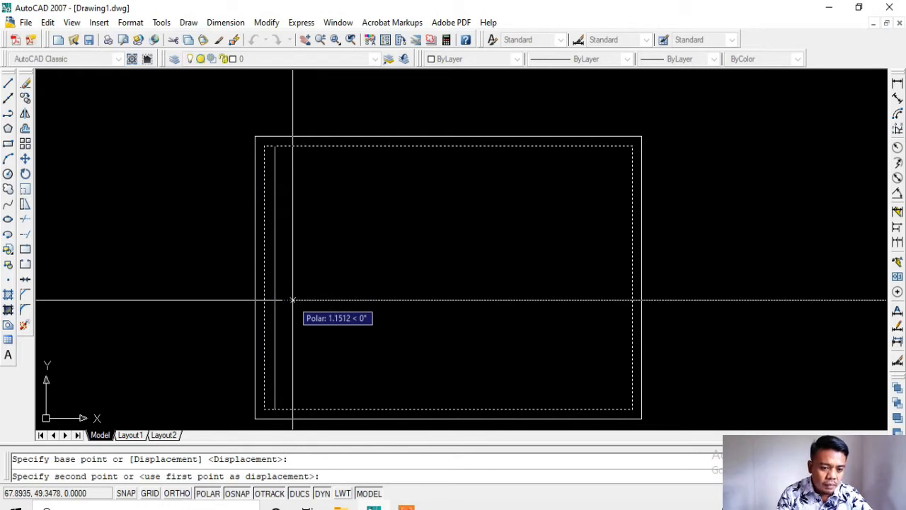
text(1)
key(Return)
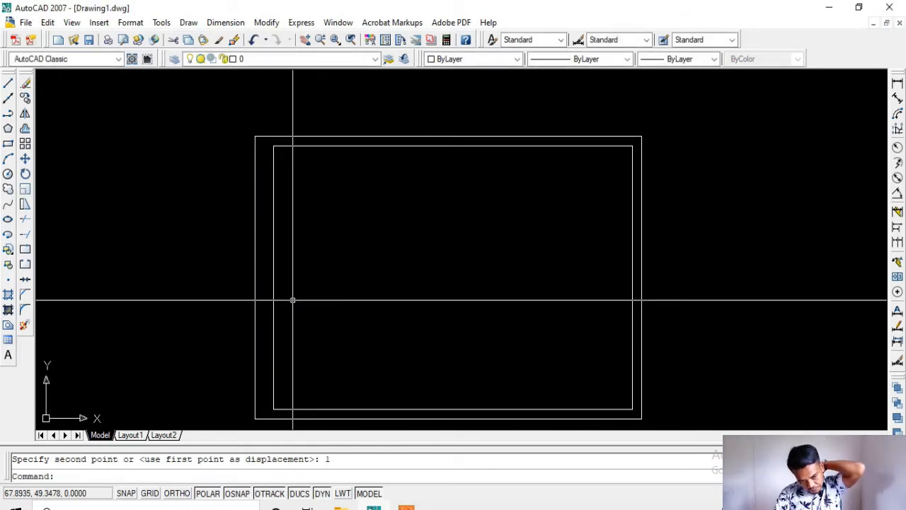
scroll(320, 262, down, 2)
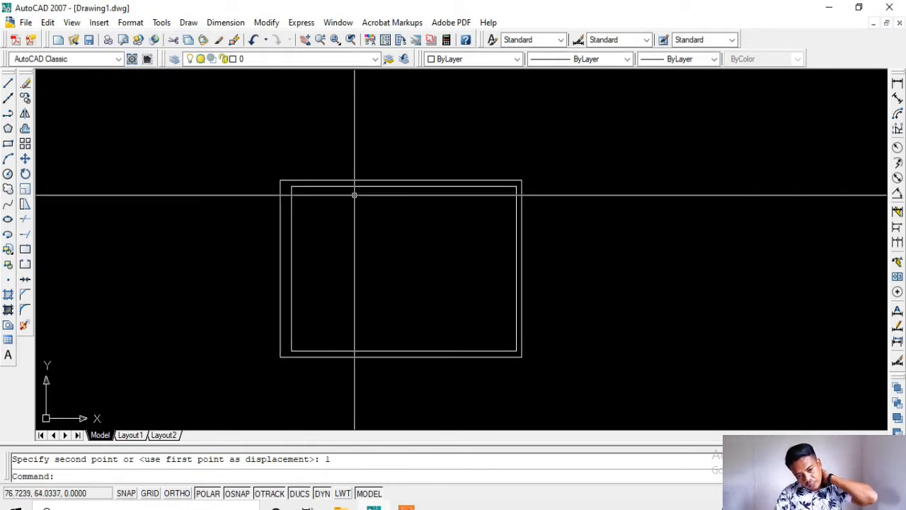
middle_drag(361, 205, 410, 178)
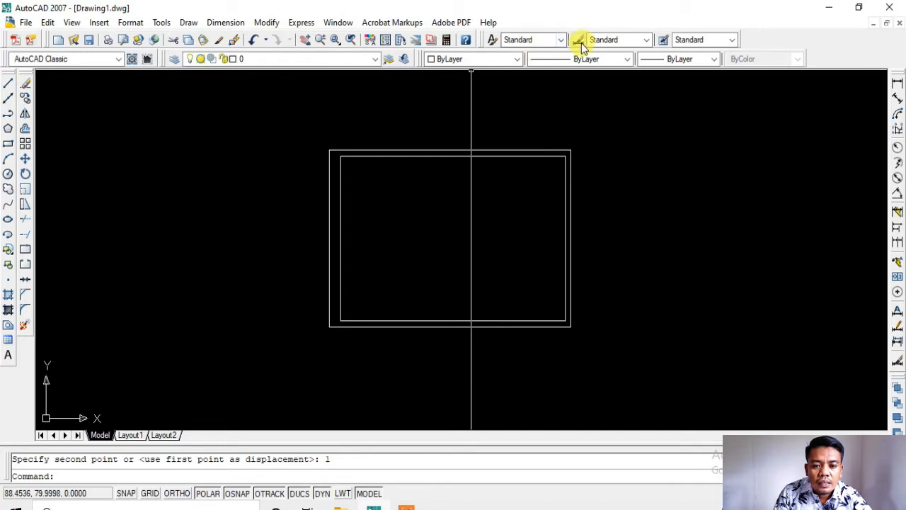
click(531, 40)
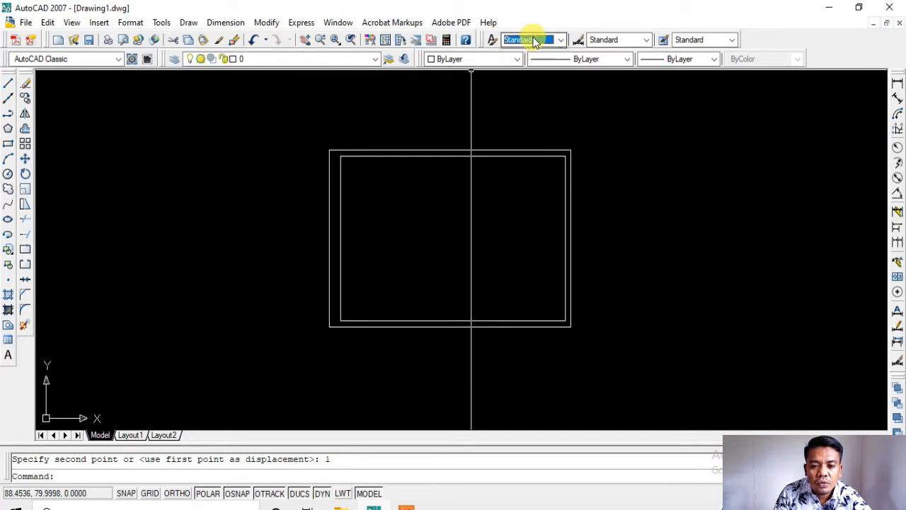
click(532, 39)
click(605, 41)
click(605, 39)
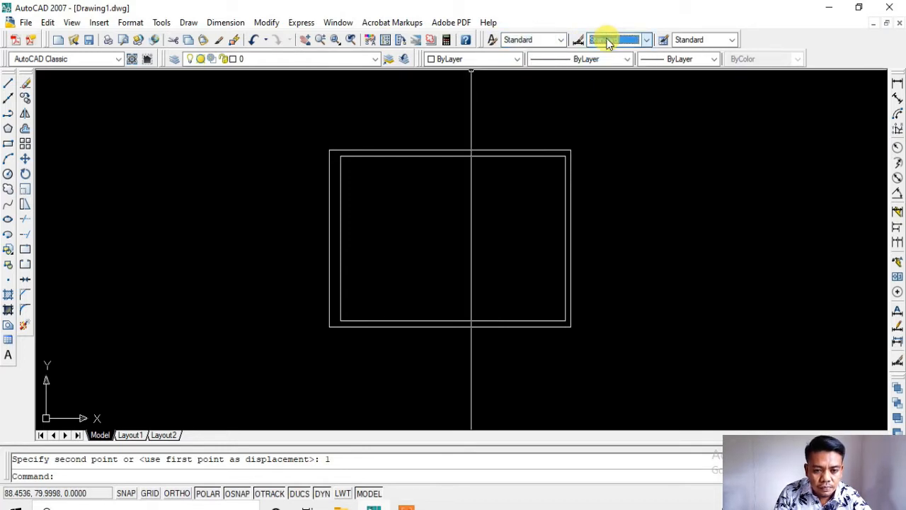
mouse_move(390, 169)
middle_down()
mouse_move(373, 179)
mouse_move(343, 167)
middle_up()
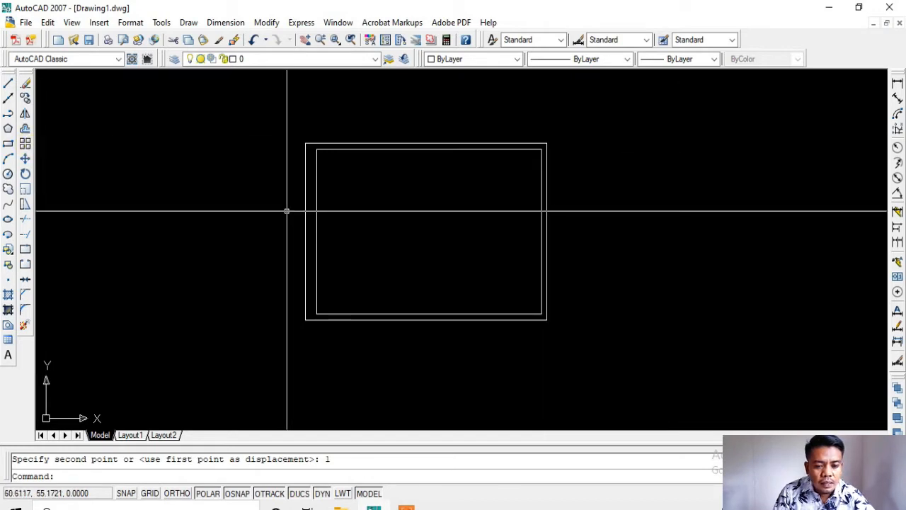
scroll(253, 245, down, 4)
middle_drag(253, 244, 296, 236)
scroll(328, 209, up, 2)
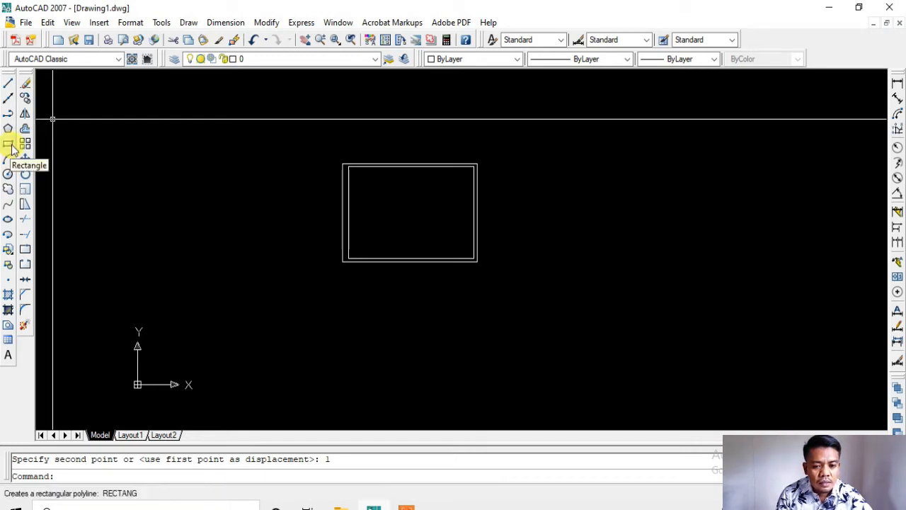
click(9, 144)
scroll(325, 205, down, 3)
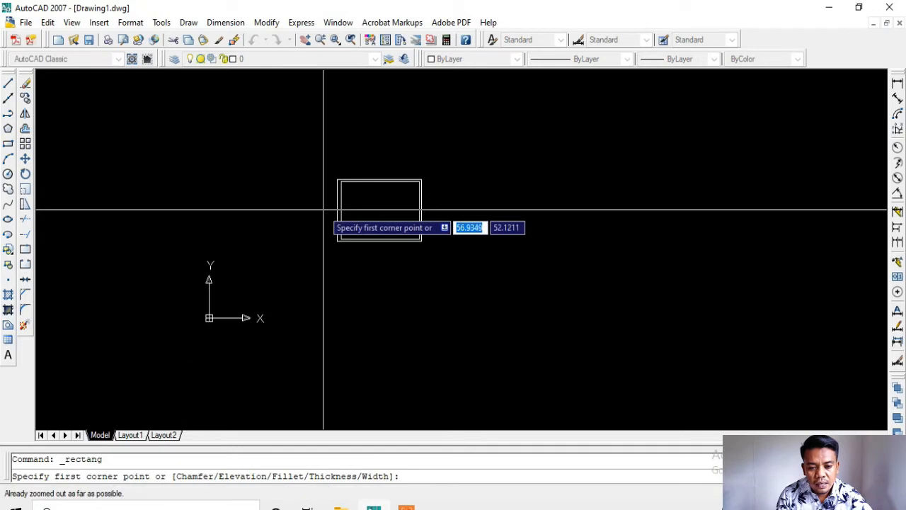
scroll(474, 193, up, 2)
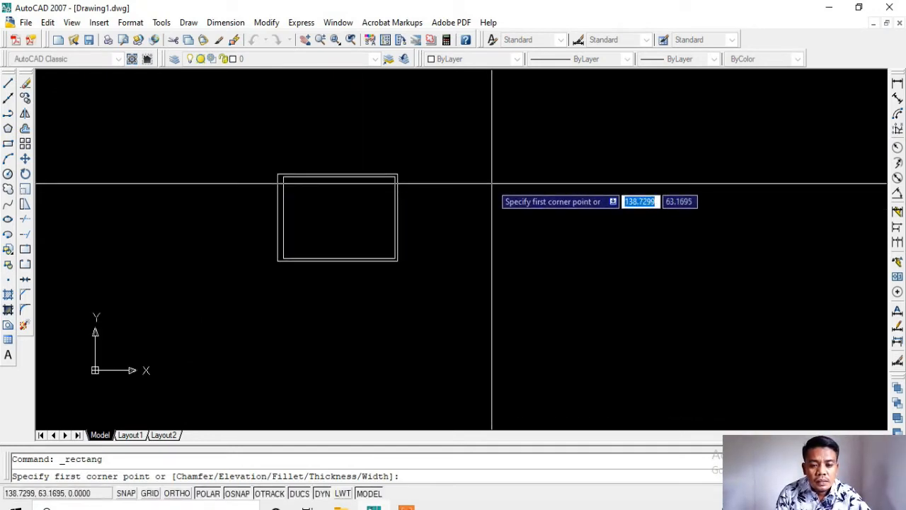
click(461, 176)
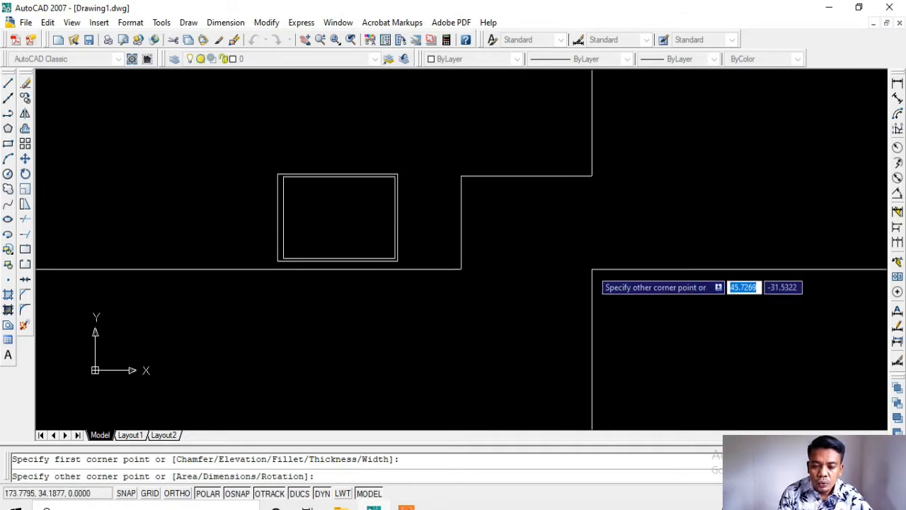
text(300)
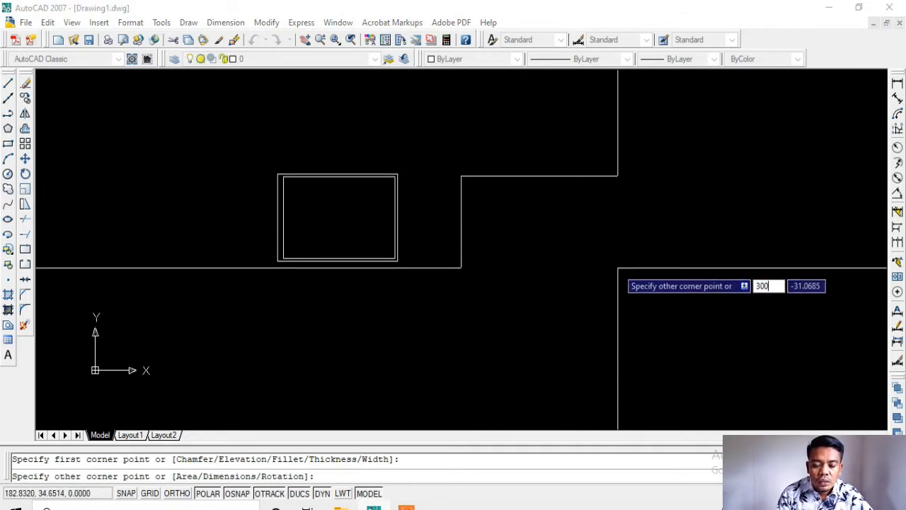
key(Escape)
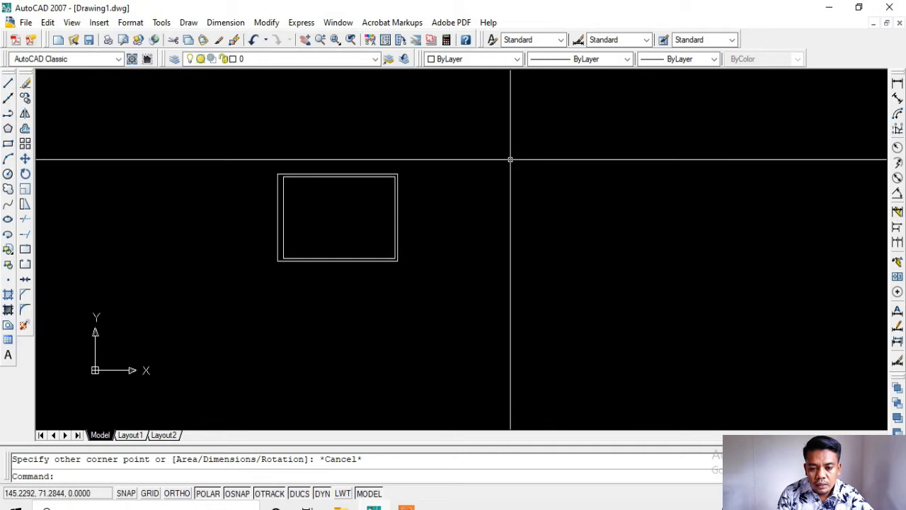
- Draw a 3 by 3 unit square in the empty area to the right of the sheet frame
key(Return)
click(490, 174)
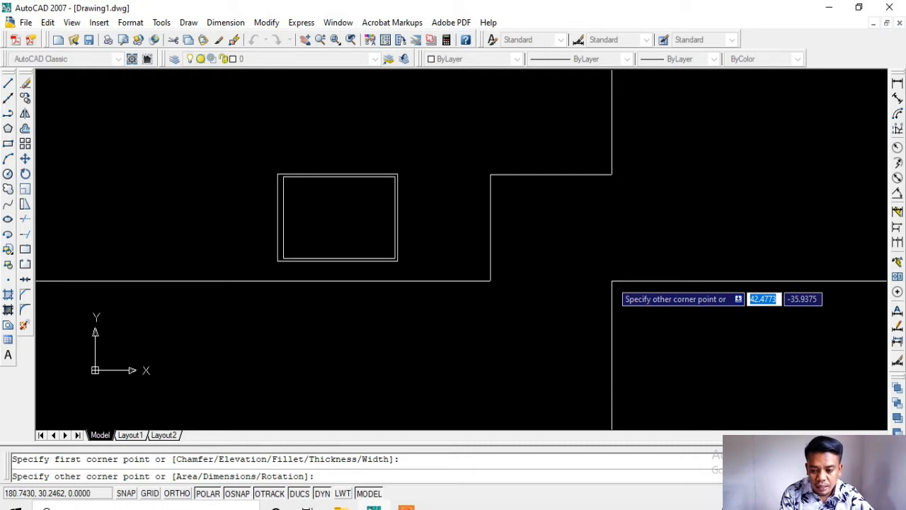
text(3)
key(Tab)
text(3)
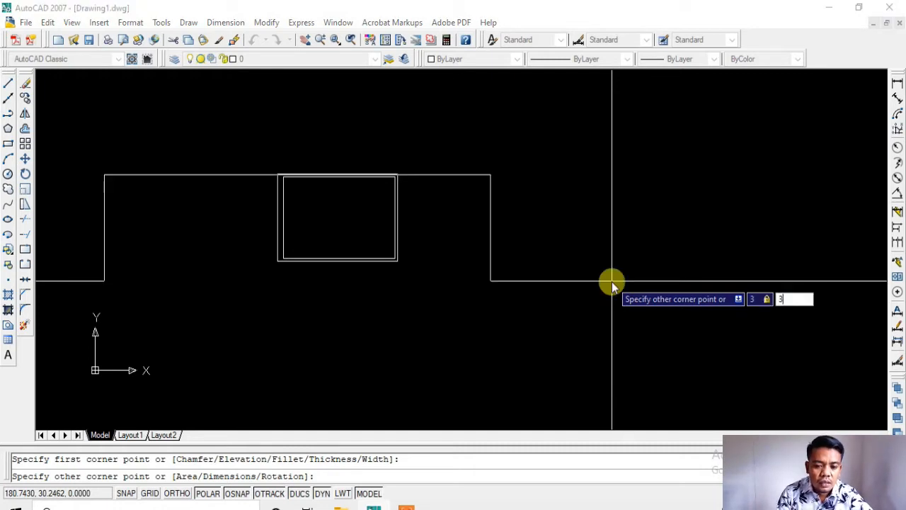
key(Return)
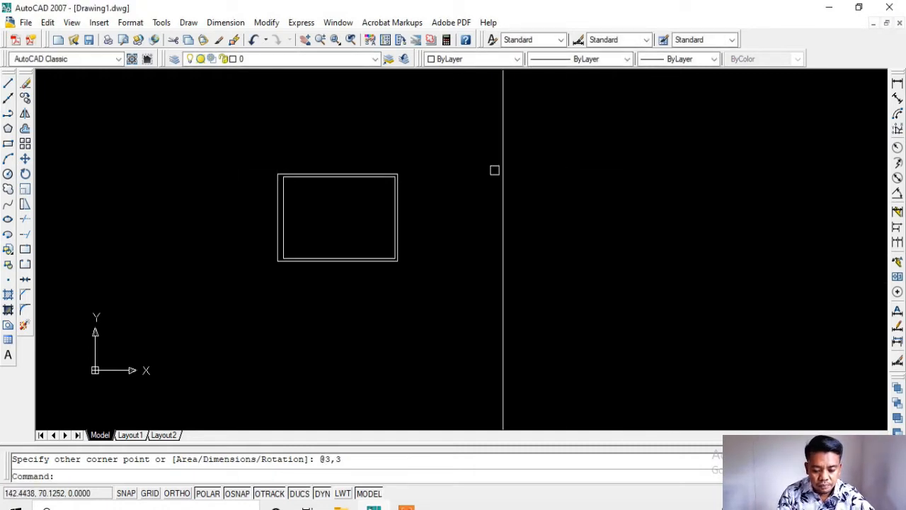
- Move the small square inside the sheet frame, near the lower-left corner of the inner border
scroll(485, 151, up, 5)
click(473, 151)
click(584, 267)
text(m)
key(Return)
click(515, 217)
scroll(560, 215, down, 4)
scroll(357, 281, up, 3)
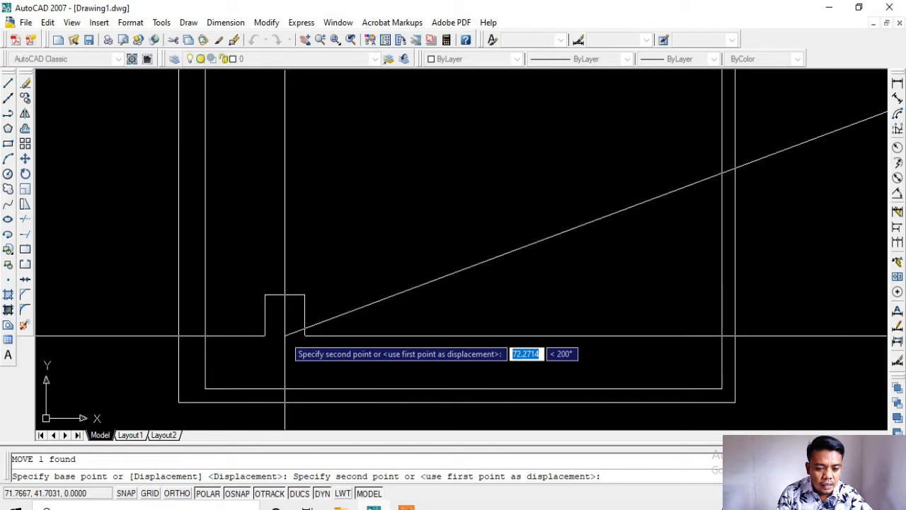
click(287, 325)
- Draw a rectangle 4 units wide and 3 units high above and to the right of the small square
scroll(287, 326, up, 3)
scroll(313, 241, down, 2)
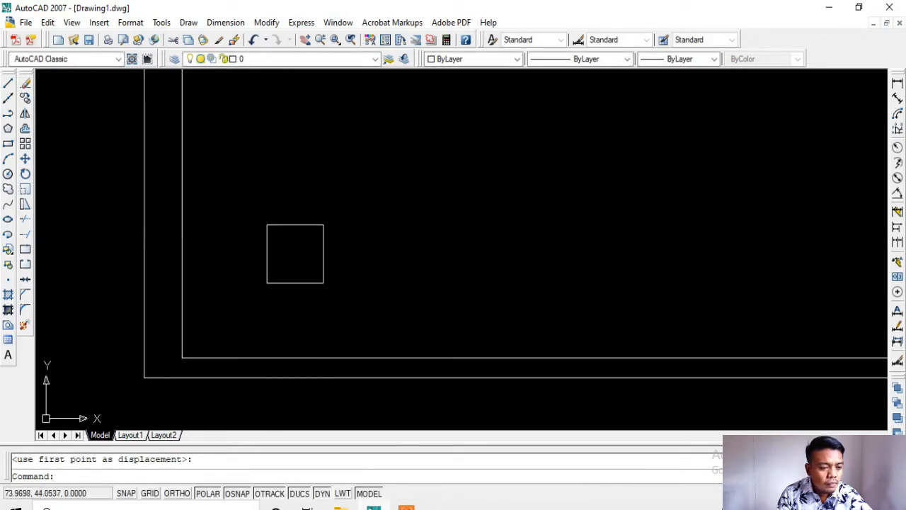
middle_drag(366, 245, 337, 269)
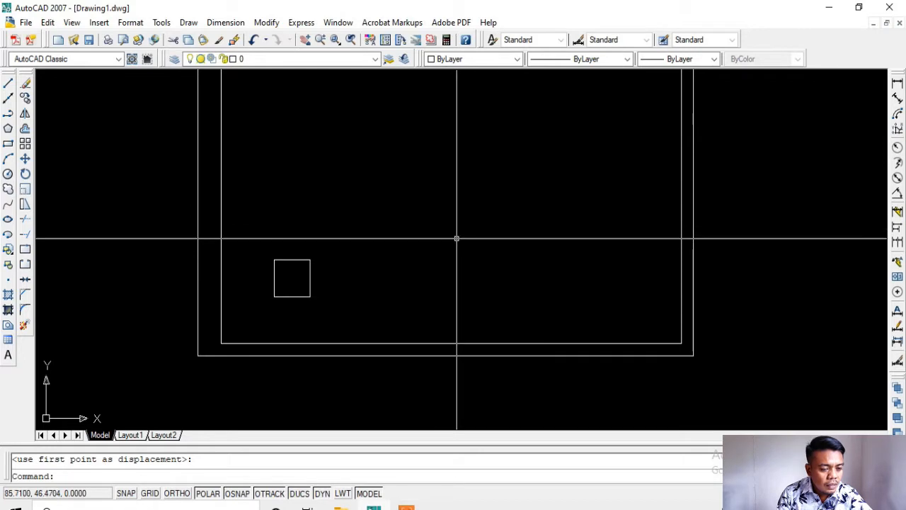
click(8, 145)
click(347, 219)
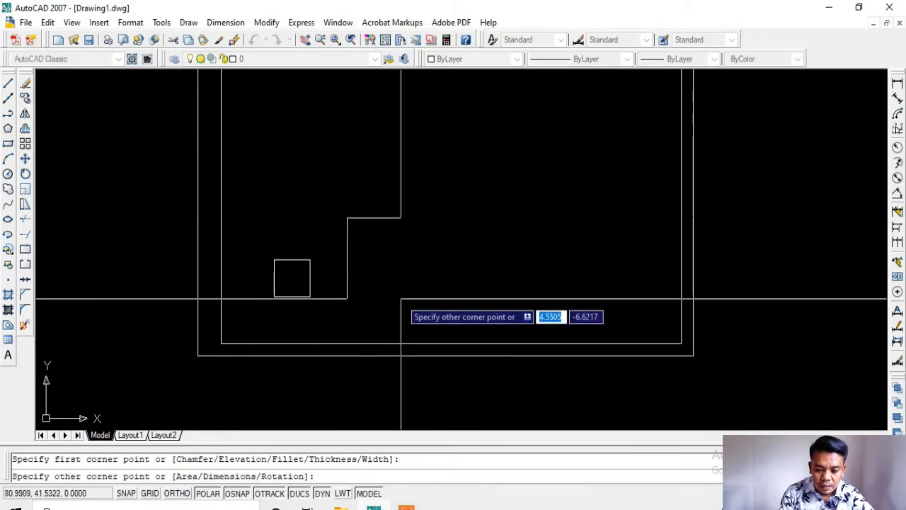
text(4)
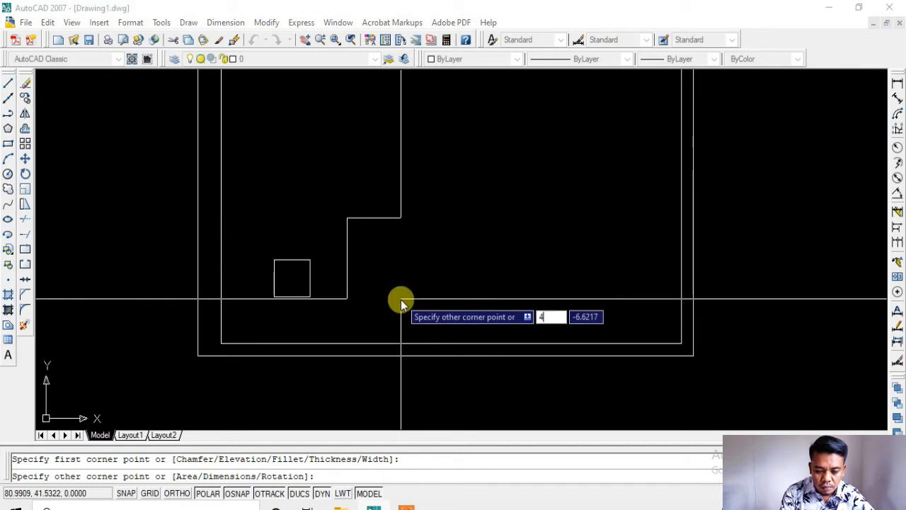
key(Tab)
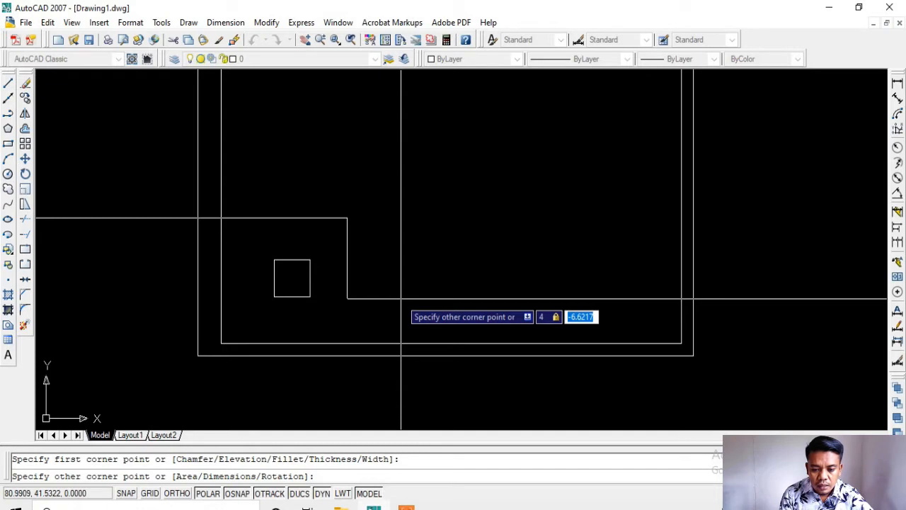
text(3)
key(Return)
- Move the 4 by 3 rectangle beside the square, level with its bottom edge and about 1.13 units to its right
click(382, 234)
click(346, 179)
text(m)
key(Return)
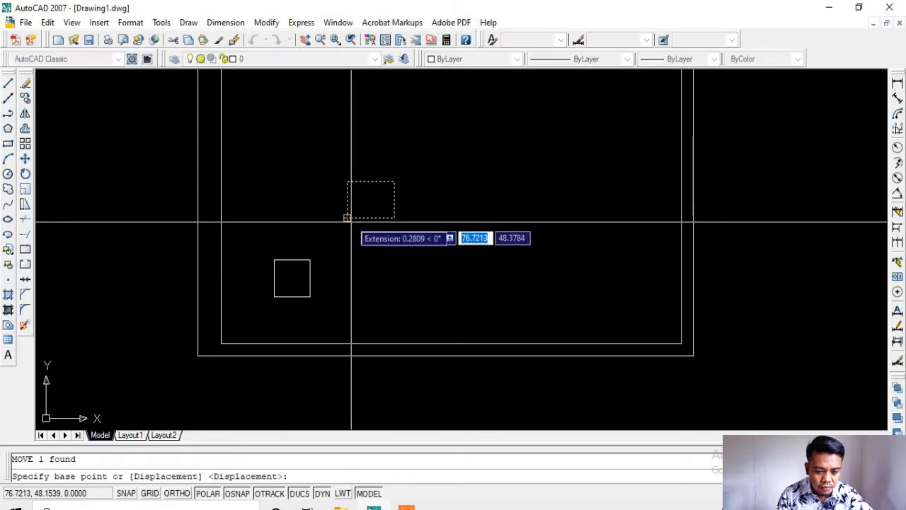
click(347, 218)
scroll(338, 289, up, 2)
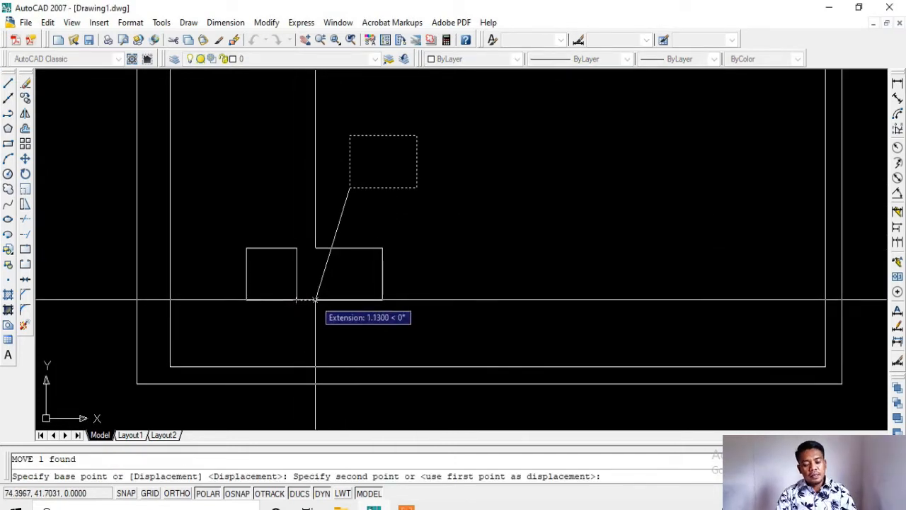
click(315, 300)
middle_drag(322, 303, 377, 296)
scroll(371, 263, up, 3)
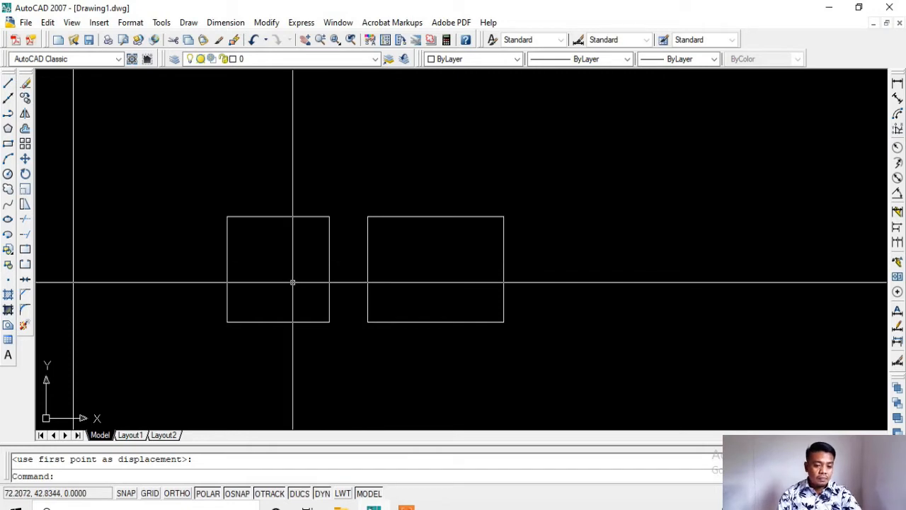
click(266, 314)
click(254, 329)
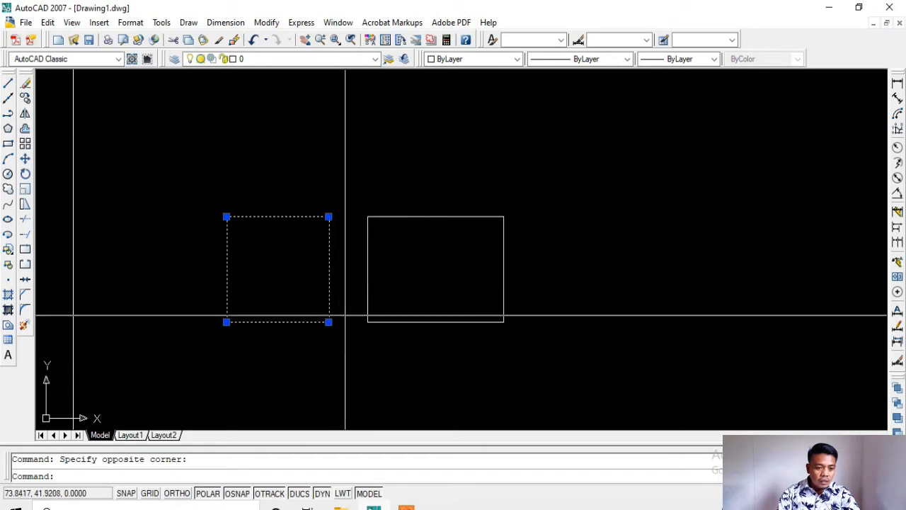
key(Escape)
click(407, 312)
click(395, 325)
scroll(373, 318, down, 5)
key(Escape)
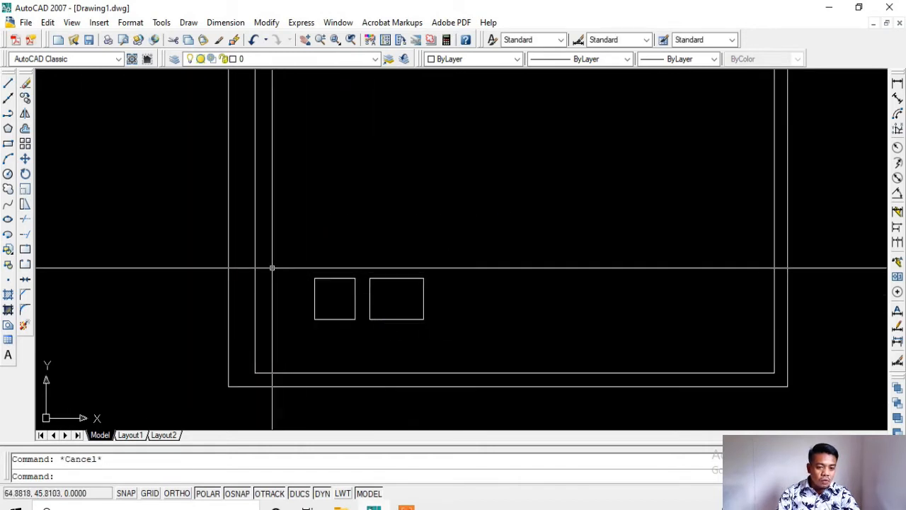
- Draw a rectangle 3 units wide and 6 units high above and to the right of the 4 by 3 rectangle
click(8, 143)
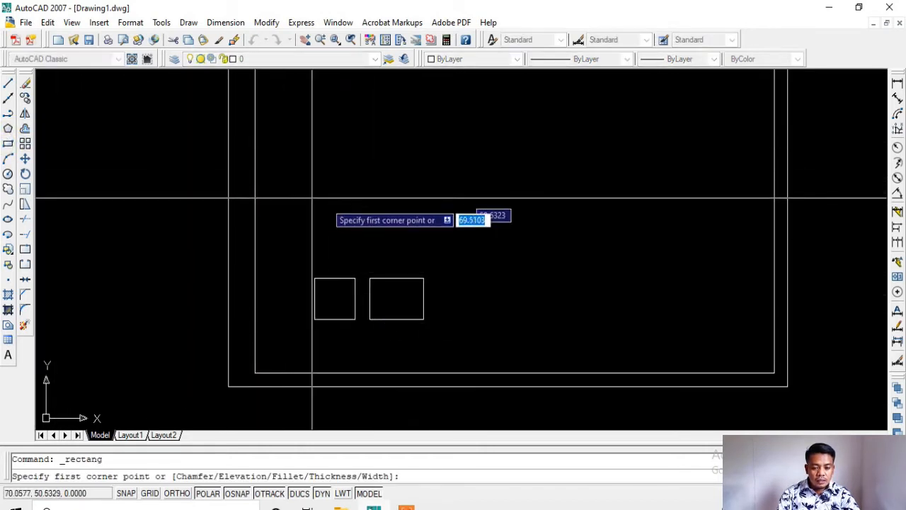
click(433, 207)
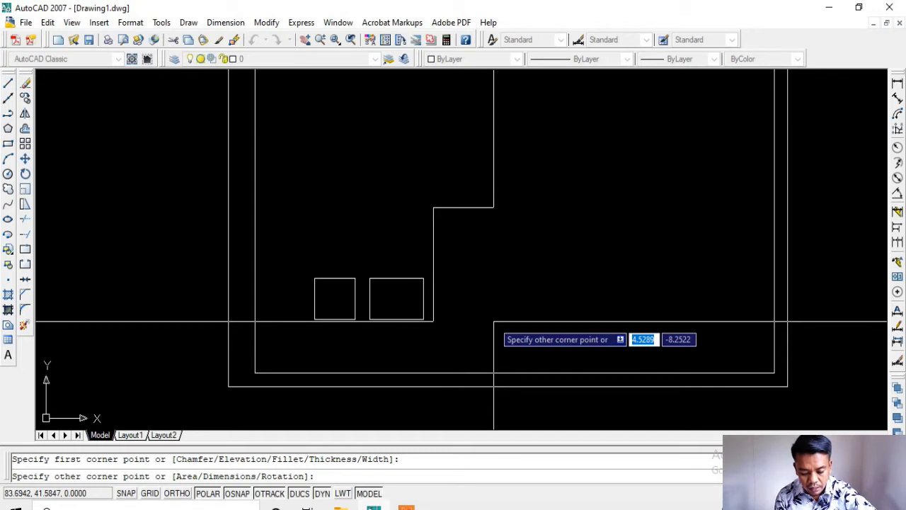
text(3)
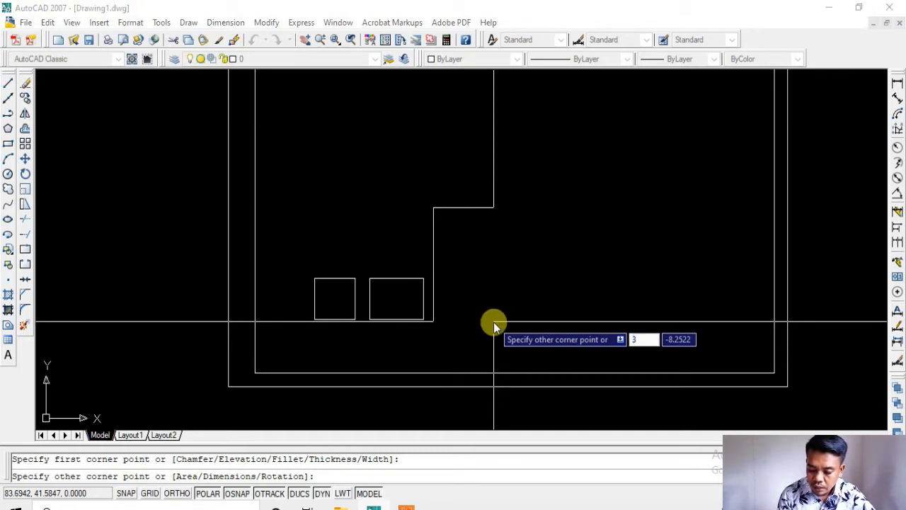
key(Tab)
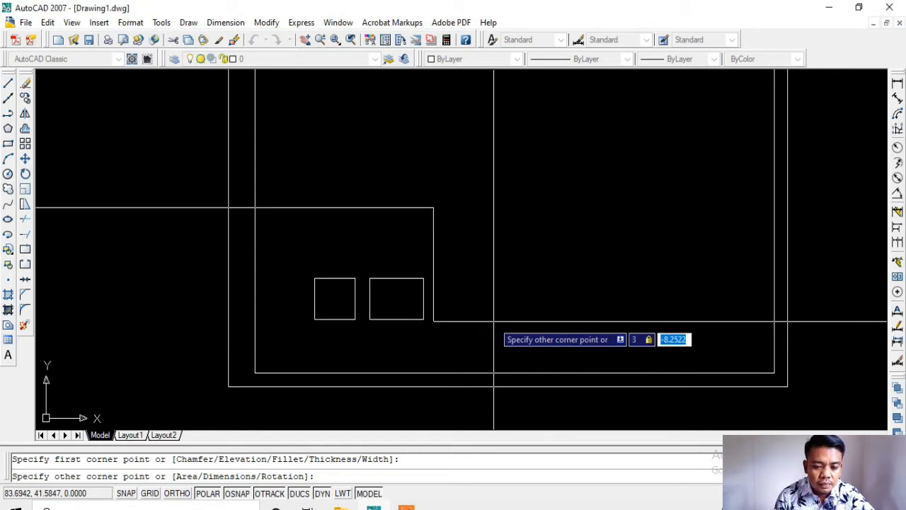
text(6)
key(Return)
- Move the tall rectangle straight down until its bottom edge lines up with the two smaller shapes
click(463, 276)
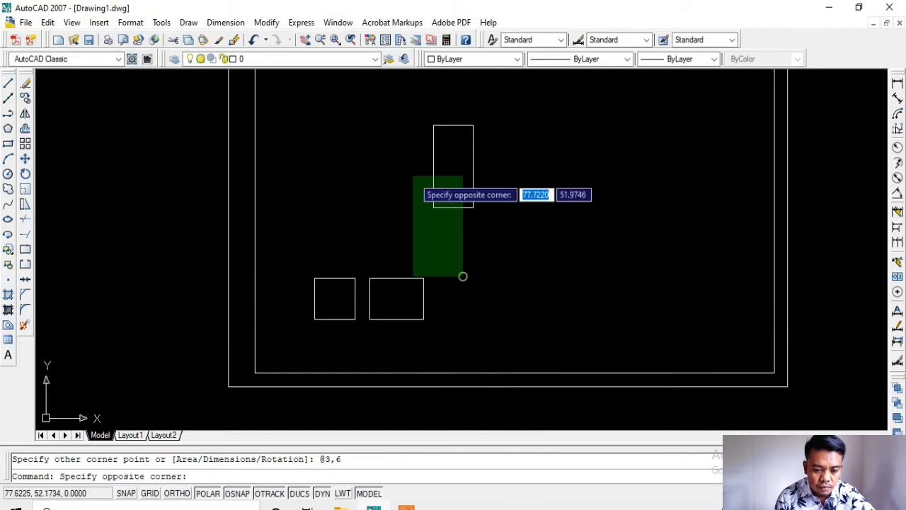
click(412, 176)
text(m)
key(Return)
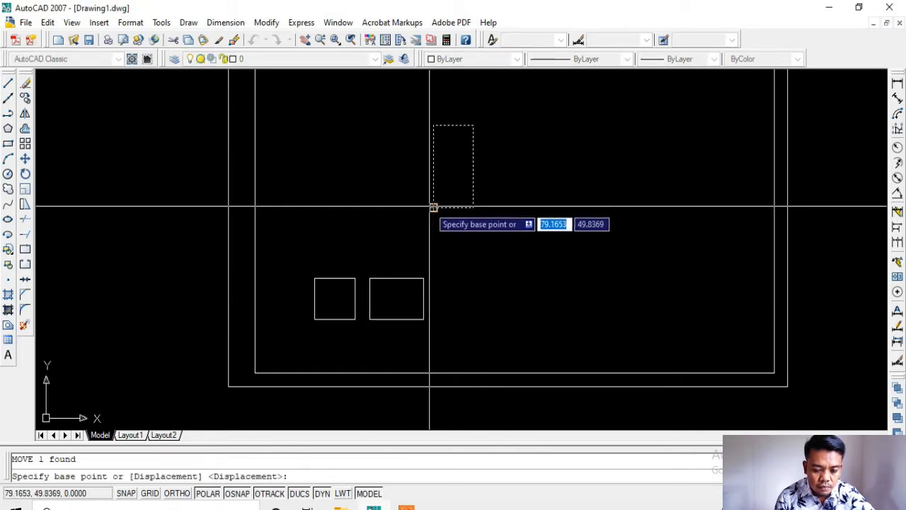
click(433, 207)
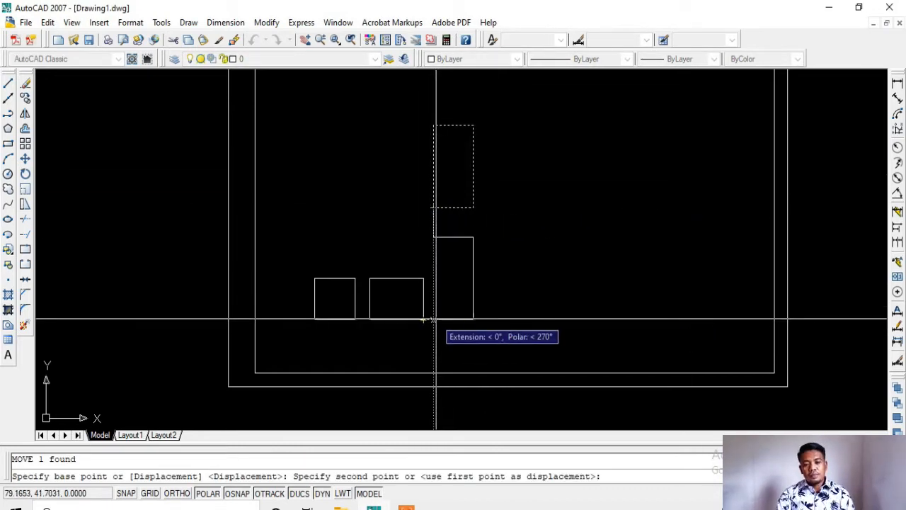
click(433, 320)
- Draw a circle with a radius of 2 units to the right of the tall rectangle
scroll(386, 311, up, 3)
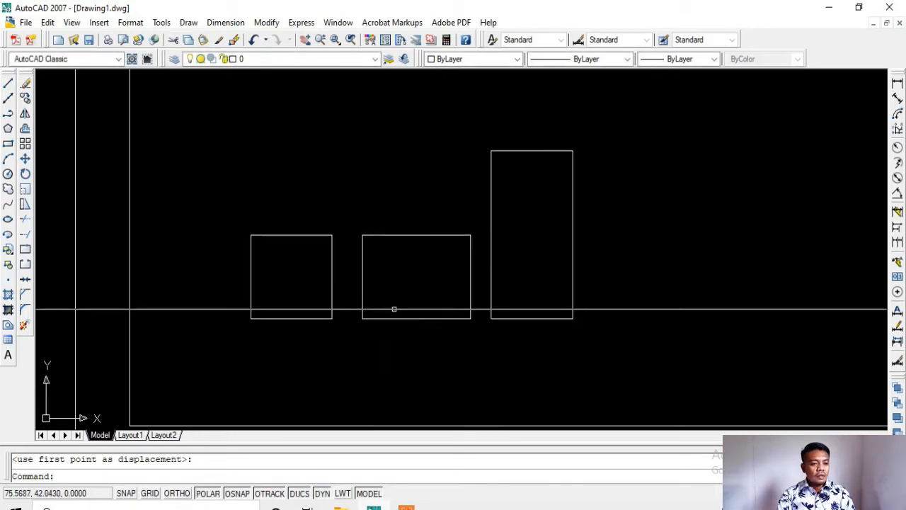
middle_drag(482, 263, 472, 299)
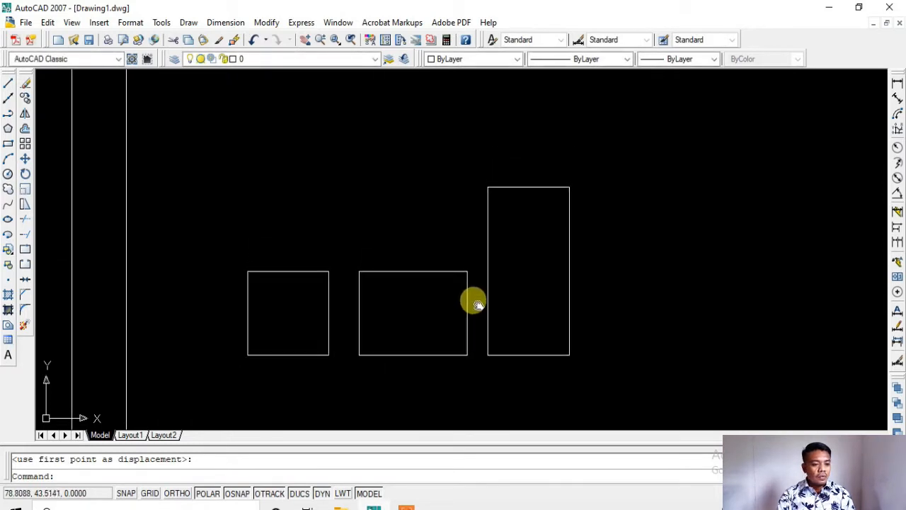
click(8, 175)
scroll(175, 234, down, 2)
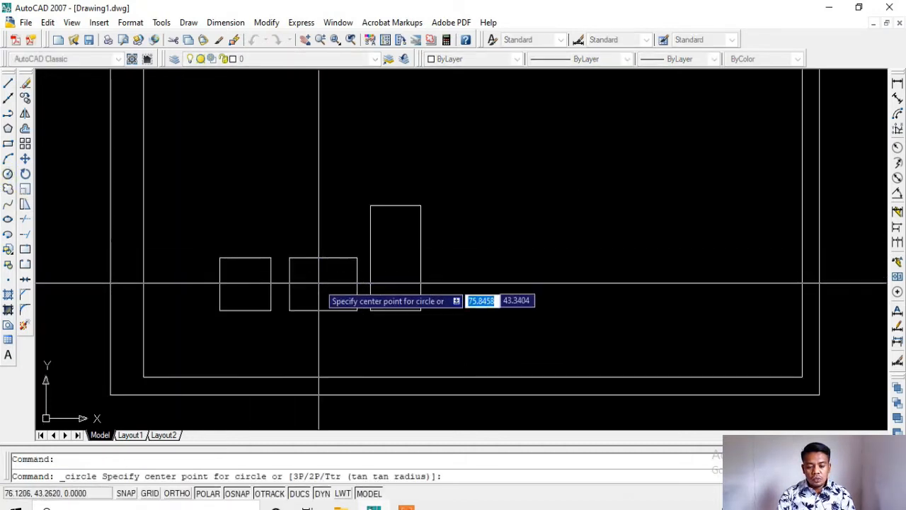
click(507, 276)
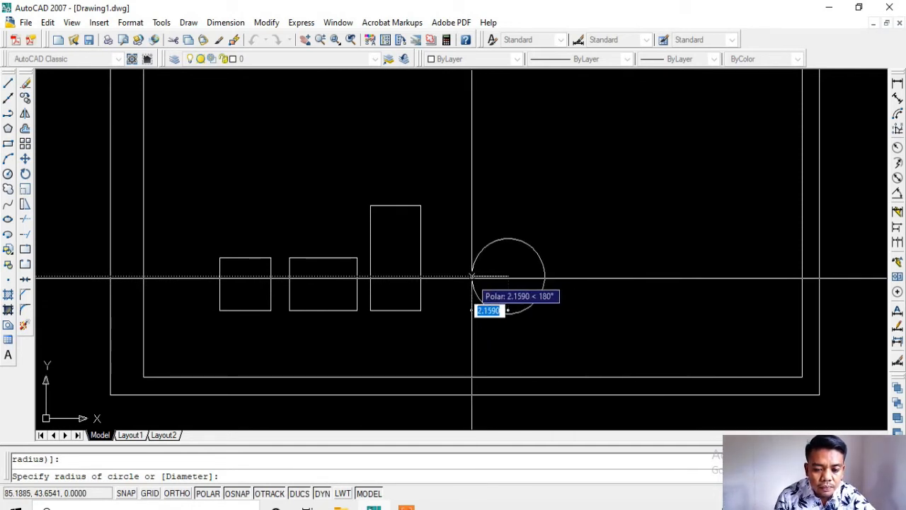
text(2)
key(Return)
- Move the circle horizontally about 1.61 units to the left, closer to the tall rectangle
click(495, 268)
click(474, 276)
text(m)
key(Return)
click(628, 238)
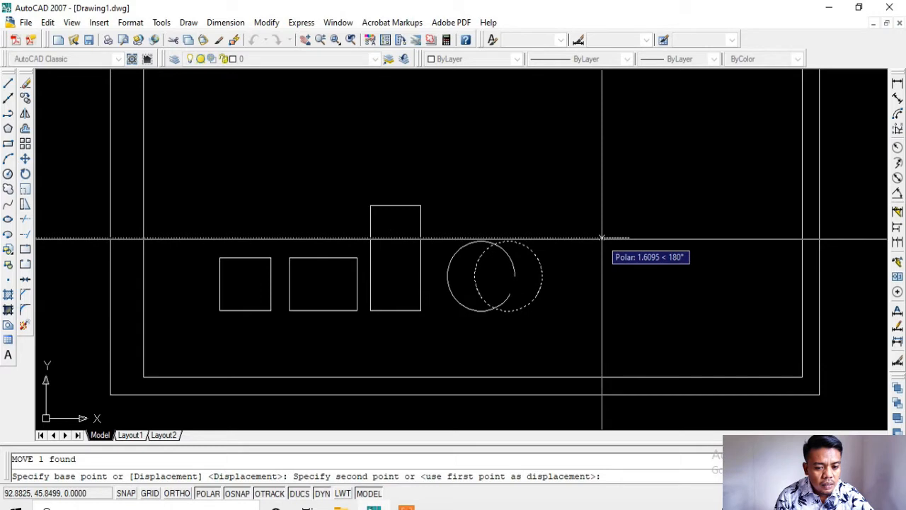
click(601, 239)
- Move the tall rectangle slightly to the right to even out the gaps between it and its neighbouring shapes
middle_drag(273, 313, 291, 245)
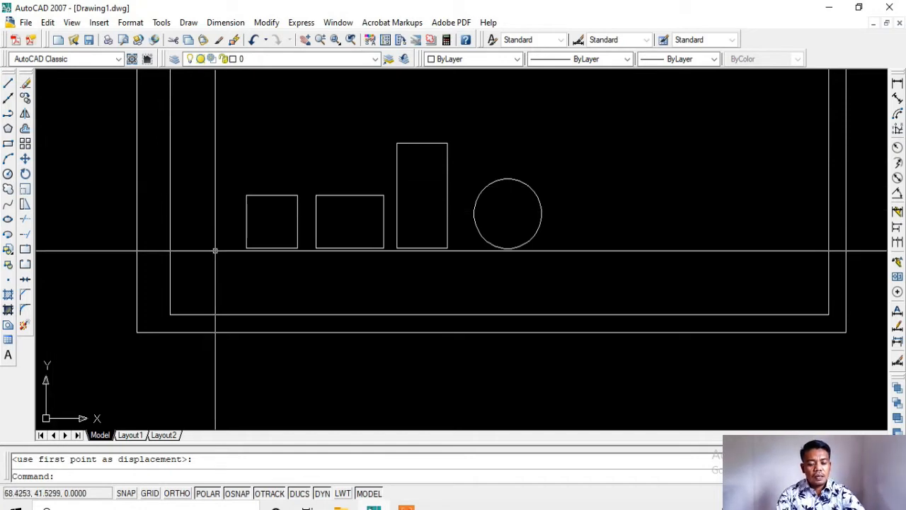
scroll(267, 278, down, 3)
mouse_move(266, 208)
middle_down()
mouse_move(275, 288)
mouse_move(275, 232)
middle_up()
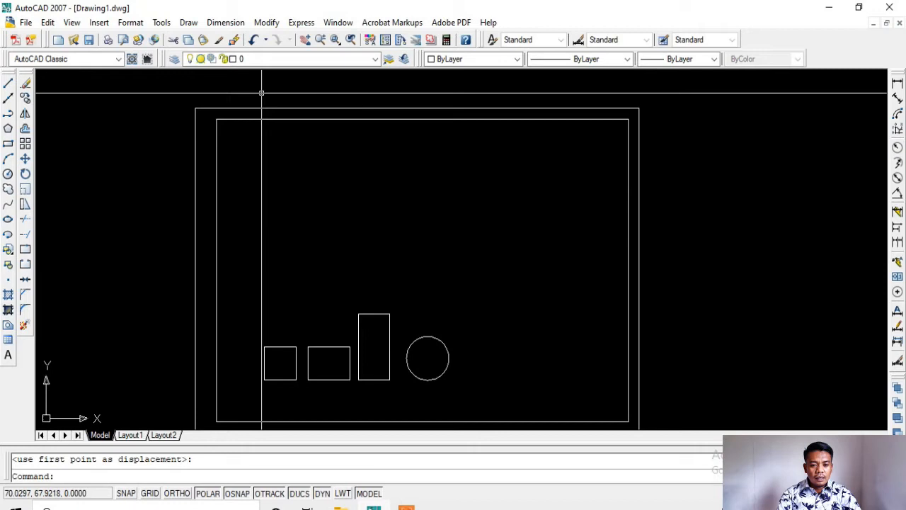
scroll(275, 162, down, 2)
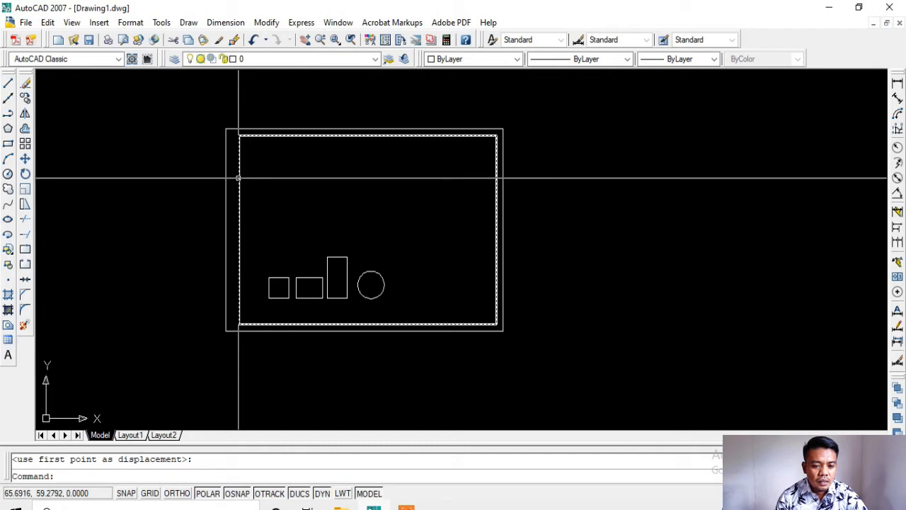
mouse_move(319, 146)
middle_down()
mouse_move(385, 131)
mouse_move(370, 152)
middle_up()
scroll(366, 263, up, 2)
scroll(385, 259, up, 3)
click(395, 248)
click(382, 269)
text(m)
key(Return)
click(411, 205)
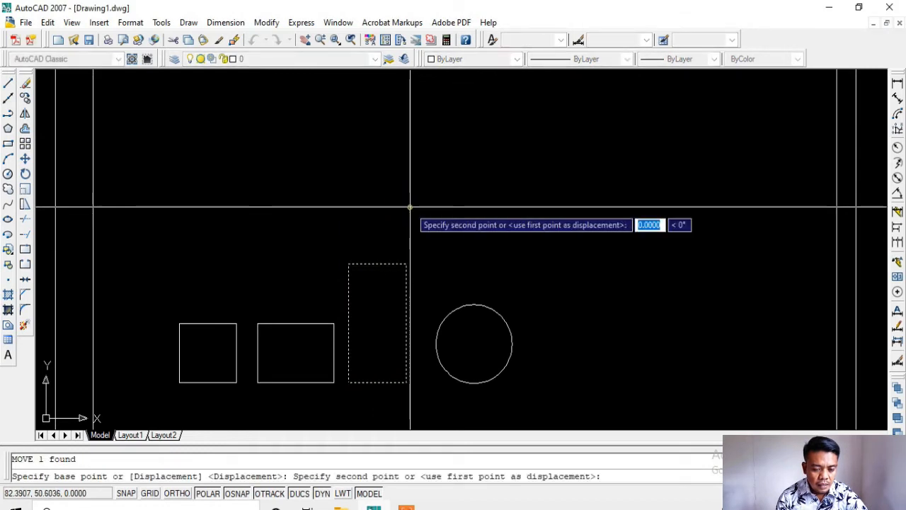
click(419, 207)
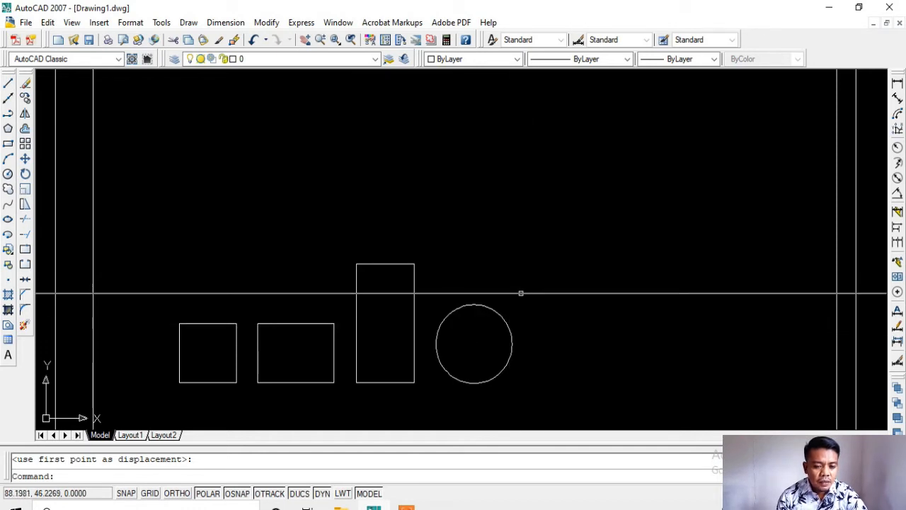
middle_drag(478, 288, 473, 232)
middle_drag(390, 264, 416, 241)
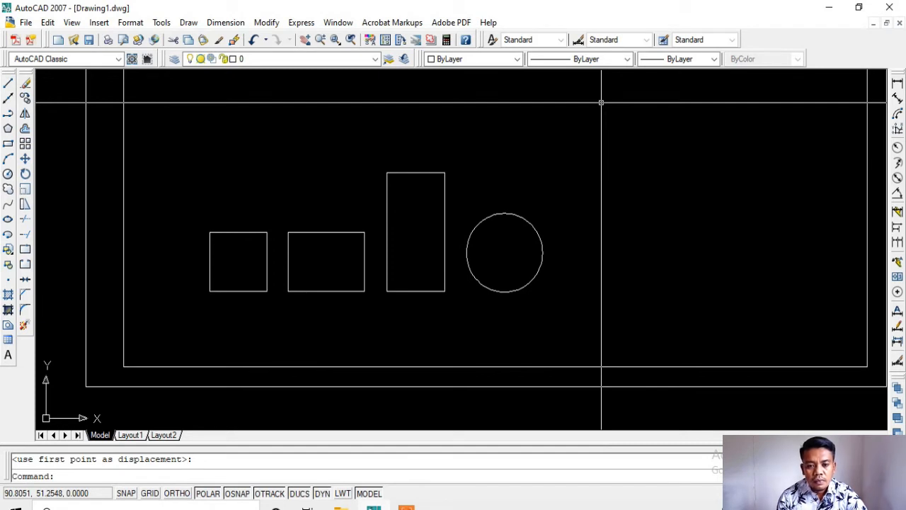
click(578, 40)
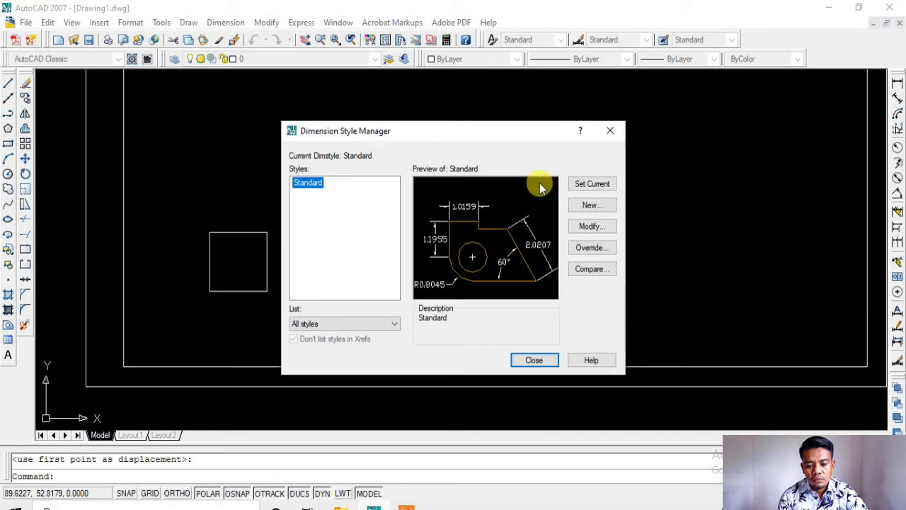
click(535, 361)
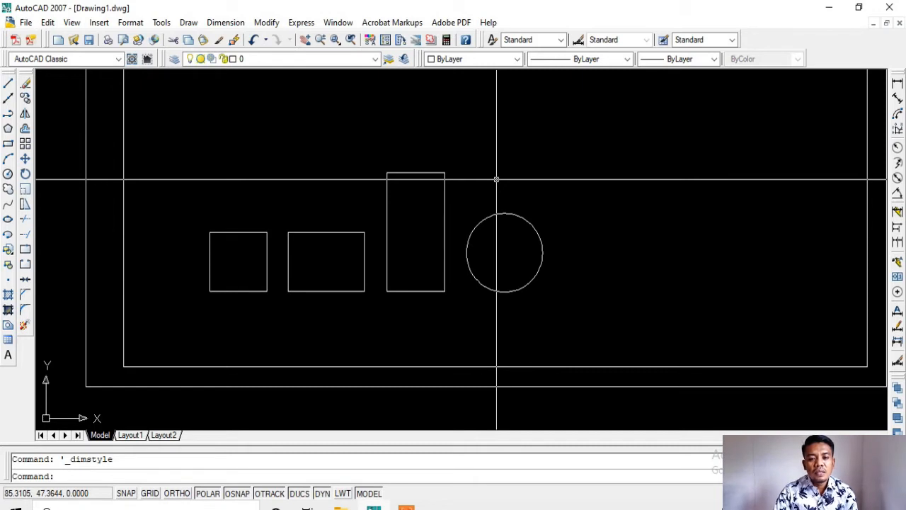
scroll(496, 180, up, 3)
scroll(513, 183, down, 4)
middle_drag(403, 182, 441, 179)
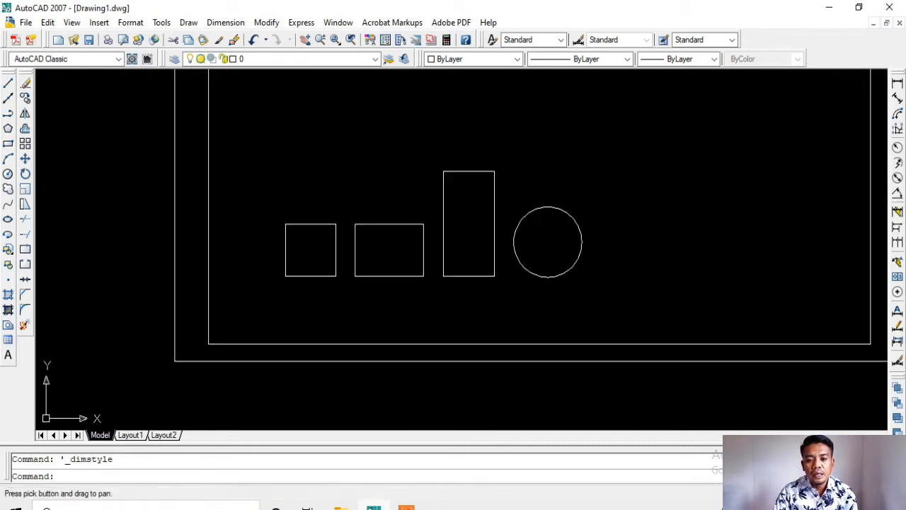
- Create a new dimension style named SKALA 100, based on Standard and used for all dimensions
click(578, 41)
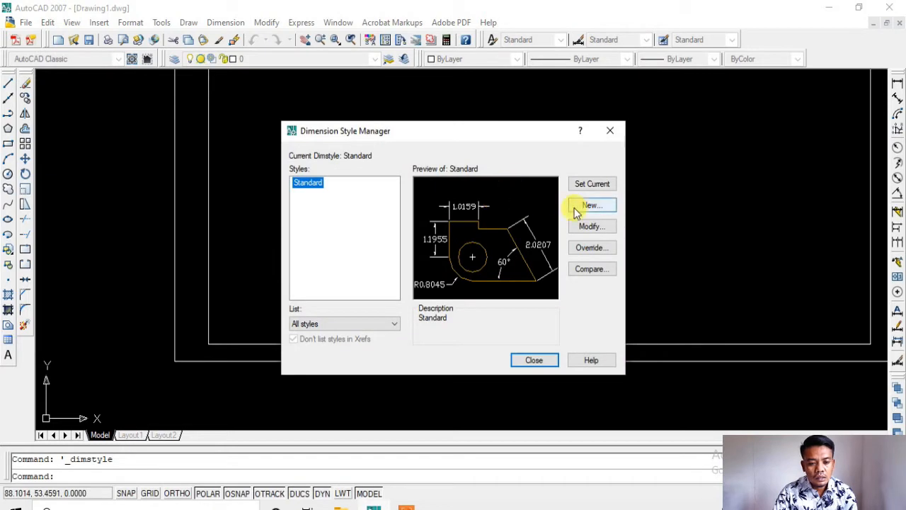
click(596, 227)
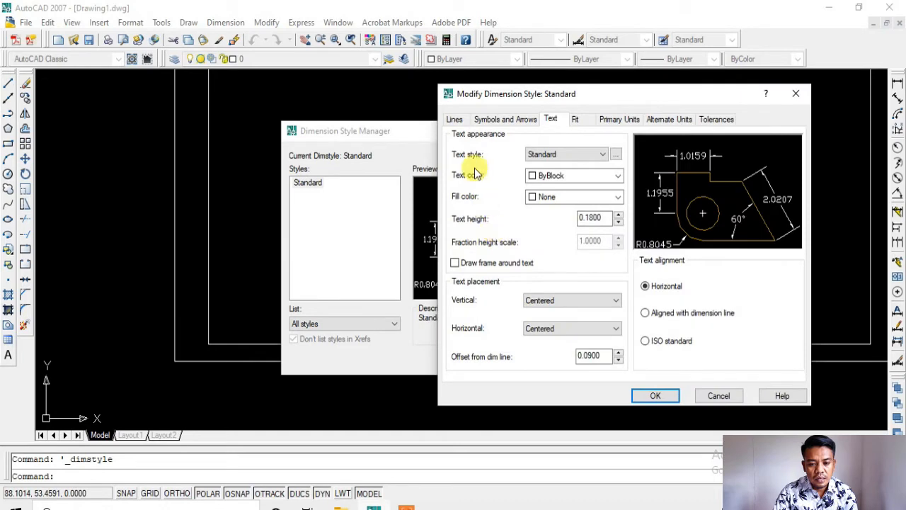
click(723, 395)
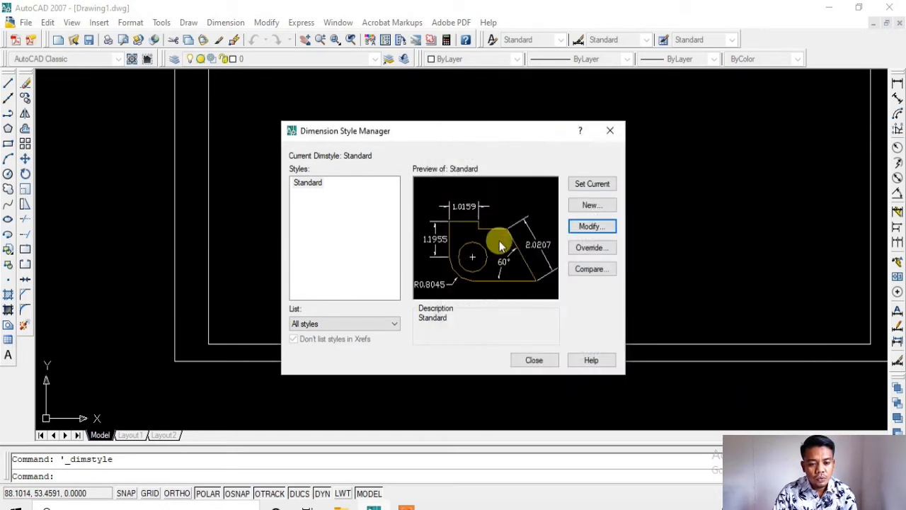
click(590, 205)
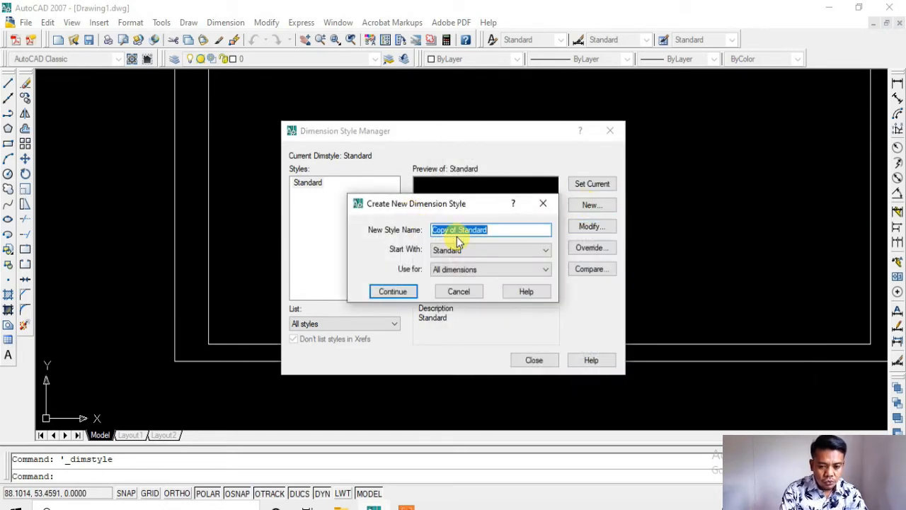
text(s)
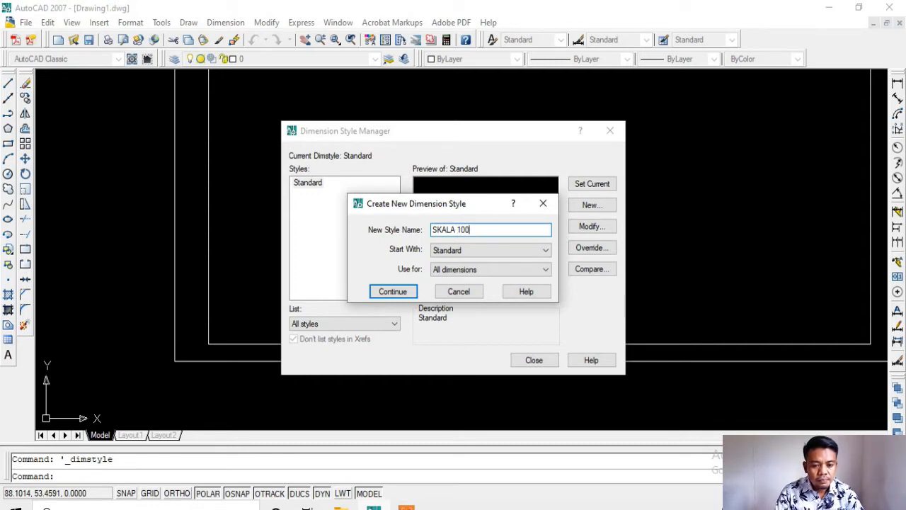
click(396, 291)
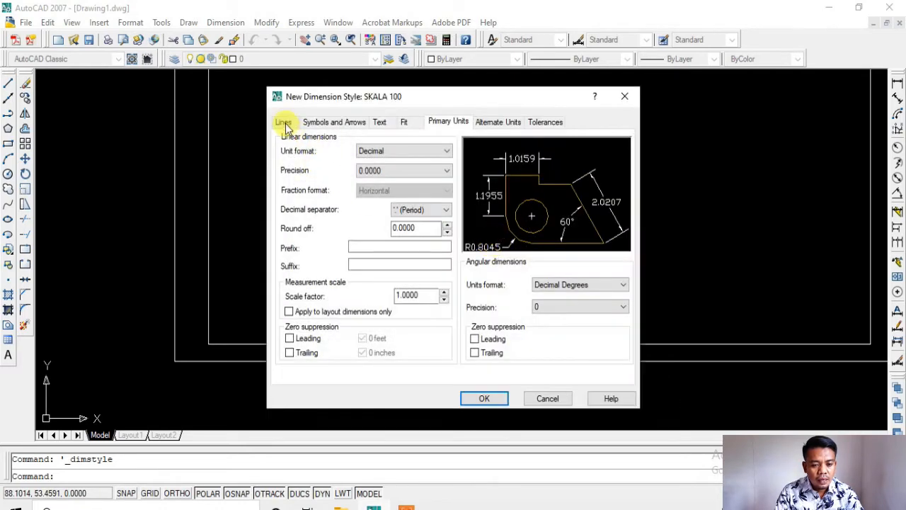
- Set the dimension line colour of the SKALA 100 style to index colour 251
click(283, 121)
click(400, 152)
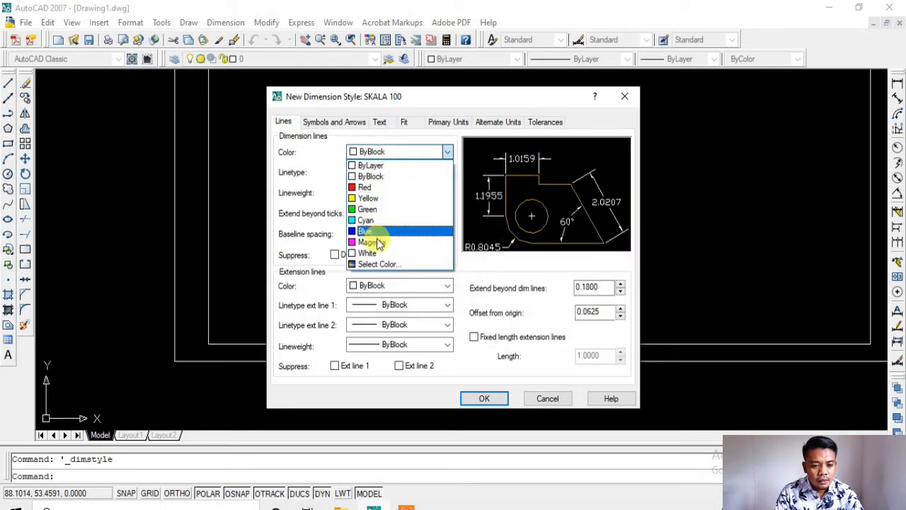
click(380, 266)
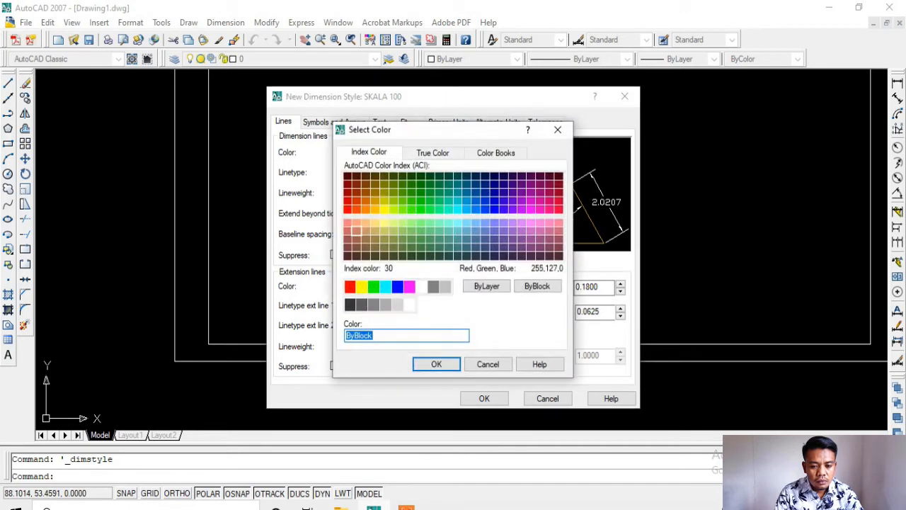
click(362, 305)
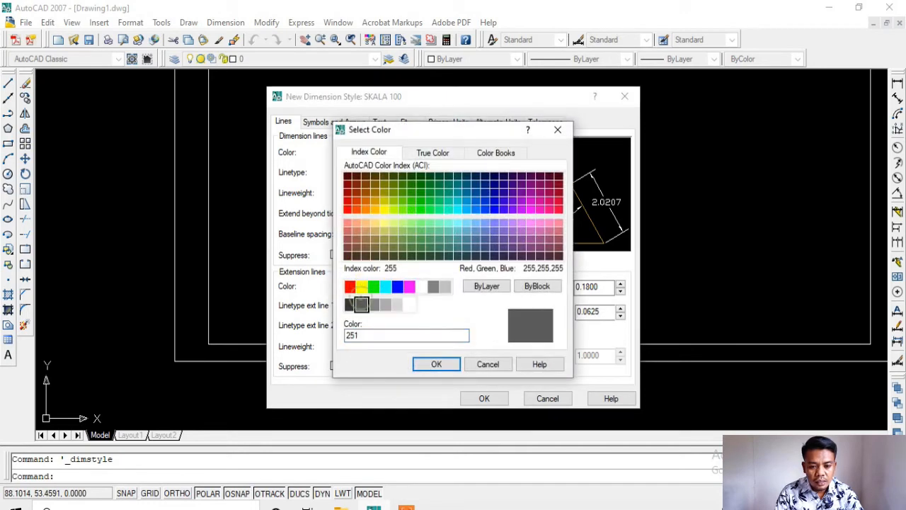
click(446, 364)
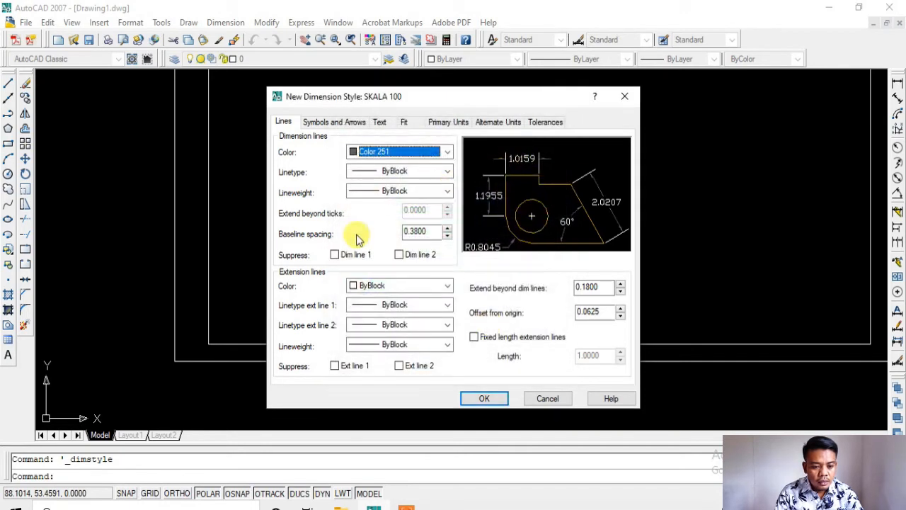
- Set the extension line colour of the SKALA 100 style to index colour 251
click(375, 286)
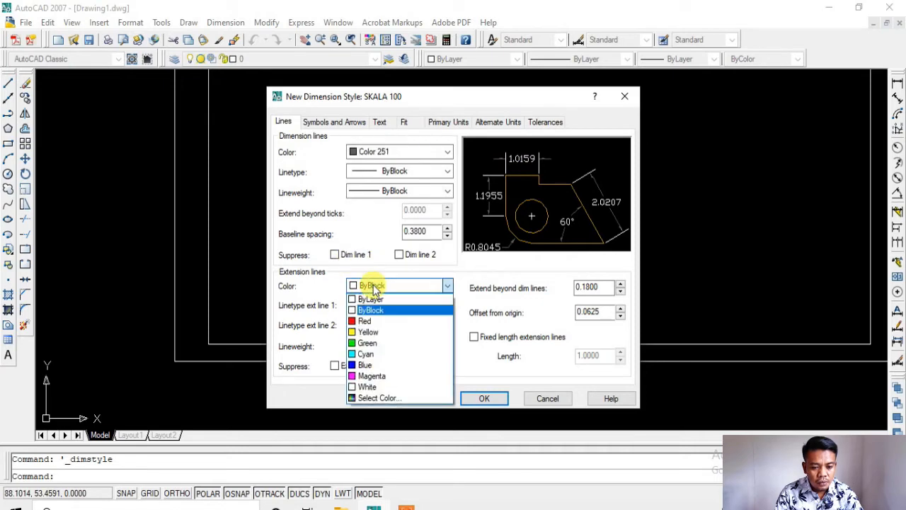
click(381, 398)
click(362, 304)
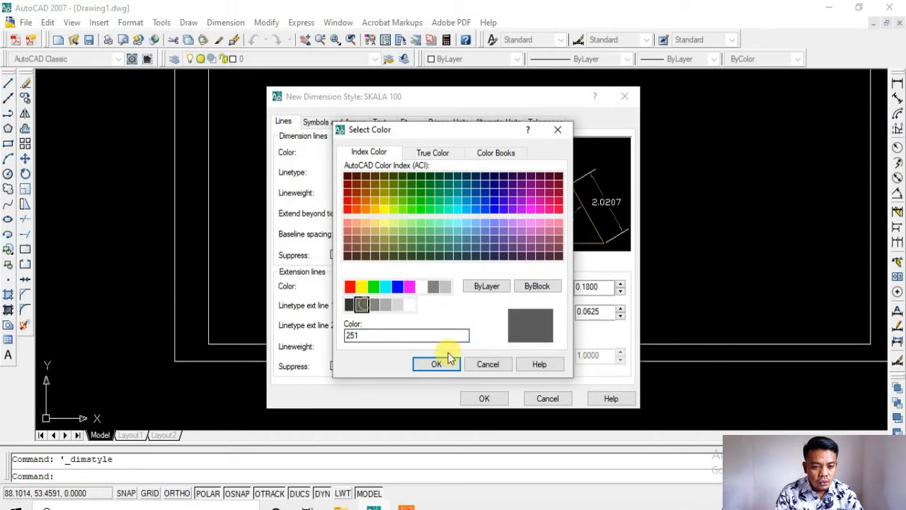
click(437, 364)
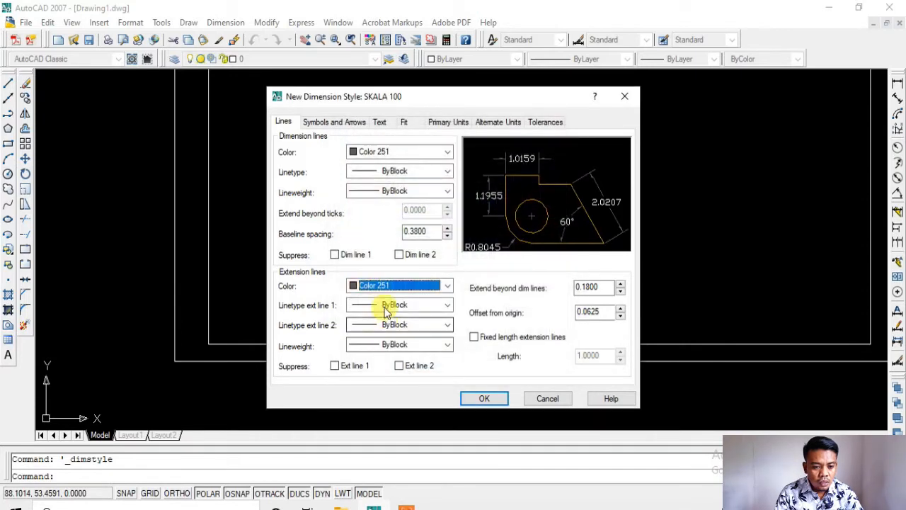
- Set the dimension lines and both extension lines to the Continuous linetype with a 0.09 mm lineweight
click(375, 172)
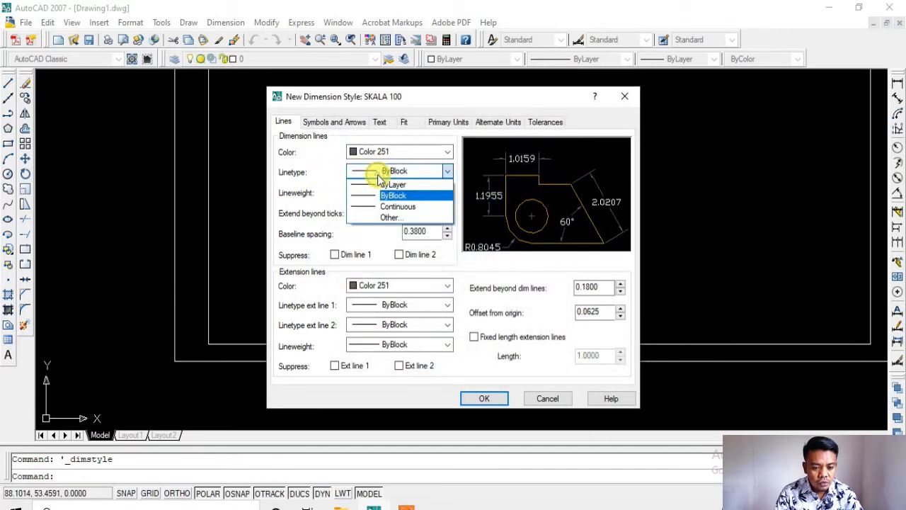
click(409, 208)
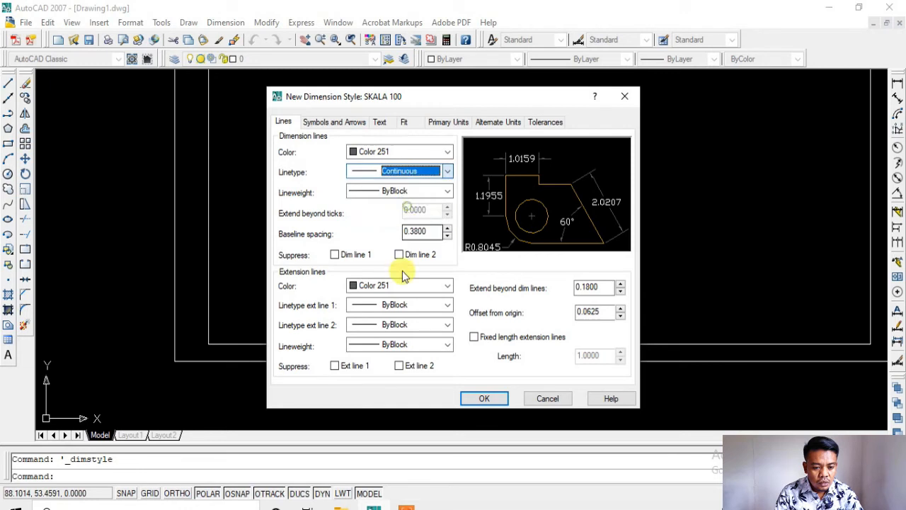
click(397, 309)
click(394, 338)
click(393, 195)
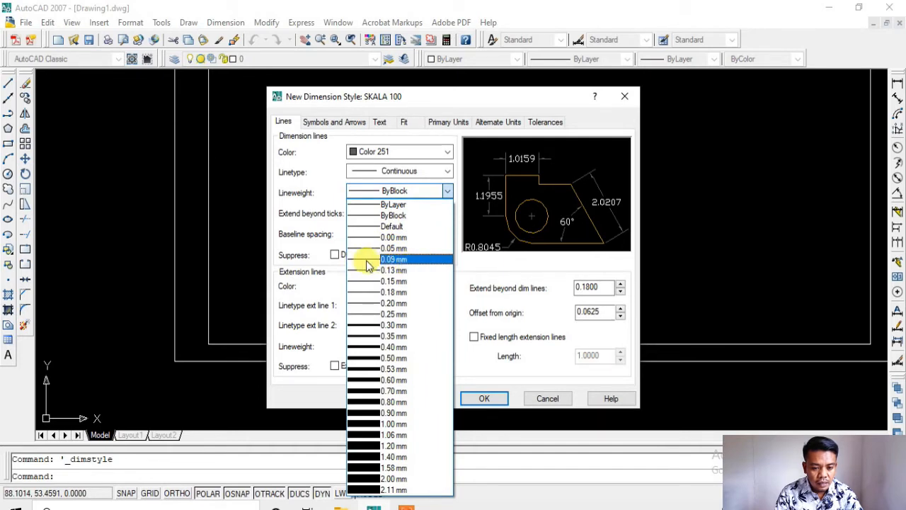
click(394, 259)
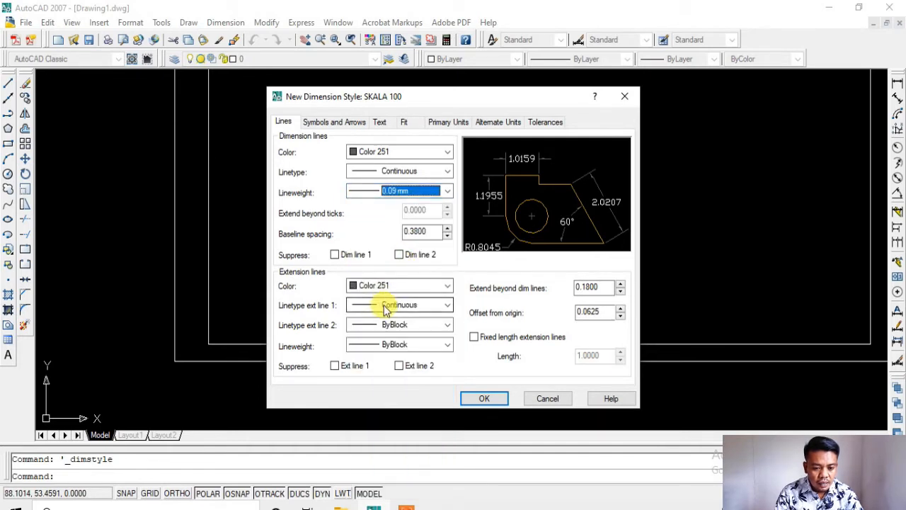
click(418, 327)
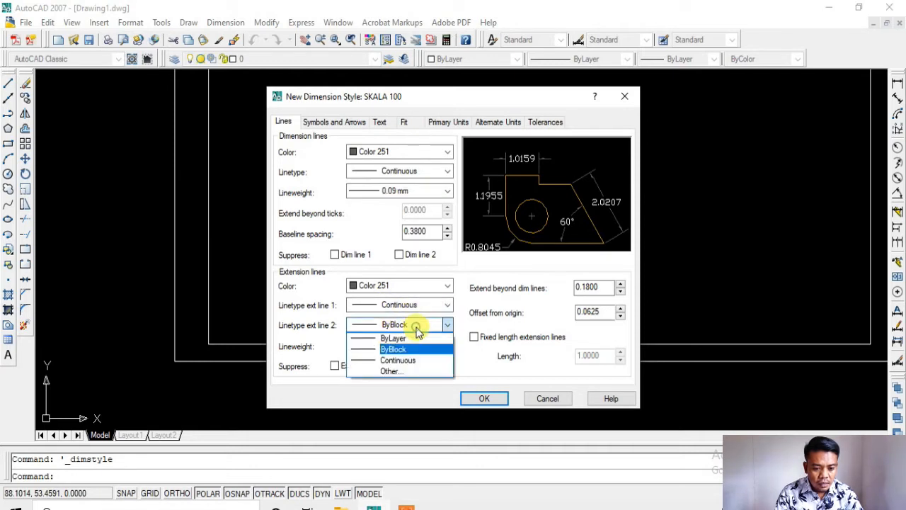
click(400, 359)
click(405, 345)
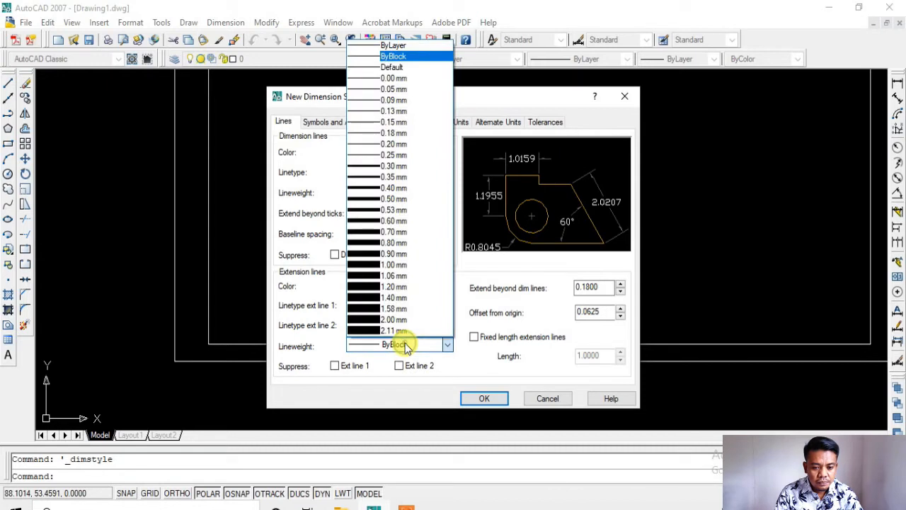
click(427, 102)
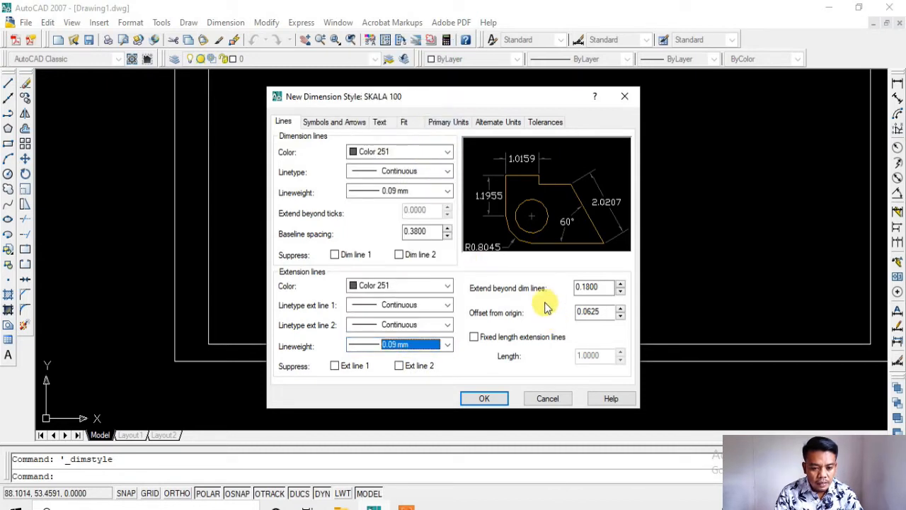
- Set the first and second arrowheads to Dot with an arrow size of 0.1500
click(350, 122)
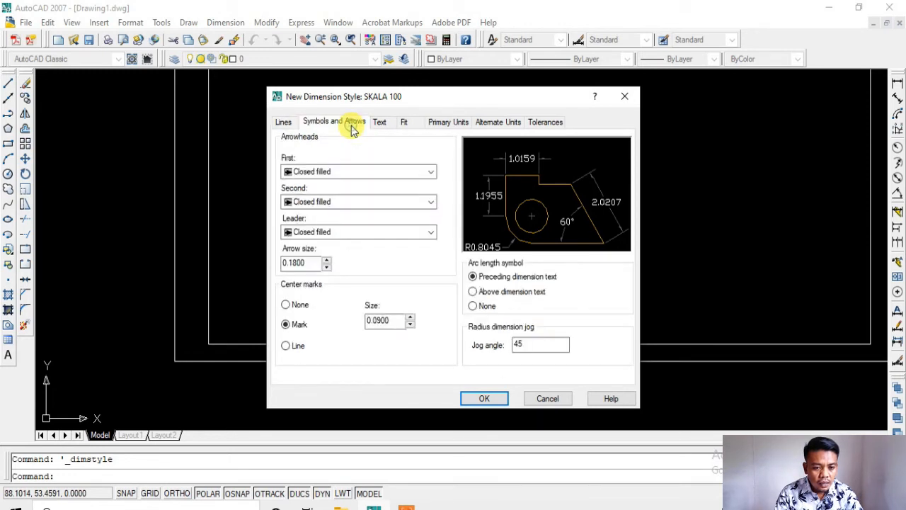
click(316, 176)
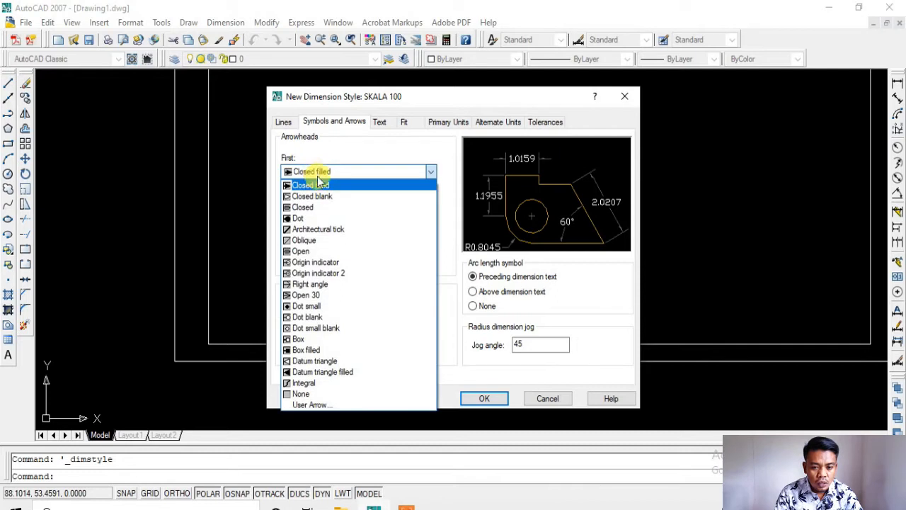
click(323, 221)
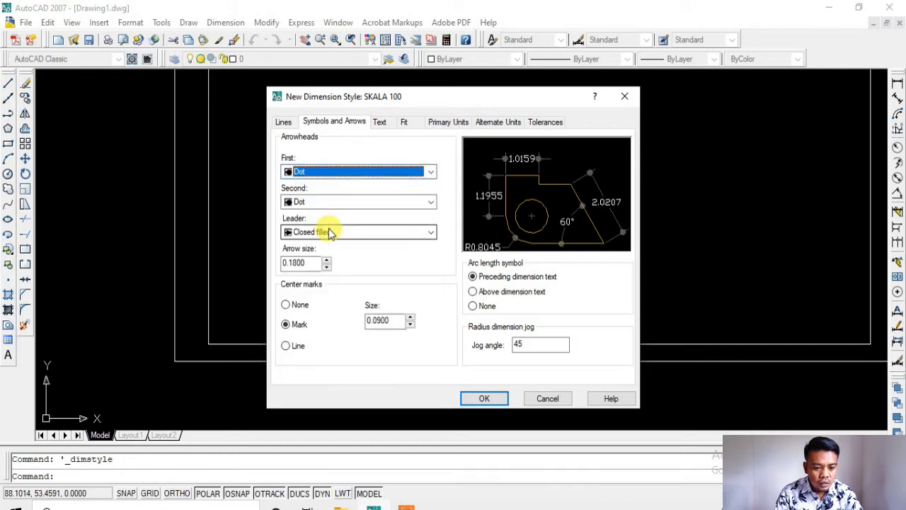
drag(292, 263, 353, 266)
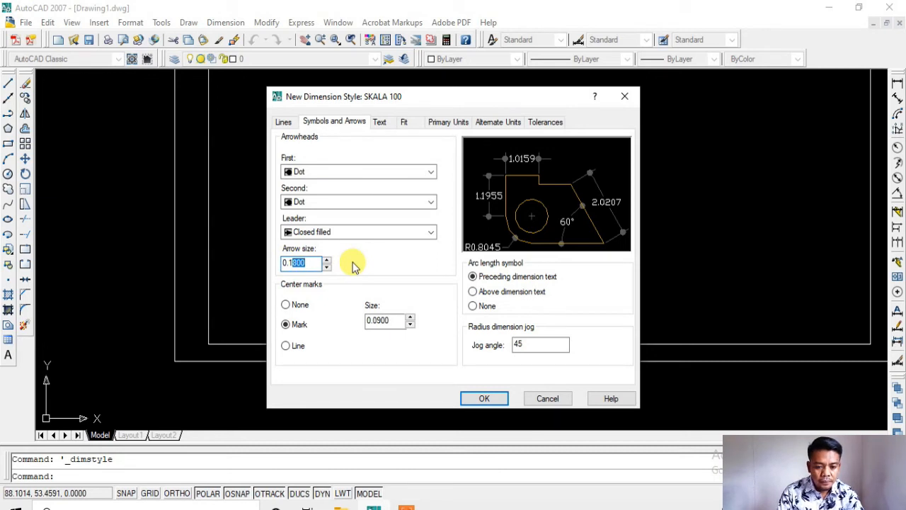
text(500)
- Set the centre mark size of the SKALA 100 style to 0.0500
click(389, 320)
drag(399, 322, 380, 322)
text(5)
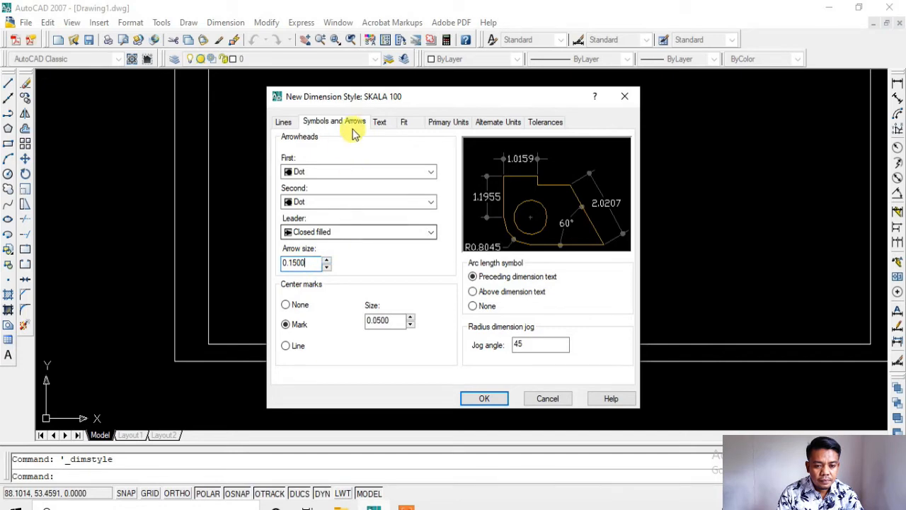
- Create a new text style named TEK DIM 100 from the dimension style's text settings
click(377, 122)
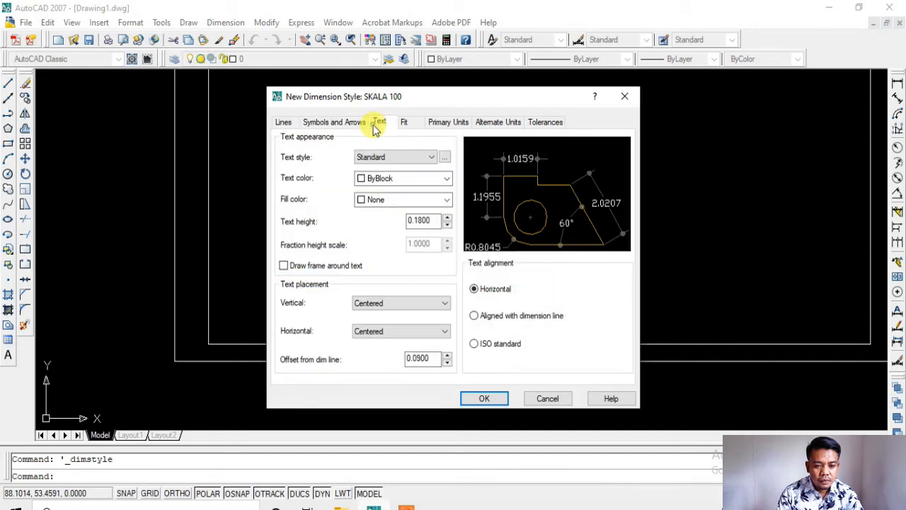
click(444, 155)
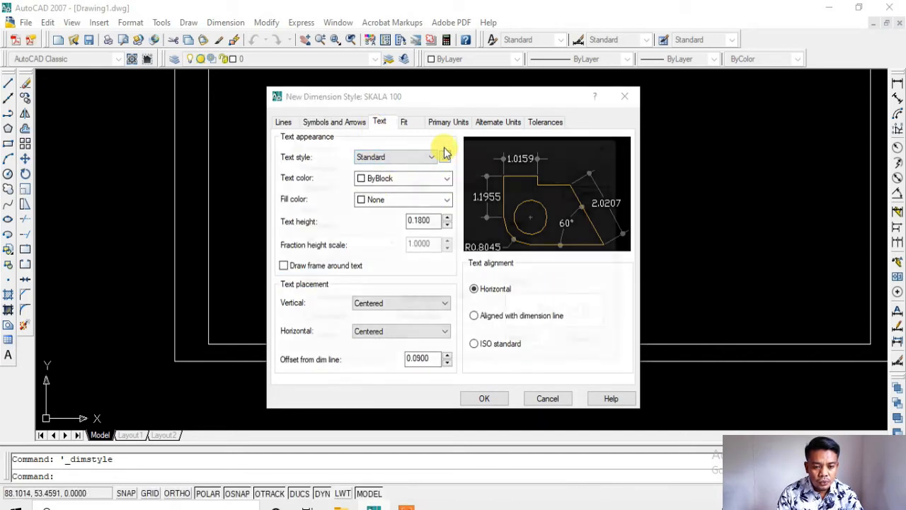
click(424, 184)
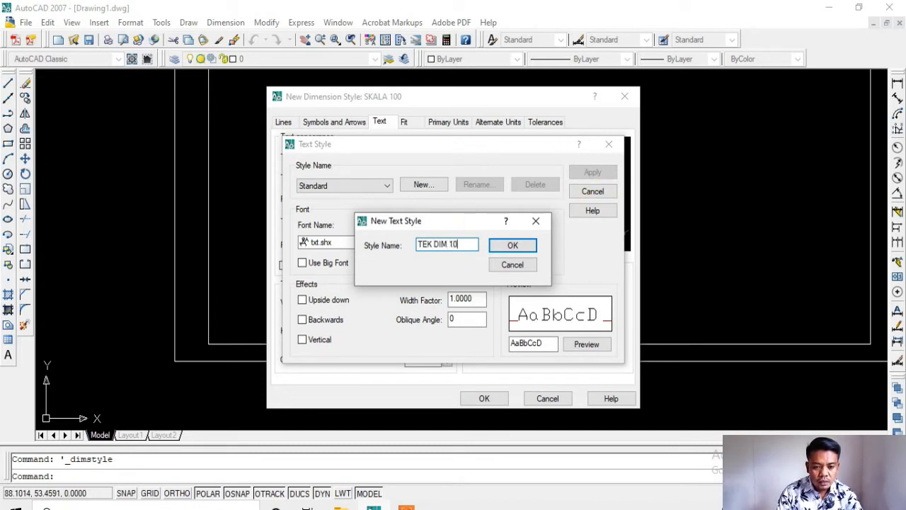
click(515, 246)
- Set the font of the TEK DIM 100 text style to SimSun
click(361, 242)
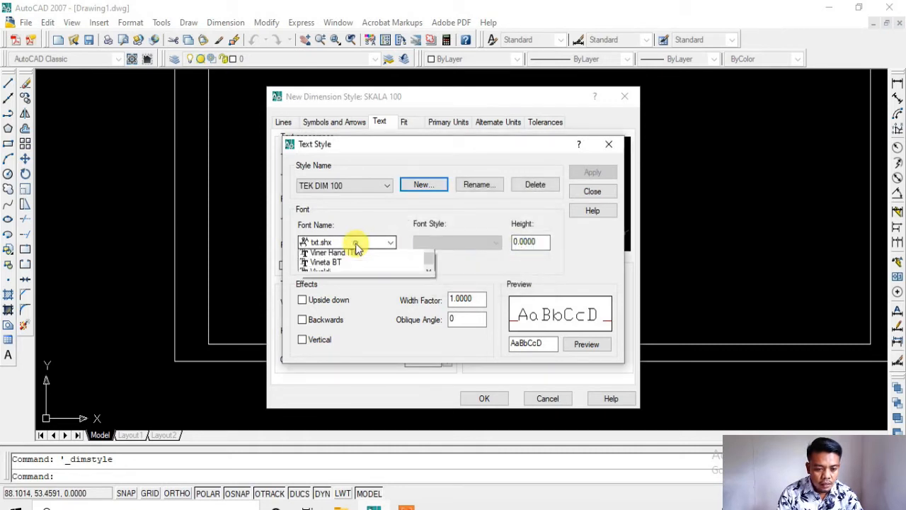
scroll(363, 294, up, 5)
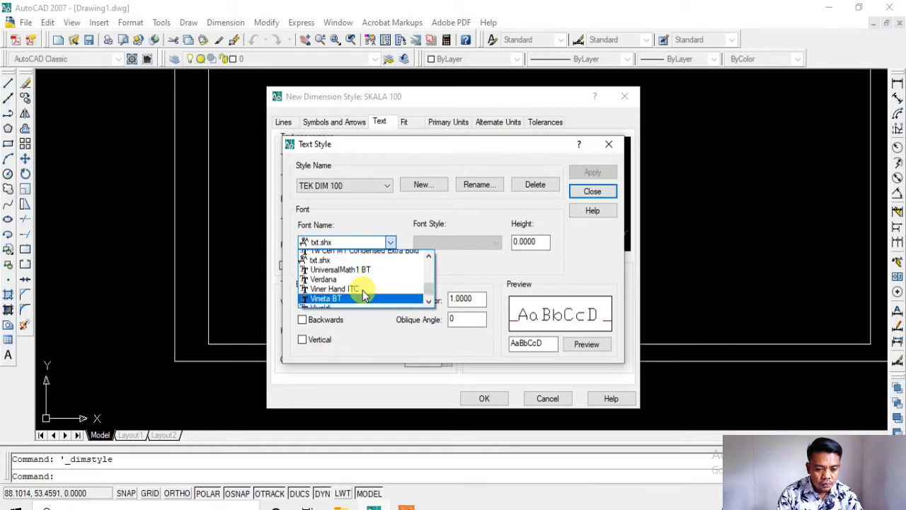
scroll(365, 285, up, 8)
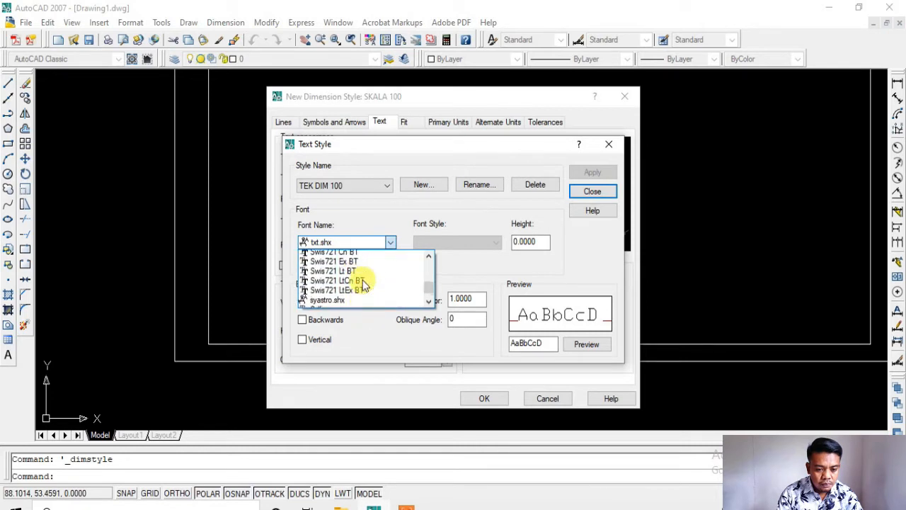
scroll(363, 284, up, 6)
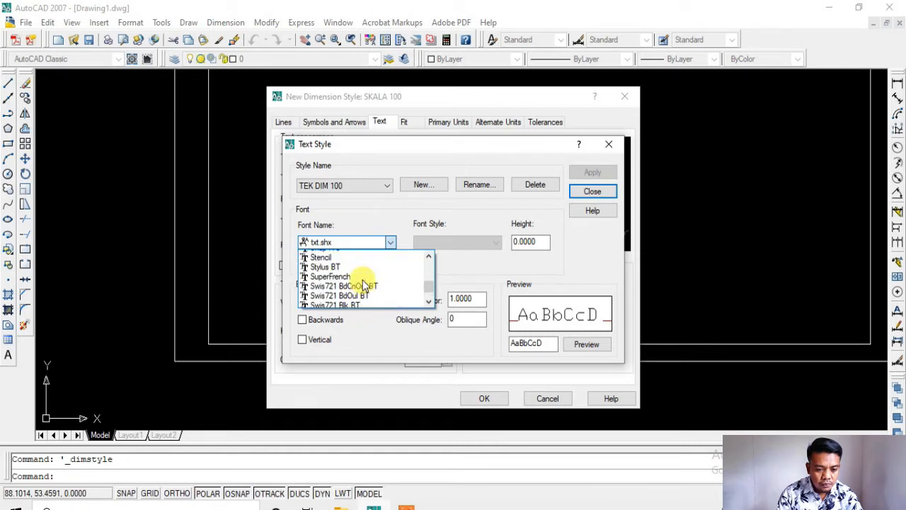
scroll(361, 293, up, 2)
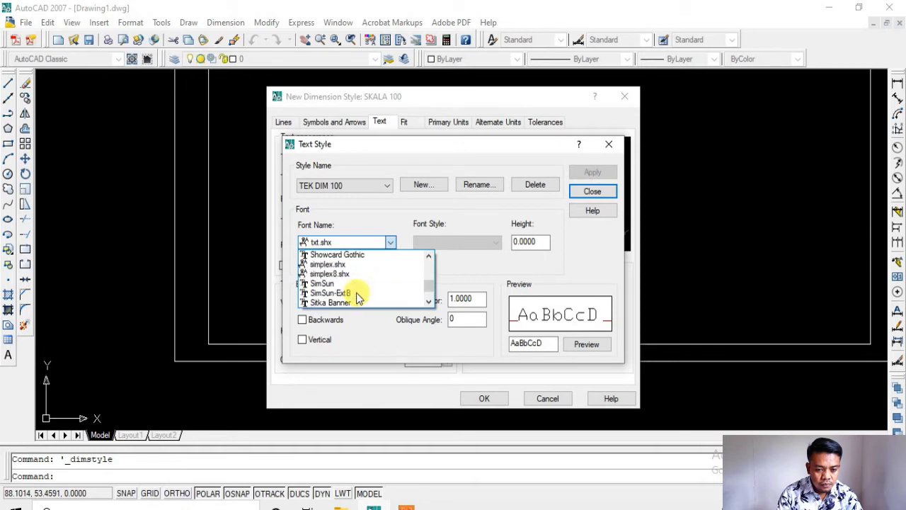
click(361, 285)
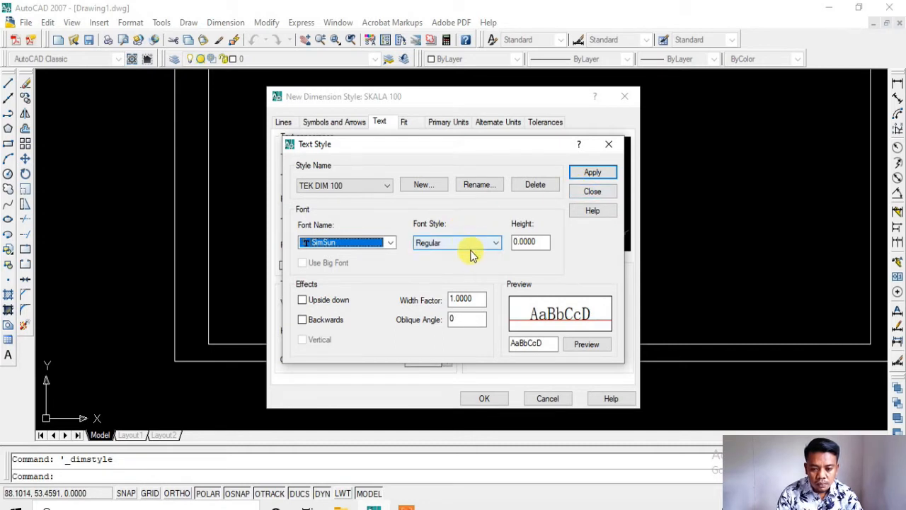
- Set the TEK DIM 100 text height to 0.2, then apply the text style changes and return to the dimension style settings
double_click(524, 241)
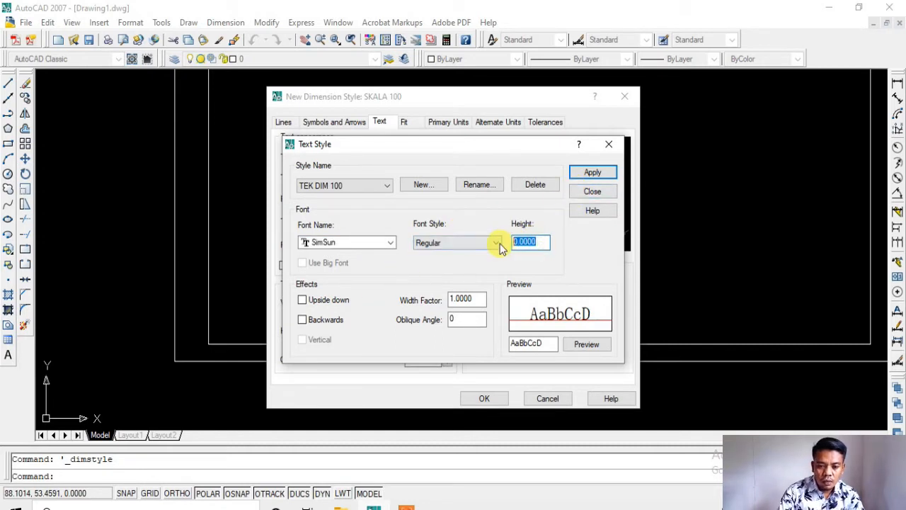
text(.2)
click(460, 299)
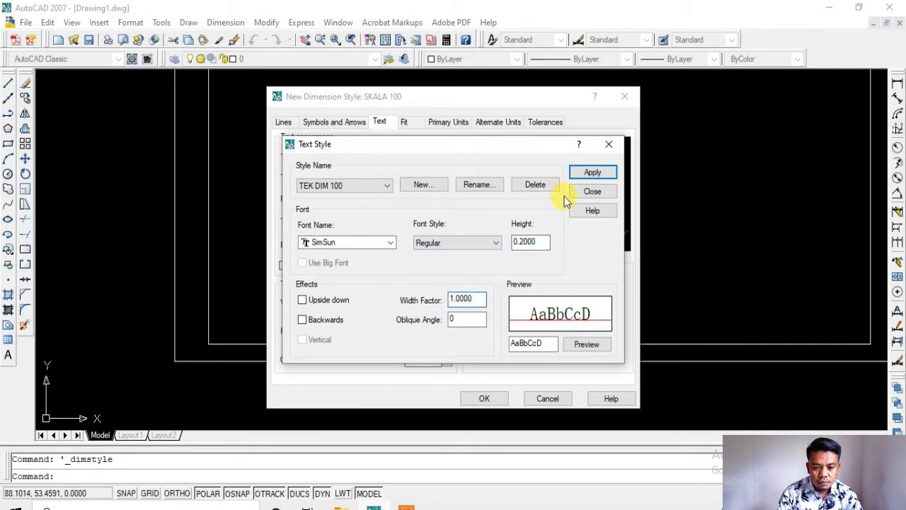
click(587, 172)
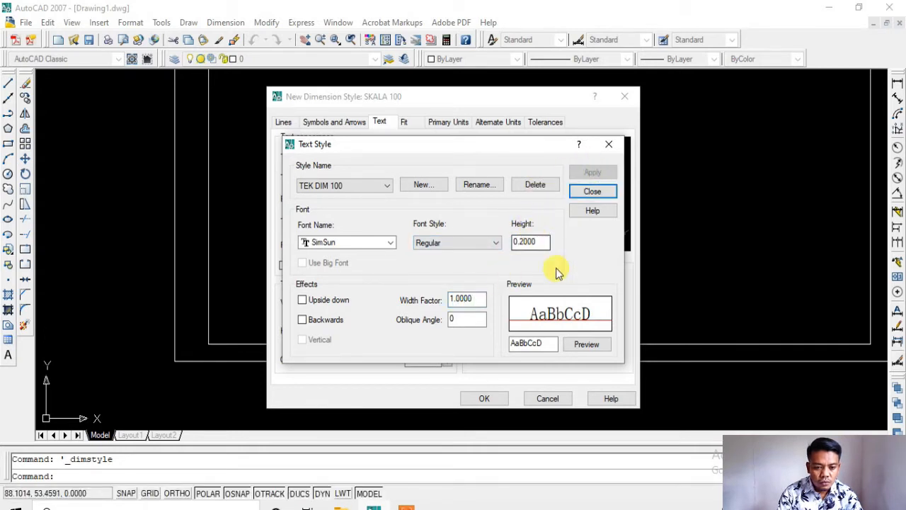
click(593, 191)
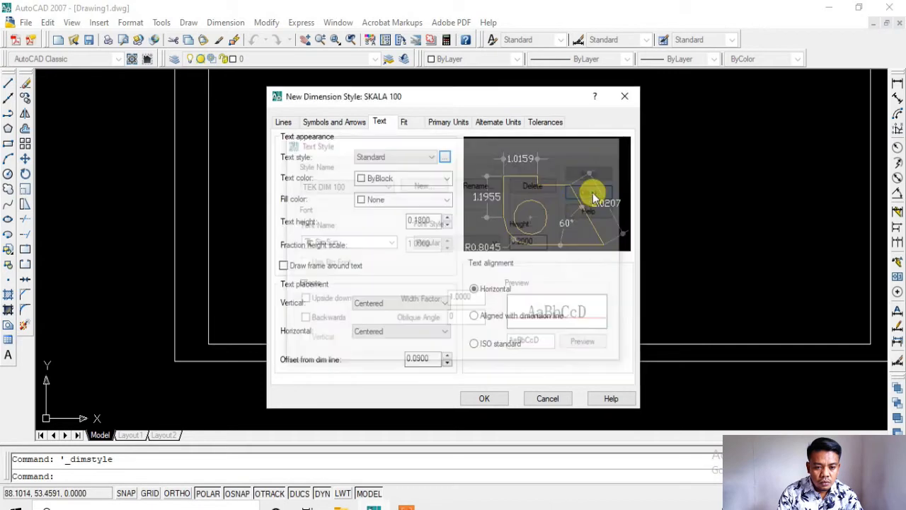
- Set the dimension text color to Color 30 and assign the TEK DIM 100 text style to SKALA 100
click(414, 178)
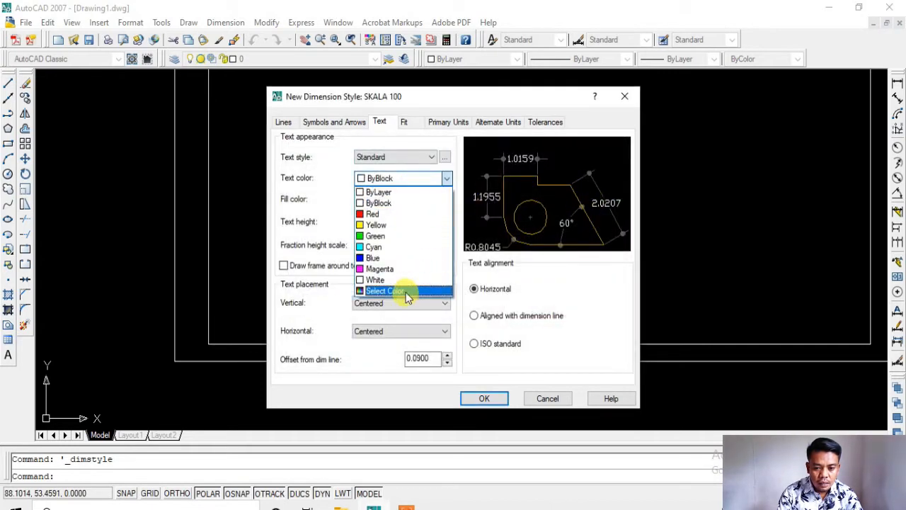
click(404, 293)
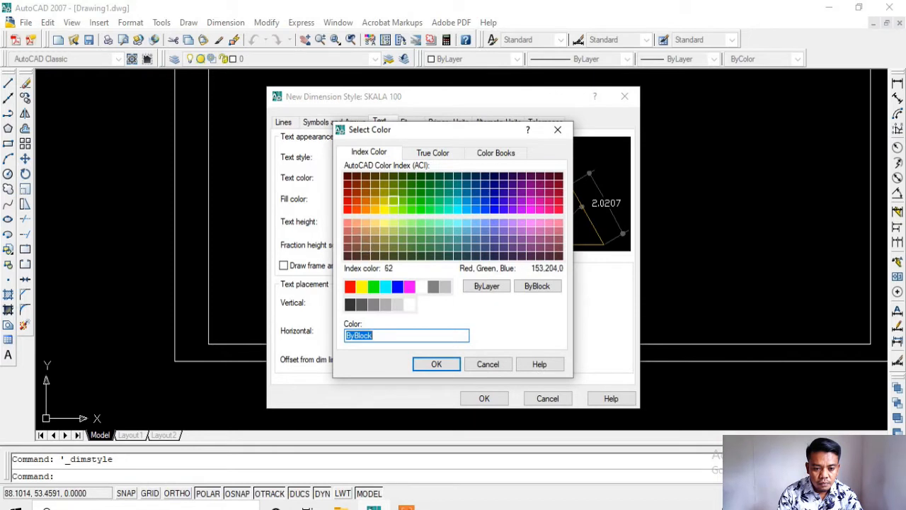
click(365, 209)
click(441, 363)
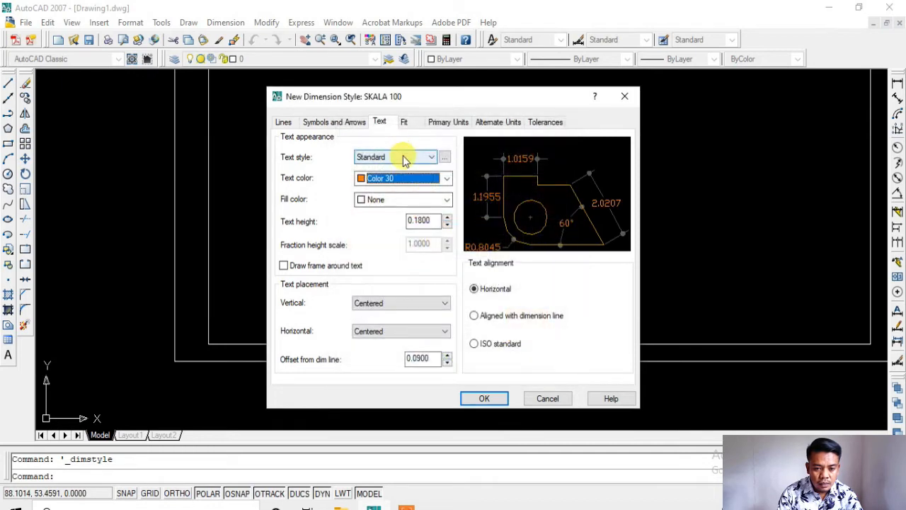
click(404, 156)
click(403, 178)
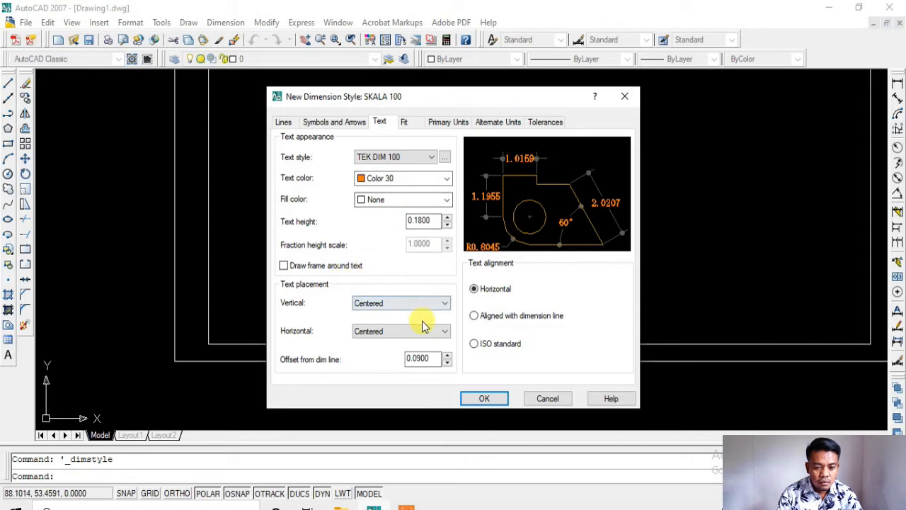
- Set the linear measurement scale factor to 100 and the precision to 0, and save the SKALA 100 dimension style
click(417, 122)
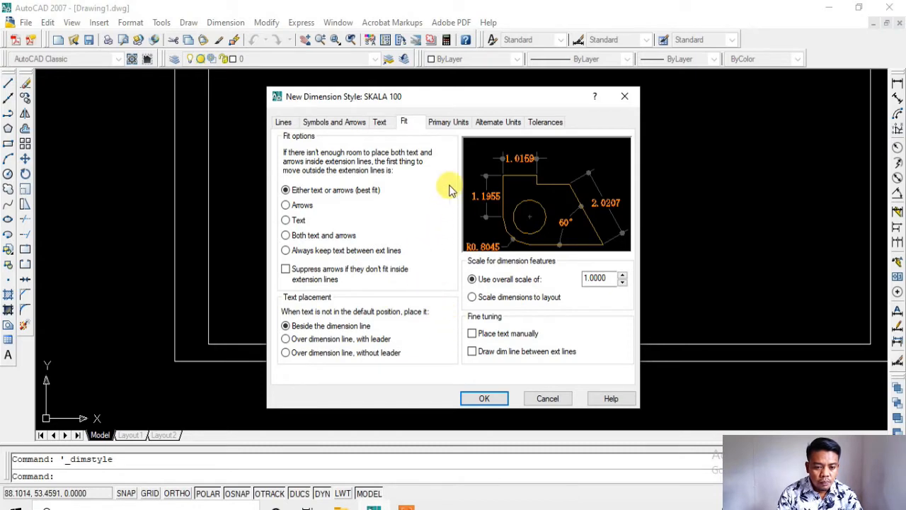
click(449, 124)
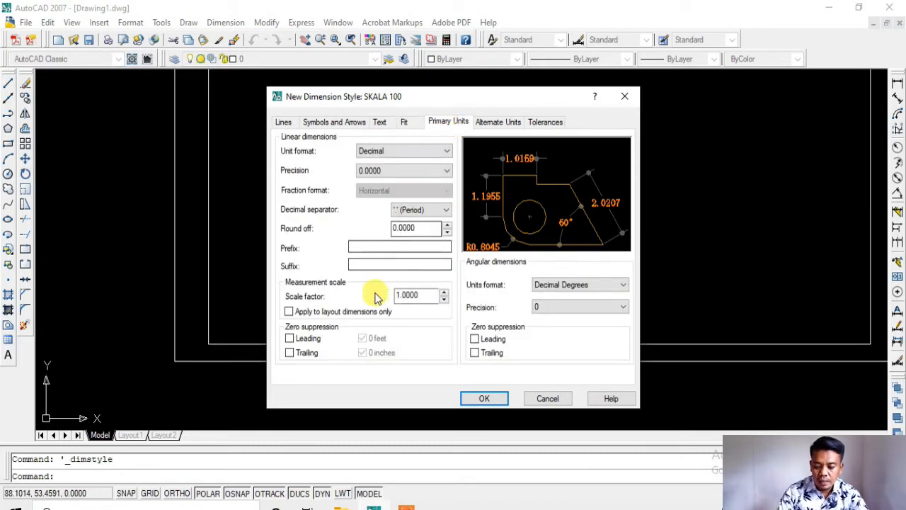
drag(430, 293, 368, 295)
text(1)
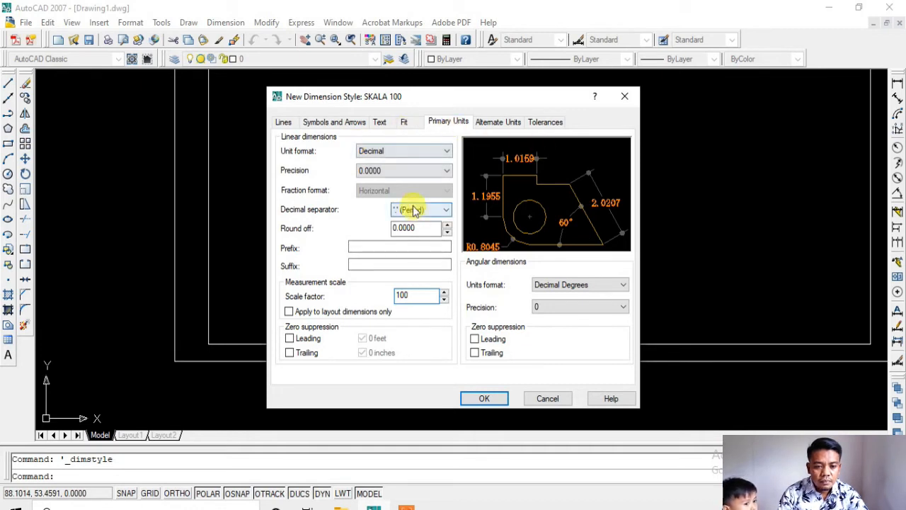
click(405, 169)
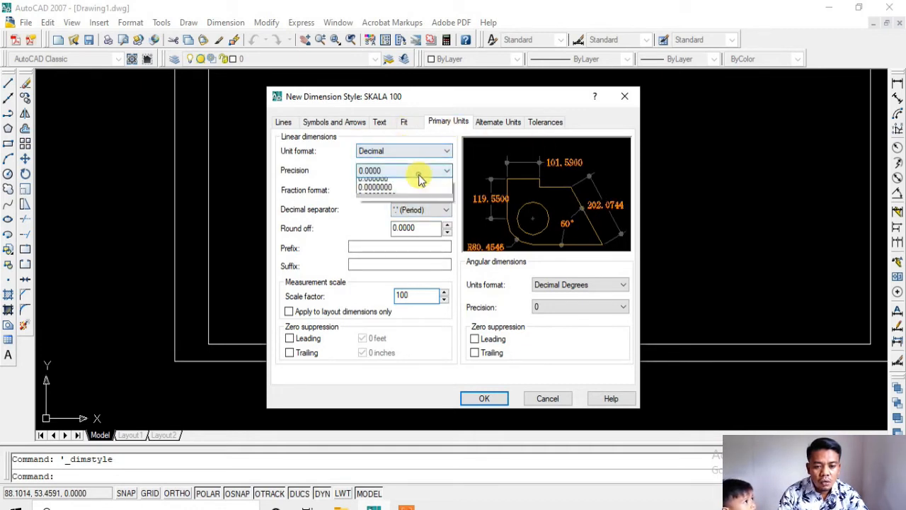
click(419, 181)
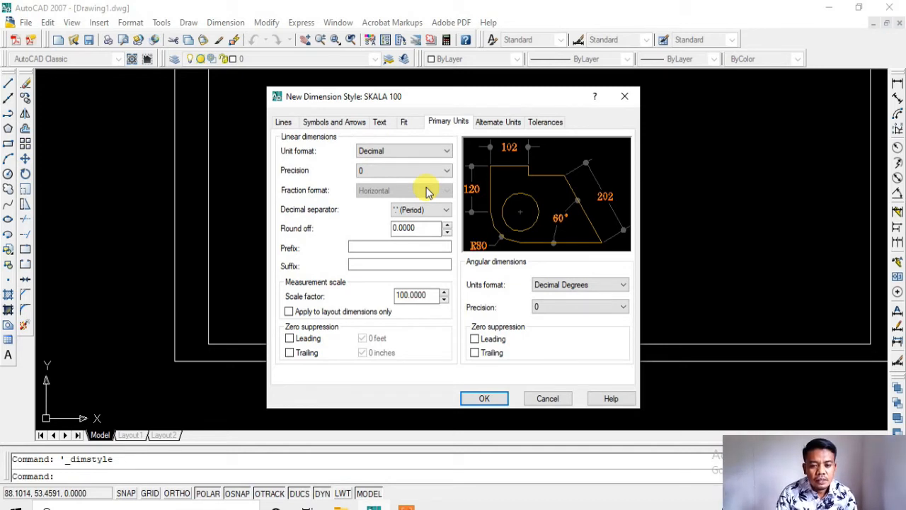
click(487, 123)
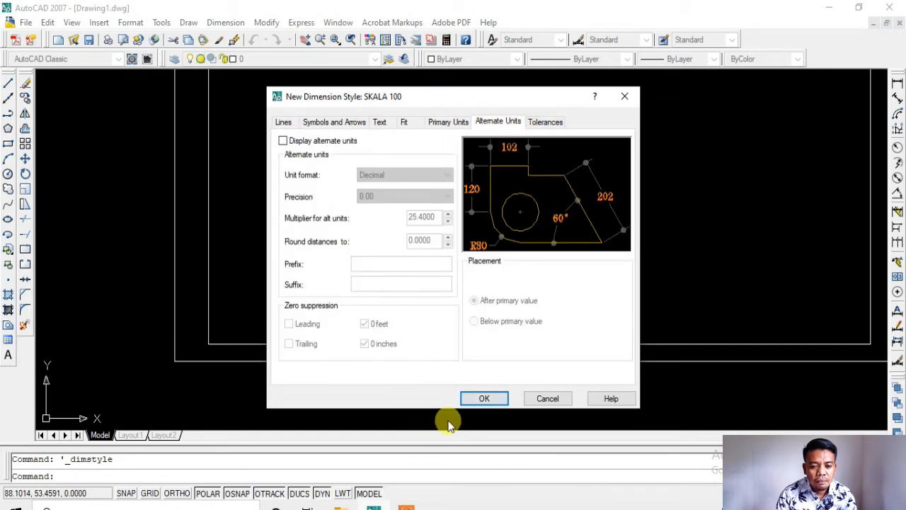
click(484, 399)
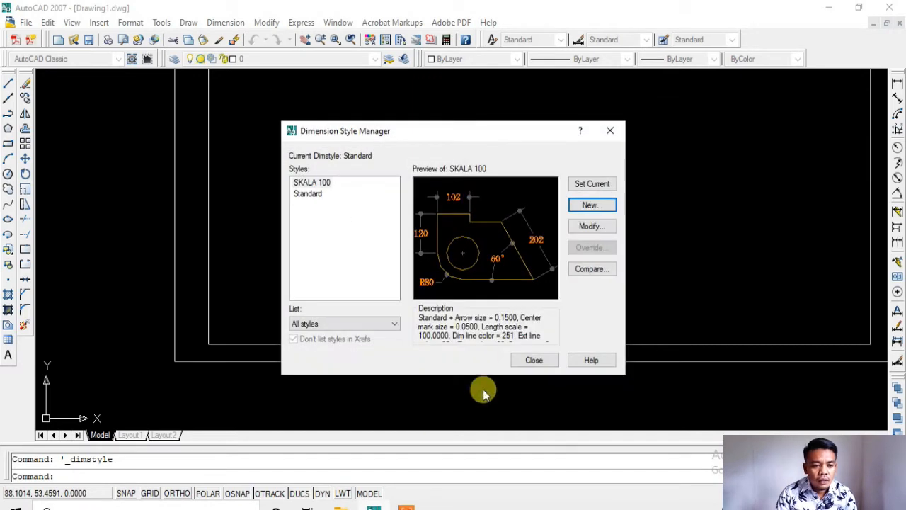
click(534, 359)
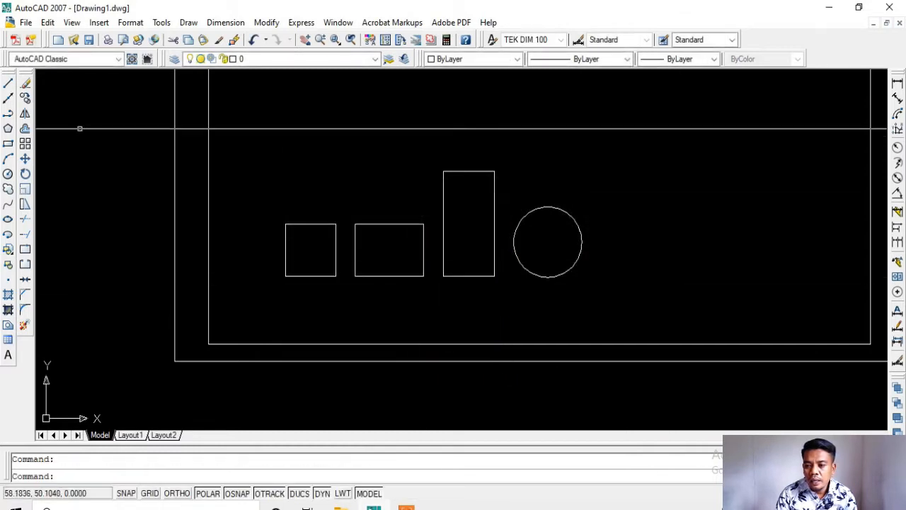
click(897, 84)
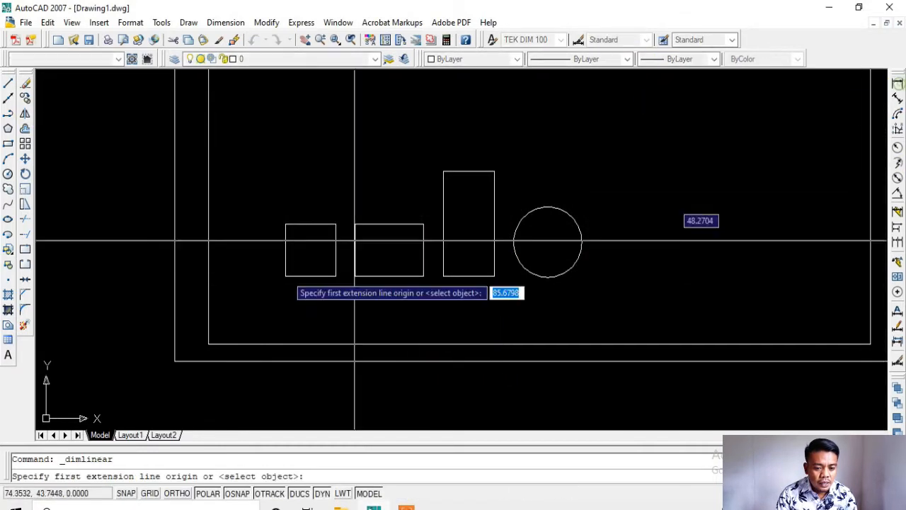
click(285, 276)
scroll(310, 276, up, 5)
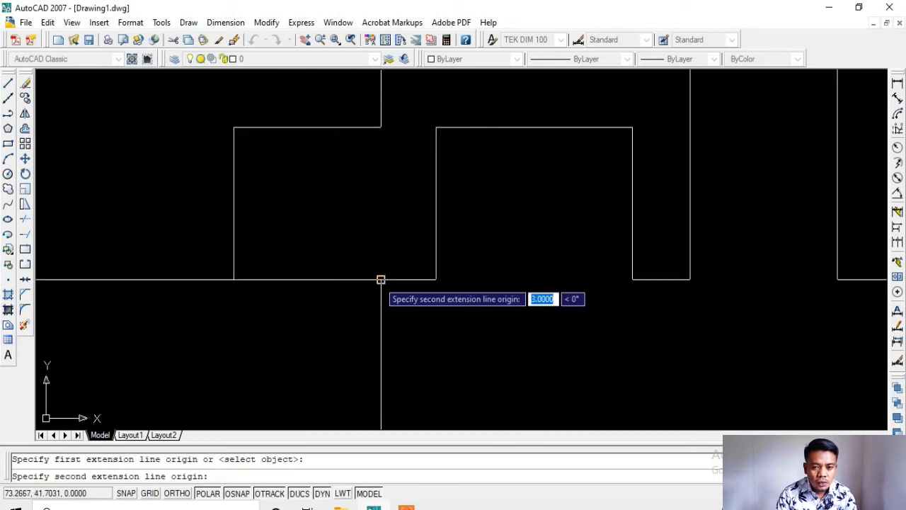
click(380, 279)
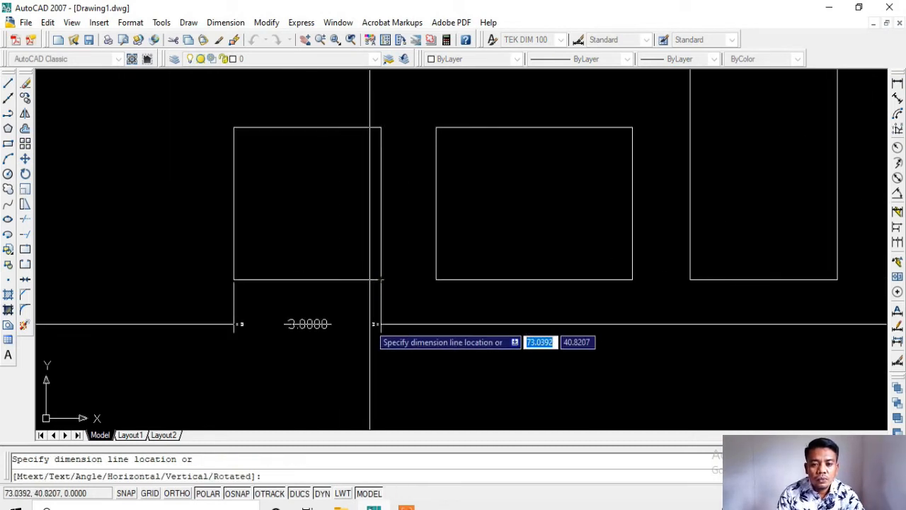
key(Escape)
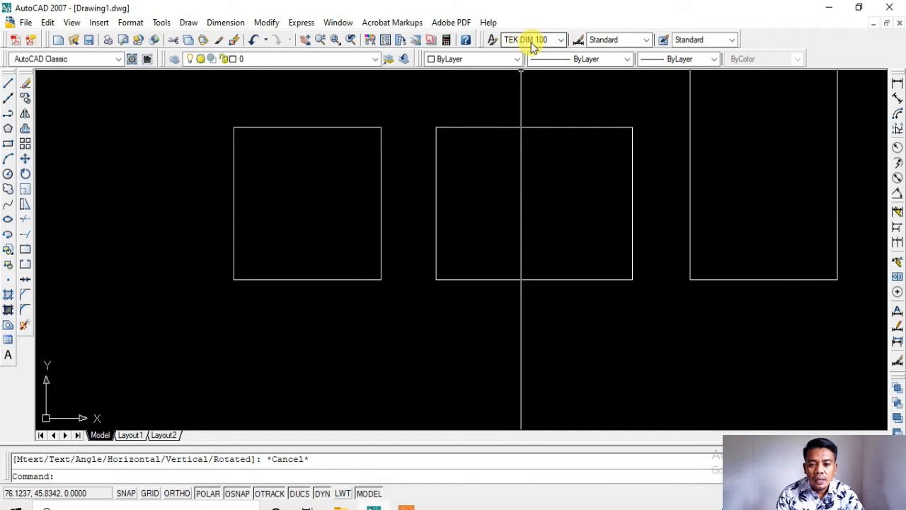
- Make SKALA 100 the current dimension style and place a linear dimension below the bottom edge of the leftmost square
click(600, 43)
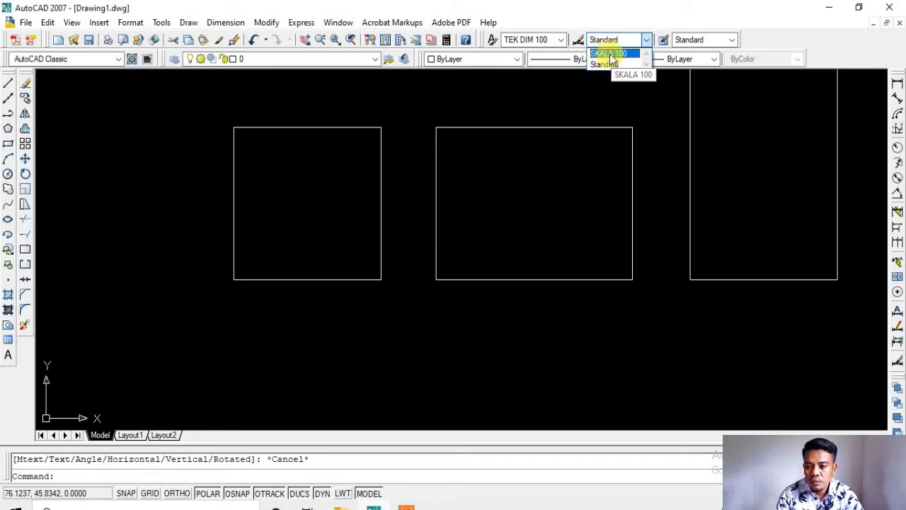
click(608, 54)
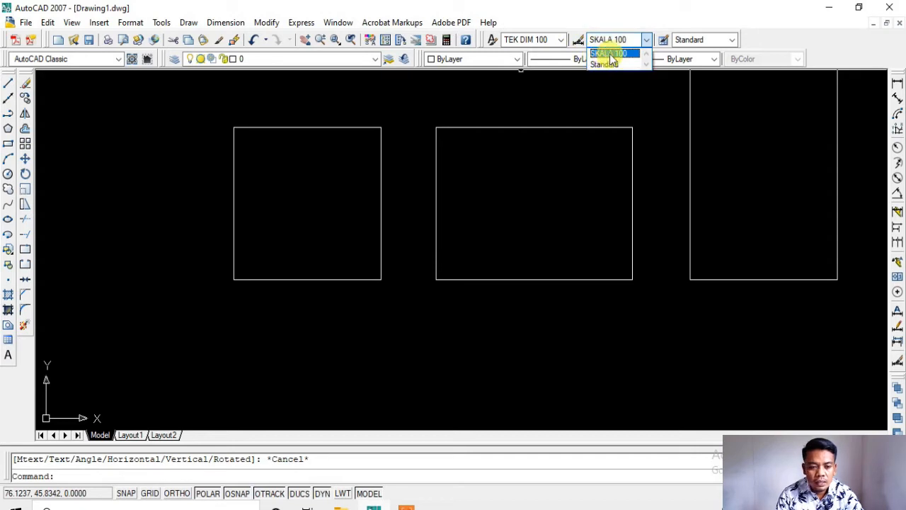
click(898, 84)
click(233, 279)
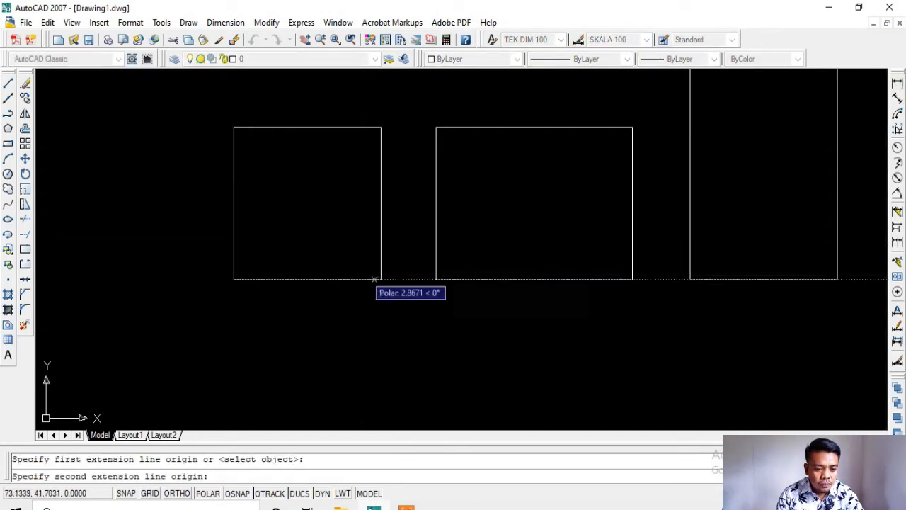
click(381, 279)
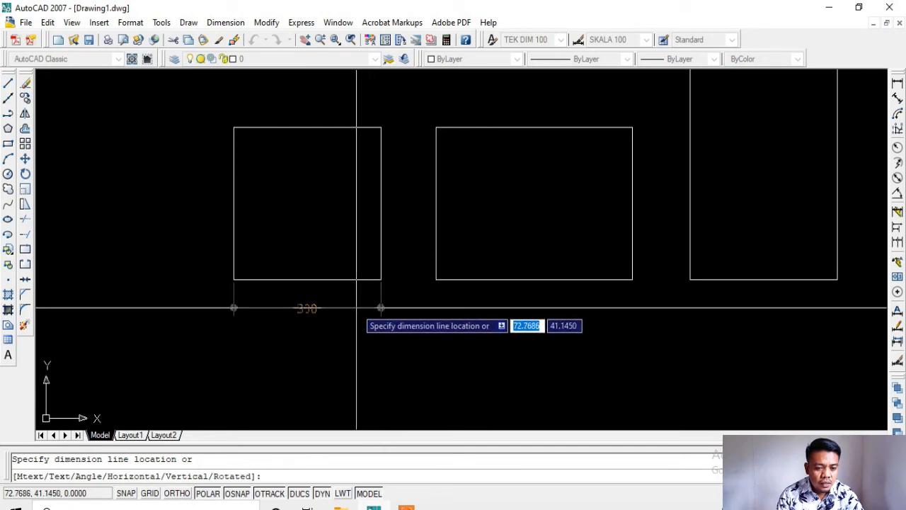
click(356, 304)
- Add a vertical linear dimension along the left side of the leftmost square
scroll(262, 294, up, 3)
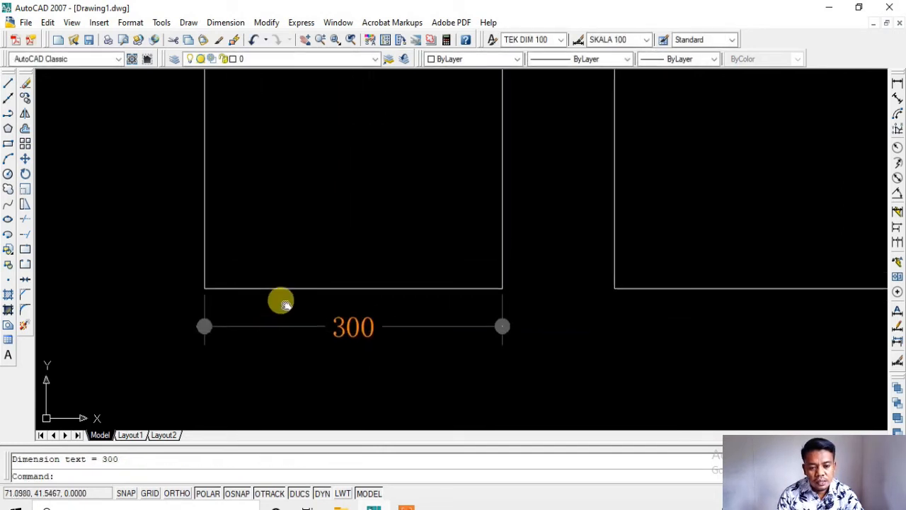
scroll(226, 338, down, 2)
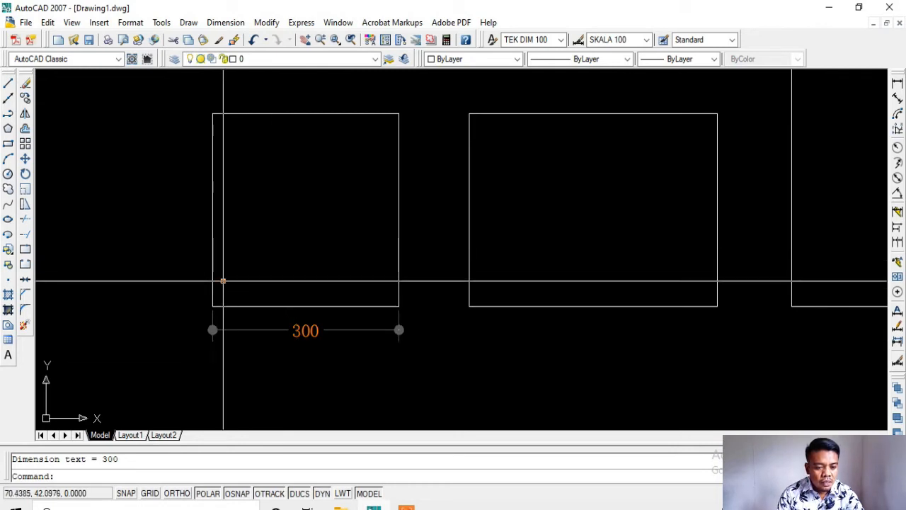
key(Return)
click(212, 306)
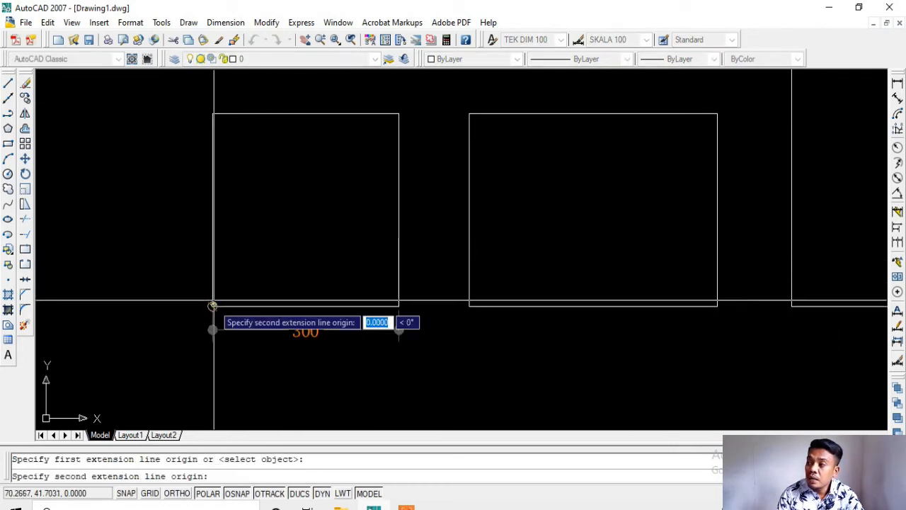
click(213, 114)
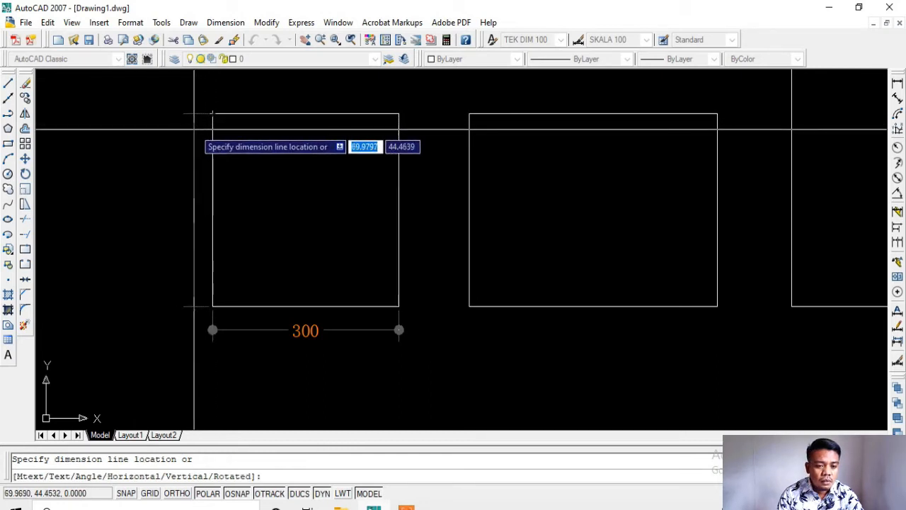
click(183, 131)
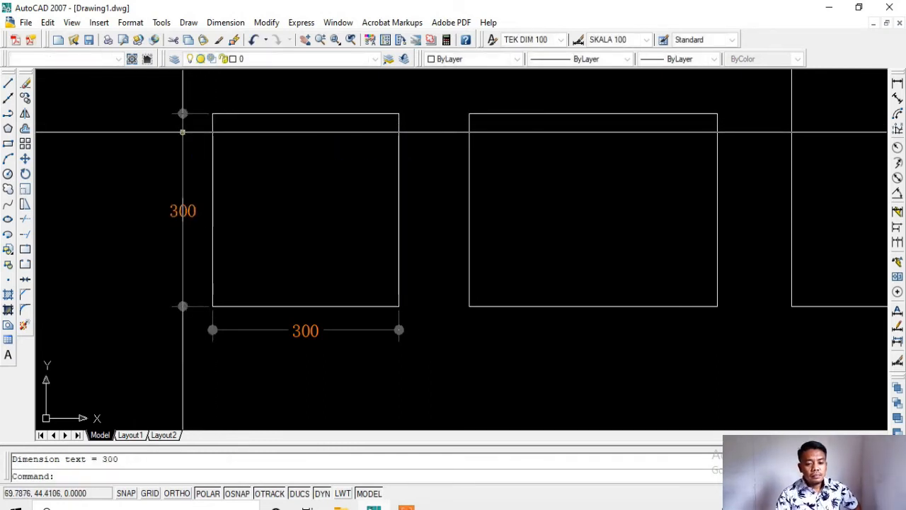
- Add a horizontal linear dimension below the bottom edge of the second rectangle from the left
scroll(245, 256, down, 2)
key(Return)
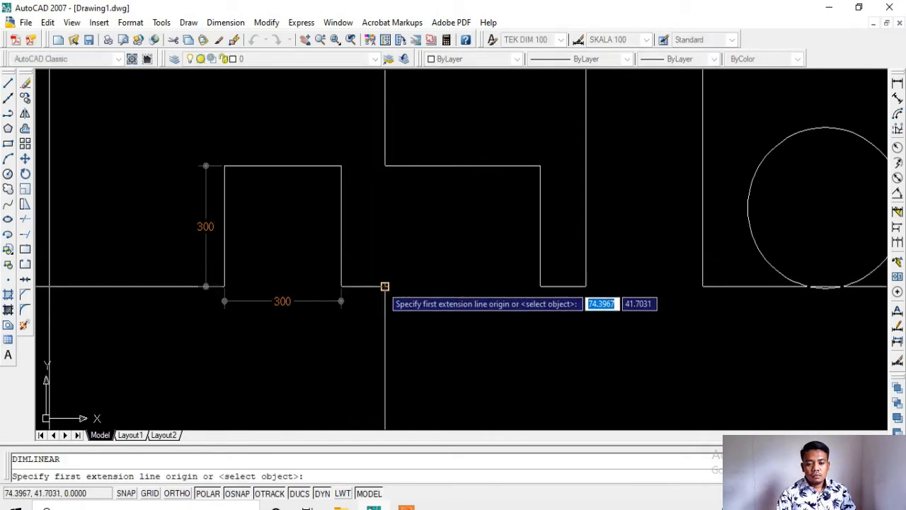
click(384, 286)
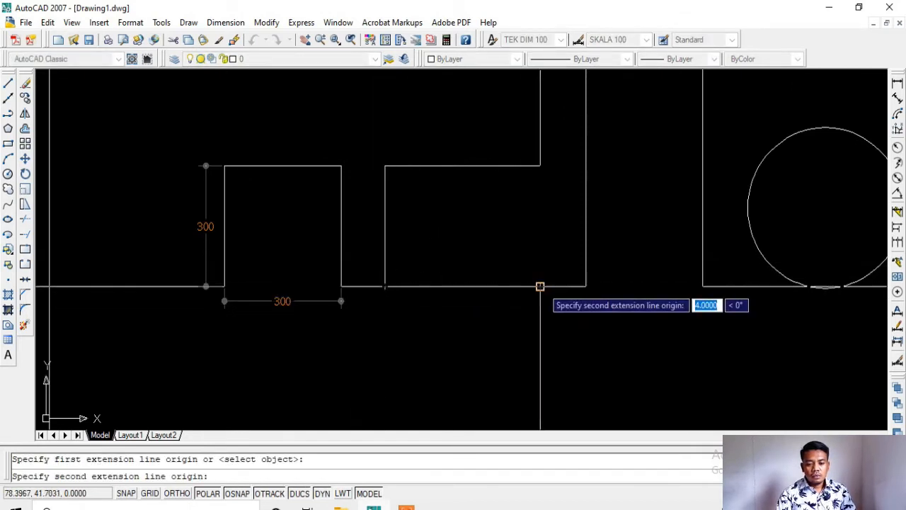
click(539, 286)
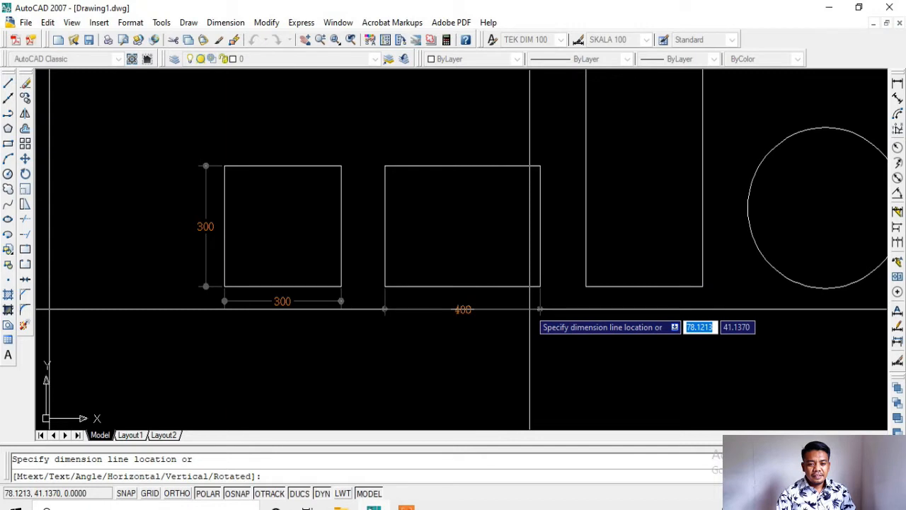
click(530, 309)
- Add a vertical linear dimension along the right side of the second rectangle
key(Return)
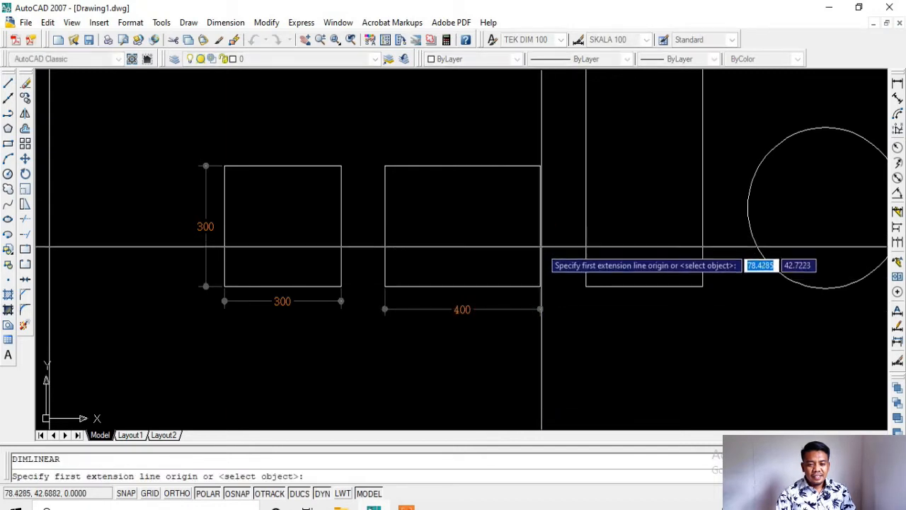
click(540, 286)
click(540, 166)
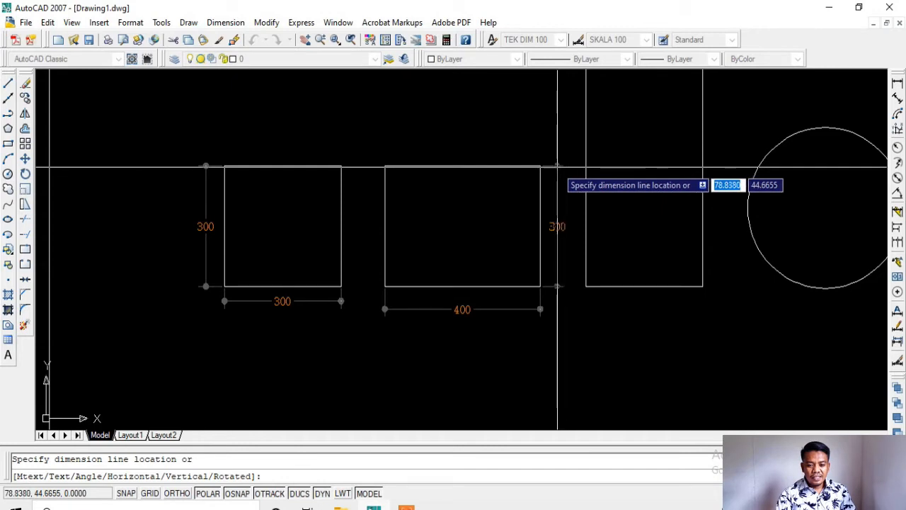
click(557, 168)
- Add a horizontal linear dimension below the tall rectangle, in line with the second rectangle's bottom dimension
scroll(534, 290, down, 4)
scroll(541, 294, up, 4)
key(Return)
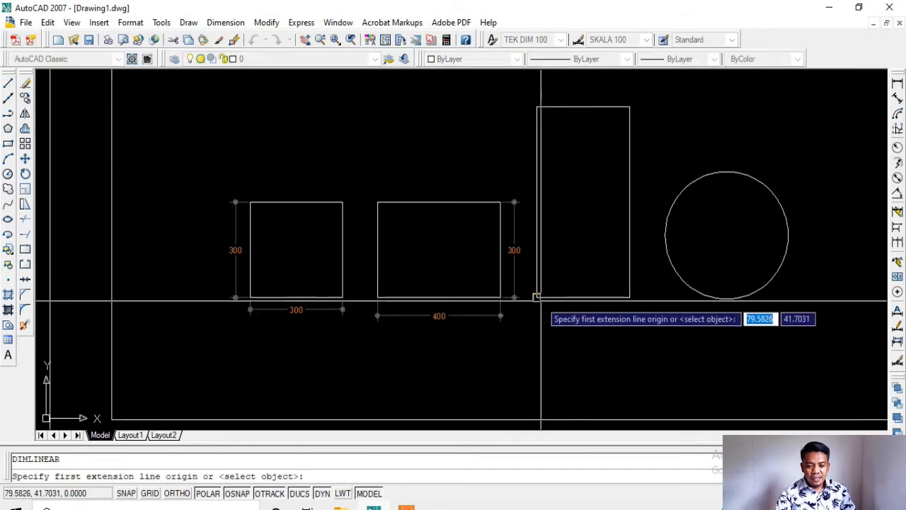
click(536, 298)
click(630, 298)
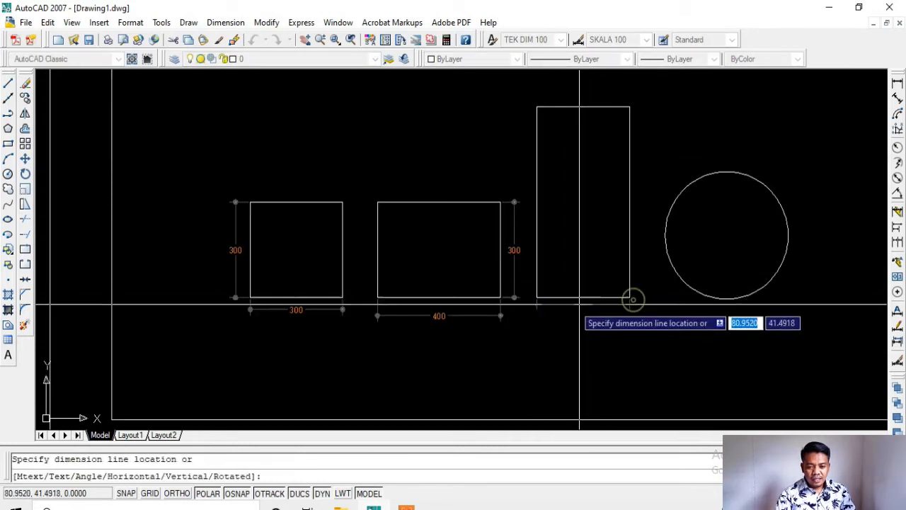
click(488, 316)
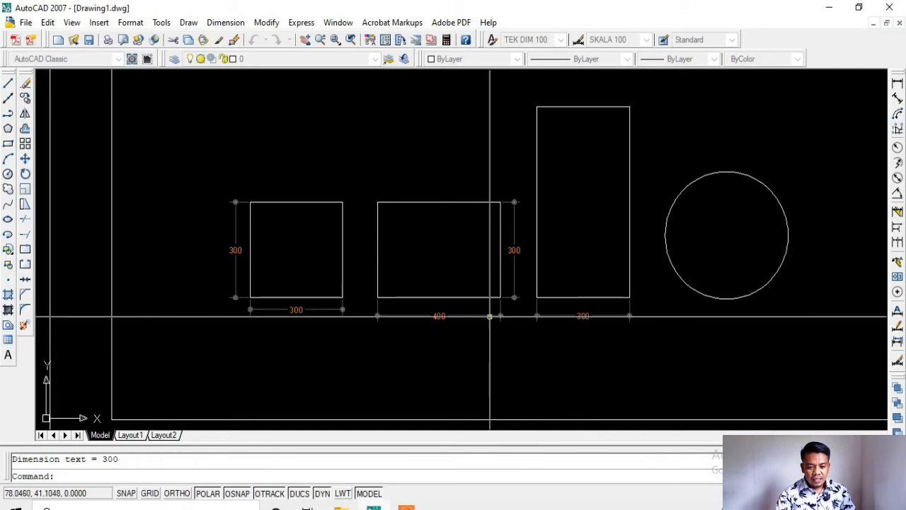
- Stretch the leftmost square's bottom dimension line down to align with the second rectangle's bottom dimension line
scroll(348, 303, up, 5)
click(351, 307)
click(307, 349)
click(334, 322)
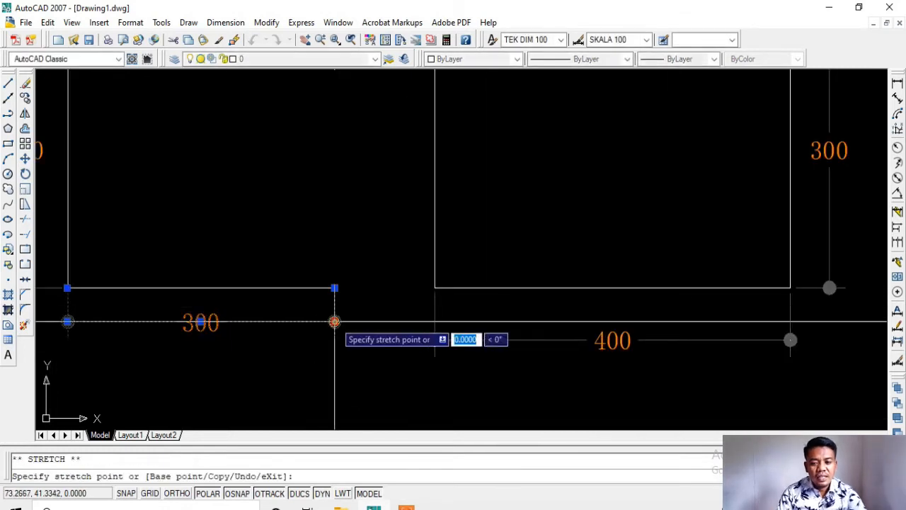
click(461, 340)
scroll(383, 332, down, 5)
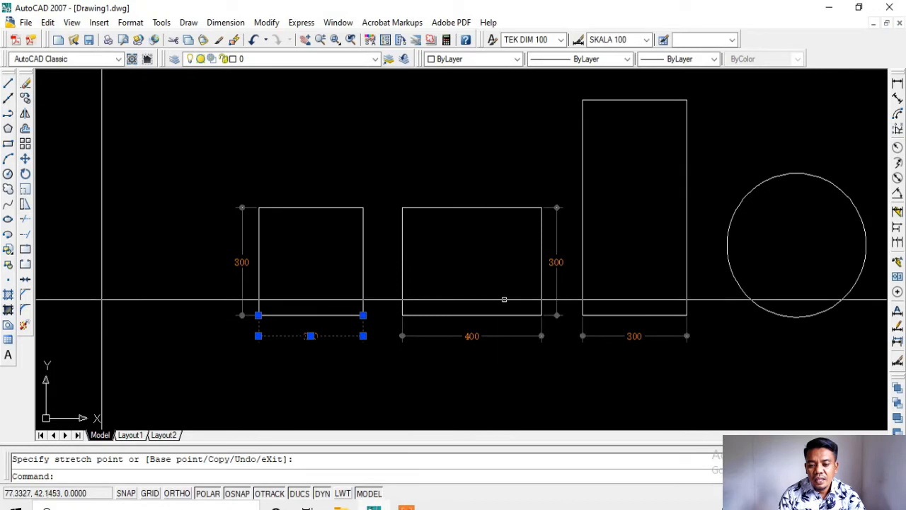
key(Escape)
- Add a vertical linear dimension along the right side of the tall rectangle
key(Return)
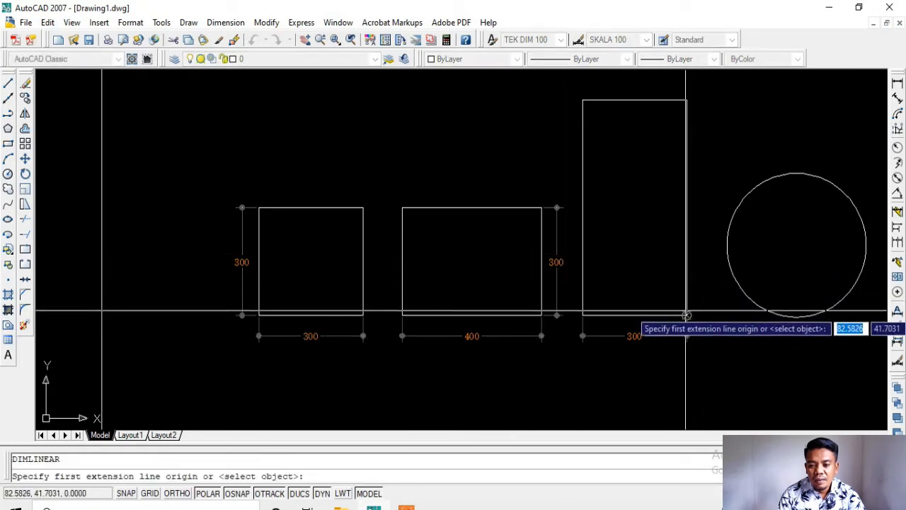
click(685, 314)
click(686, 100)
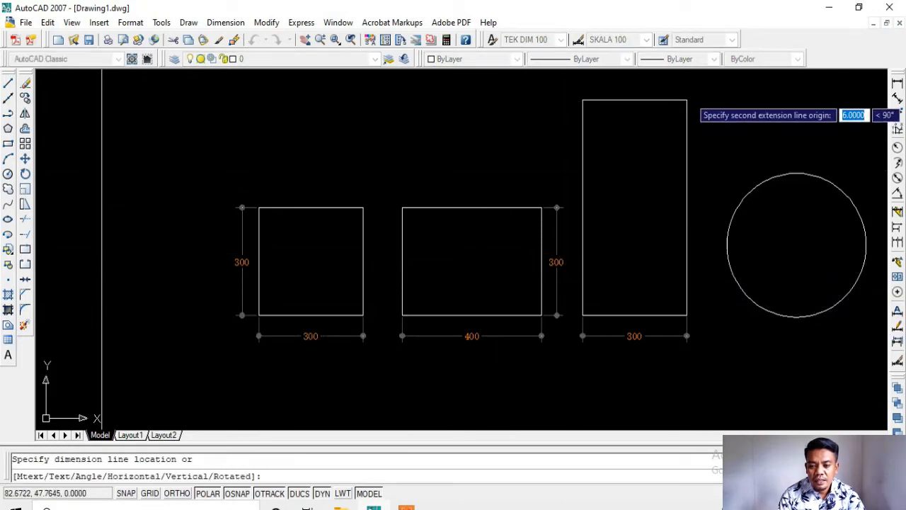
click(703, 100)
scroll(617, 217, down, 3)
scroll(850, 196, up, 1)
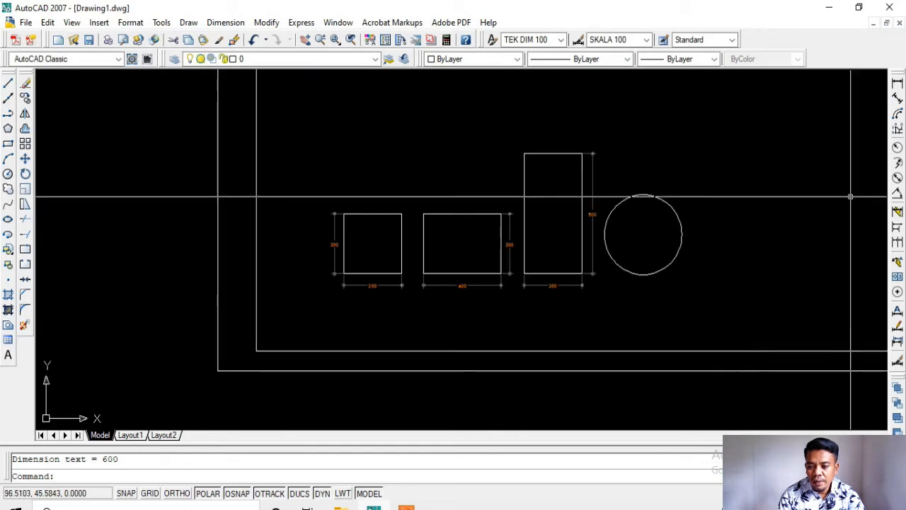
- Add a diameter dimension to the circle, placing its text outside to the upper right
scroll(850, 196, up, 1)
click(896, 177)
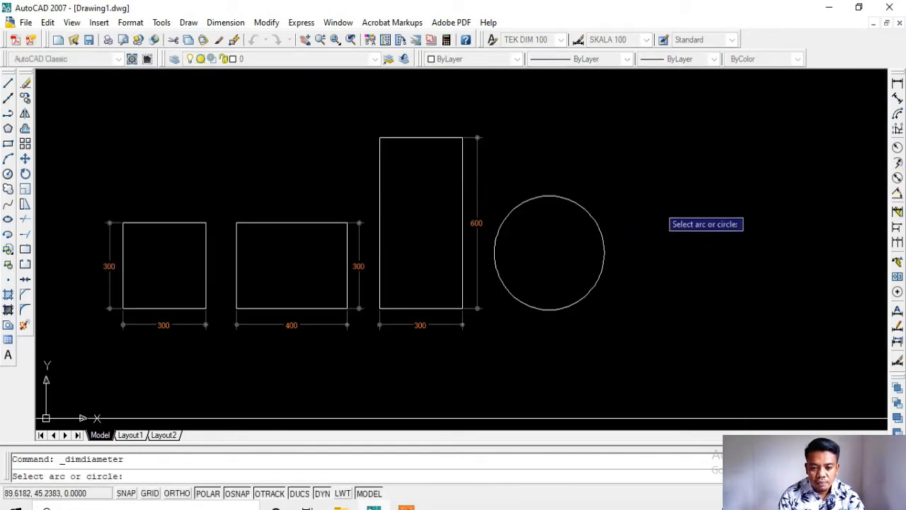
click(586, 210)
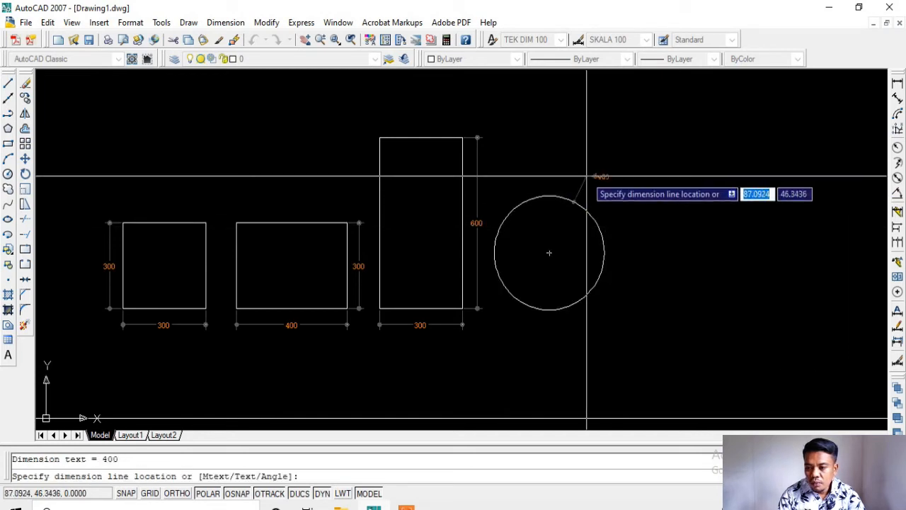
click(587, 177)
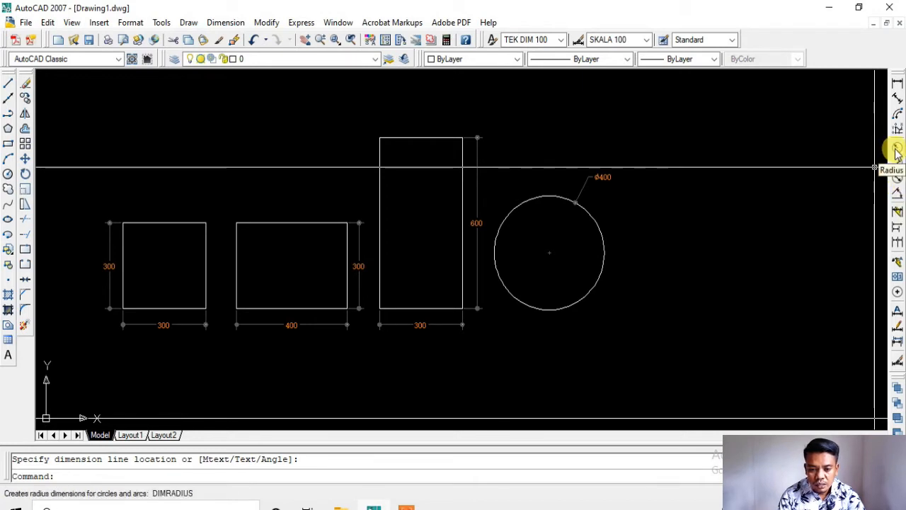
- Add a radius dimension to the circle, placing its text outside to the lower right
click(896, 152)
click(573, 305)
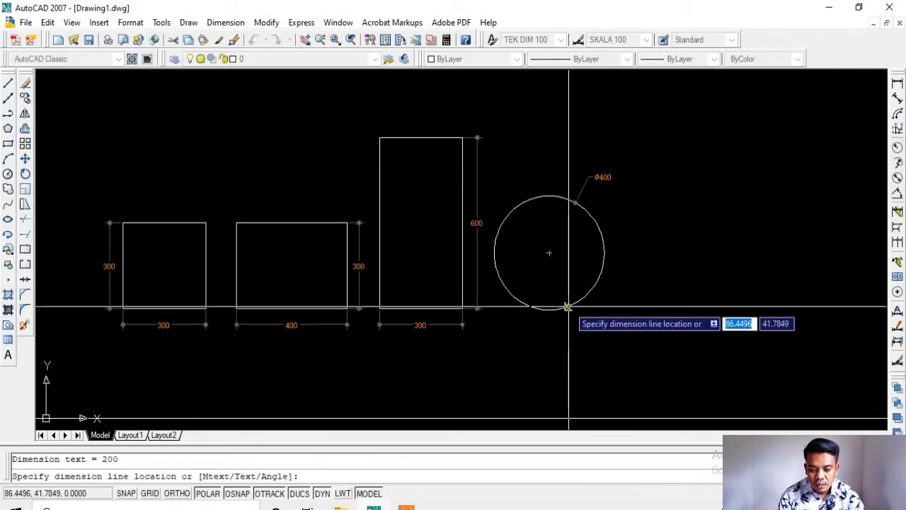
click(583, 319)
scroll(540, 339, up, 3)
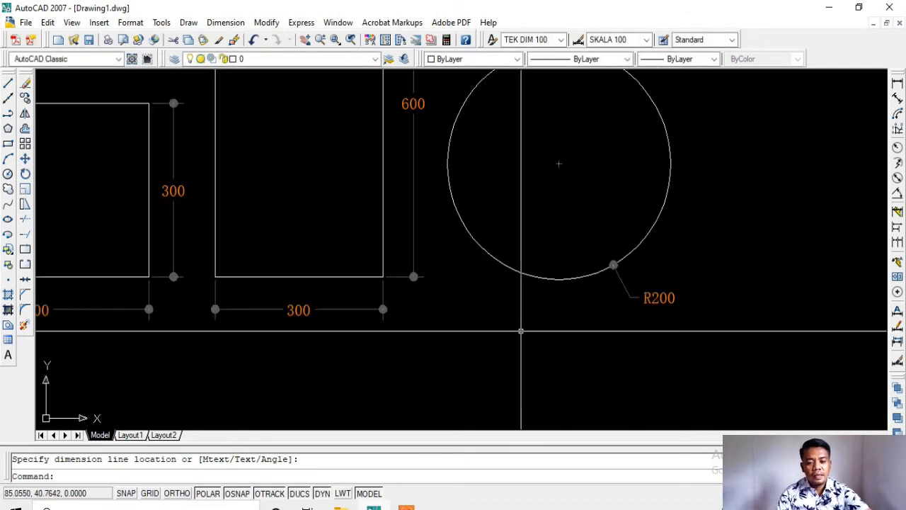
scroll(521, 331, down, 2)
middle_drag(479, 303, 571, 284)
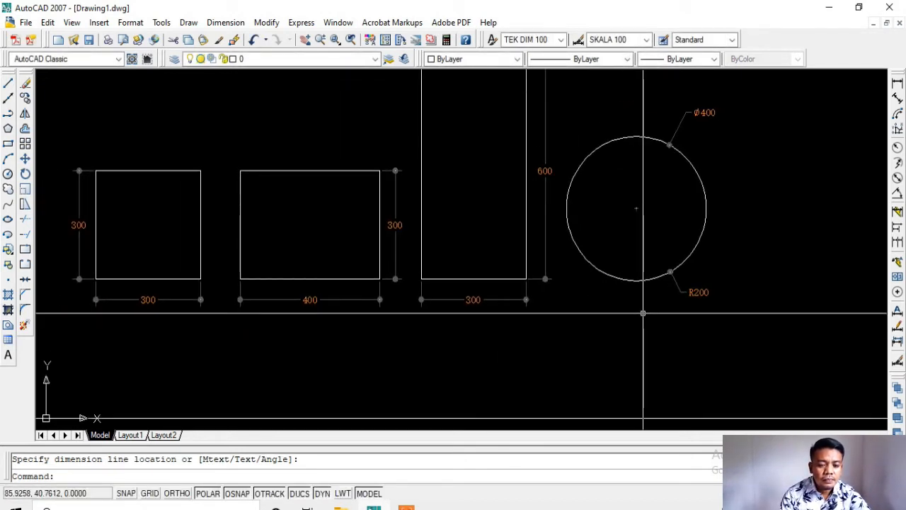
scroll(581, 241, down, 2)
scroll(233, 226, up, 2)
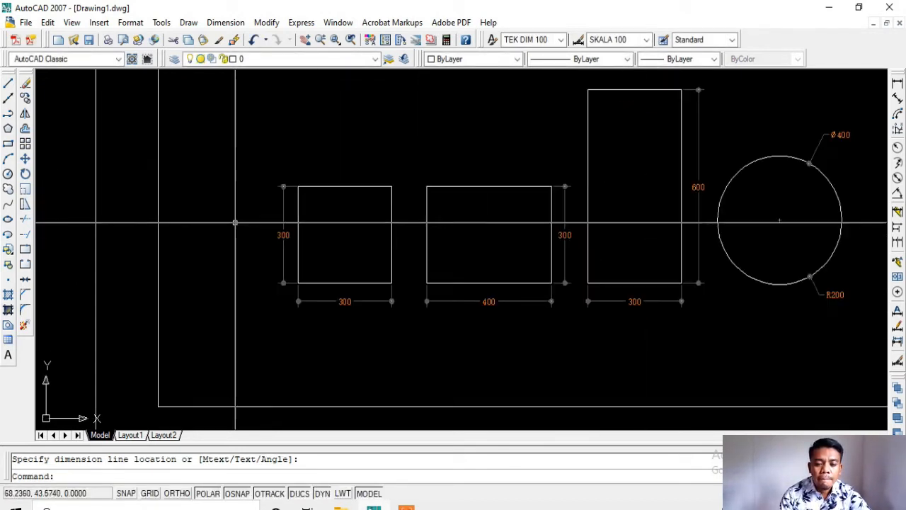
- Modify the SKALA 100 dimension style to use CM as the prefix of linear dimensions
click(577, 40)
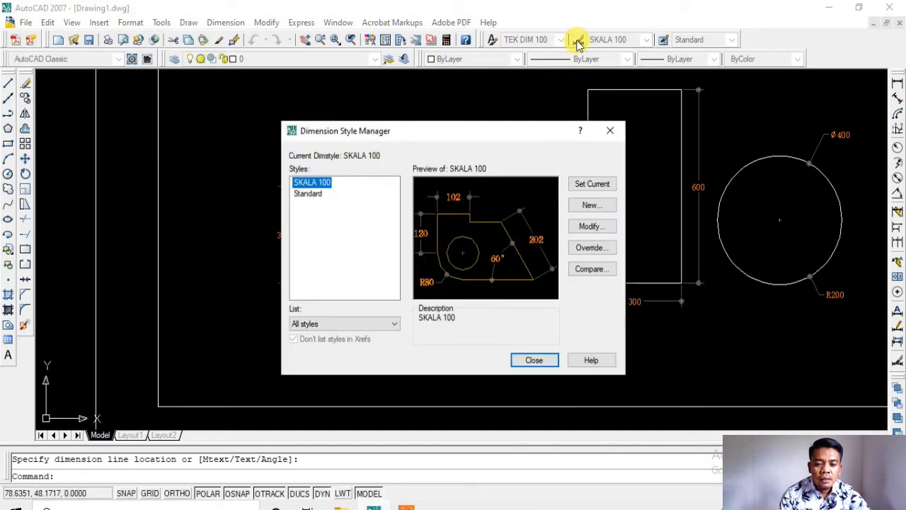
click(603, 226)
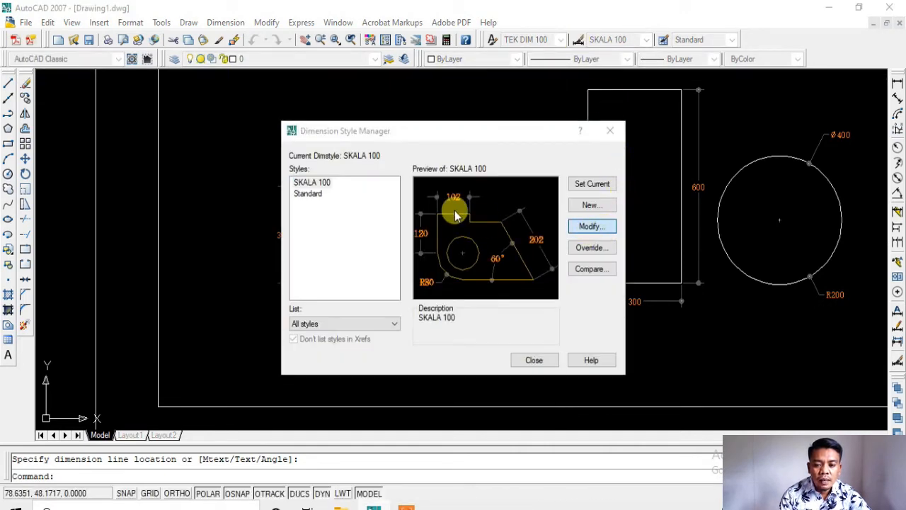
click(592, 123)
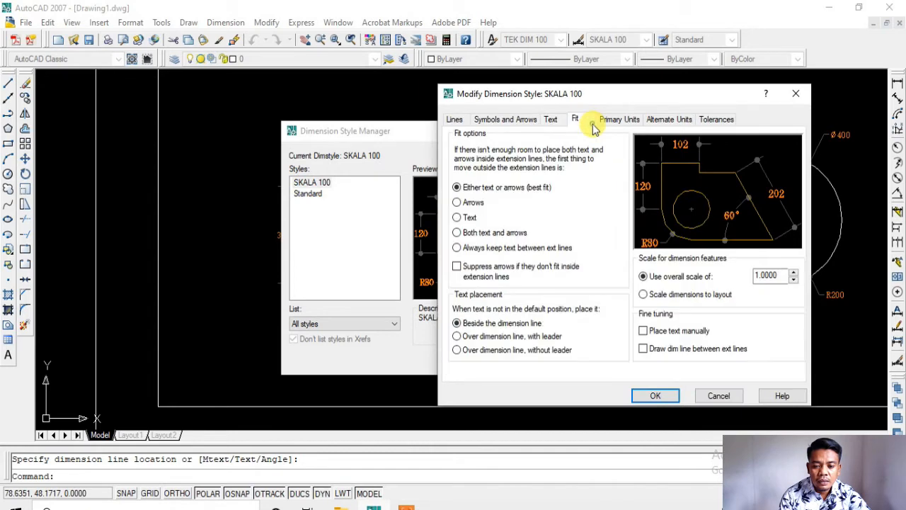
click(617, 120)
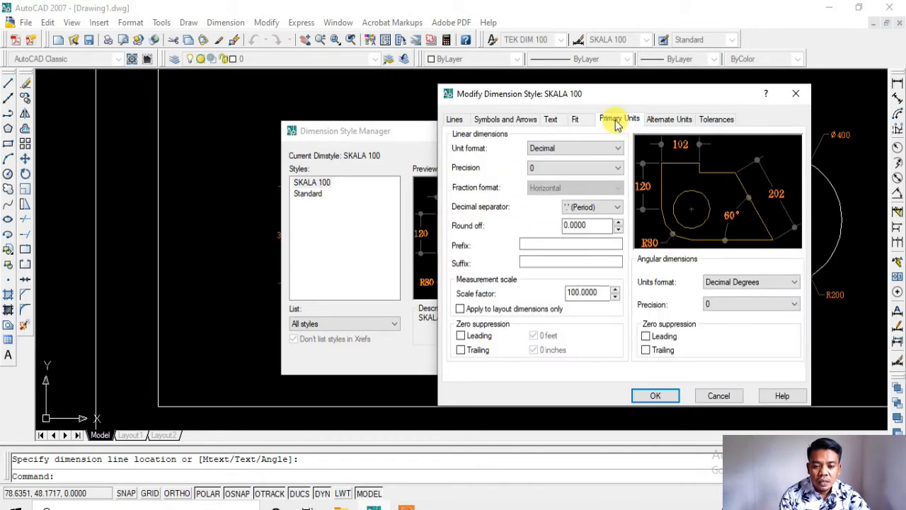
click(526, 244)
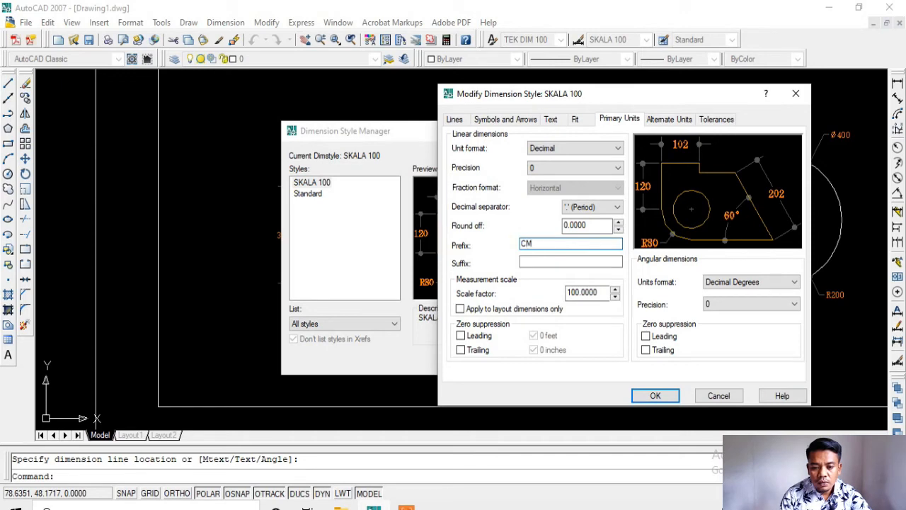
click(656, 396)
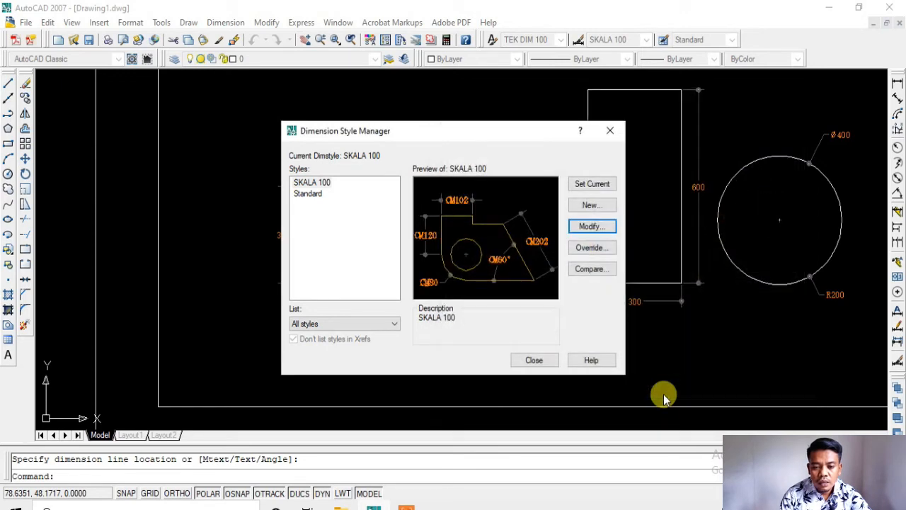
- Clear the prefix of SKALA 100, set the suffix to CM with a leading space, and apply it to the drawing's dimensions
click(590, 227)
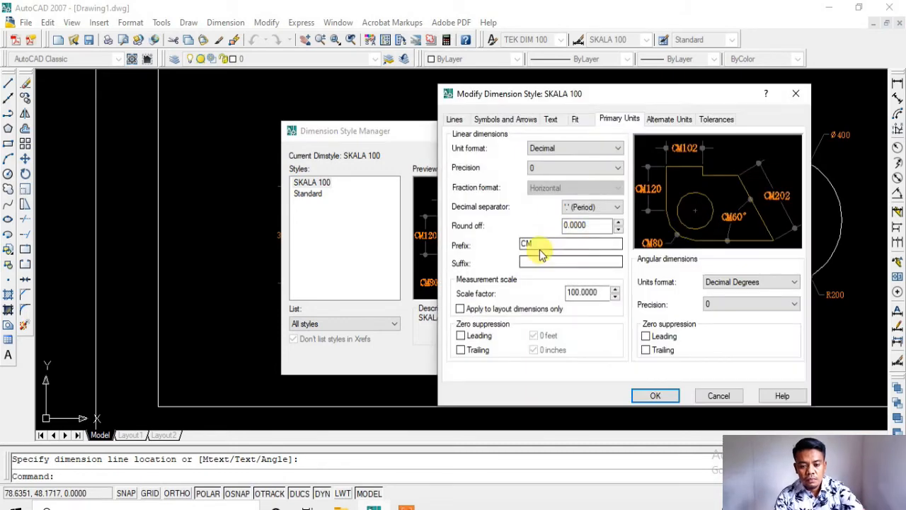
drag(532, 244, 475, 245)
key(Delete)
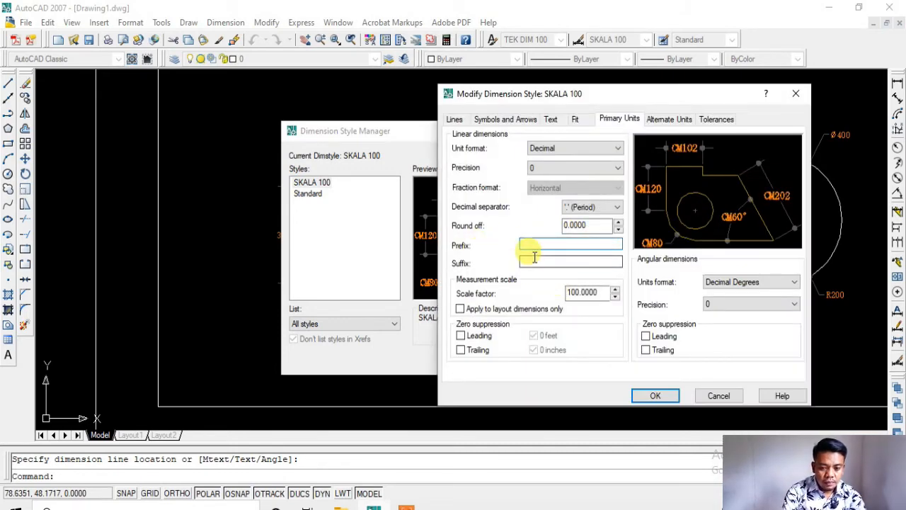
click(534, 259)
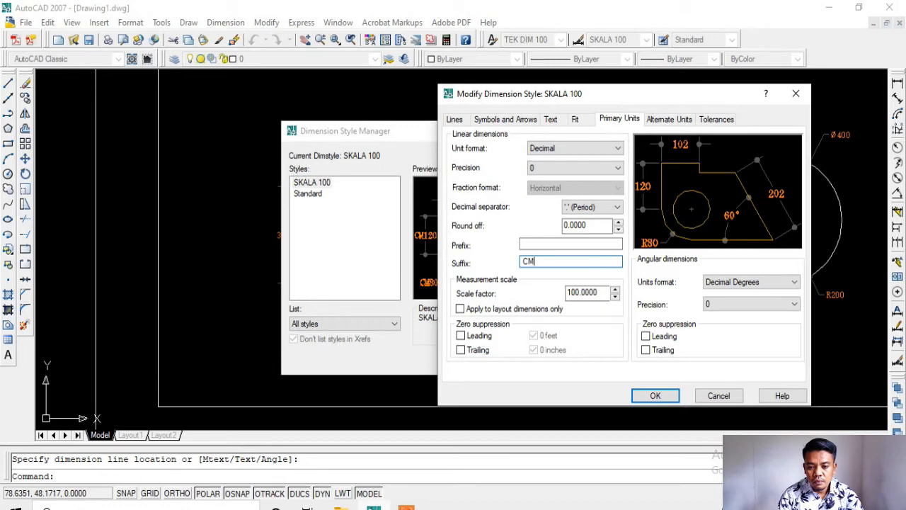
click(656, 396)
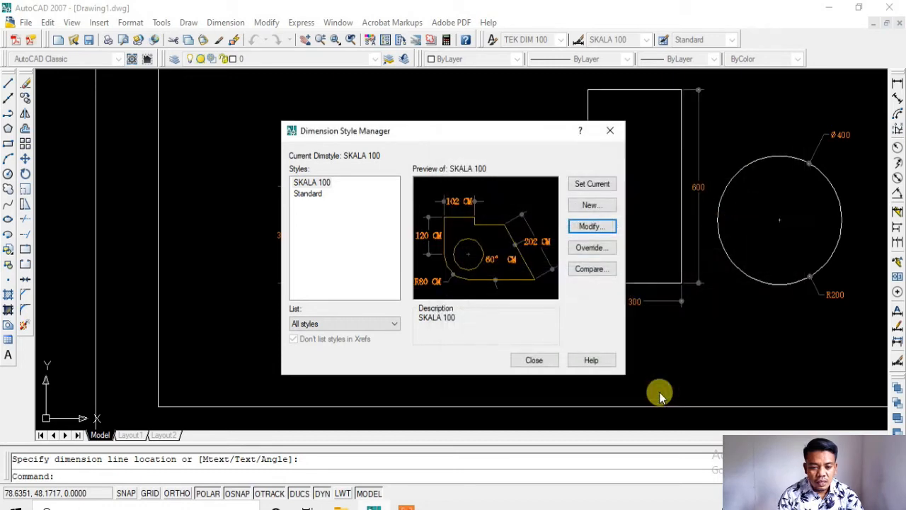
click(533, 359)
scroll(532, 333, up, 5)
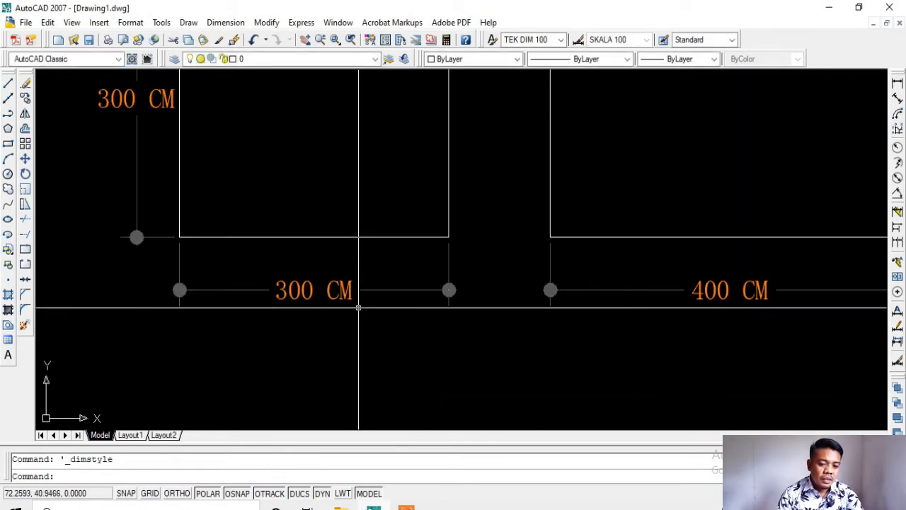
scroll(400, 344, down, 2)
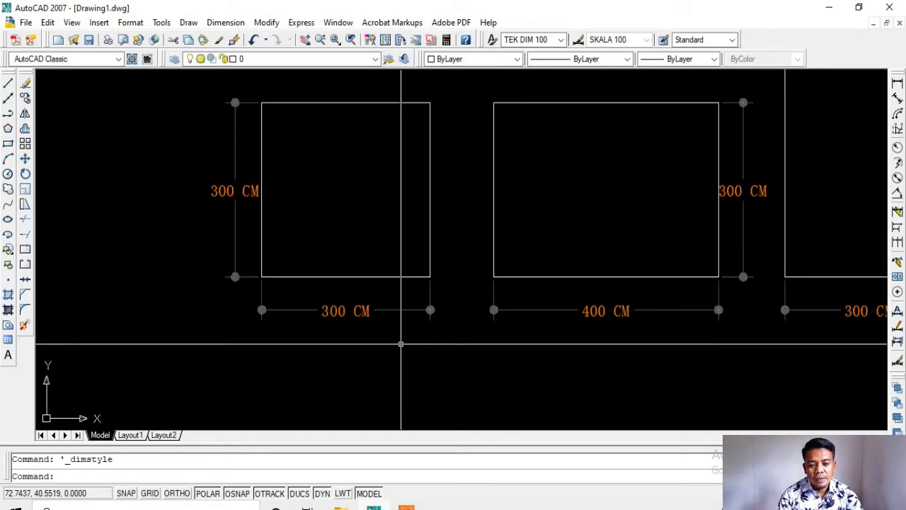
scroll(400, 344, down, 2)
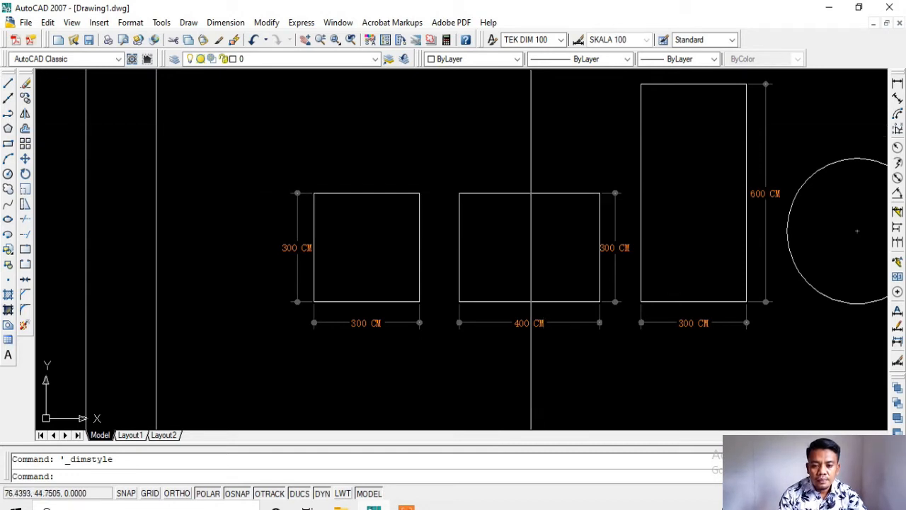
- Remove the CM suffix from the SKALA 100 dimension style's linear dimensions and apply the change to the drawing
click(578, 41)
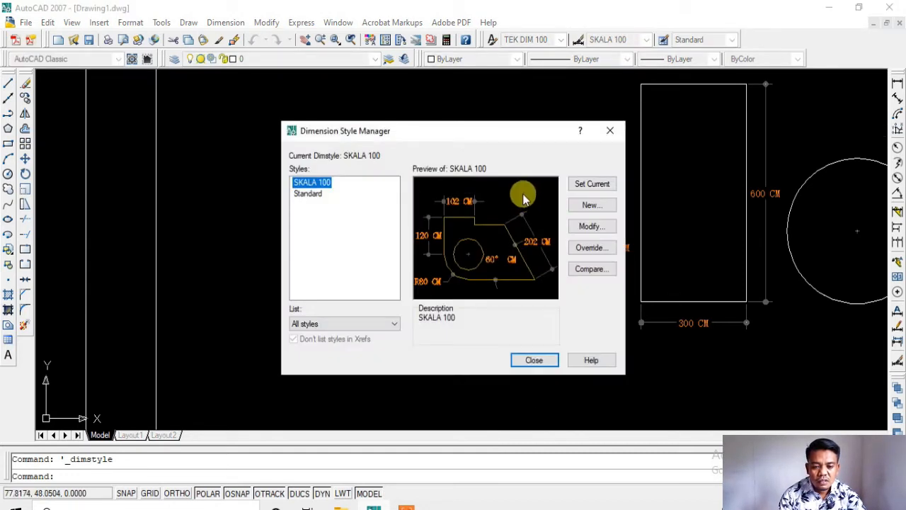
click(587, 227)
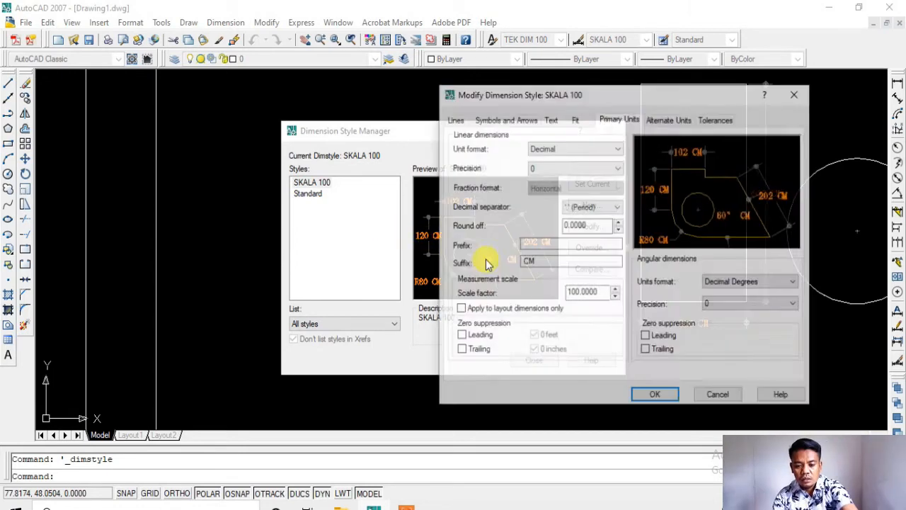
double_click(545, 262)
key(BackSpace)
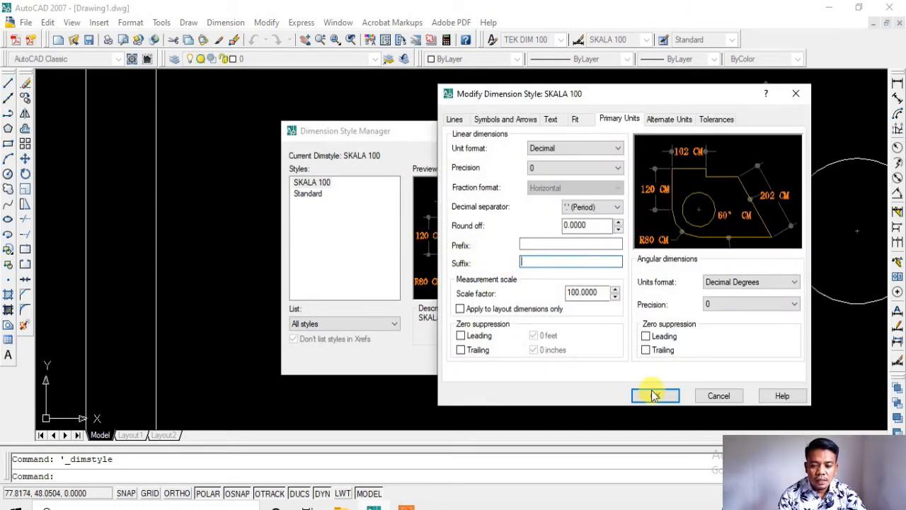
click(655, 395)
click(534, 360)
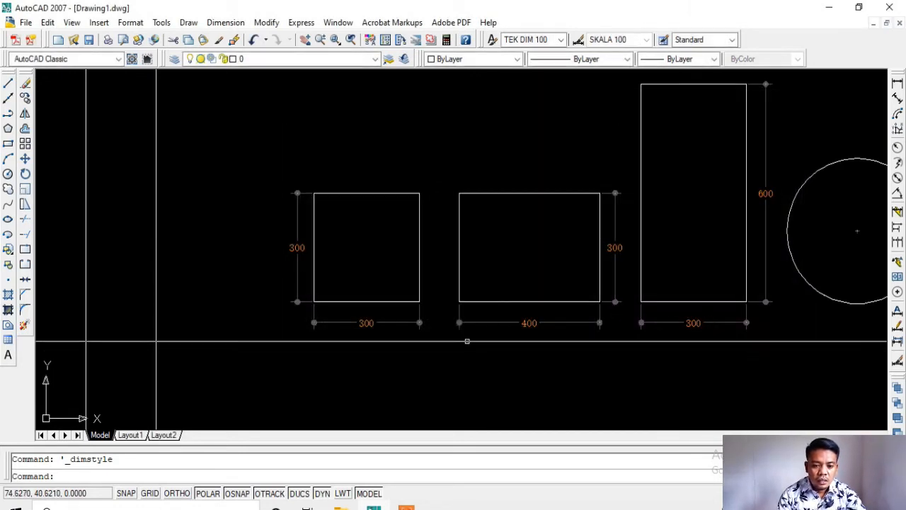
- Add the multiline text OBYEK SKALA 1 : 100 below the dimensioned shapes, with middle justification and a text height of 0.5
middle_drag(371, 330, 238, 303)
scroll(238, 303, down, 4)
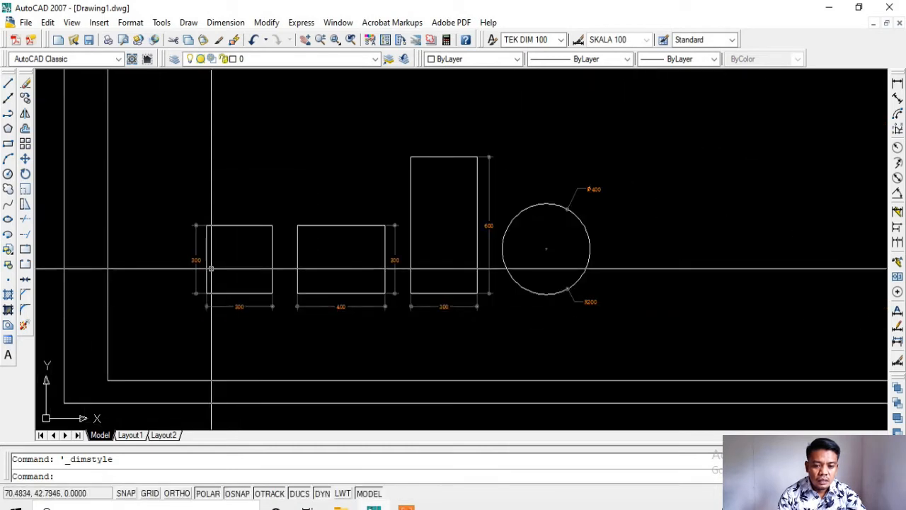
scroll(239, 323, up, 2)
middle_drag(236, 319, 243, 269)
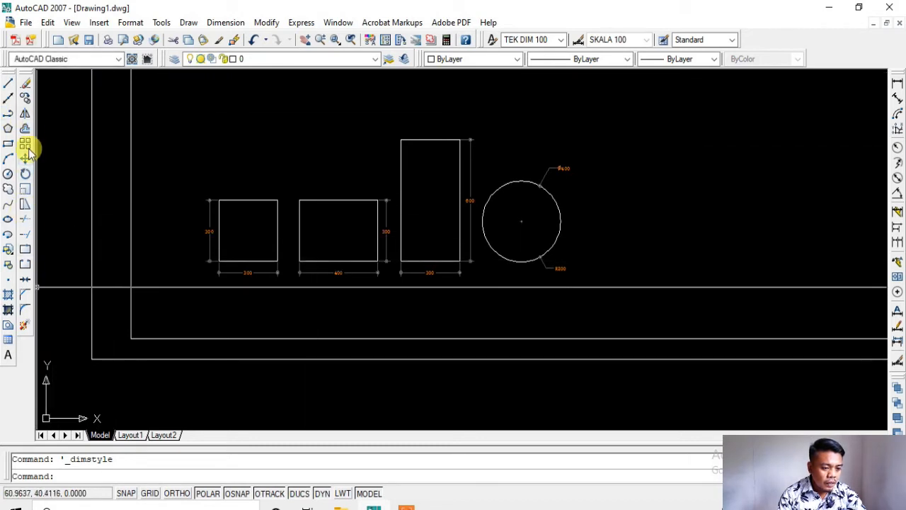
click(8, 359)
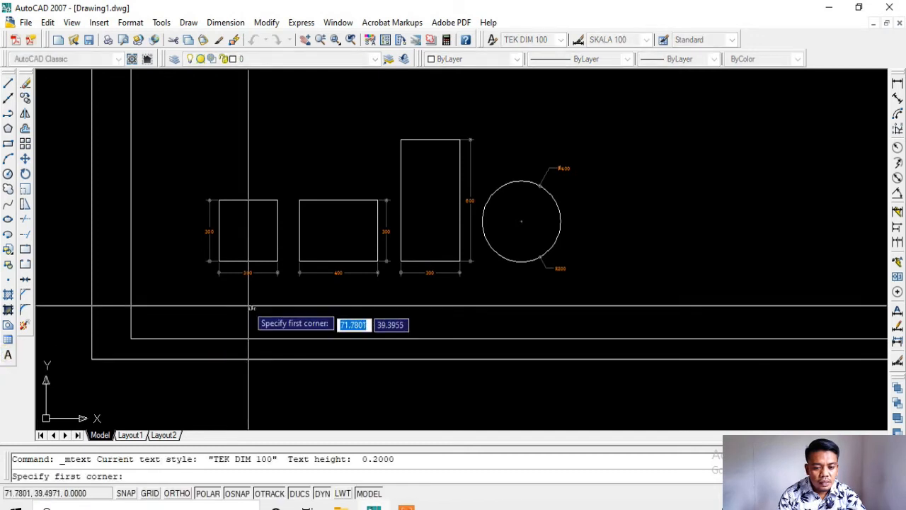
click(226, 289)
click(537, 313)
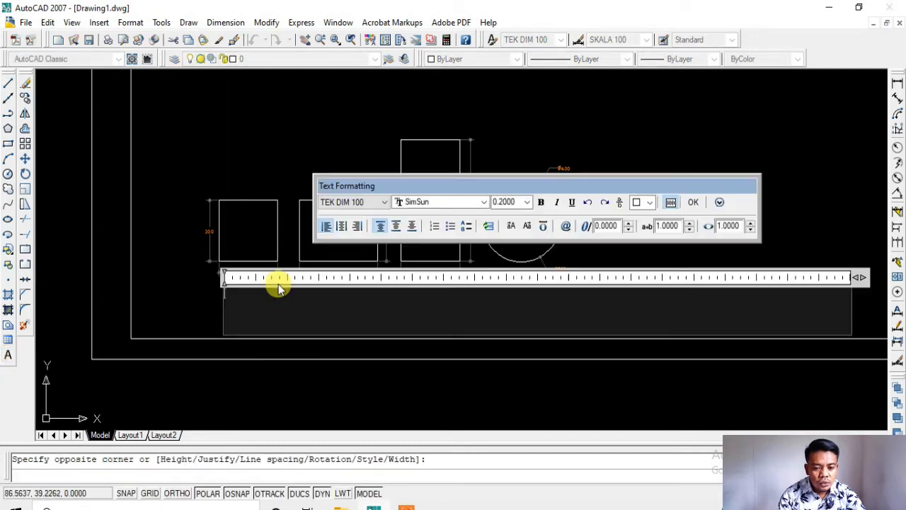
click(397, 226)
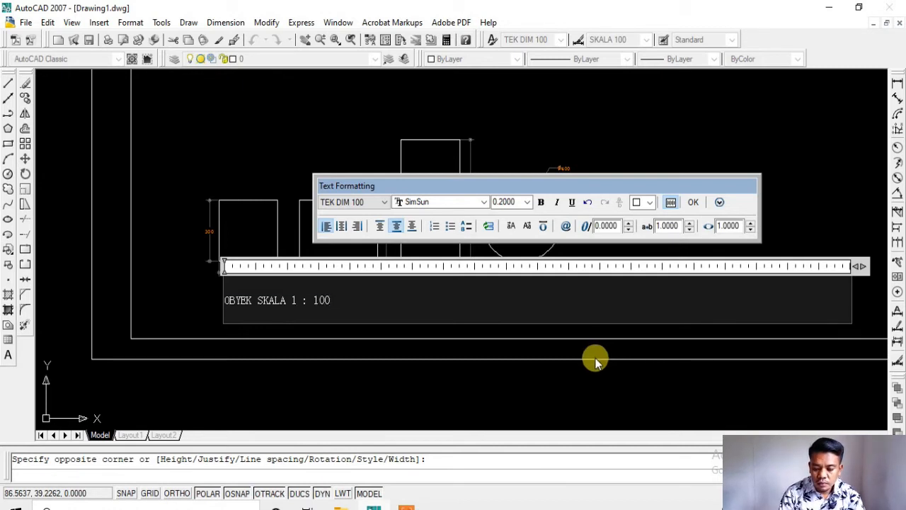
key(ctrl+a)
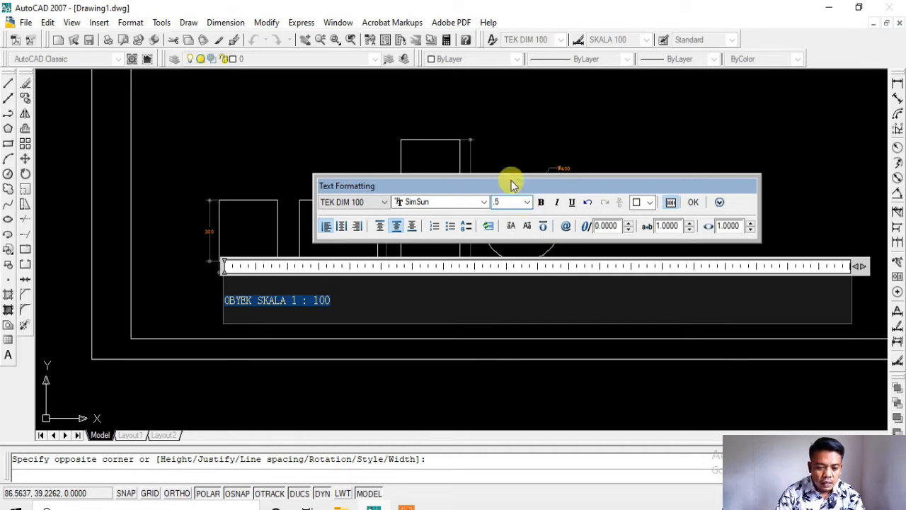
key(Return)
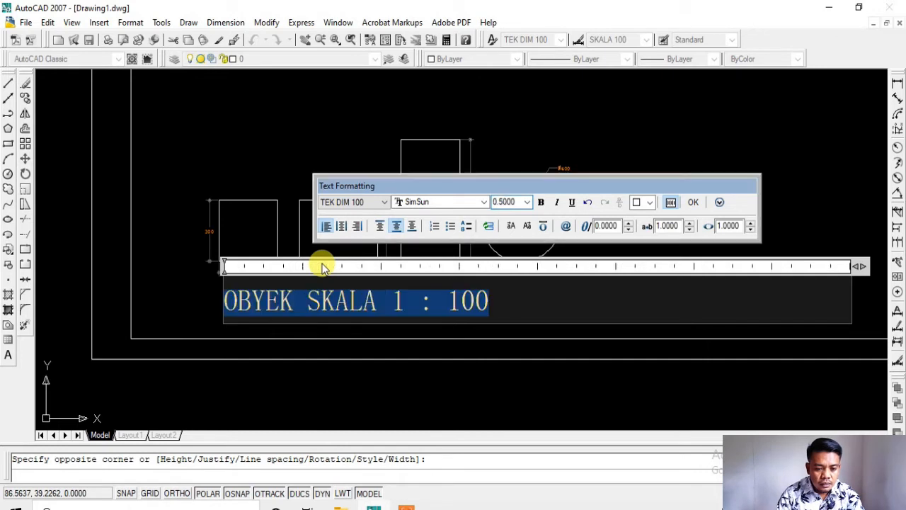
click(321, 364)
- Move the OBYEK SKALA 1 : 100 text horizontally to the right, nearer the centre beneath the shapes
scroll(273, 304, up, 2)
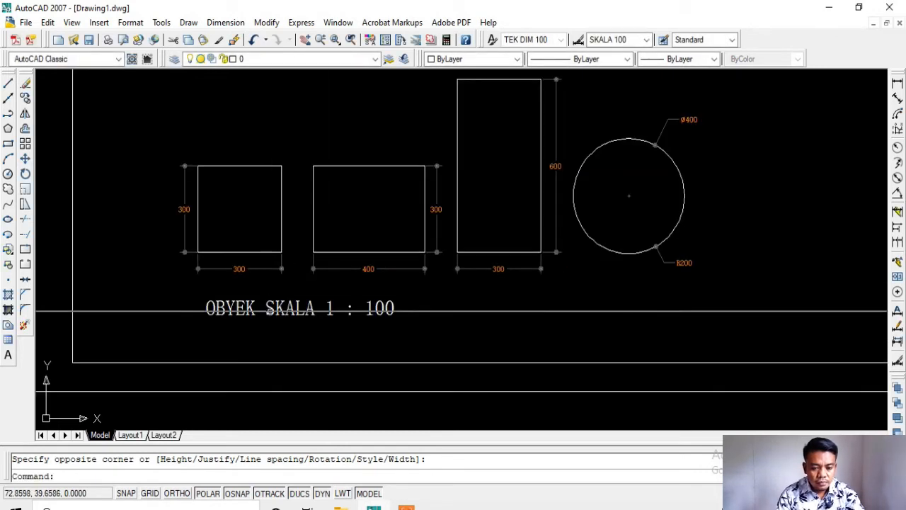
click(271, 309)
text(m)
key(Return)
scroll(324, 340, up, 3)
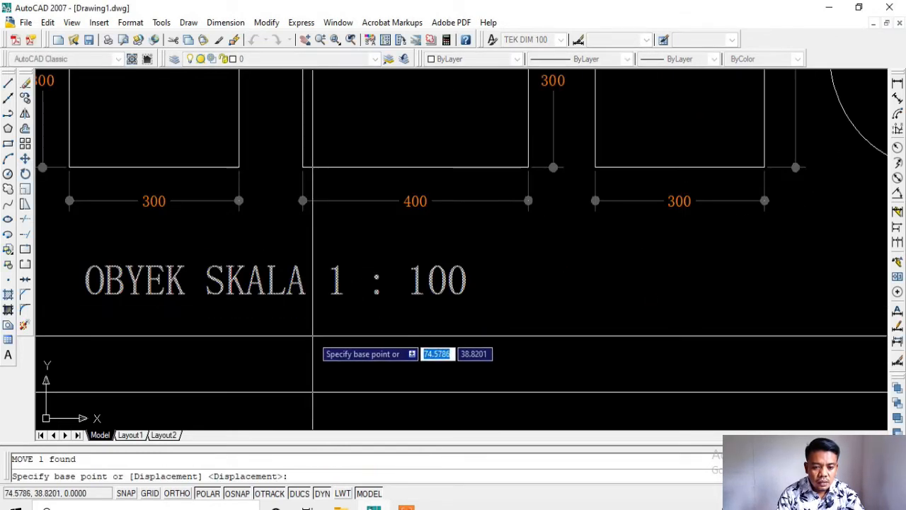
click(312, 336)
click(528, 336)
- Examine the dimensioned shapes and their scale title in relation to the surrounding sheet frame
scroll(509, 333, down, 6)
scroll(333, 372, up, 2)
scroll(347, 373, down, 5)
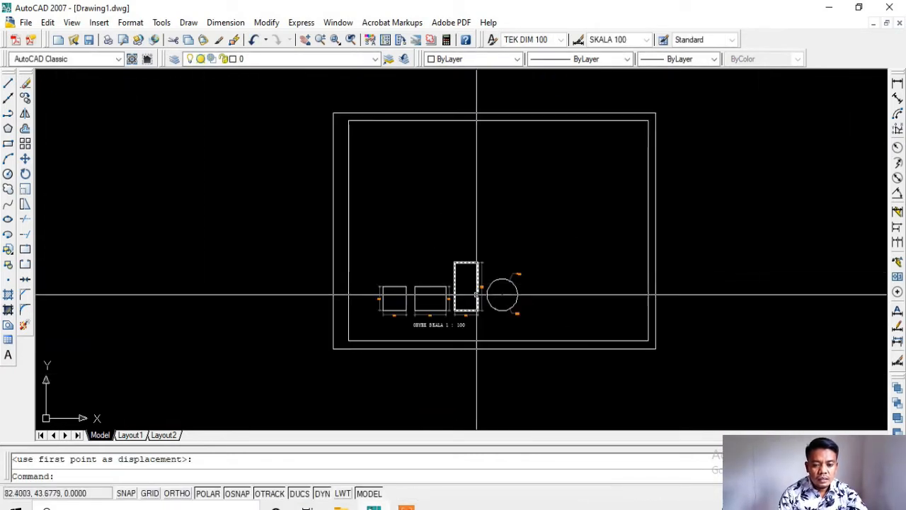
scroll(482, 310, up, 5)
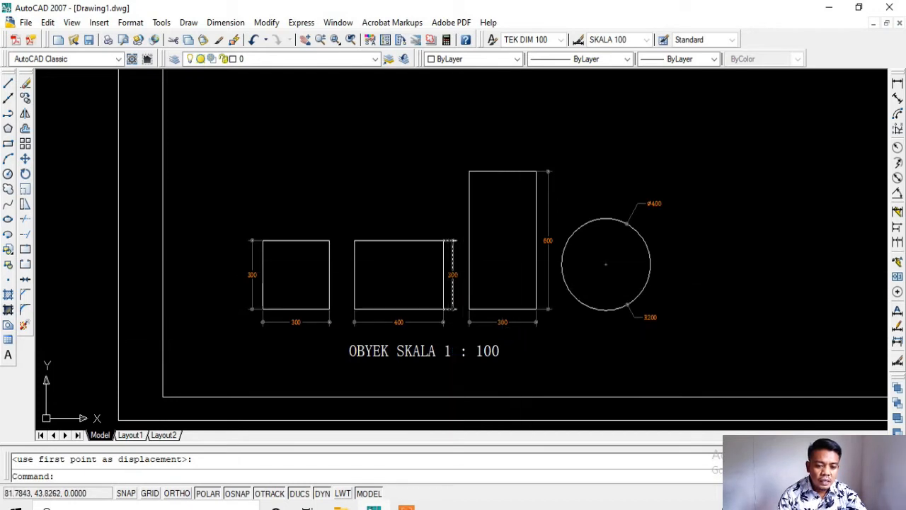
middle_drag(511, 261, 503, 301)
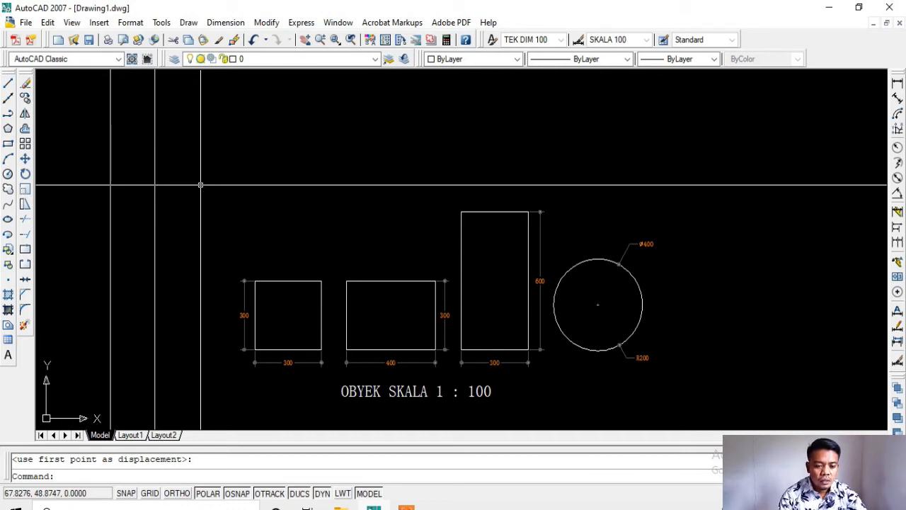
scroll(247, 254, down, 2)
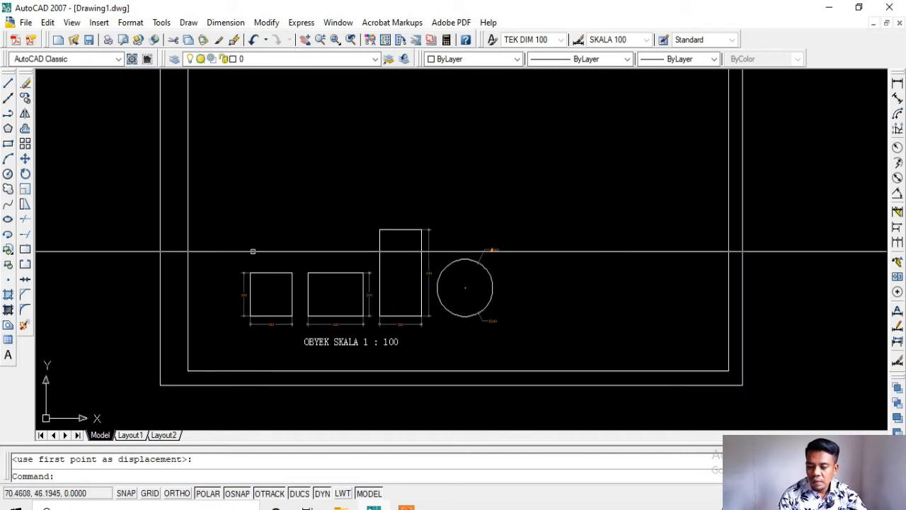
scroll(261, 244, up, 2)
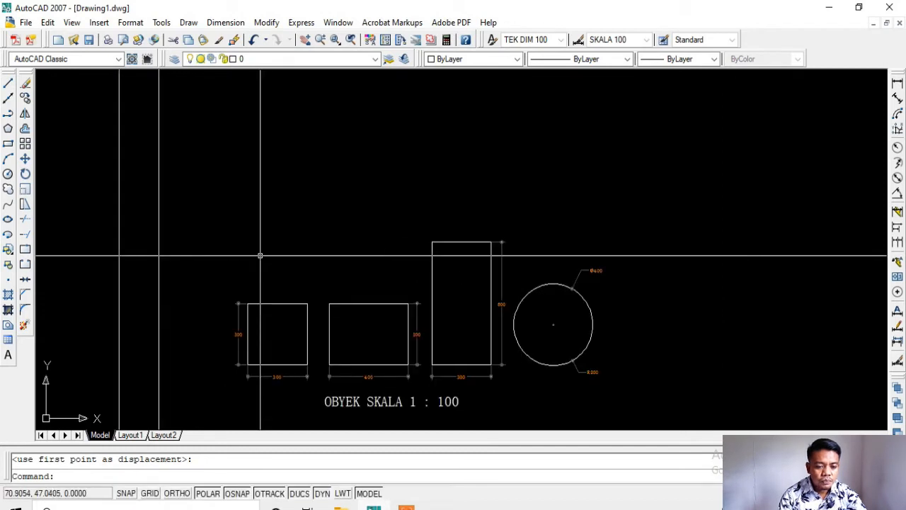
scroll(253, 368, up, 3)
scroll(249, 311, down, 4)
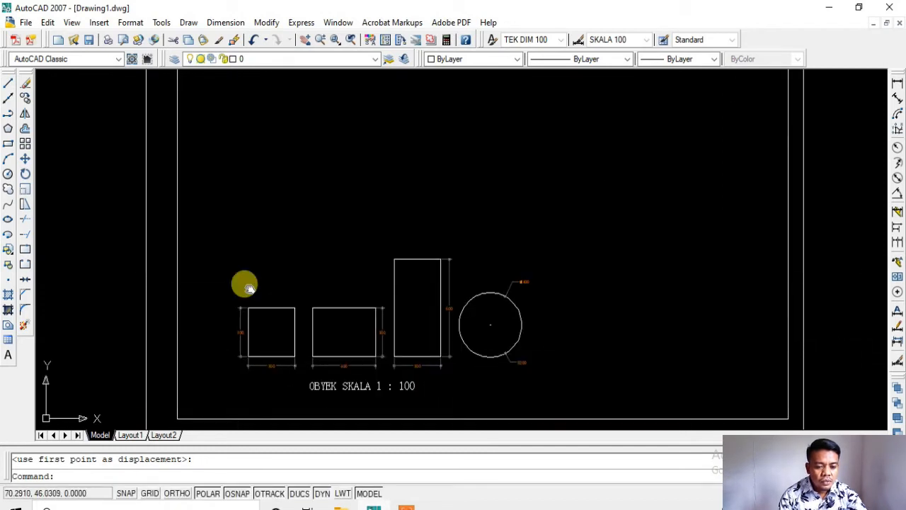
scroll(255, 269, up, 2)
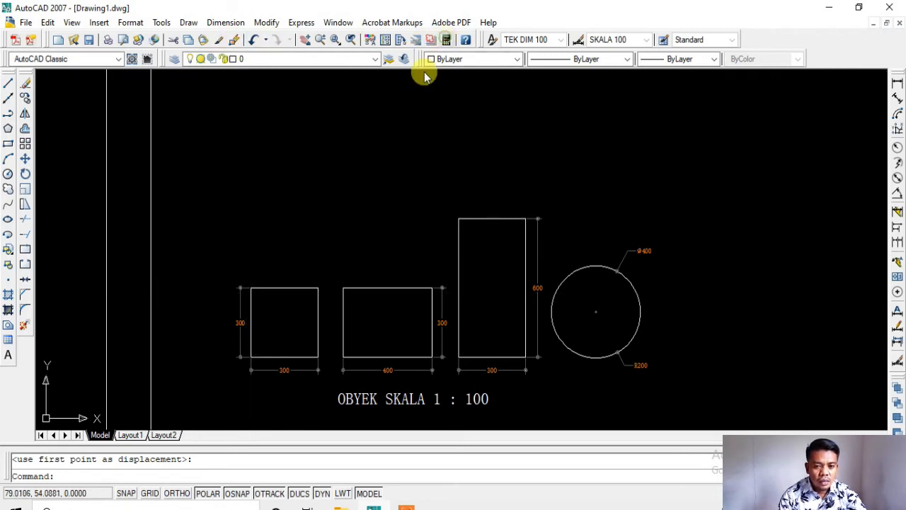
- Calculate 300/50 in QuickCalc to get the square's side length at 1:50 scale
click(447, 40)
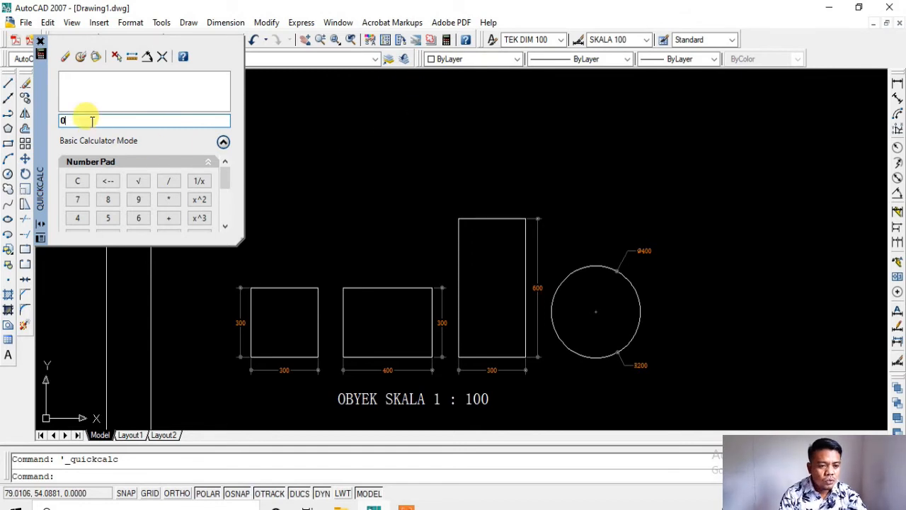
text(300/5)
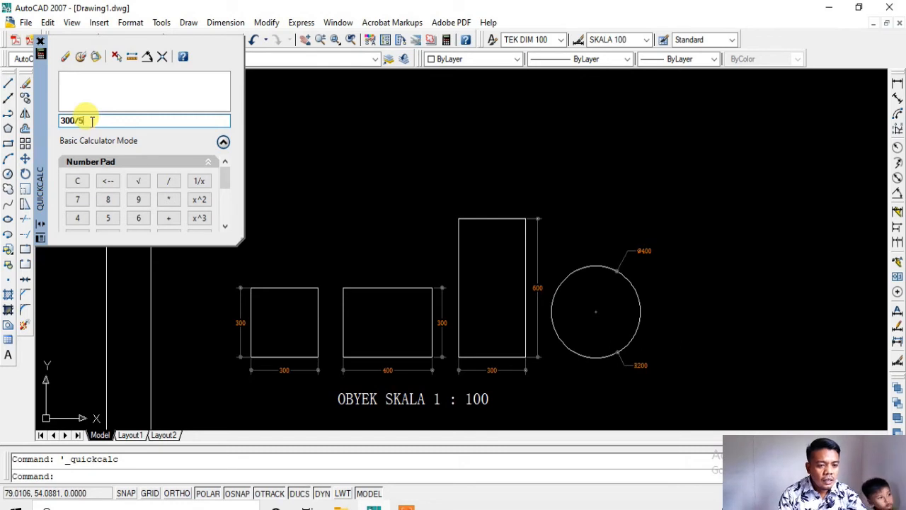
text(0)
key(Return)
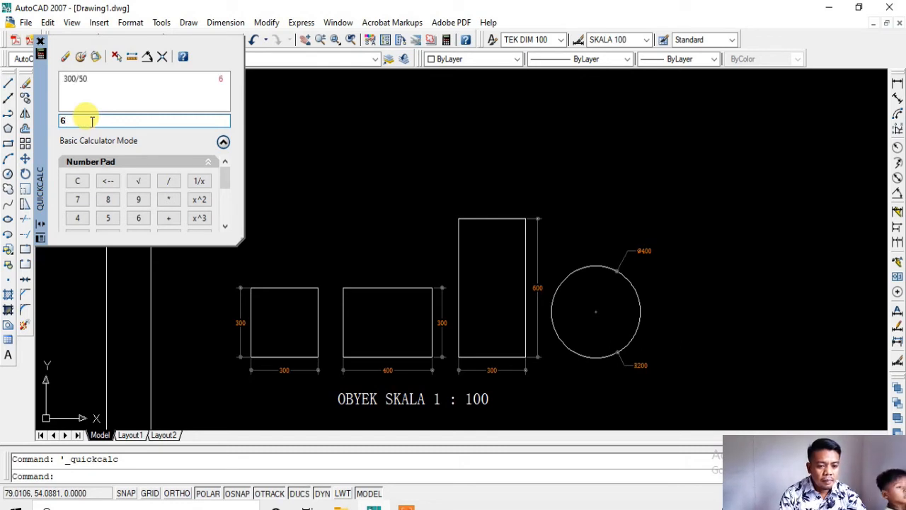
- Draw a 6 by 6 rectangle in the free area above the existing dimensioned shapes
middle_drag(318, 222, 419, 224)
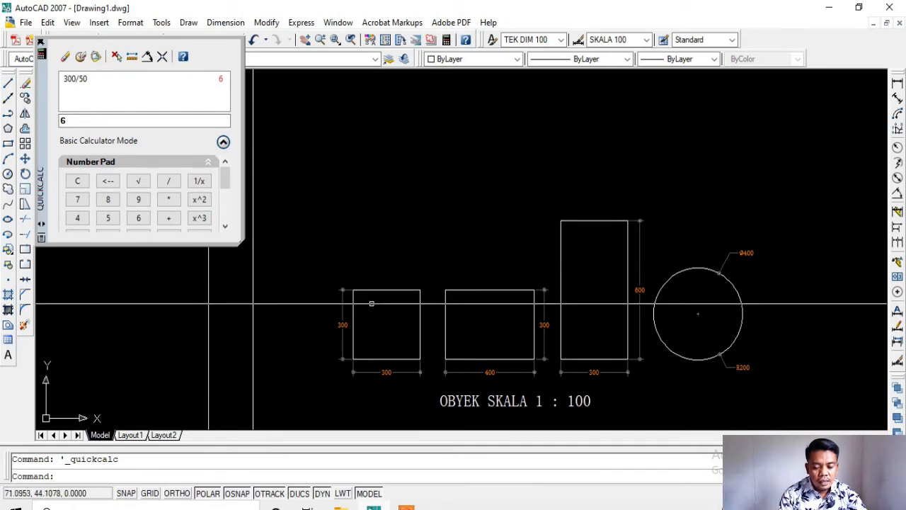
middle_drag(370, 305, 371, 276)
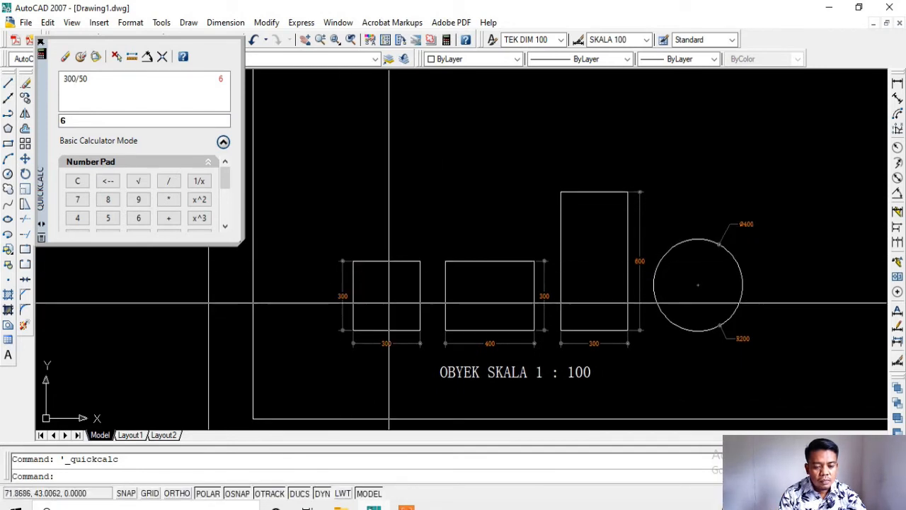
mouse_move(354, 168)
middle_down()
mouse_move(354, 201)
mouse_move(344, 196)
middle_up()
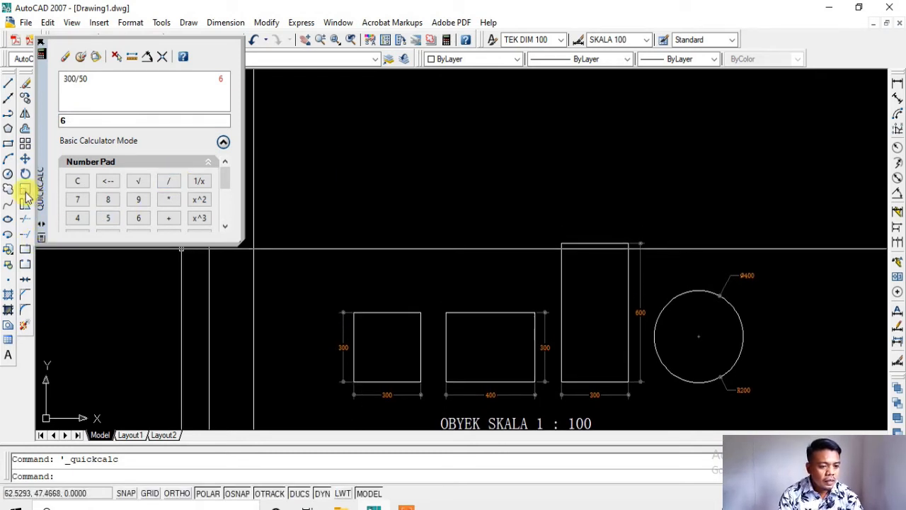
click(7, 143)
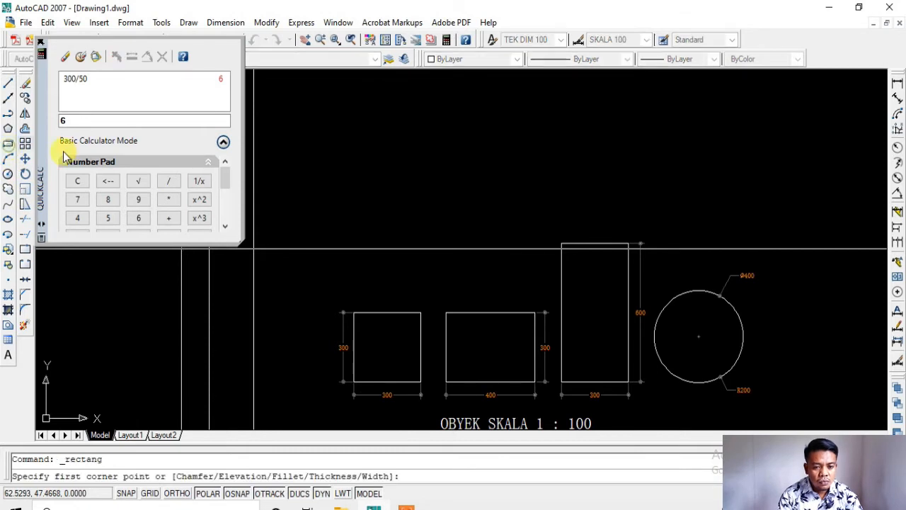
click(337, 108)
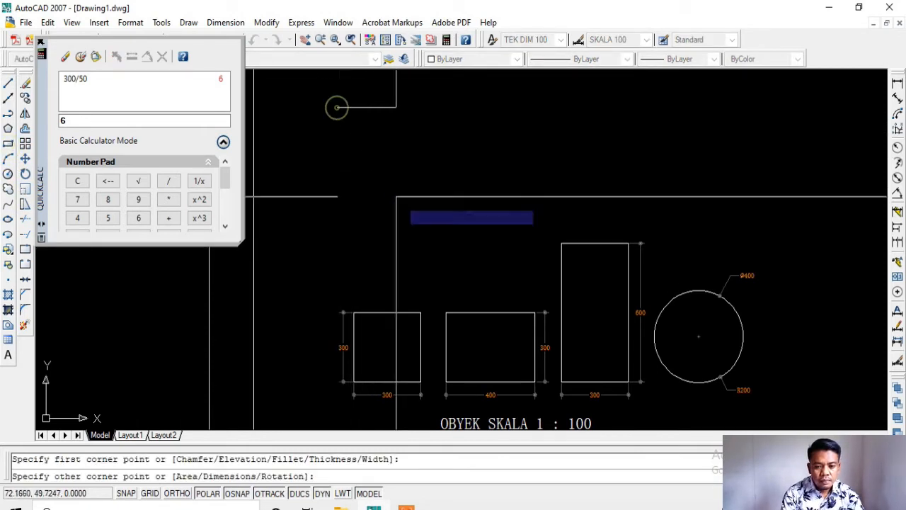
text(6)
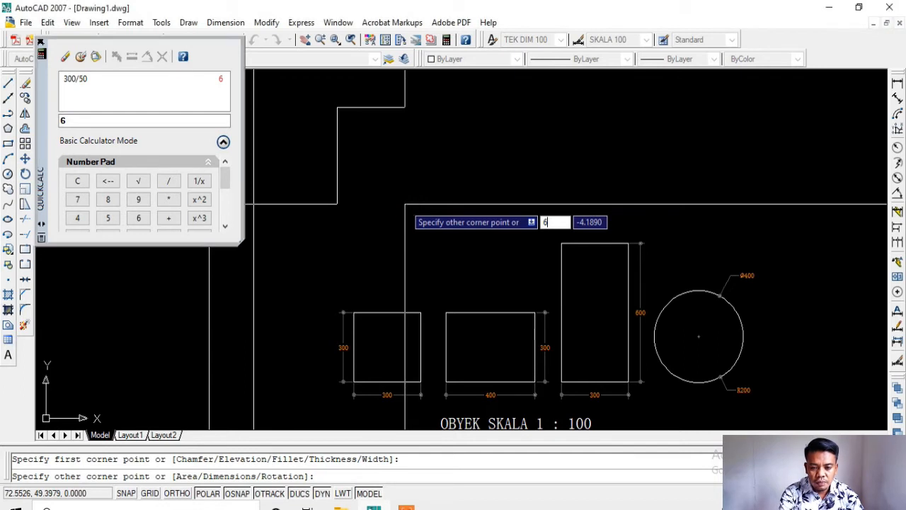
key(Tab)
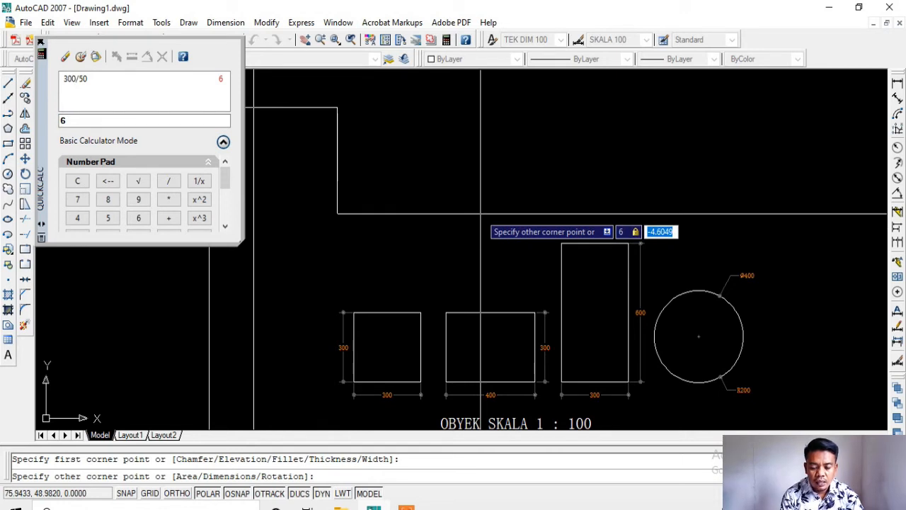
text(6)
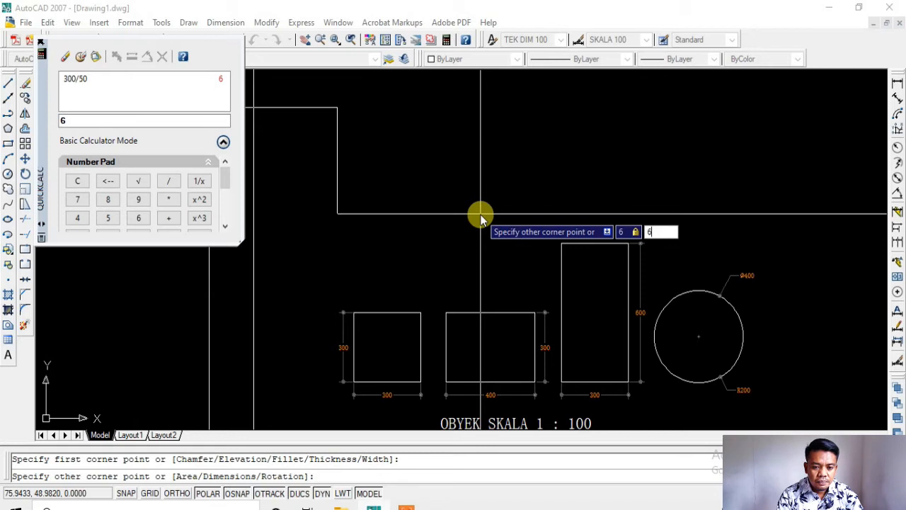
key(Return)
- Move the new 6 by 6 square about 1.76 units horizontally to the left, towards the sheet frame's inner border
scroll(453, 216, down, 3)
mouse_move(445, 219)
middle_down()
mouse_move(432, 275)
mouse_move(423, 250)
middle_up()
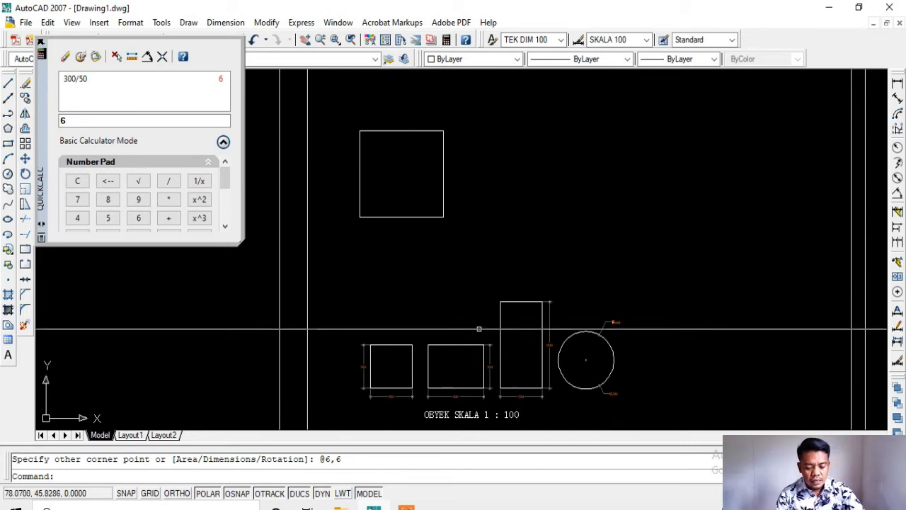
click(498, 268)
click(403, 195)
text(m)
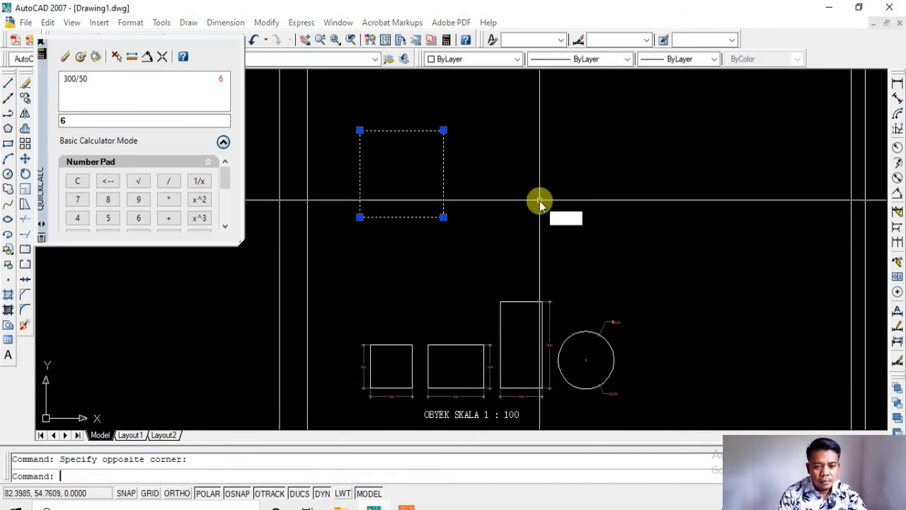
key(Return)
click(563, 197)
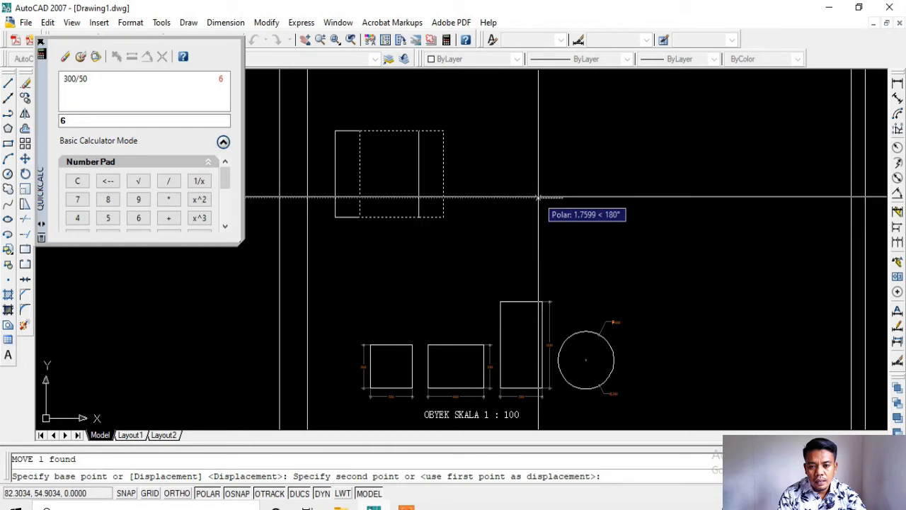
click(538, 198)
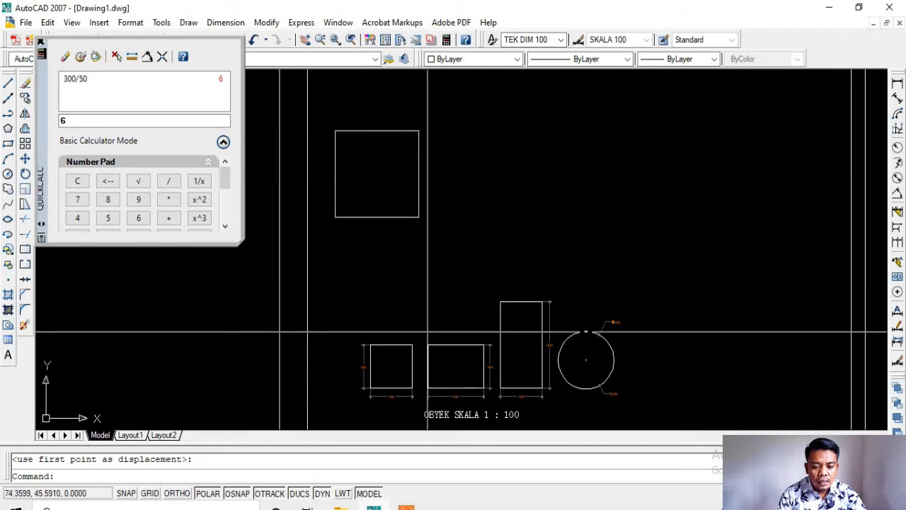
- Calculate 400/50 in QuickCalc to get the second shape's width at 1:50 scale
scroll(453, 388, up, 4)
middle_drag(451, 388, 455, 342)
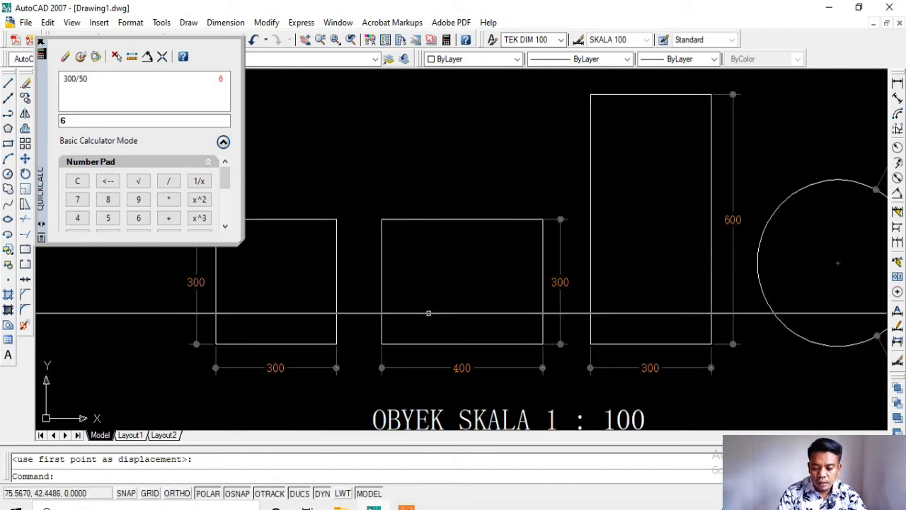
text(4)
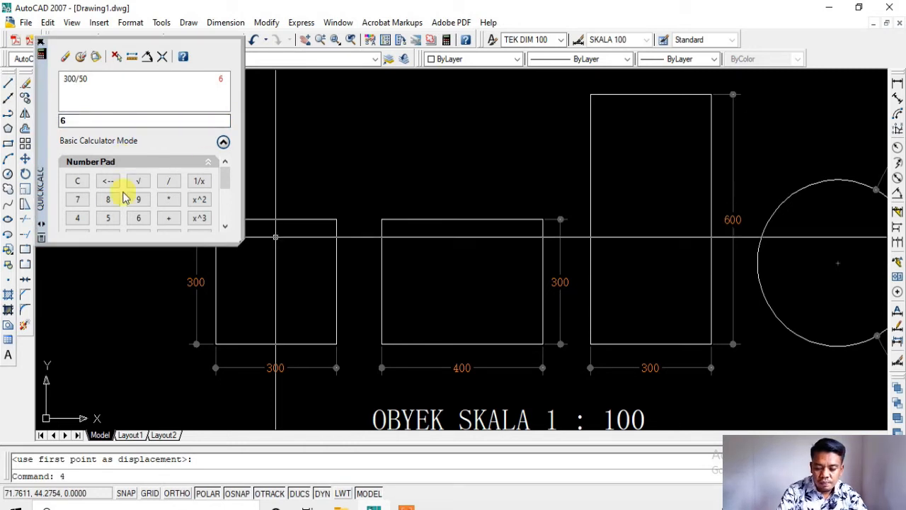
click(77, 181)
click(64, 120)
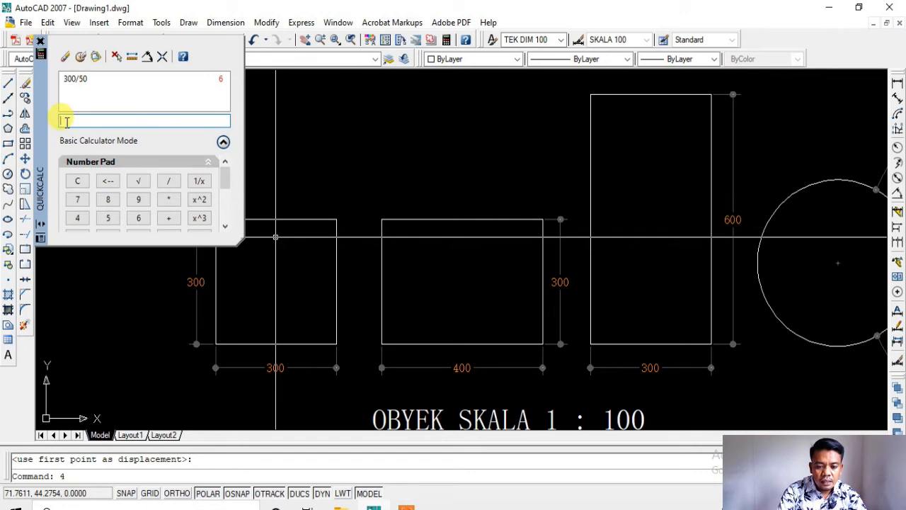
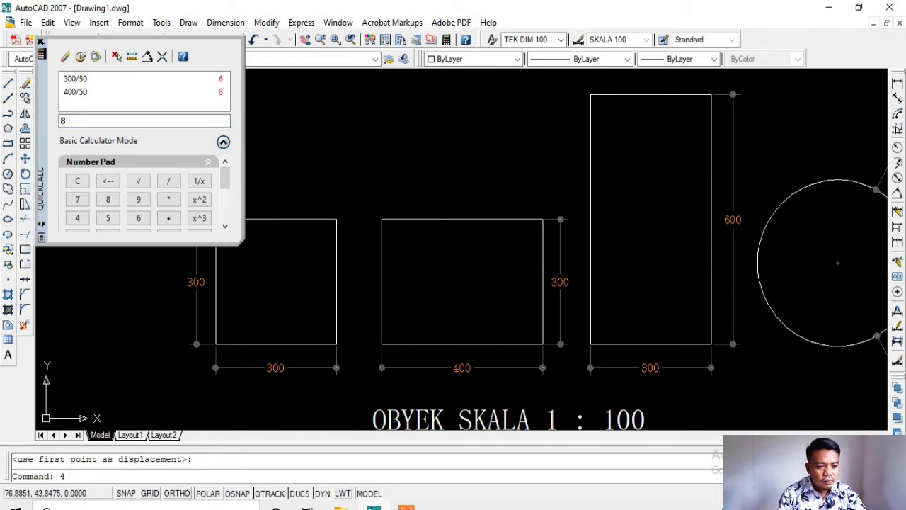
- Draw an 8 by 6 rectangle to the right of the 6 by 6 square, starting level with the square's top edge
scroll(448, 321, down, 5)
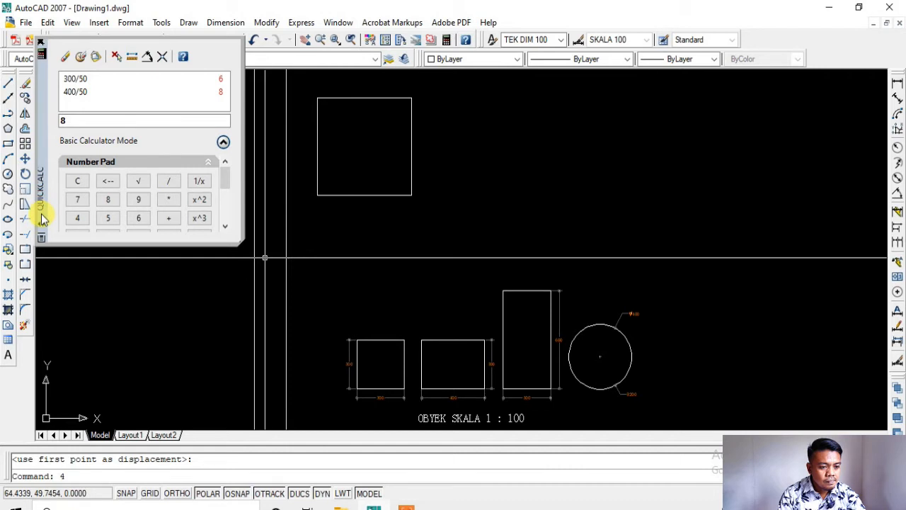
click(8, 142)
scroll(414, 194, down, 2)
scroll(442, 138, up, 2)
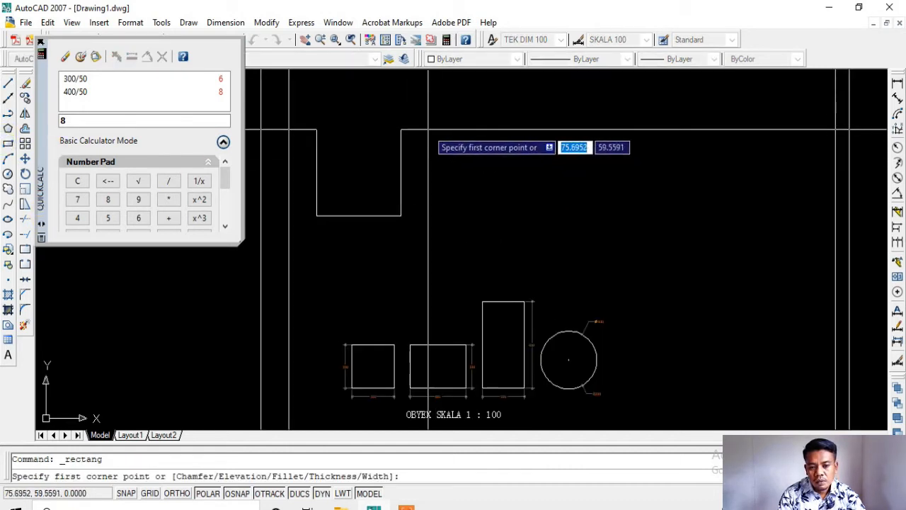
click(443, 129)
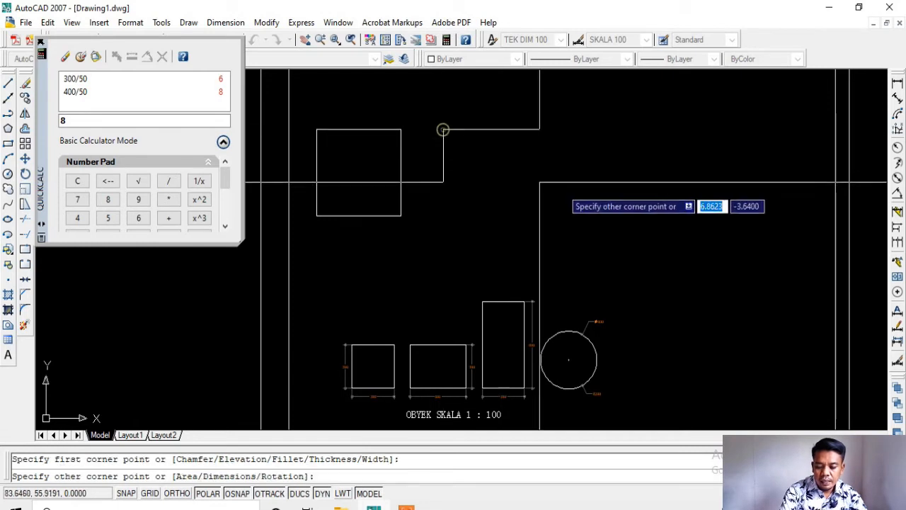
text(8)
key(Tab)
text(6)
key(Return)
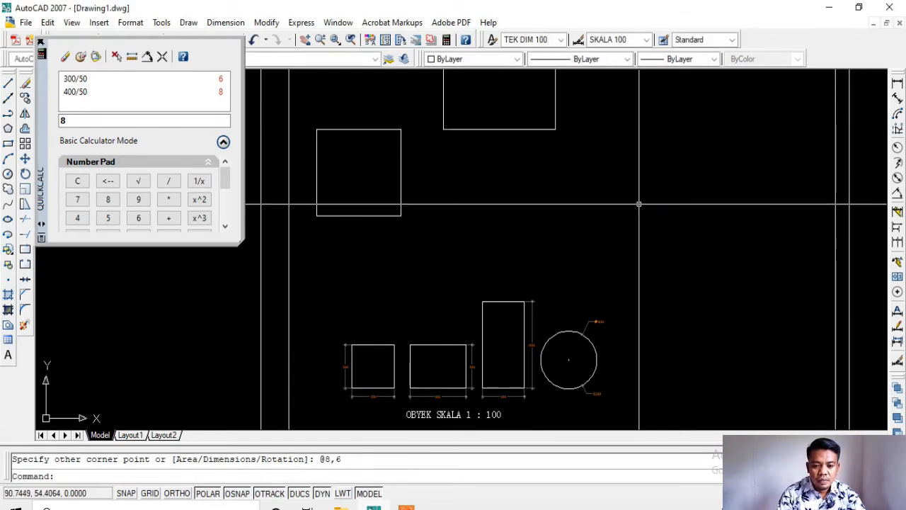
- Move the 8 by 6 rectangle by its lower-left corner to sit beside the 6 by 6 square, aligned with the square's bottom edge
scroll(538, 198, down, 4)
click(516, 192)
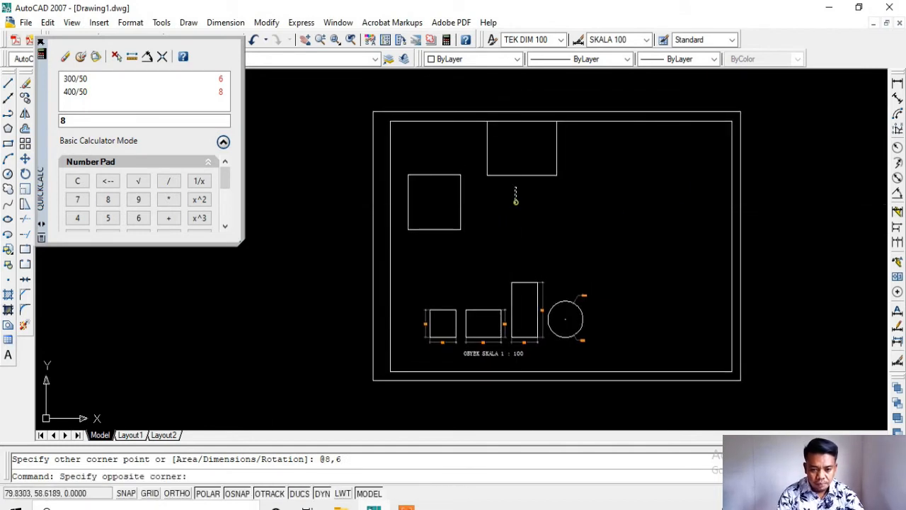
click(502, 165)
text(m)
key(Return)
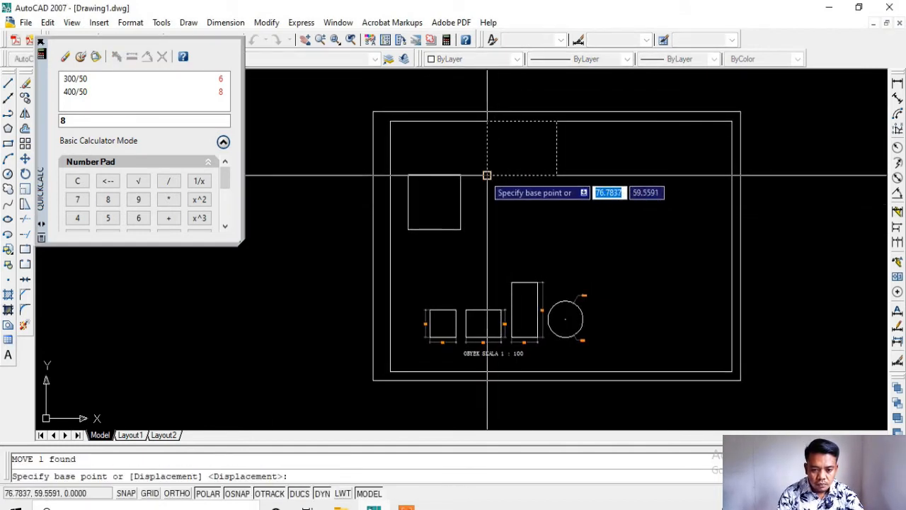
click(487, 175)
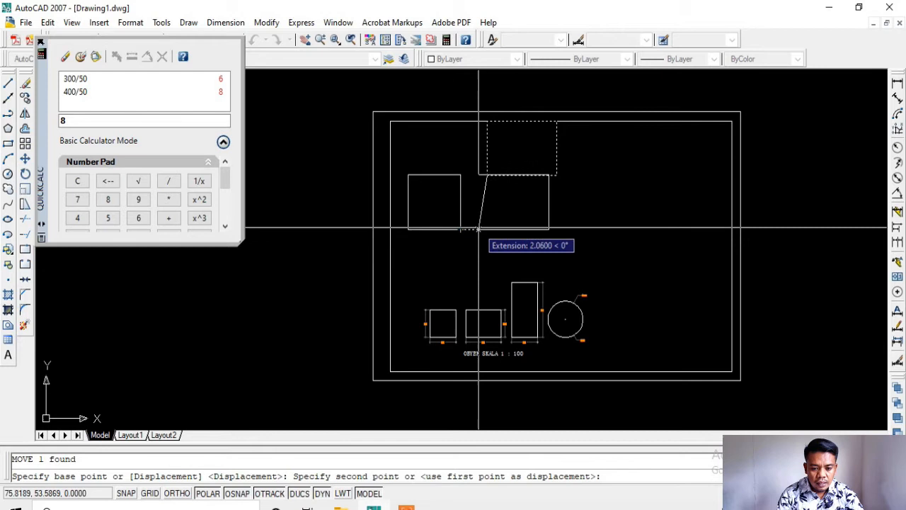
- Place the moved 8 by 6 rectangle level with the lower edge of the square beside it
click(477, 228)
- Calculate the tall rectangle's scaled sides as 300/50 and 600/50 in the calculator
middle_drag(525, 214, 467, 214)
scroll(471, 322, up, 2)
scroll(472, 322, up, 3)
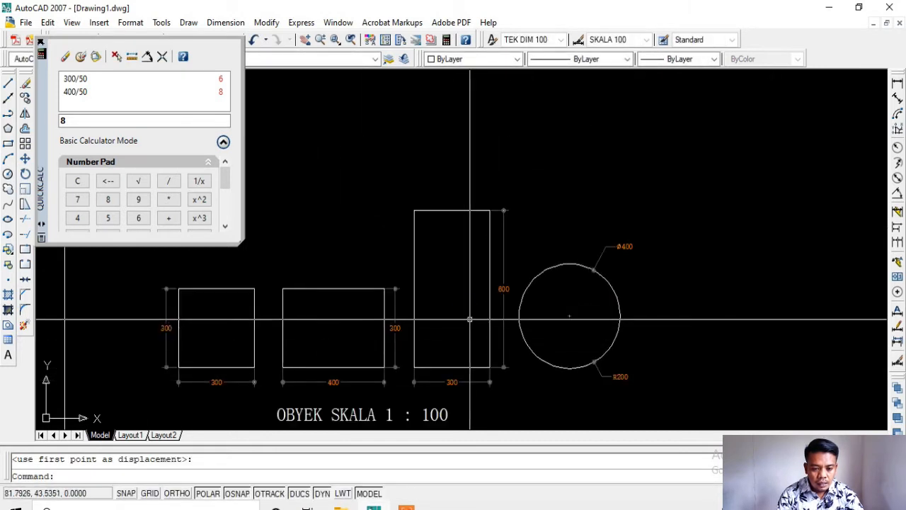
middle_drag(469, 320, 486, 319)
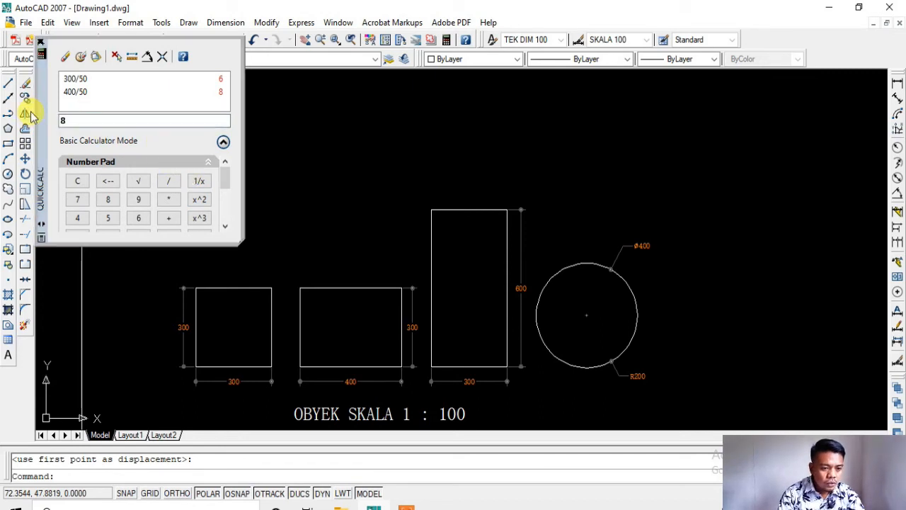
text(300)
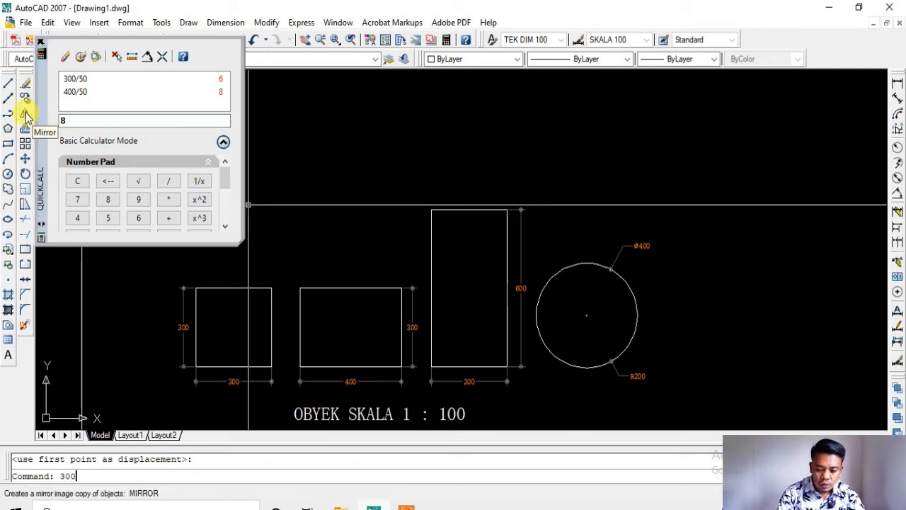
click(78, 179)
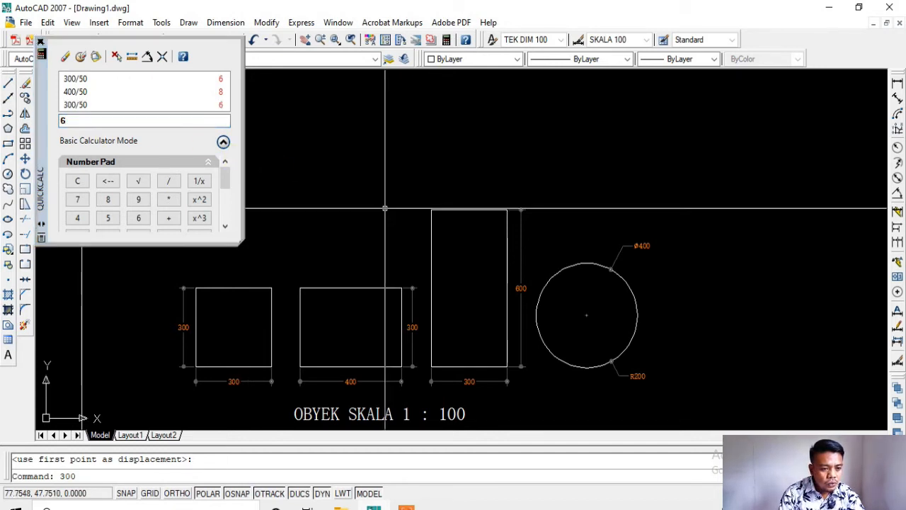
click(77, 181)
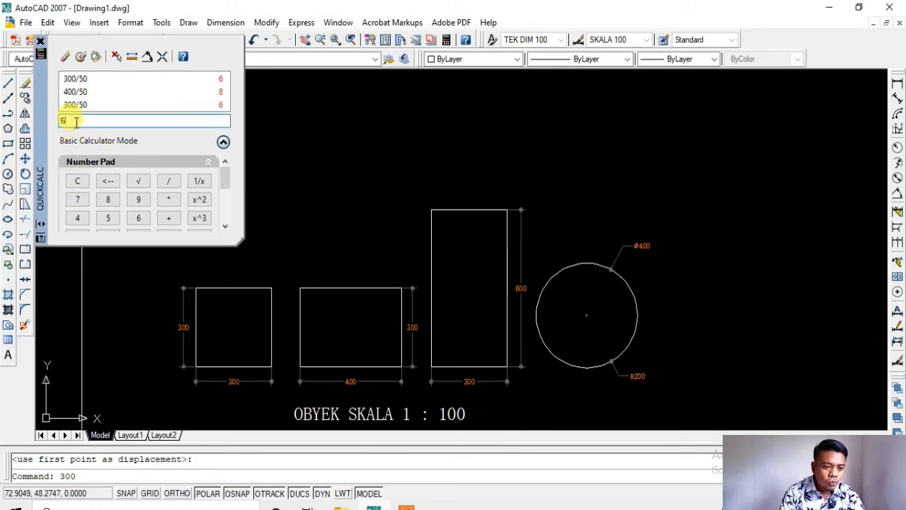
key(Return)
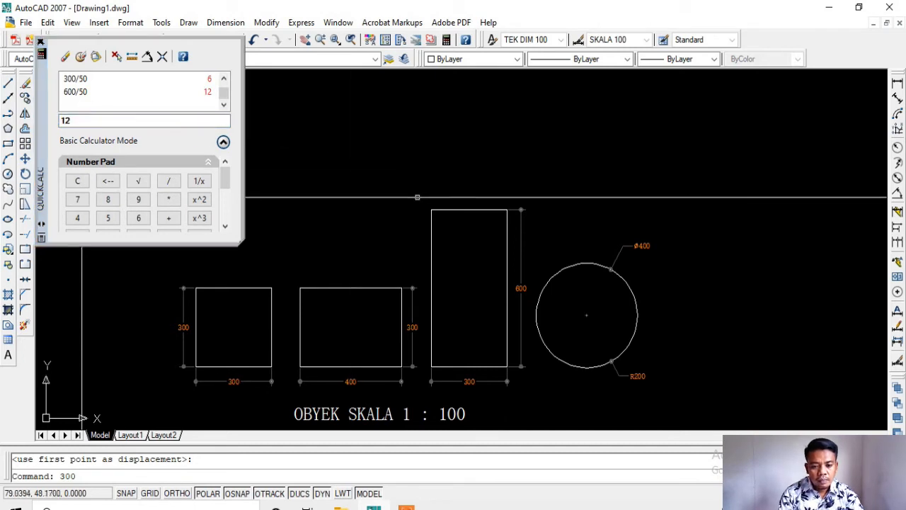
- Draw a rectangle 6 wide and 12 high beside the two enlarged shapes in the upper part of the frame
scroll(423, 196, down, 2)
mouse_move(425, 193)
middle_down()
mouse_move(421, 282)
mouse_move(402, 356)
middle_up()
scroll(539, 217, down, 1)
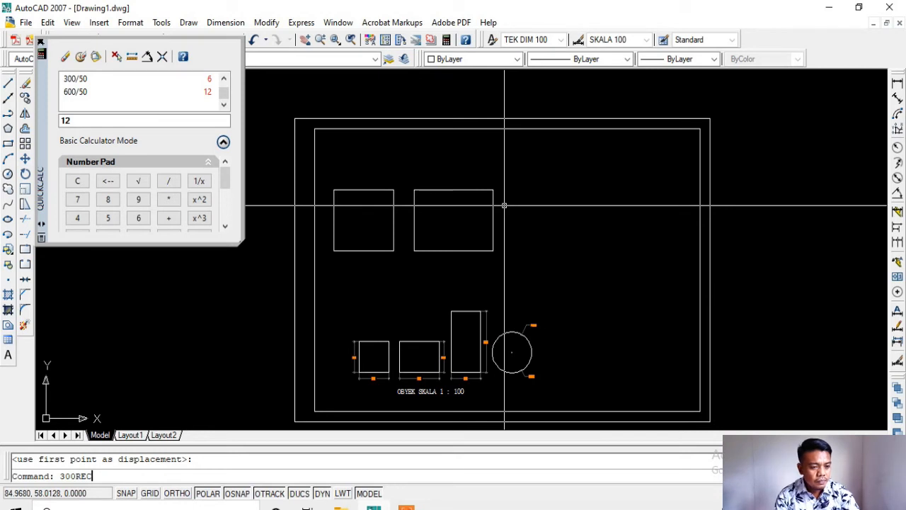
key(Escape)
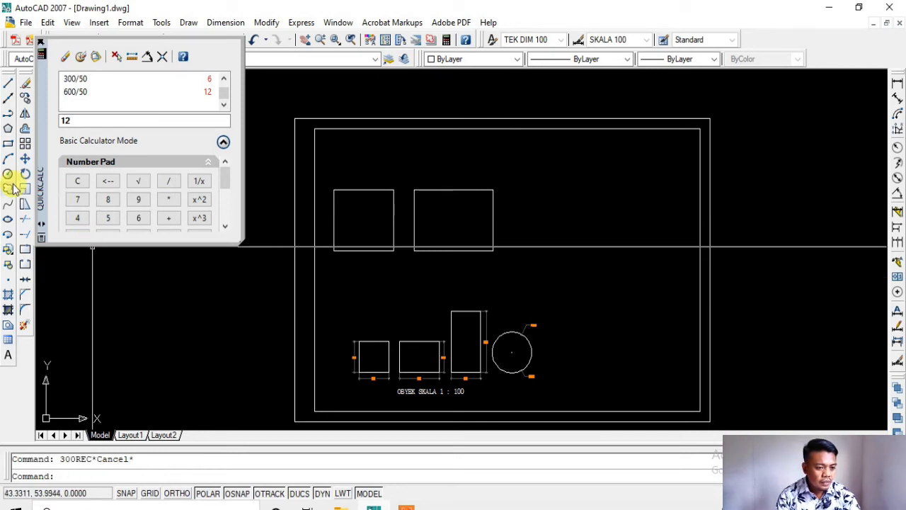
click(7, 145)
click(514, 184)
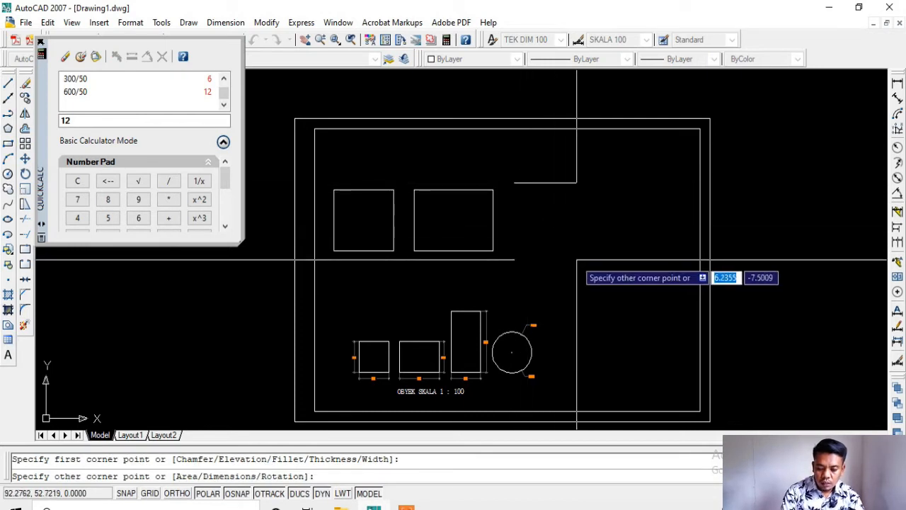
text(6)
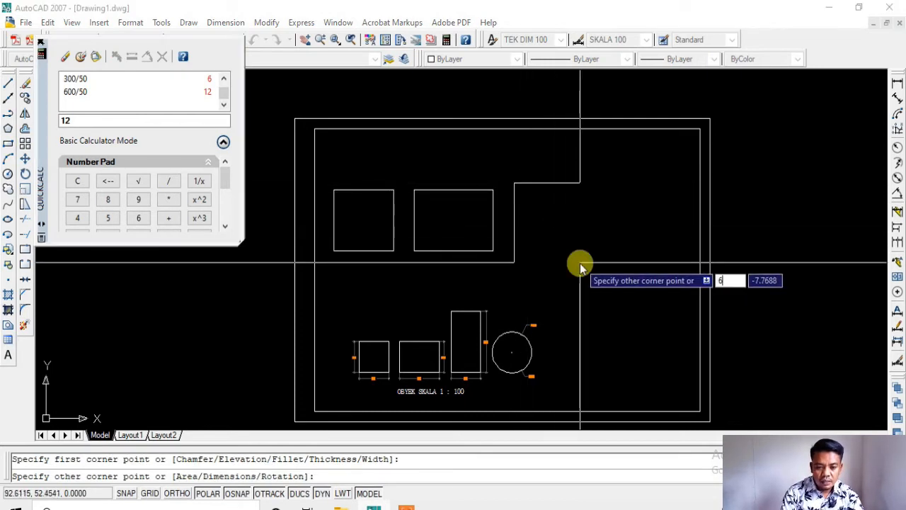
key(Tab)
text(1)
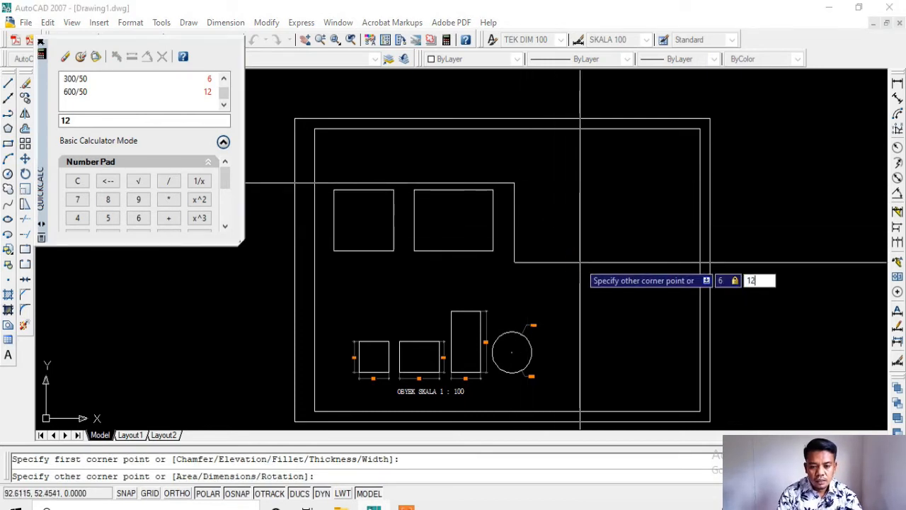
key(Return)
- Move the 6 by 12 rectangle down so its base lines up with the lower edges of the other two enlarged rectangles
click(559, 263)
click(537, 172)
text(m)
key(Return)
click(514, 183)
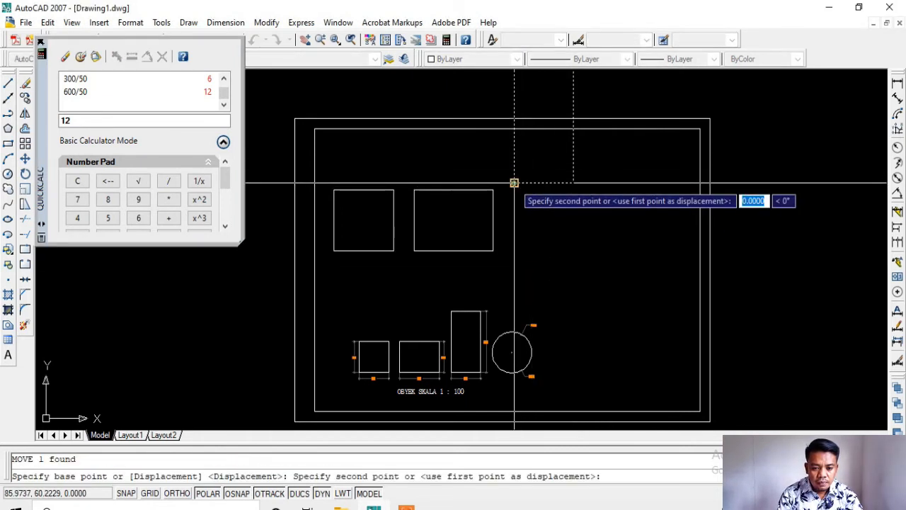
click(514, 250)
- Move the three enlarged rectangles together straight down about 2.5 units within the frame
scroll(517, 247, down, 3)
click(576, 228)
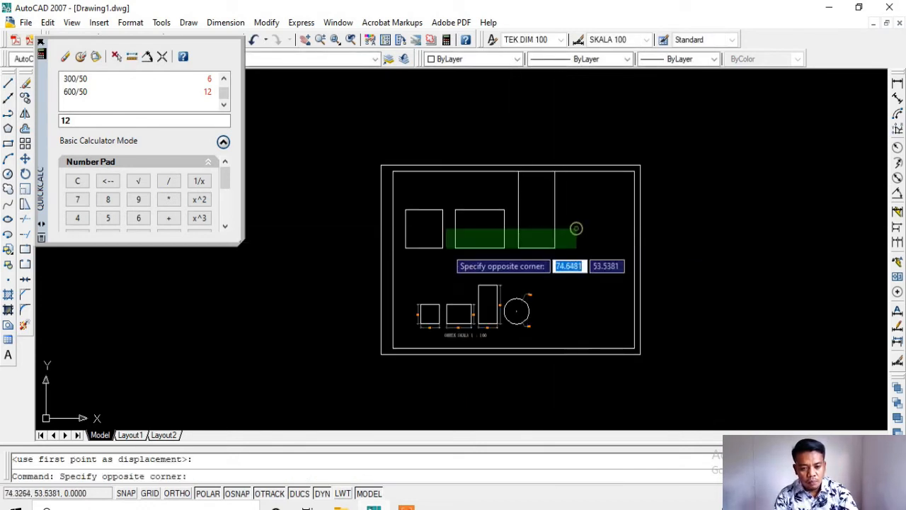
click(423, 265)
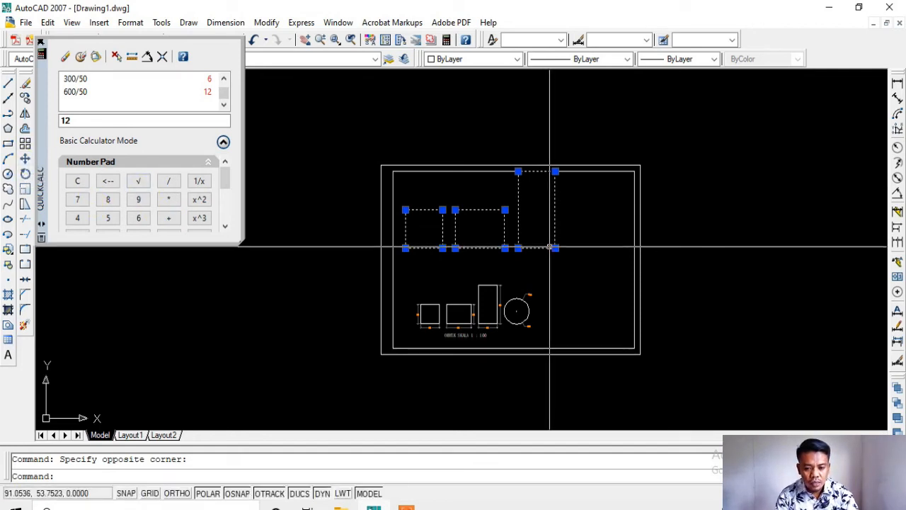
text(m)
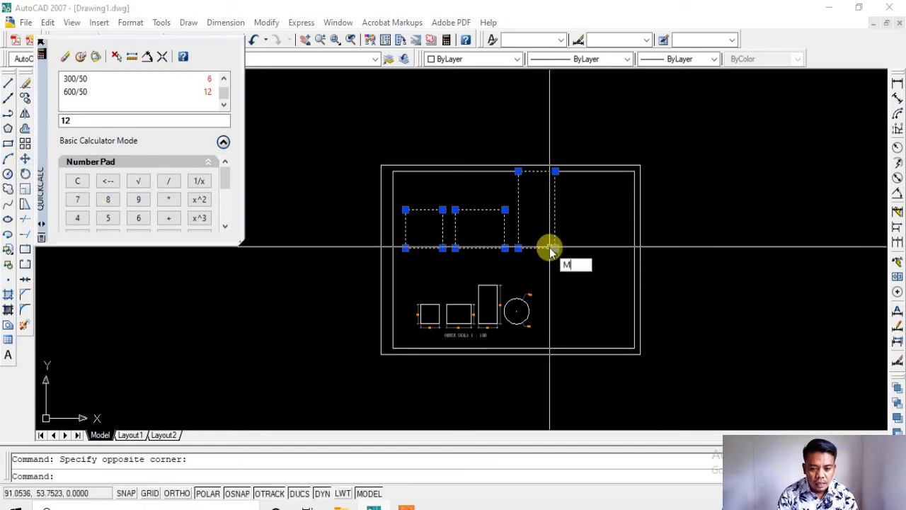
key(Return)
scroll(554, 247, up, 2)
click(572, 241)
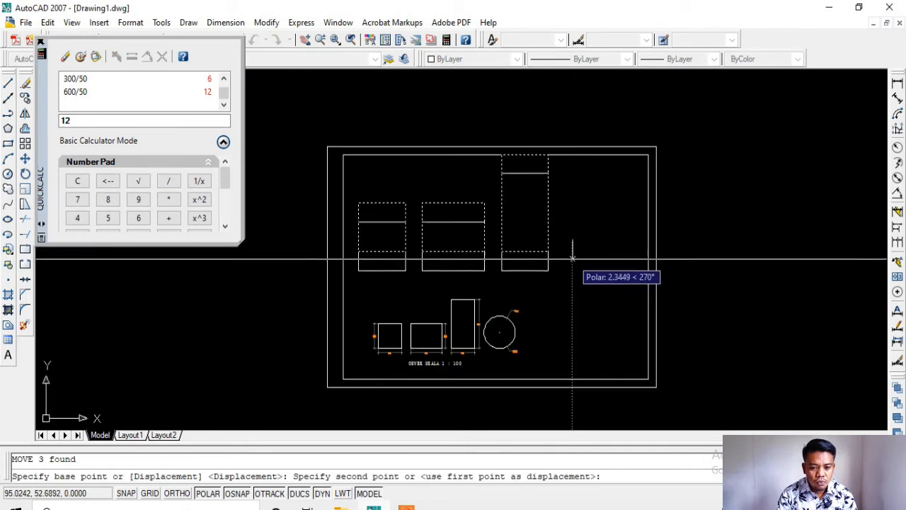
click(573, 262)
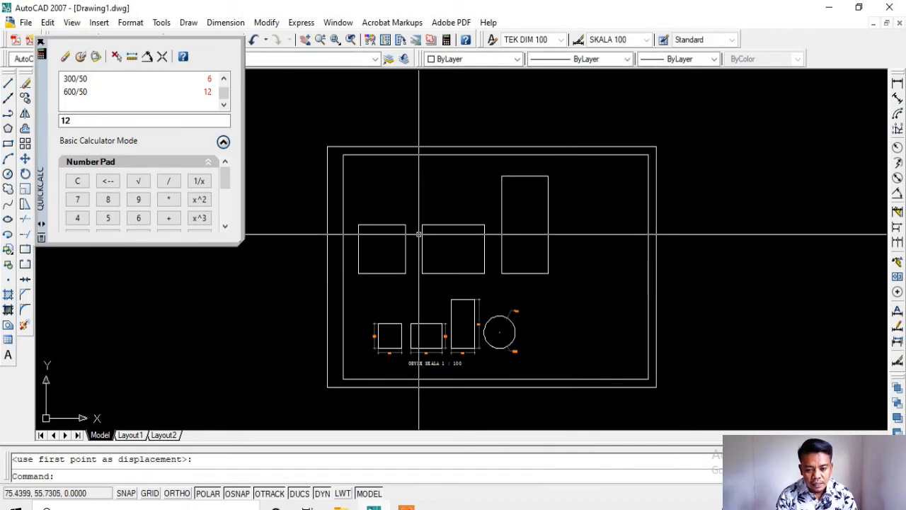
middle_drag(414, 231, 441, 227)
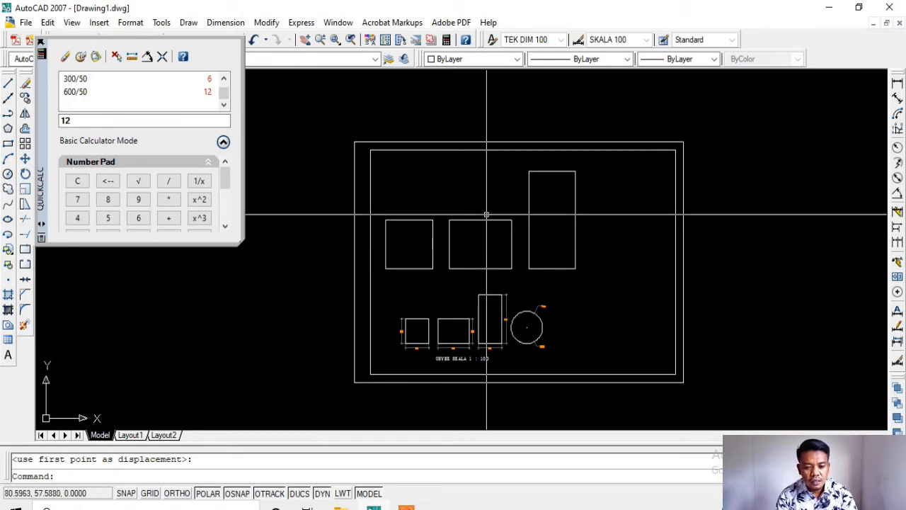
text(M)
key(Return)
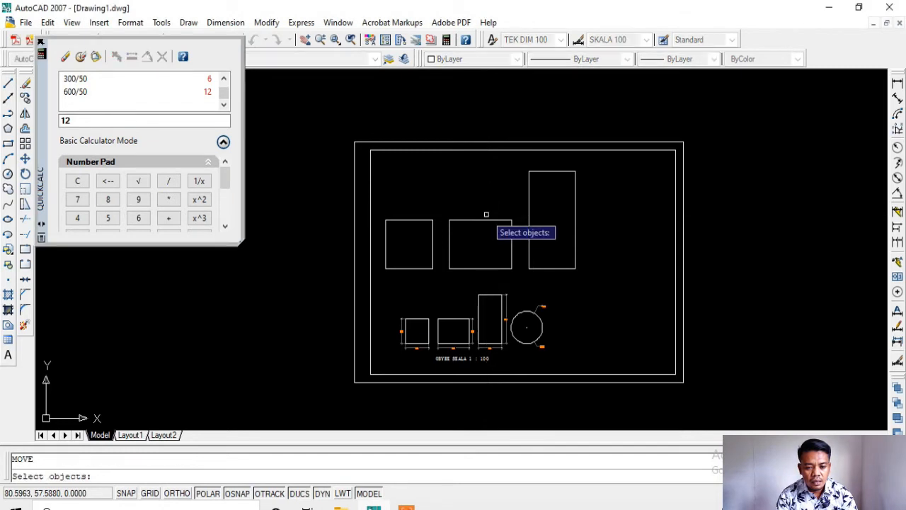
click(588, 210)
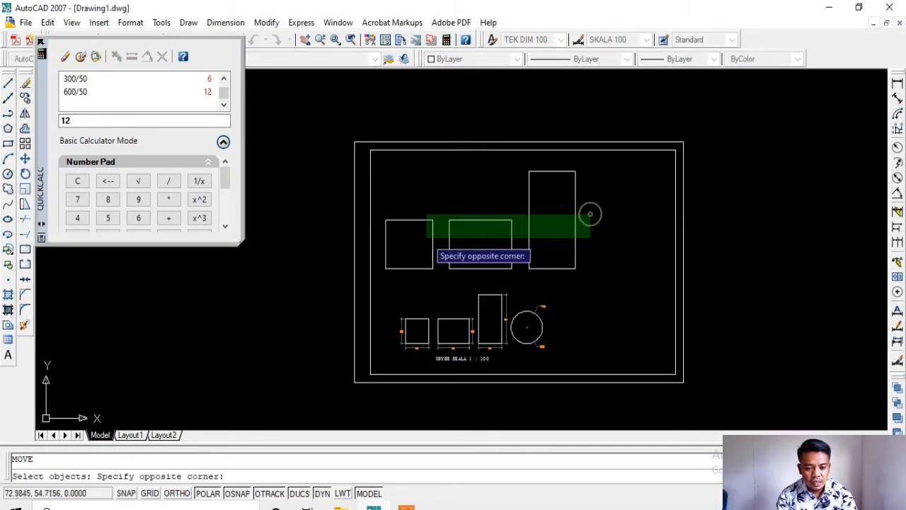
click(401, 238)
key(Return)
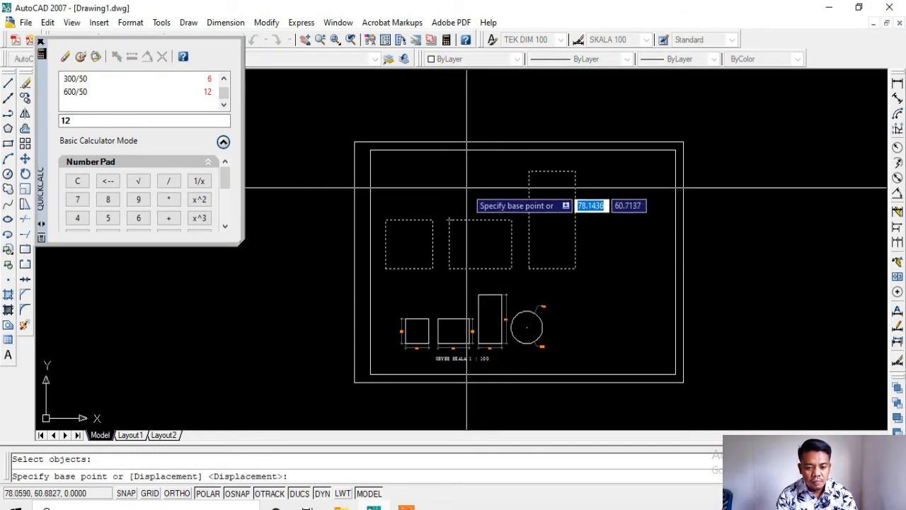
click(461, 188)
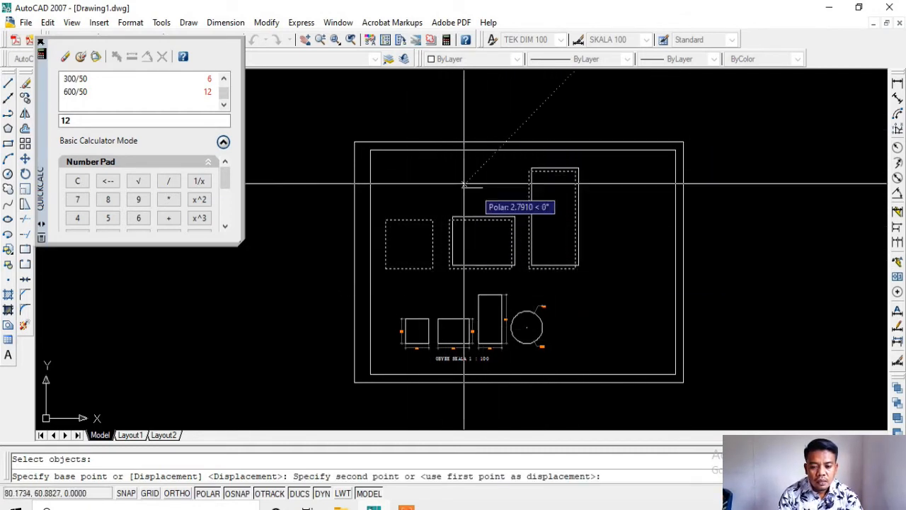
key(Escape)
- Check the small circle's dimensions and calculate its scaled radius as 200/50 in the calculator
scroll(525, 324, up, 5)
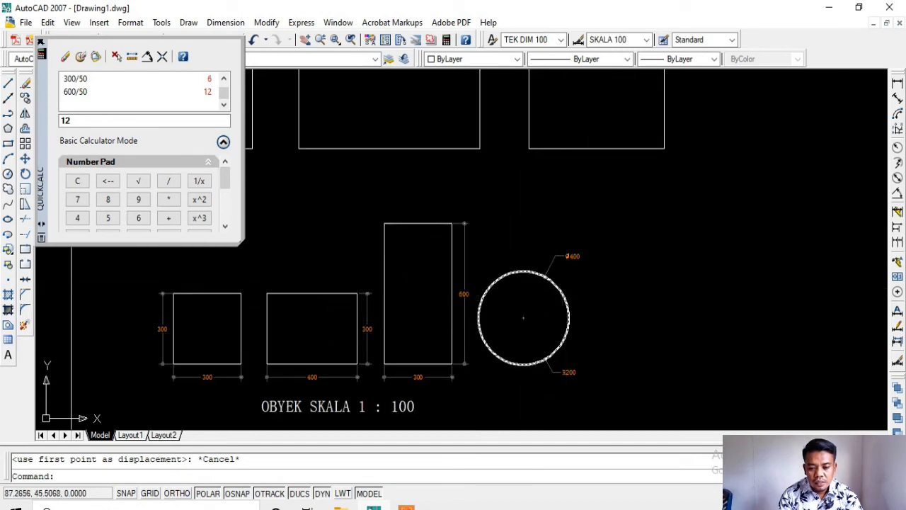
click(551, 266)
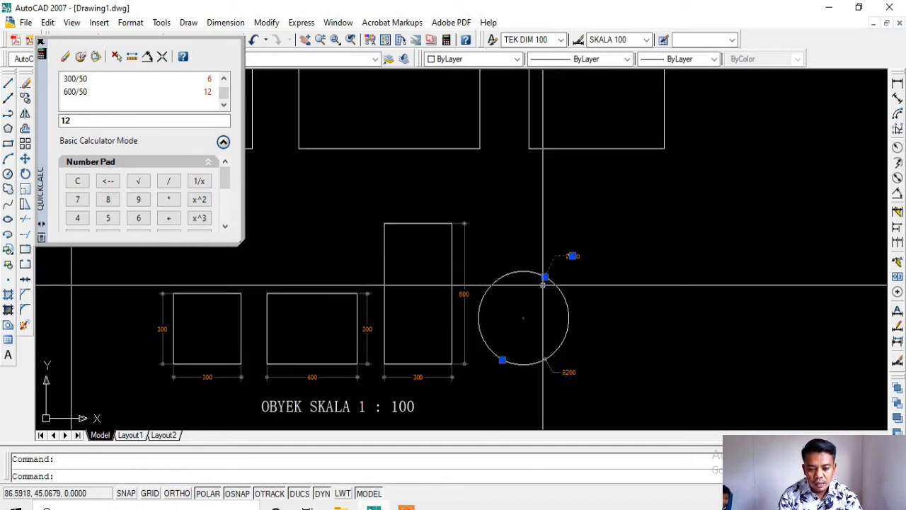
scroll(544, 278, up, 2)
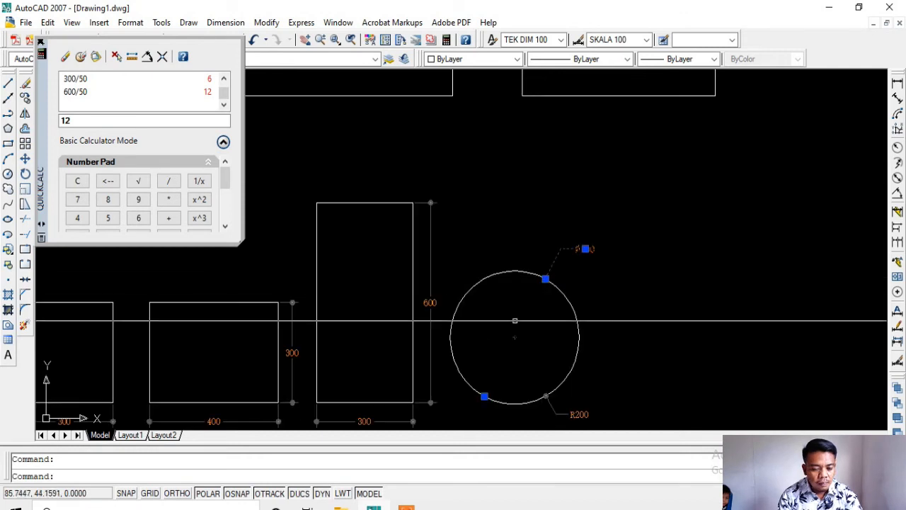
key(Escape)
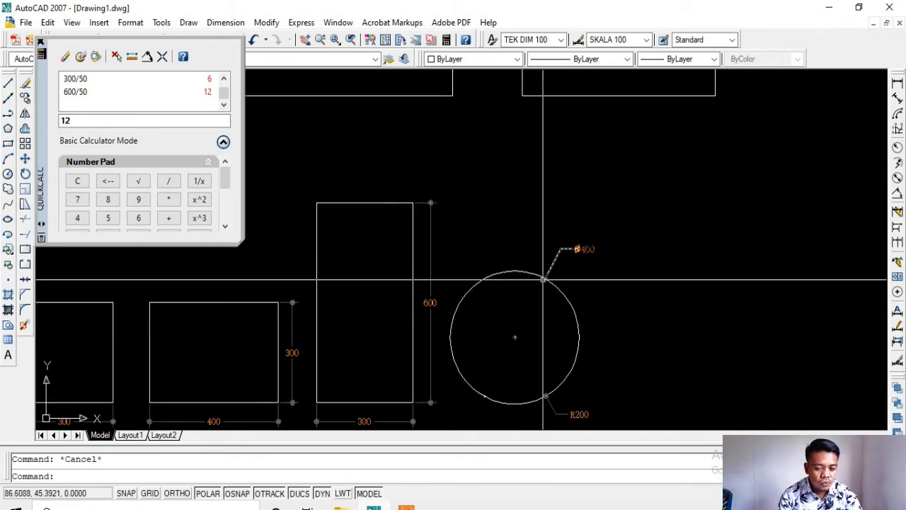
scroll(546, 314, down, 3)
scroll(564, 365, up, 1)
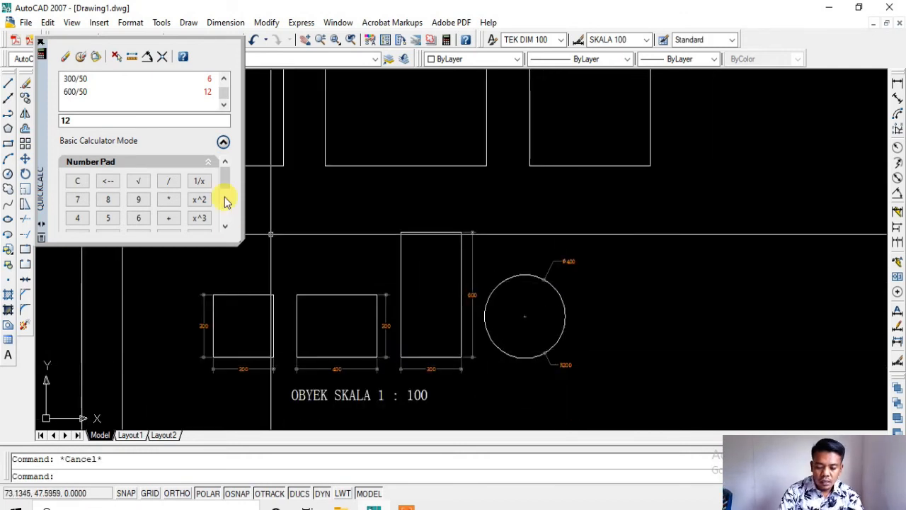
text(200)
click(77, 180)
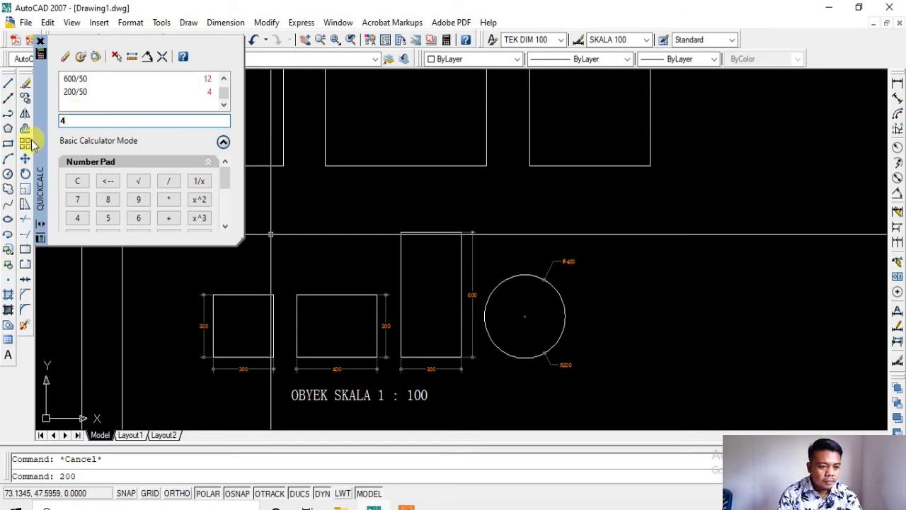
- Draw a circle of radius 4 to the right of the tall enlarged rectangle, inside the frame
scroll(577, 273, down, 1)
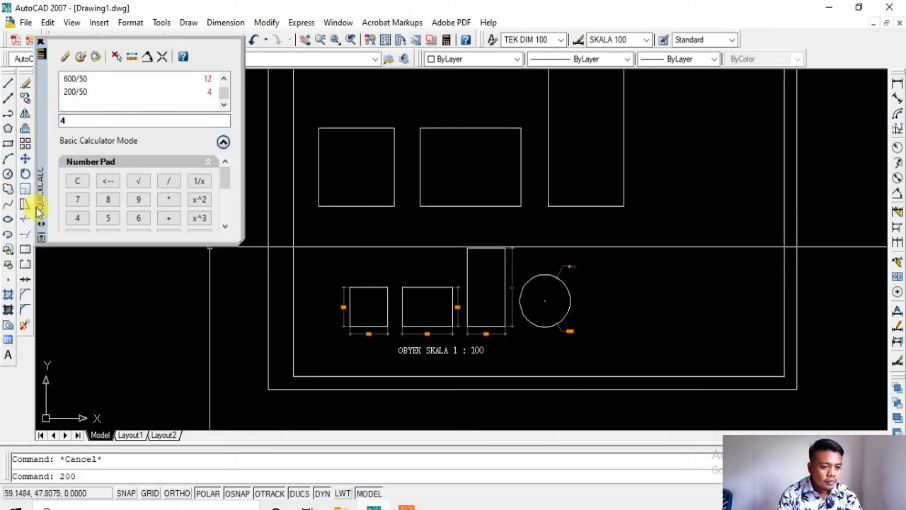
click(7, 174)
scroll(626, 234, down, 4)
scroll(658, 209, up, 3)
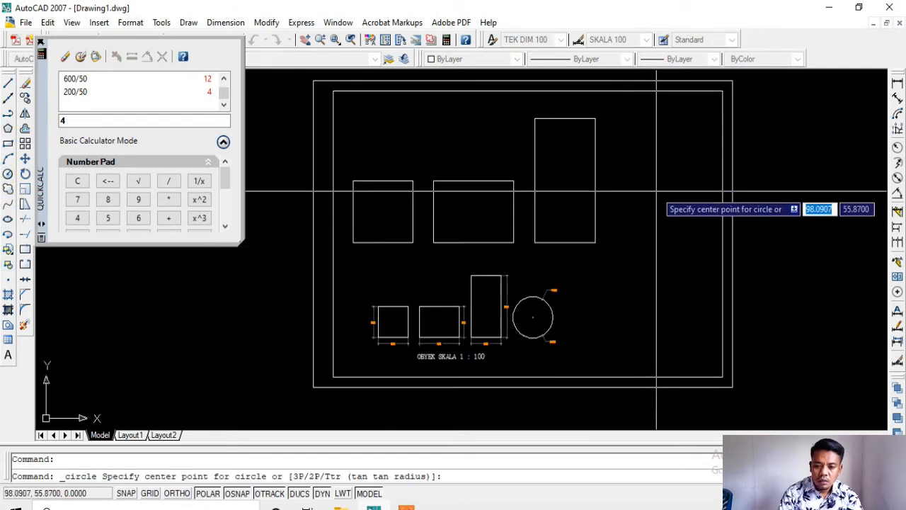
click(669, 191)
text(4)
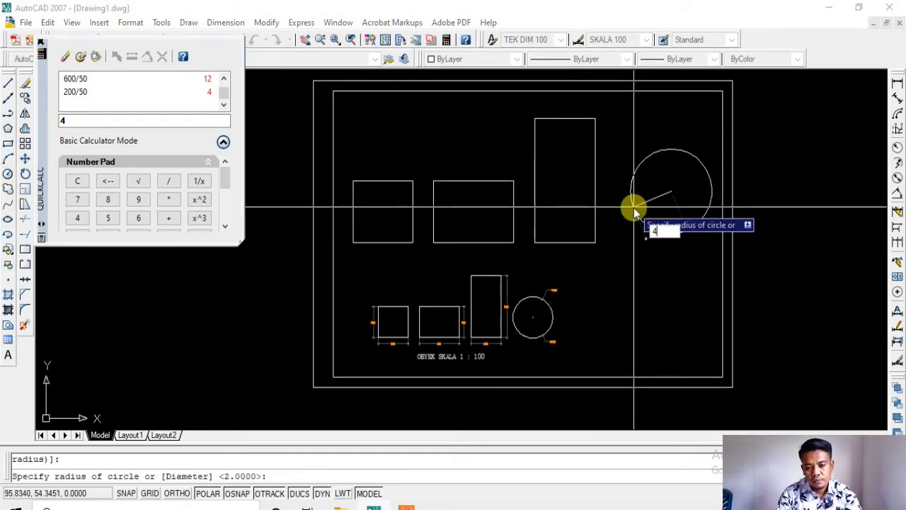
key(Return)
- Move the new circle slightly left, towards the tall enlarged rectangle
click(643, 178)
click(617, 191)
text(m)
key(Return)
scroll(676, 251, up, 2)
click(679, 288)
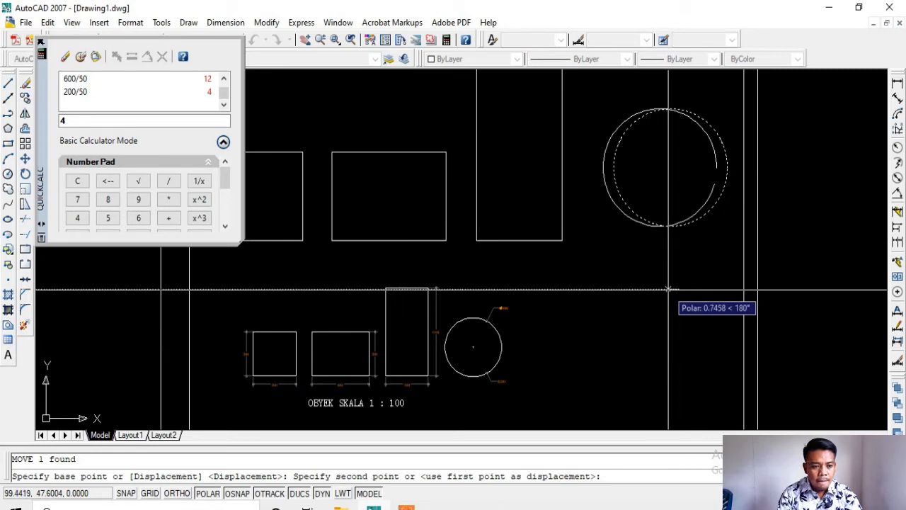
click(672, 289)
scroll(597, 259, down, 2)
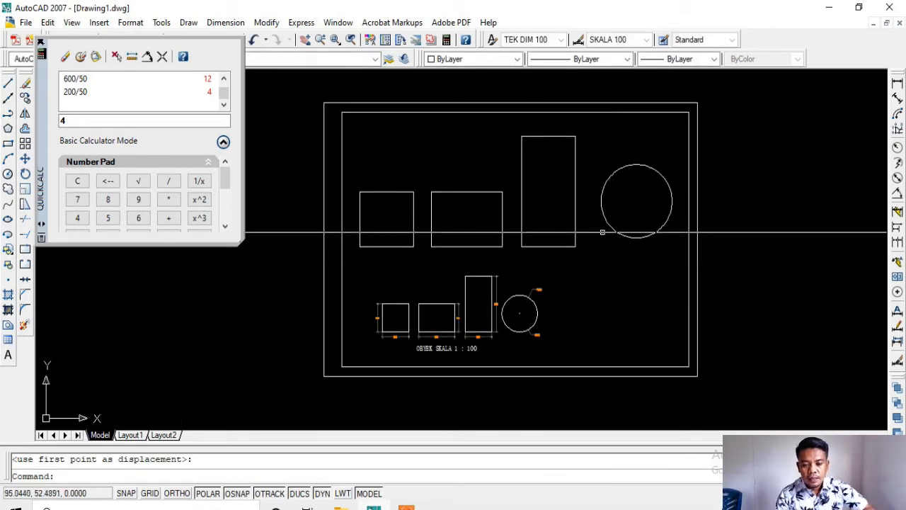
- Move the new circle straight down about 0.16 units beside the tall enlarged rectangle
middle_drag(526, 168, 558, 173)
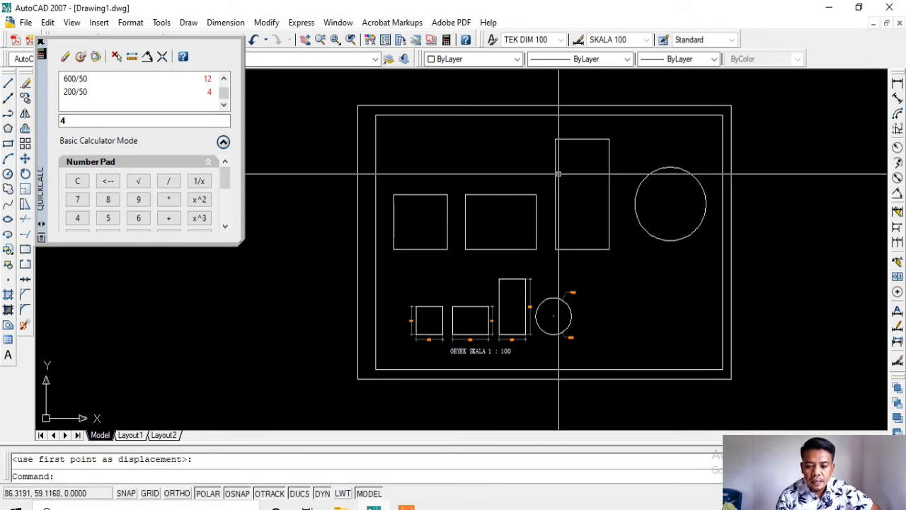
scroll(663, 220, up, 2)
click(657, 245)
click(658, 246)
click(684, 226)
click(659, 264)
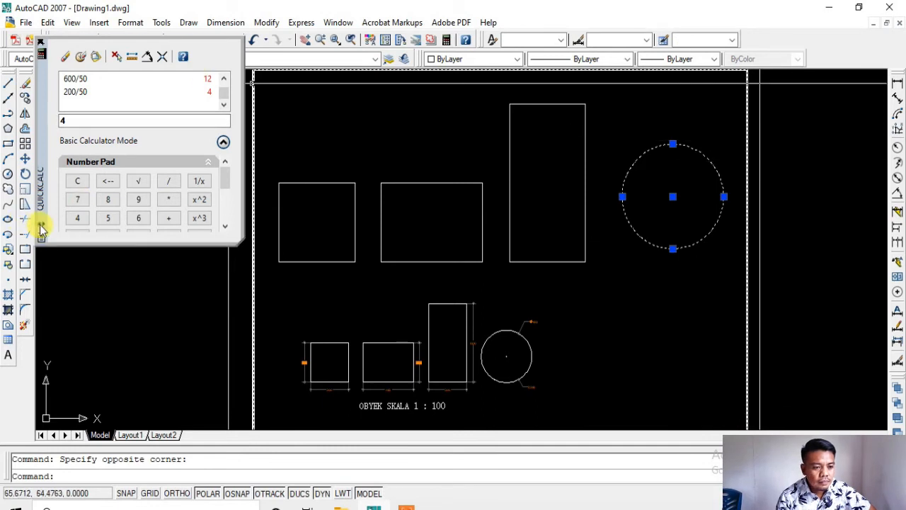
click(26, 159)
click(646, 286)
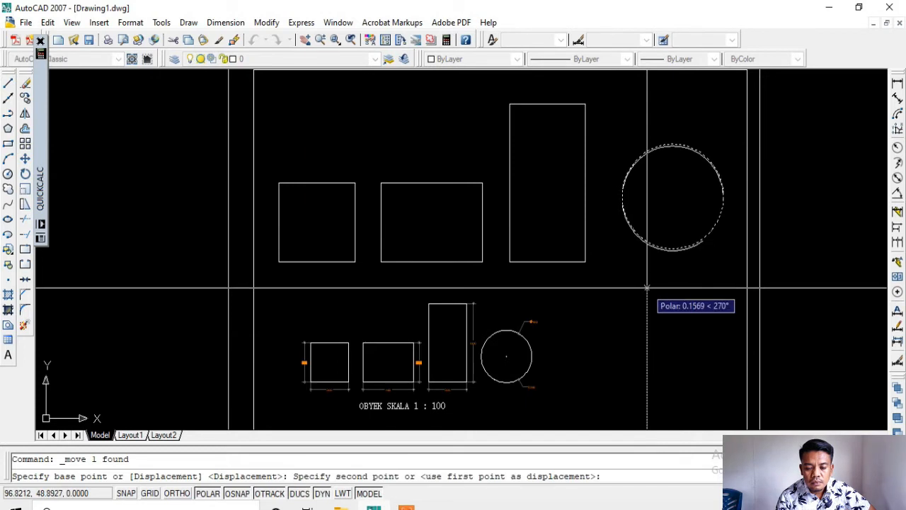
click(646, 287)
- Copy the caption "OBYEK SKALA 1 : 100" to just below the wide enlarged rectangle in the middle
scroll(538, 272, down, 4)
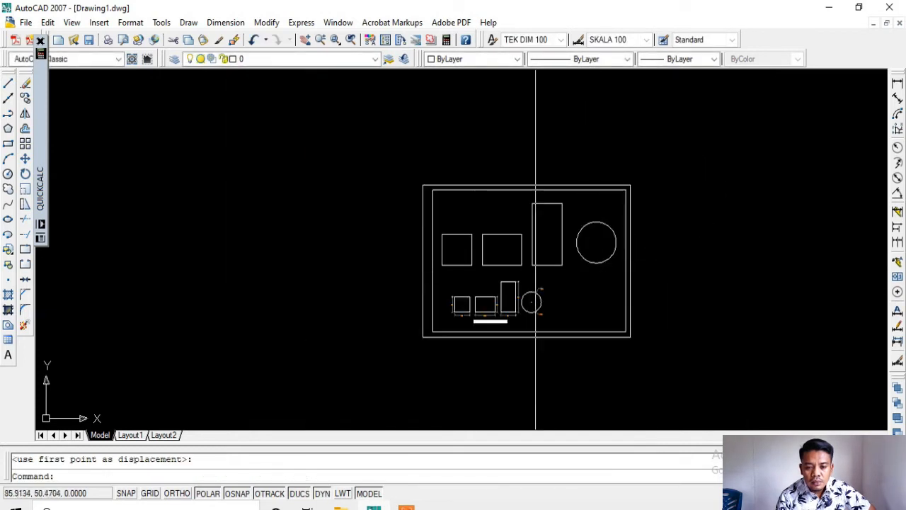
middle_drag(485, 252, 520, 251)
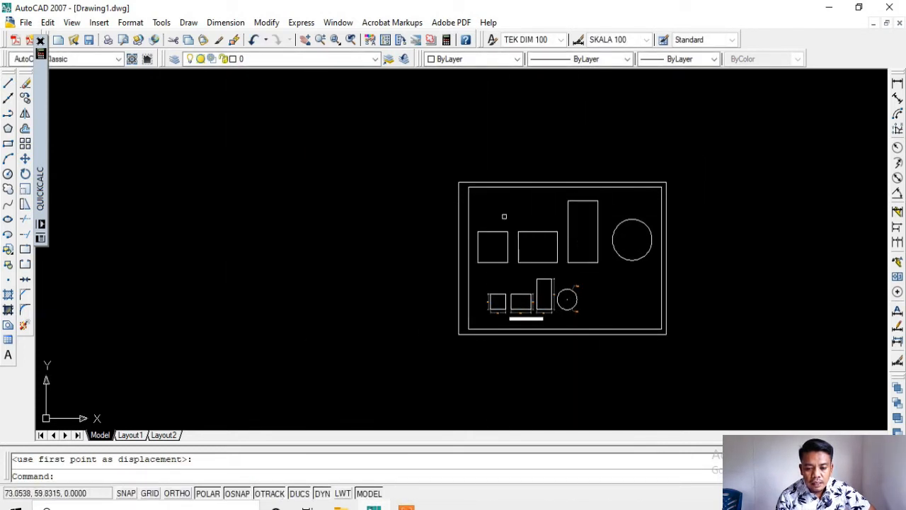
click(494, 262)
scroll(494, 264, up, 2)
scroll(572, 346, up, 4)
click(491, 345)
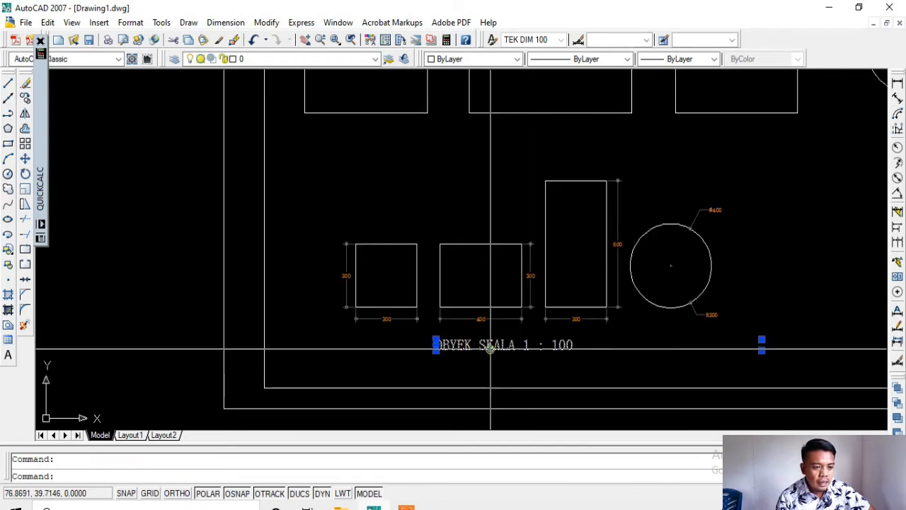
click(24, 99)
click(436, 344)
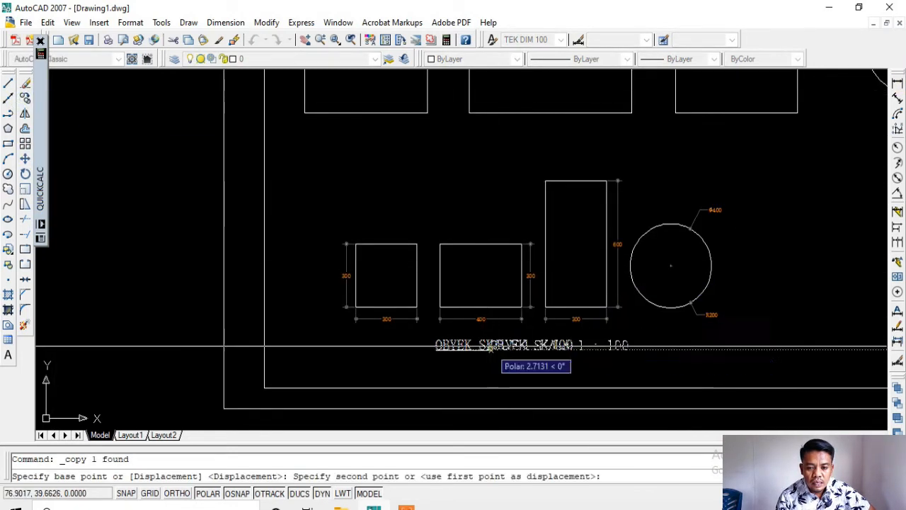
scroll(510, 139, up, 3)
click(447, 136)
key(Return)
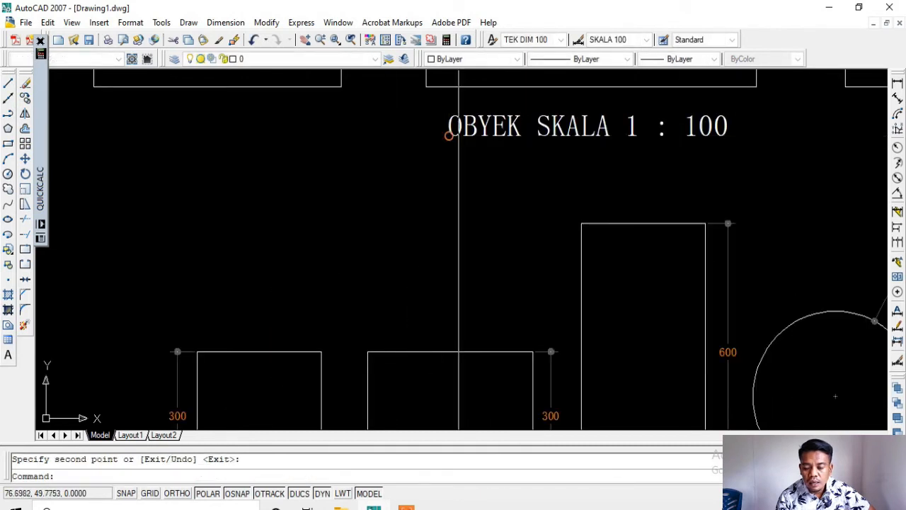
- Change the copied caption under the enlarged objects to read "OBYEK SKALA 1 : 50"
double_click(717, 125)
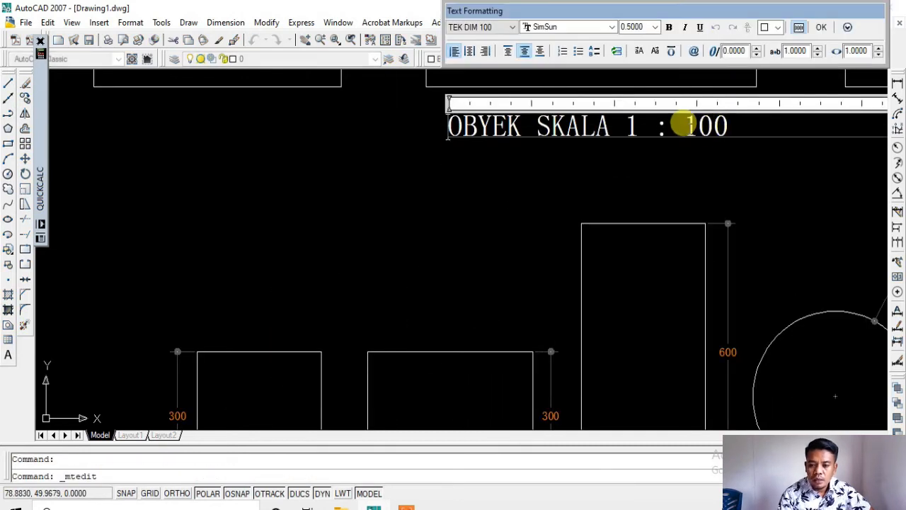
drag(683, 127, 850, 133)
text(5)
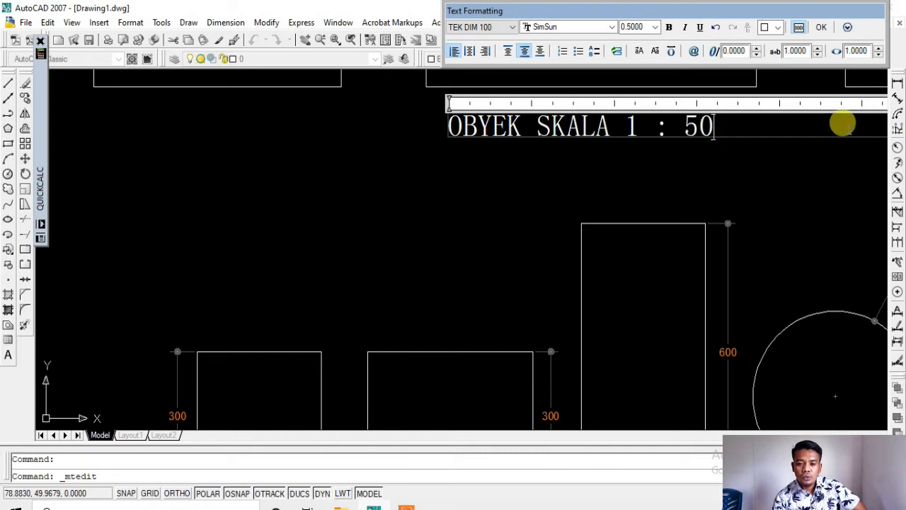
click(759, 191)
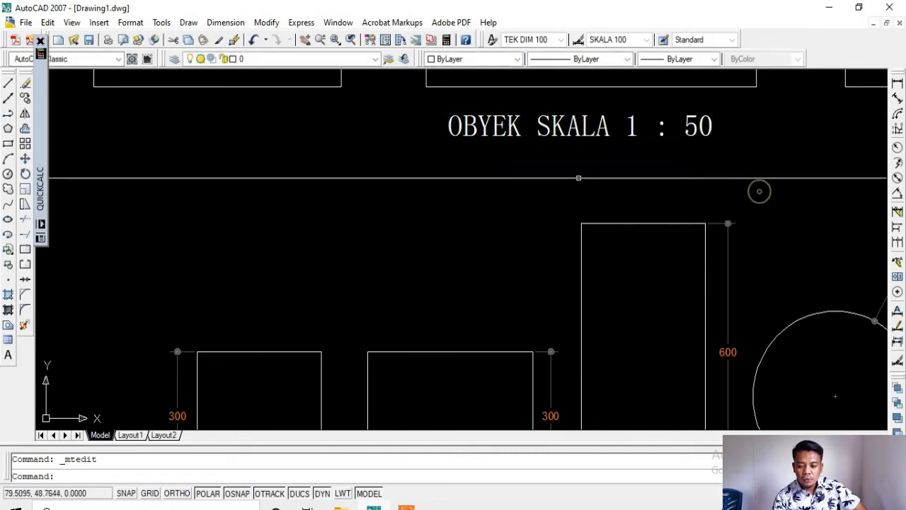
- Create a new dimension style named SKALA 50 for all dimensions, starting from SKALA 100
scroll(582, 173, down, 2)
middle_drag(587, 164, 529, 213)
scroll(531, 211, down, 2)
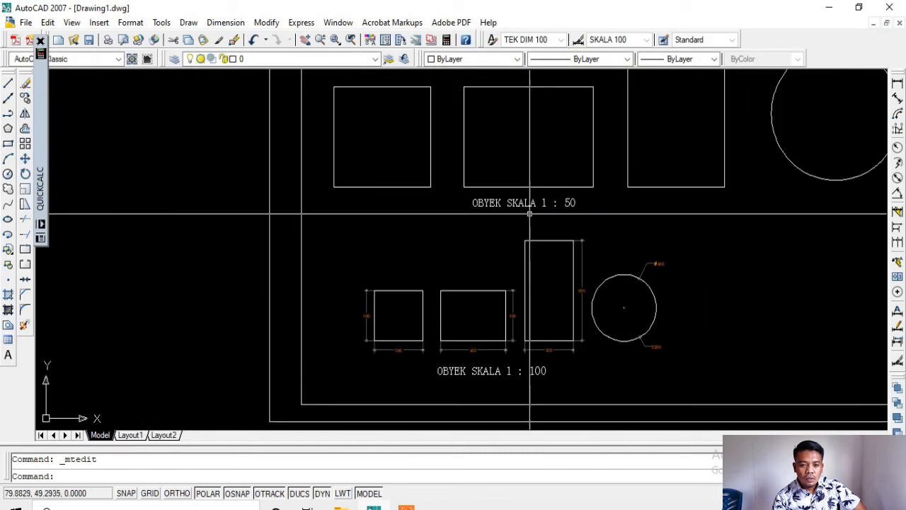
middle_drag(551, 168, 505, 231)
middle_drag(510, 149, 494, 192)
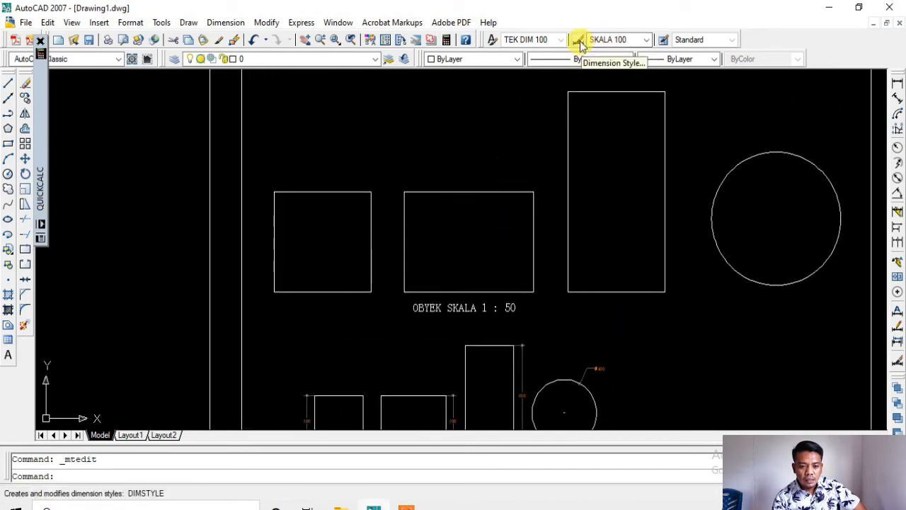
click(578, 41)
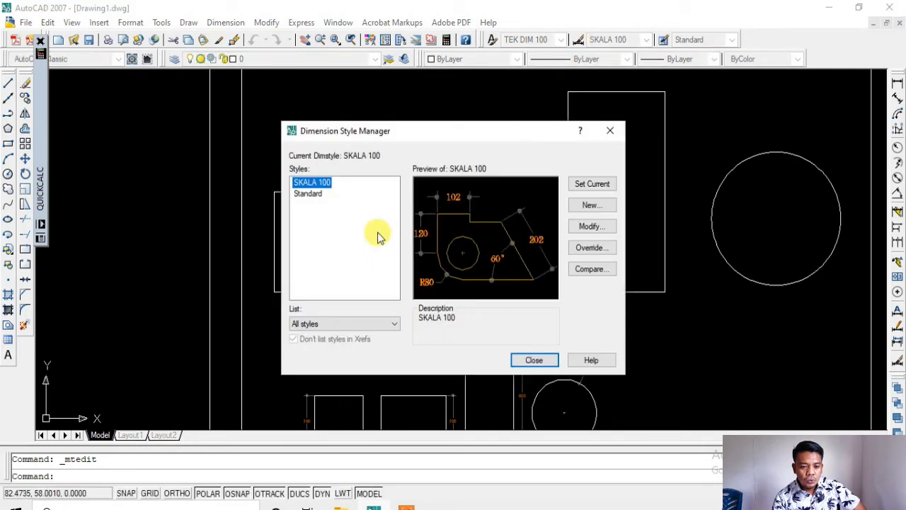
click(595, 209)
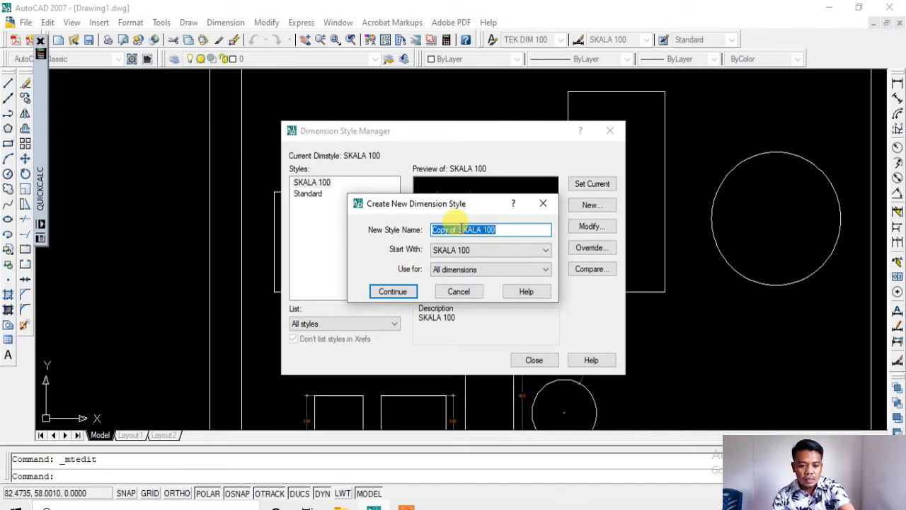
key(BackSpace)
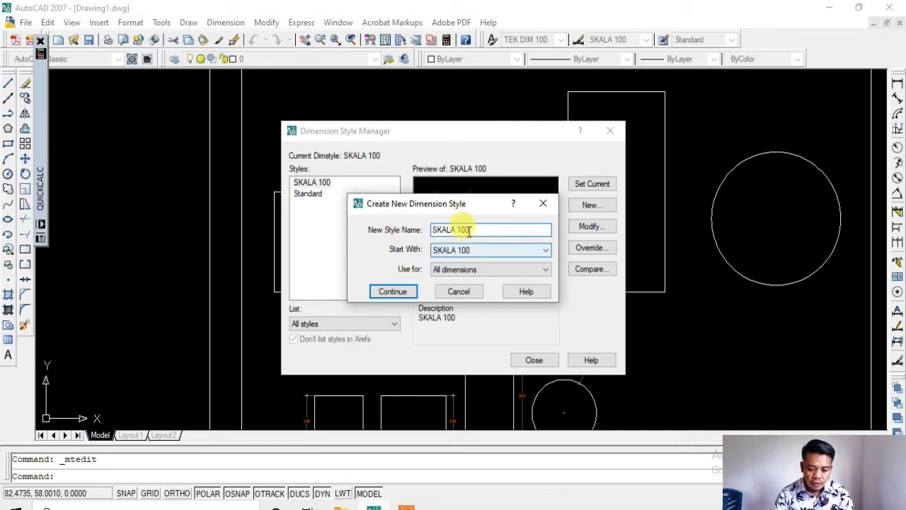
drag(470, 229, 449, 227)
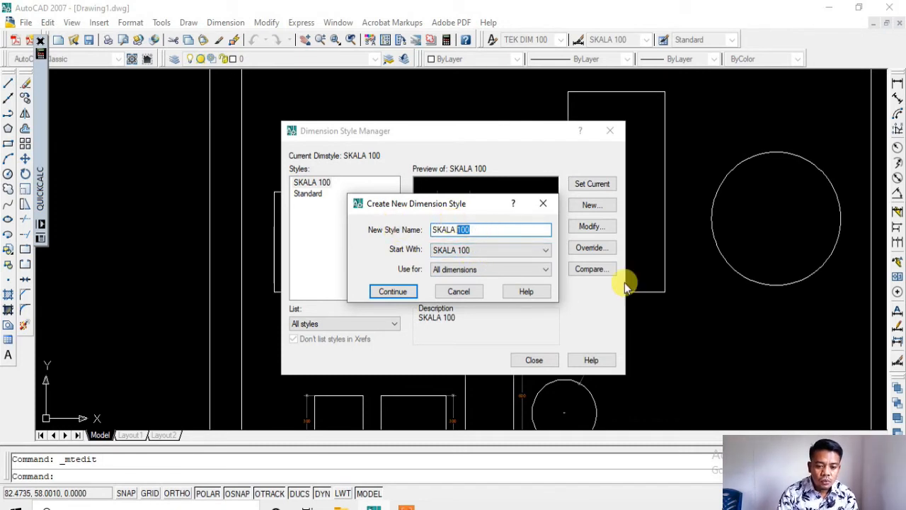
click(393, 293)
- Review the line and arrow settings of SKALA 50 and set its dimension text color to green
click(284, 122)
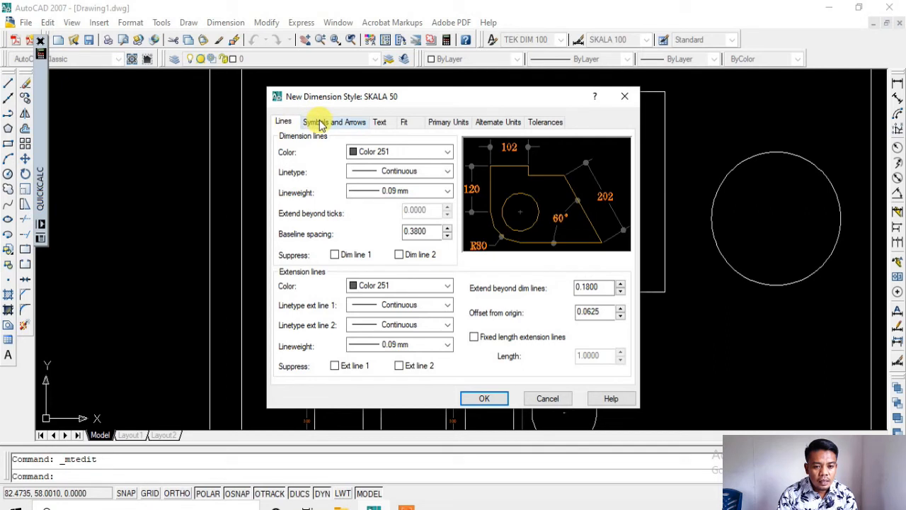
click(322, 123)
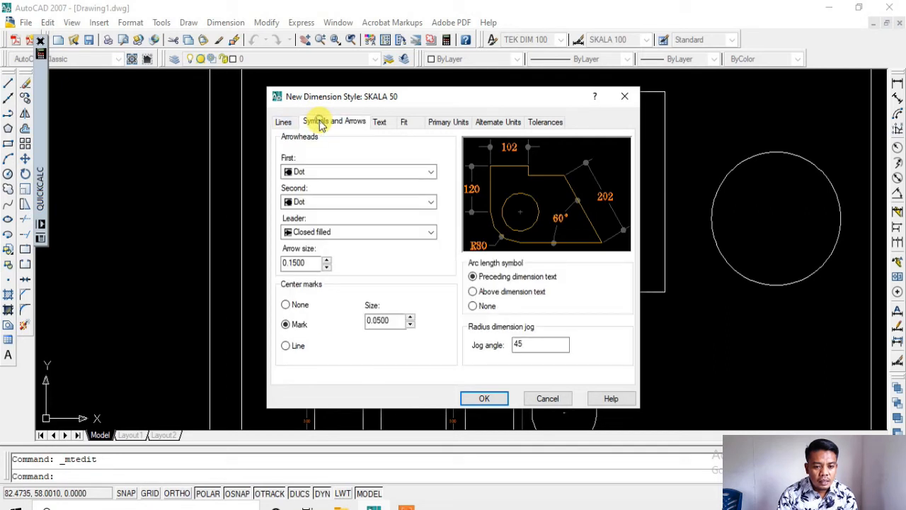
click(378, 121)
click(390, 178)
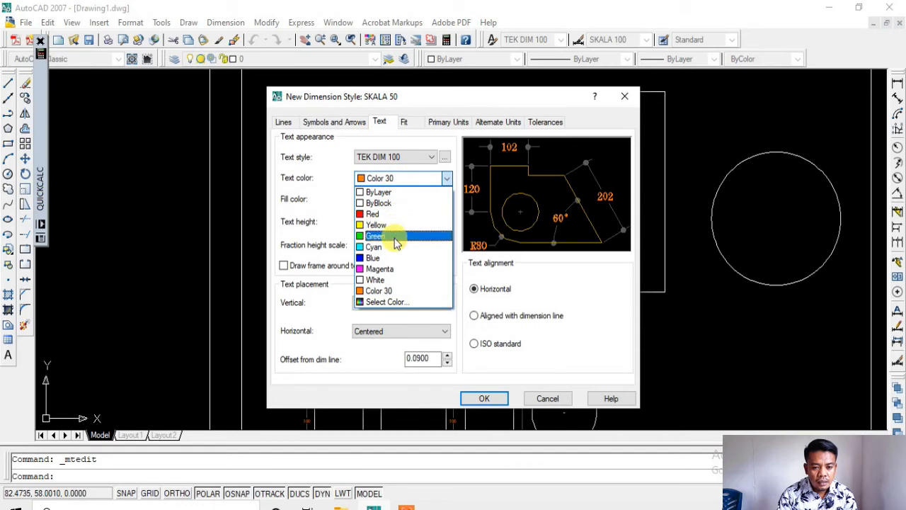
click(395, 237)
- Set the measurement scale factor of the SKALA 50 dimension style to 50
click(409, 124)
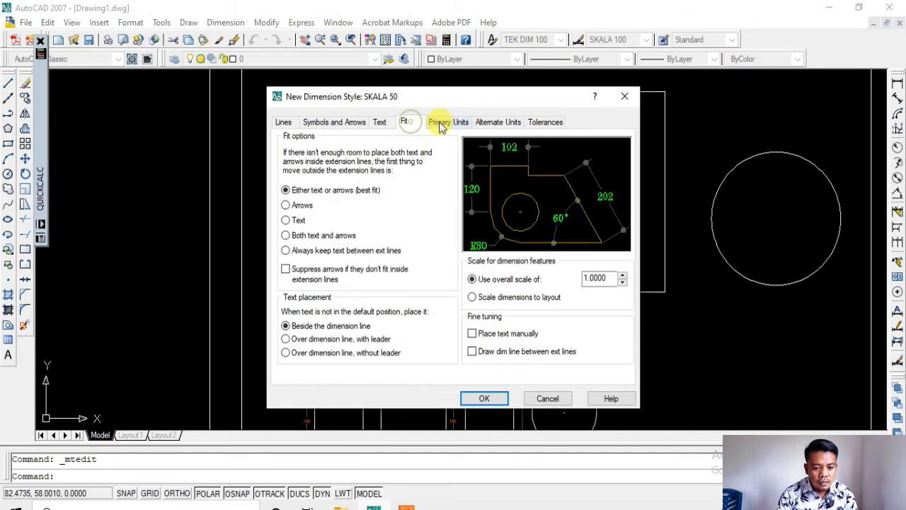
click(446, 122)
drag(429, 296, 343, 300)
text(50)
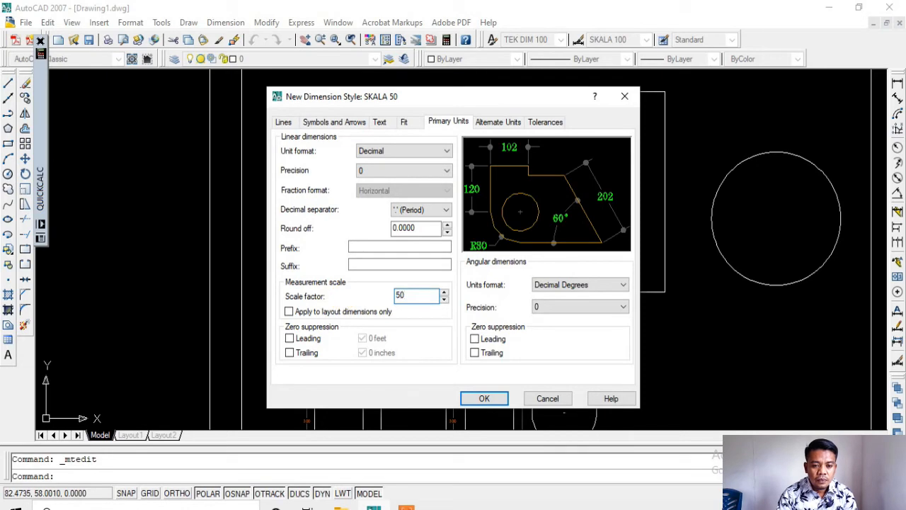
- Create a new text style named DIM 50 for the dimension text and set its font to Arial
click(379, 122)
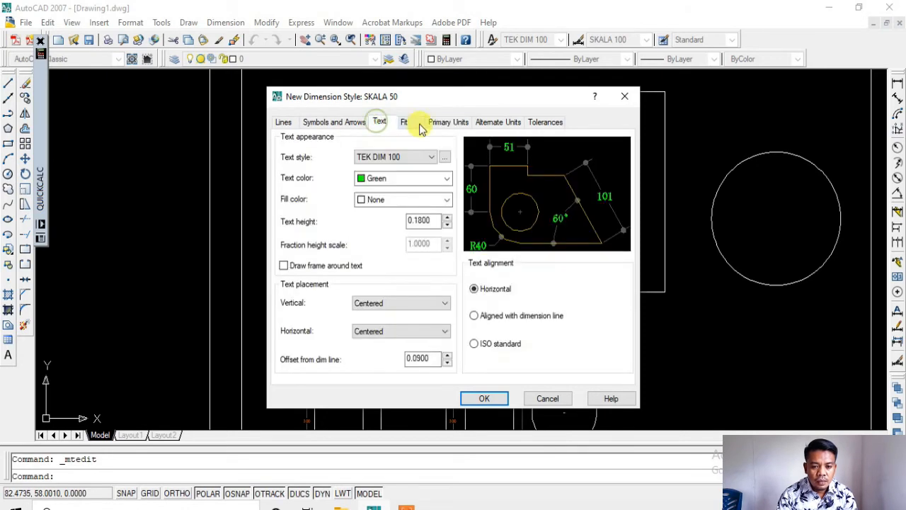
click(444, 157)
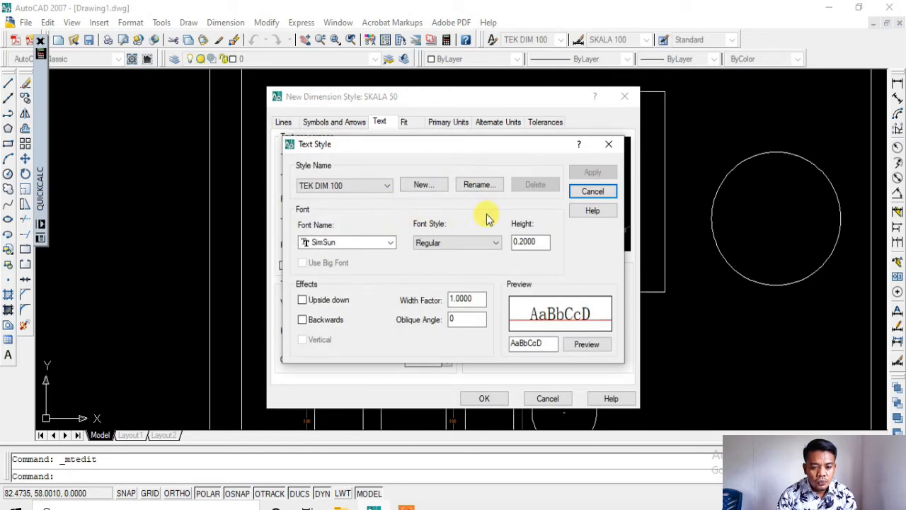
click(423, 184)
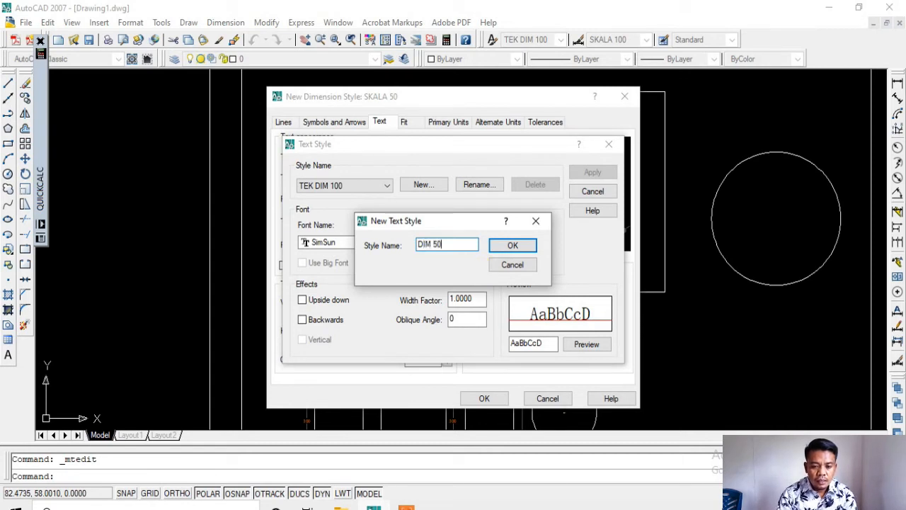
click(512, 247)
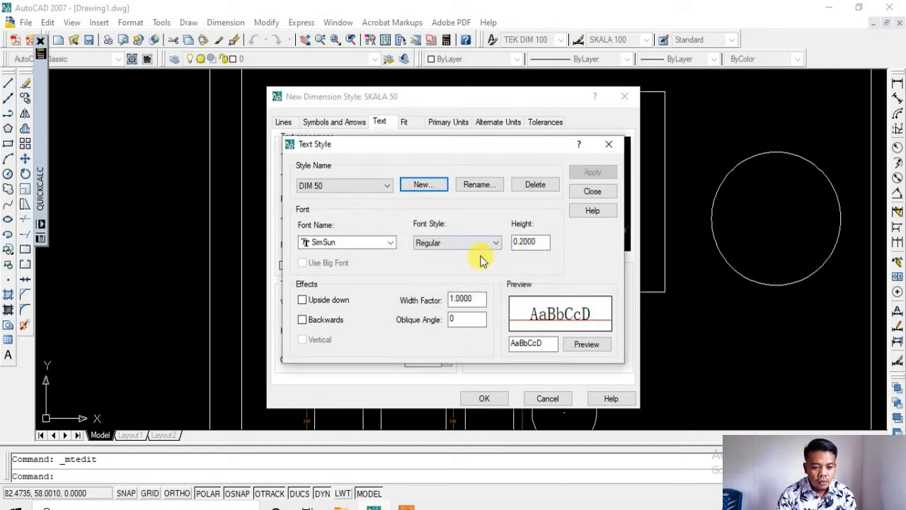
click(367, 241)
scroll(375, 274, up, 3)
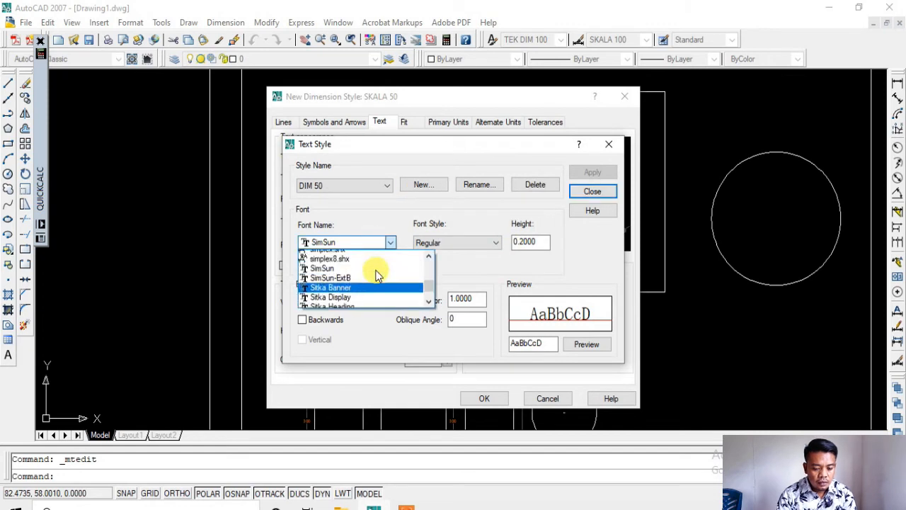
scroll(376, 275, up, 1)
scroll(376, 276, down, 1)
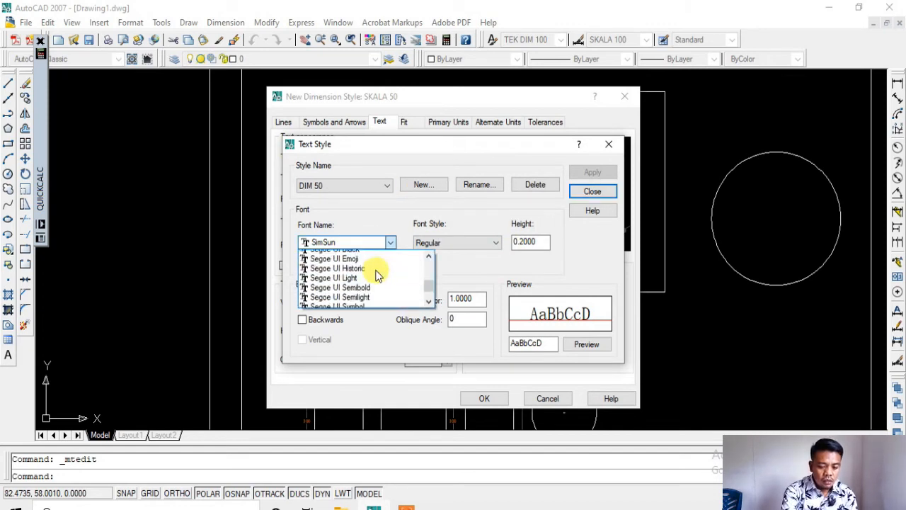
key(a)
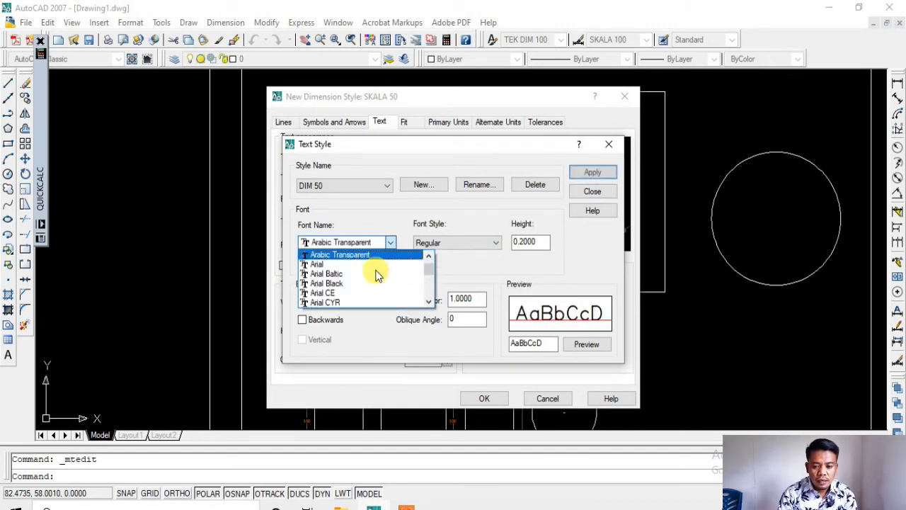
click(367, 265)
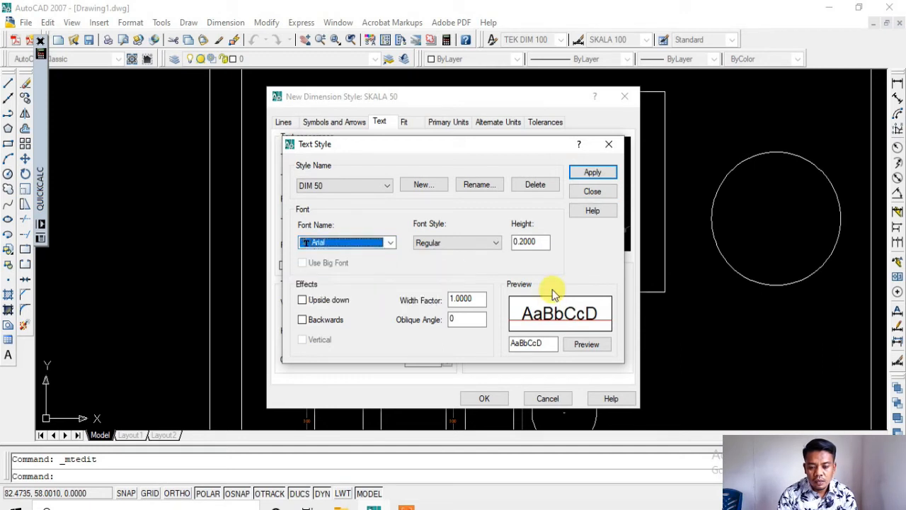
- Apply a text height of 0.3 to DIM 50 and assign it as the text style of SKALA 50
click(539, 243)
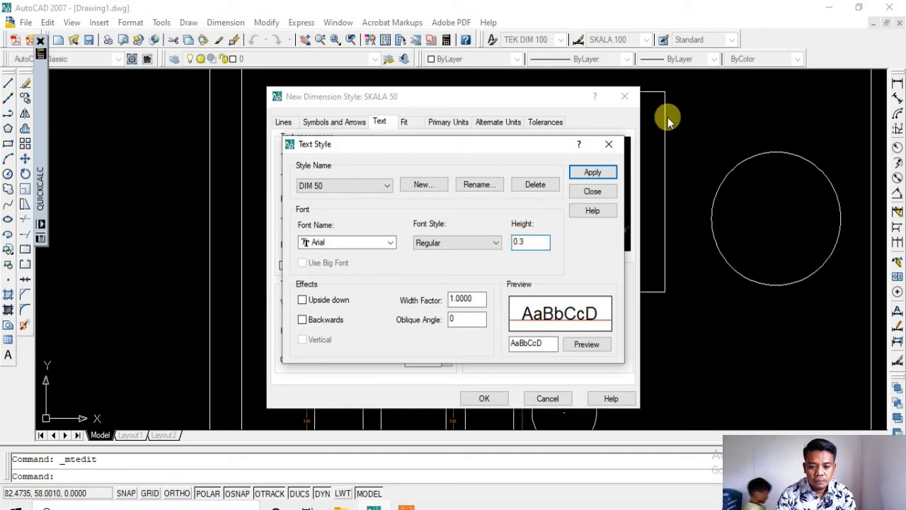
click(592, 172)
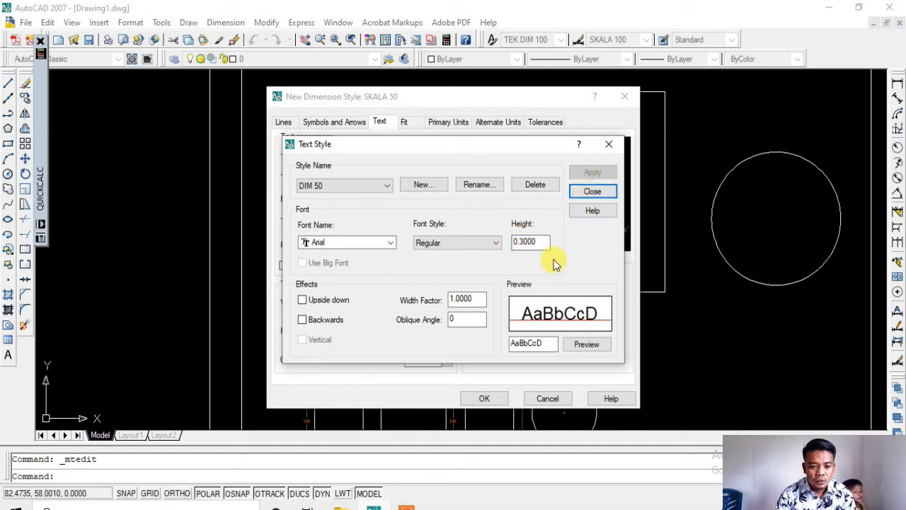
click(593, 191)
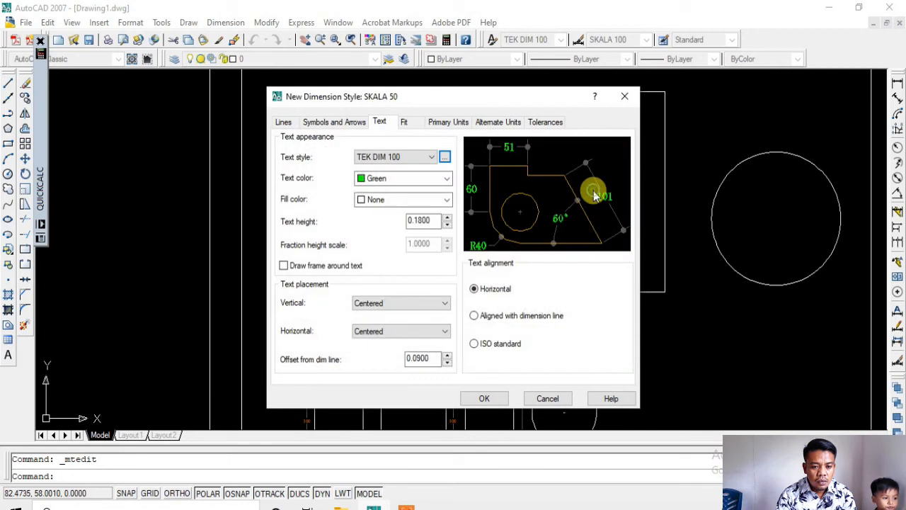
click(390, 157)
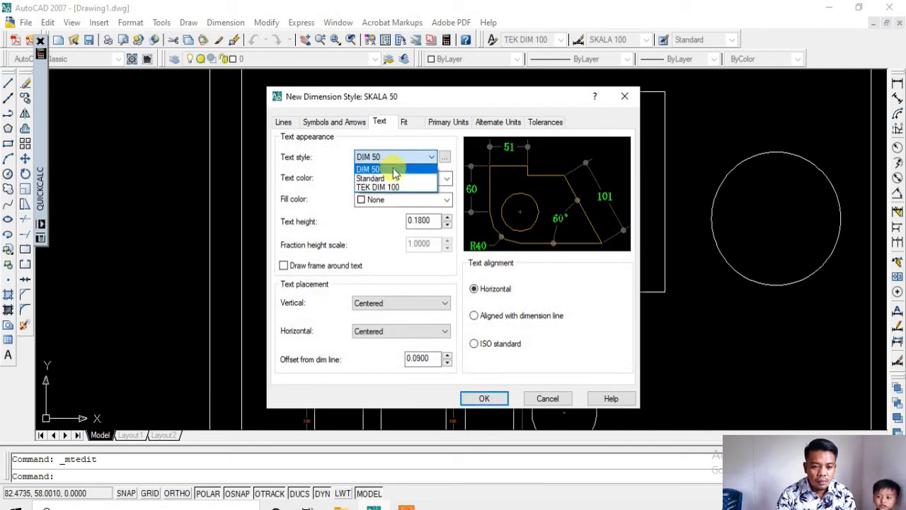
click(394, 170)
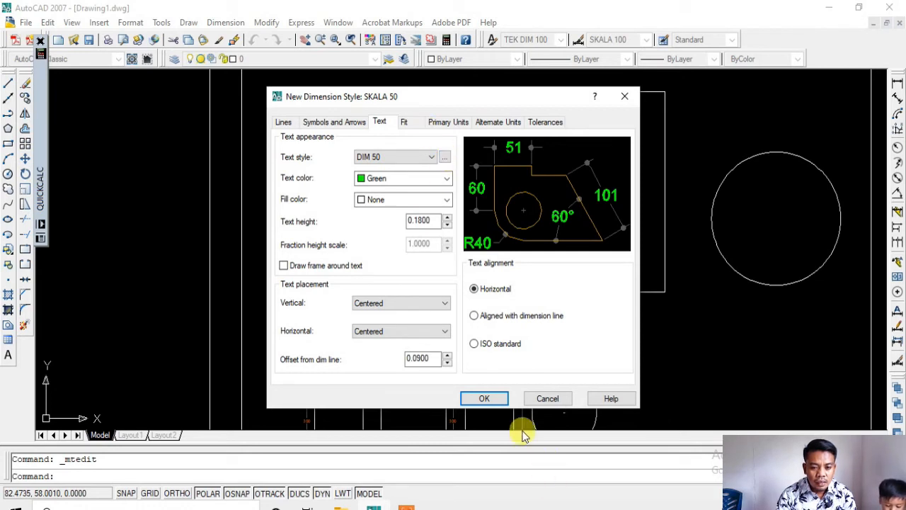
- Save the SKALA 50 dimension style and make it the current style
click(484, 398)
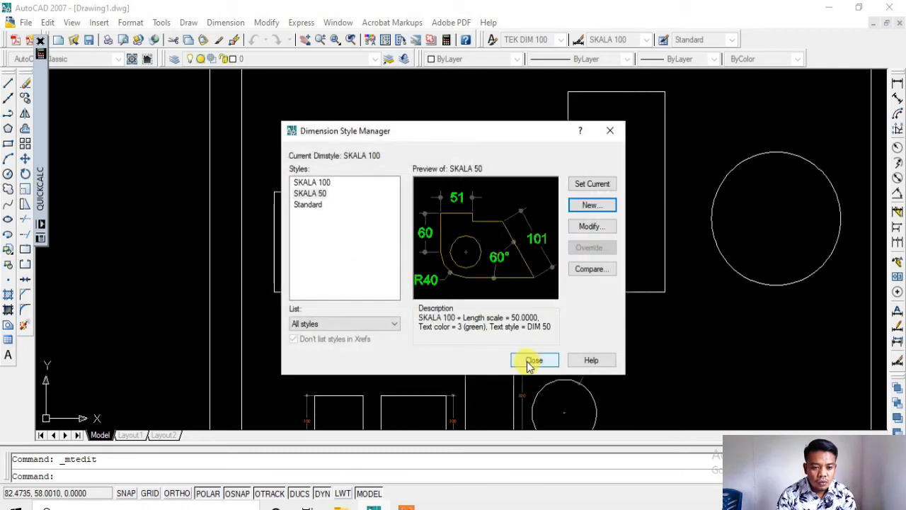
click(317, 193)
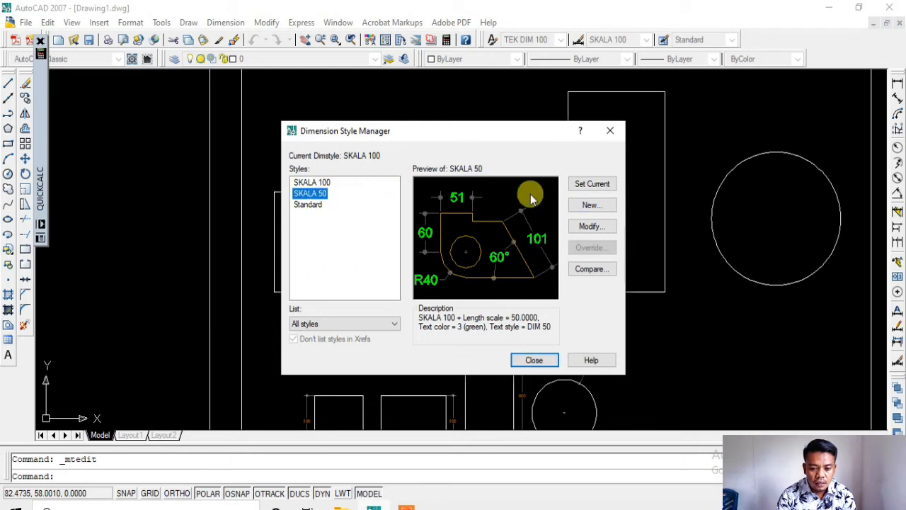
click(595, 185)
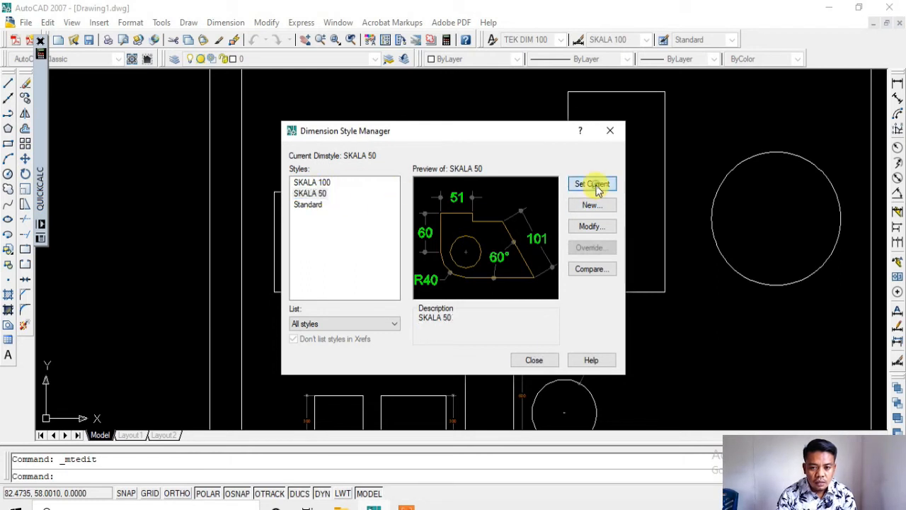
click(534, 361)
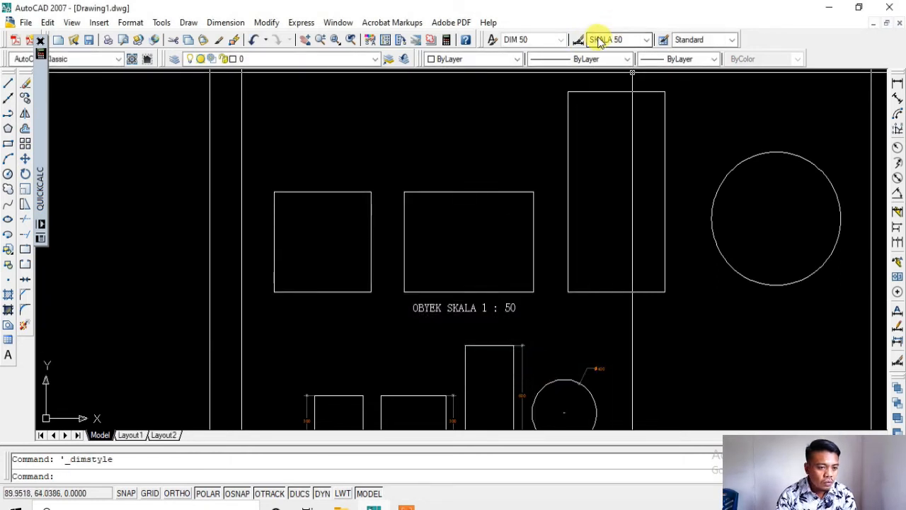
- Add a linear dimension for the width of the leftmost 1:50 square, placed below its lower edge
mouse_move(40, 42)
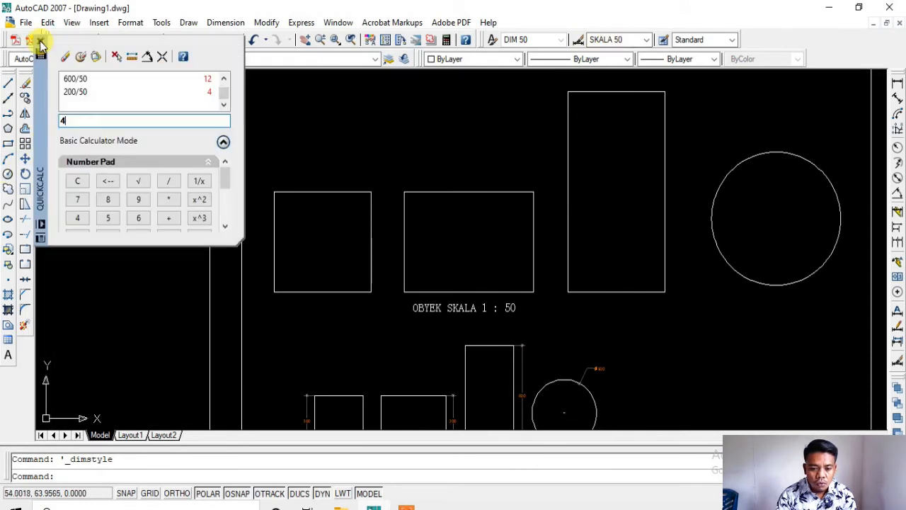
click(897, 83)
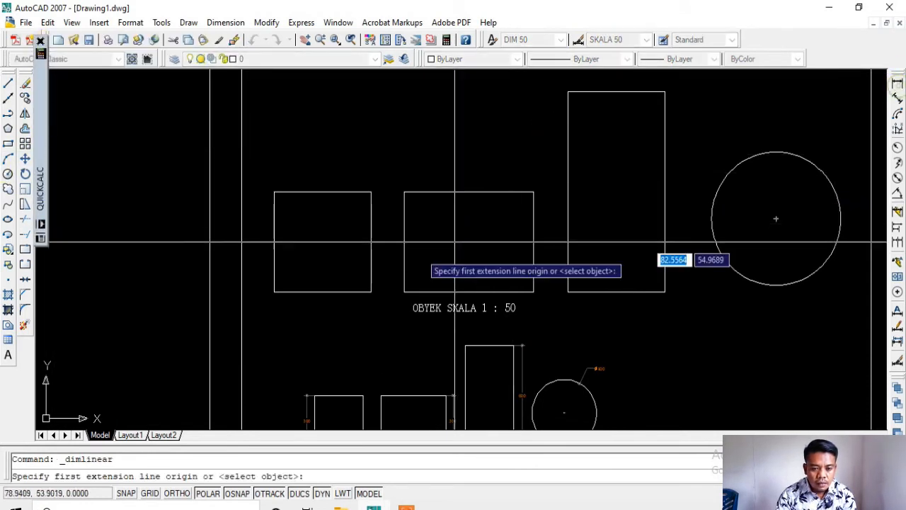
middle_drag(350, 324, 476, 222)
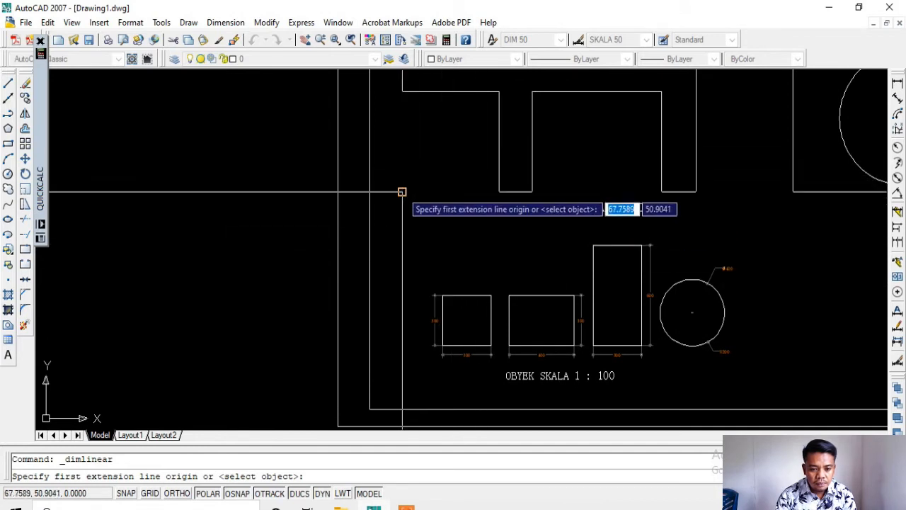
click(401, 191)
click(499, 191)
scroll(459, 204, up, 3)
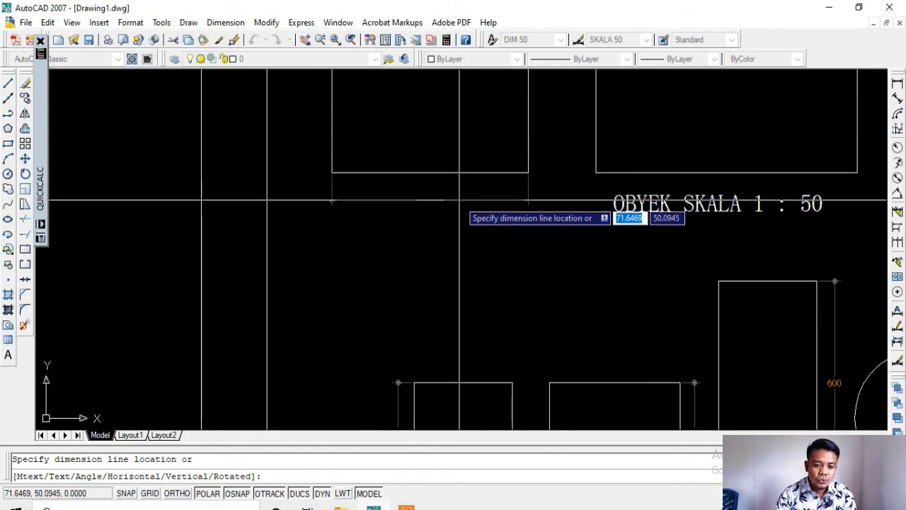
click(458, 200)
- Add a linear dimension for the height of the leftmost 1:50 square, placed beside its right edge
scroll(457, 200, down, 3)
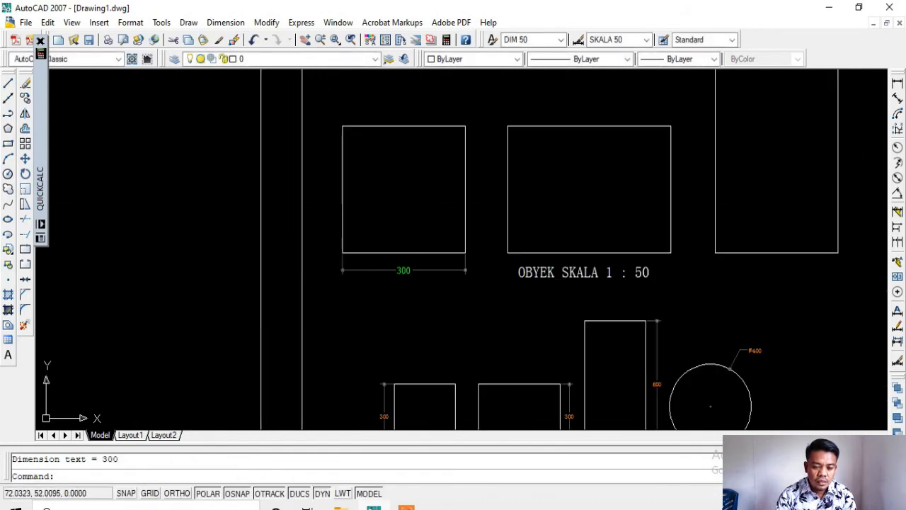
key(Return)
click(465, 126)
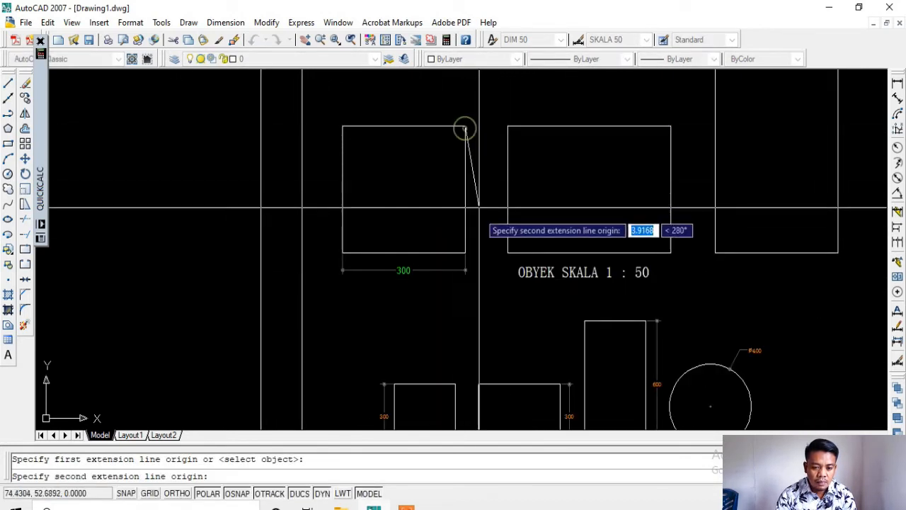
scroll(465, 253, up, 4)
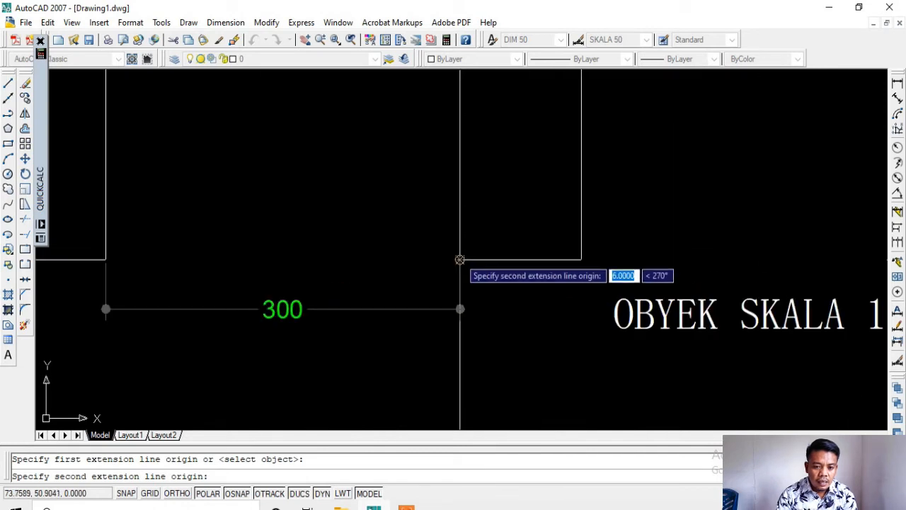
click(460, 258)
scroll(461, 258, down, 4)
scroll(464, 258, up, 2)
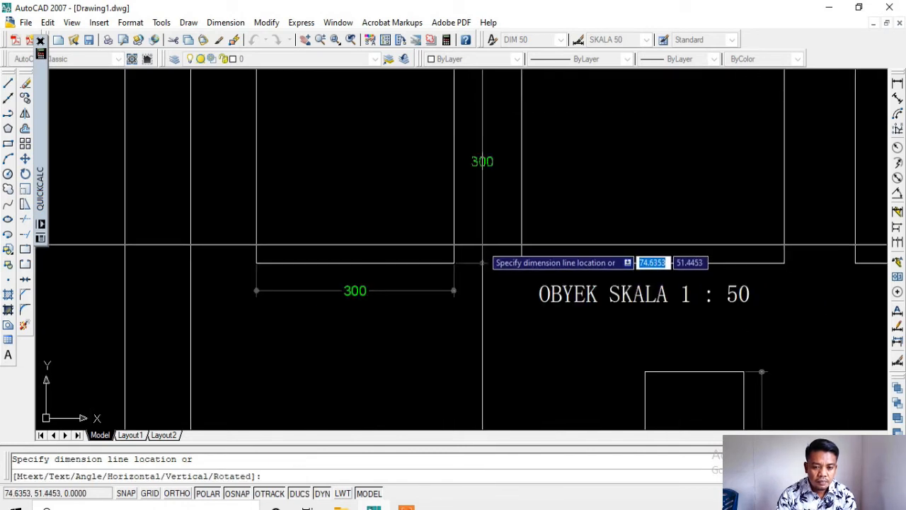
click(481, 261)
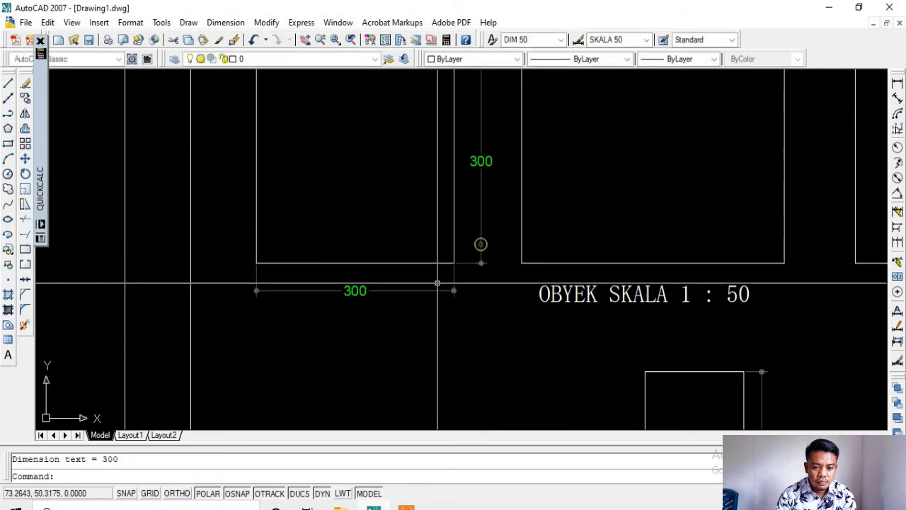
- Dimension the middle 1:50 rectangle with its width above the upper edge and its height beside the right edge
scroll(481, 243, down, 3)
scroll(485, 264, up, 3)
key(Return)
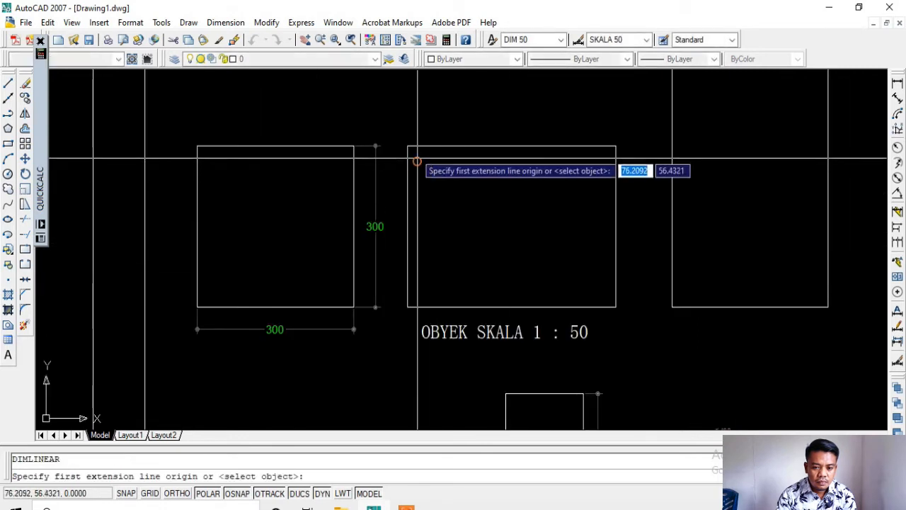
click(406, 145)
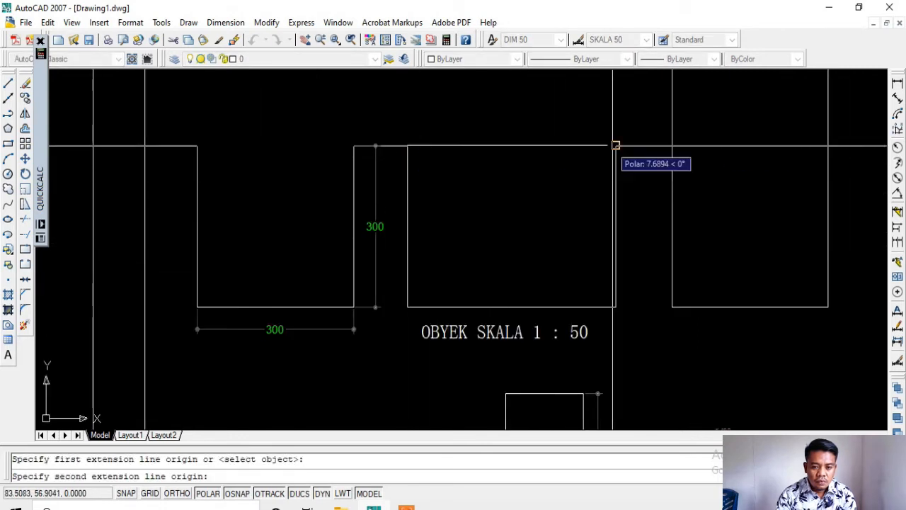
click(616, 145)
click(602, 118)
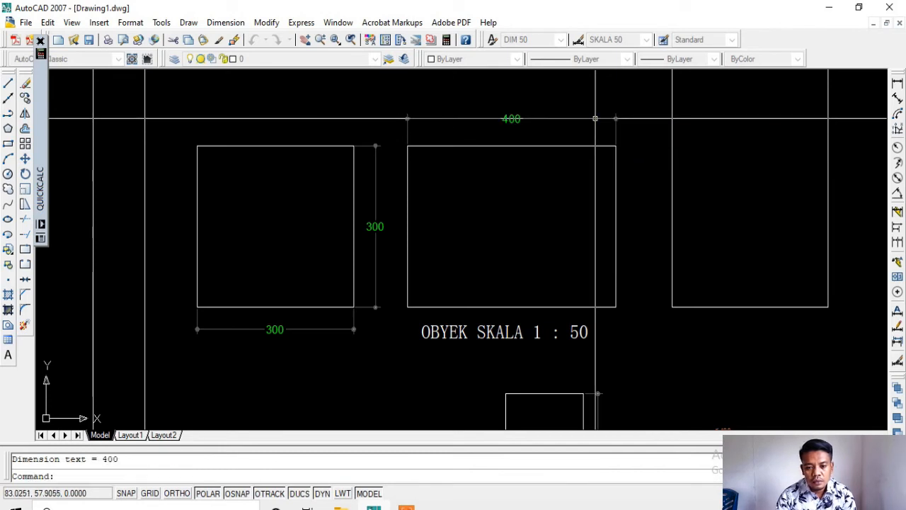
key(Return)
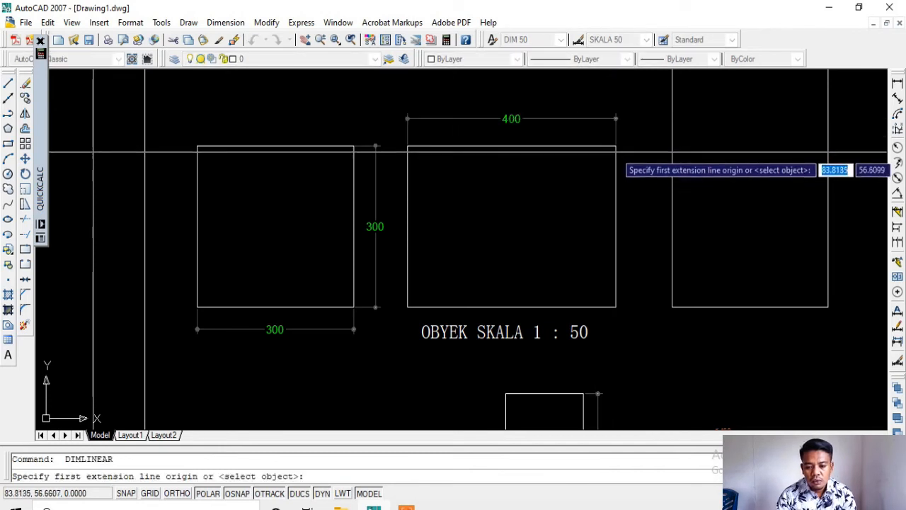
click(615, 145)
click(616, 307)
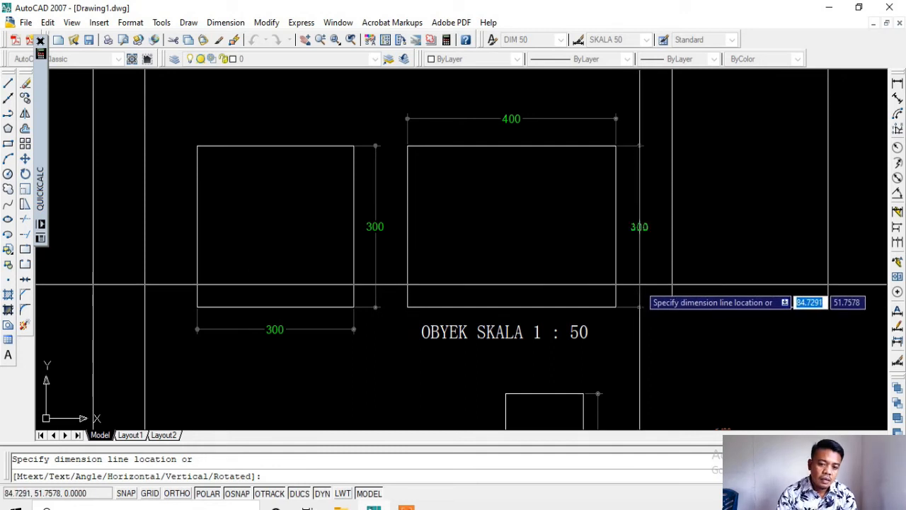
click(639, 285)
- Dimension the tall 1:50 rectangle with its width below the lower edge and its height beside the right edge
middle_drag(528, 243, 408, 251)
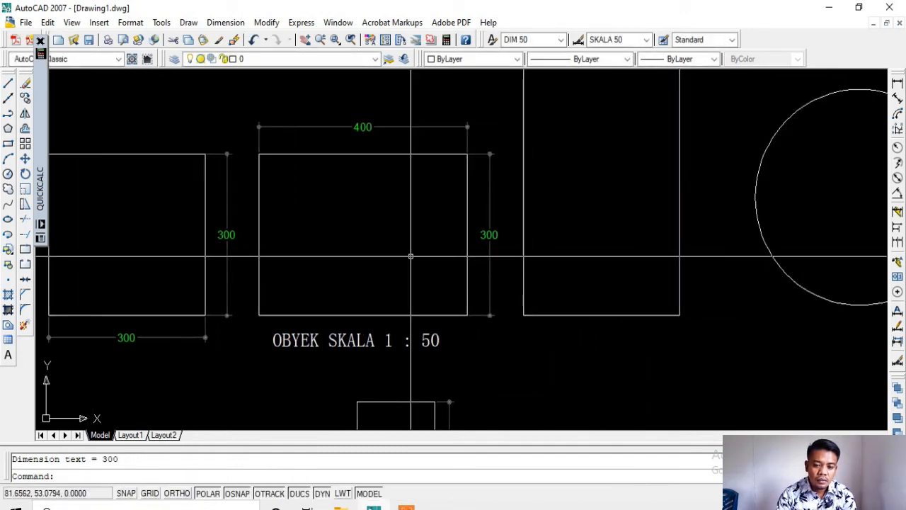
scroll(408, 251, down, 3)
key(Return)
click(481, 292)
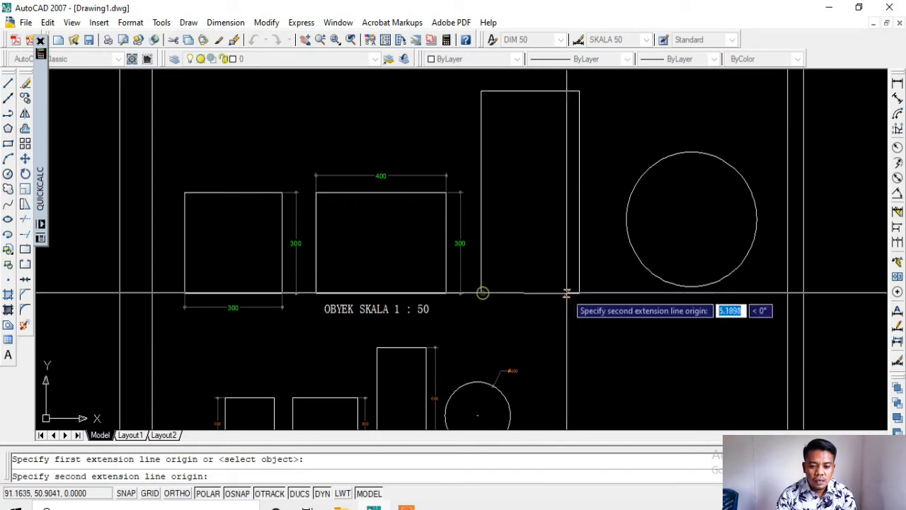
click(579, 293)
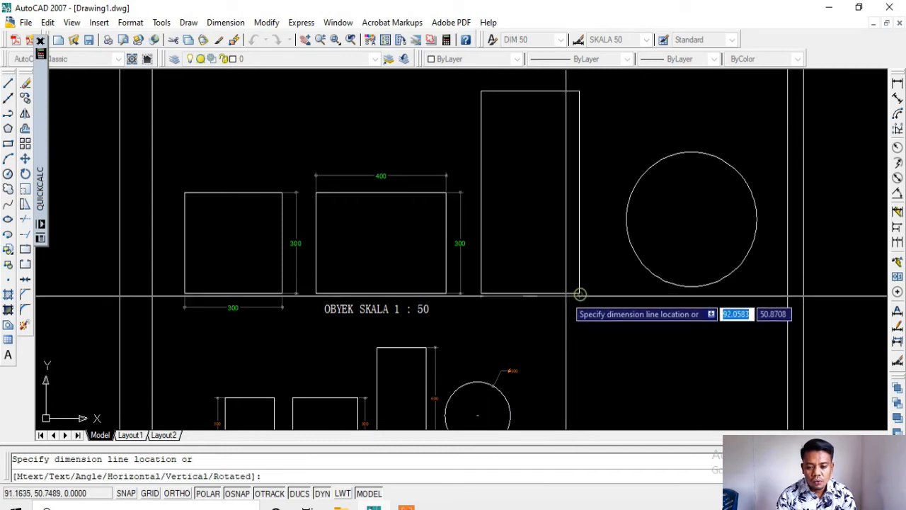
click(538, 312)
middle_drag(534, 309, 494, 348)
key(Return)
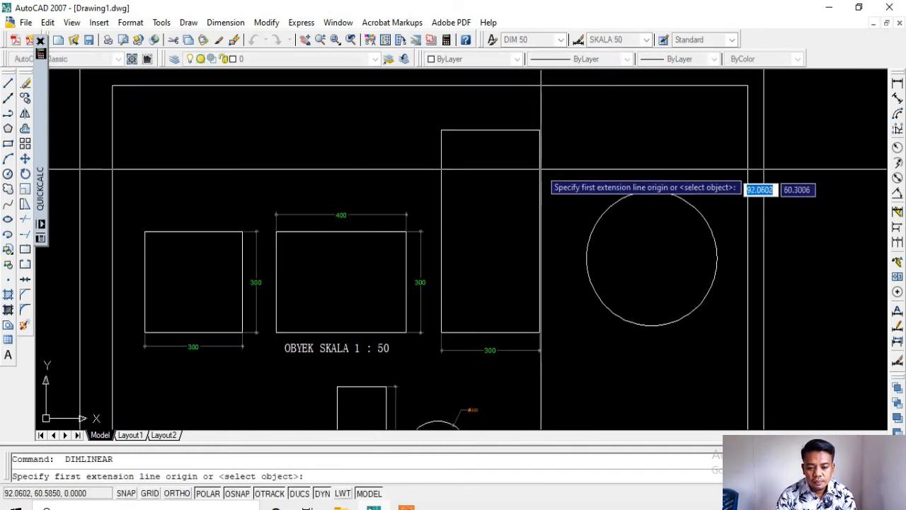
click(539, 130)
click(539, 331)
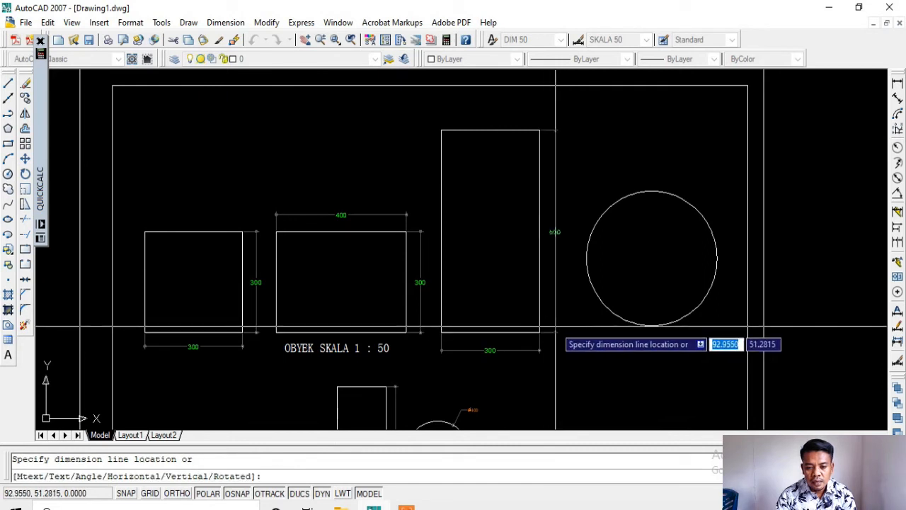
click(554, 327)
- Add a horizontal linear dimension across the 1:50 circle between its left and right quadrants, placed below it
middle_drag(550, 324, 463, 318)
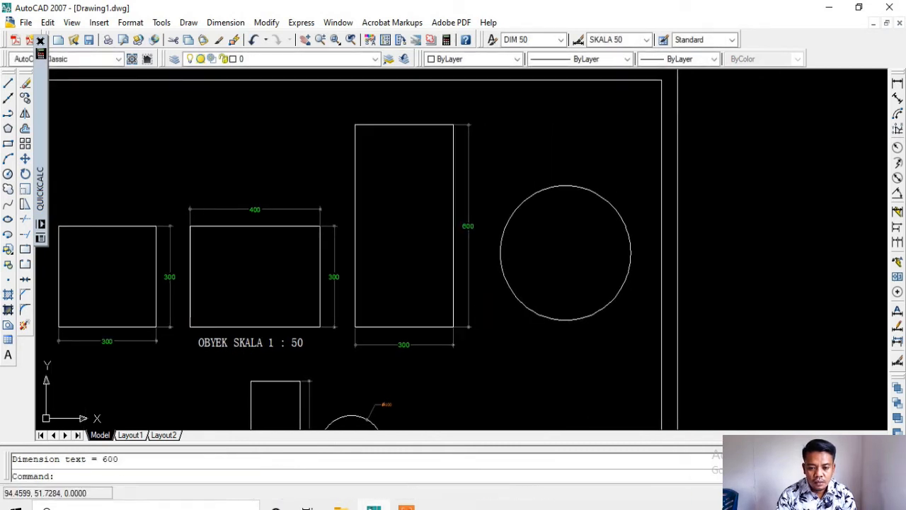
key(Return)
click(500, 253)
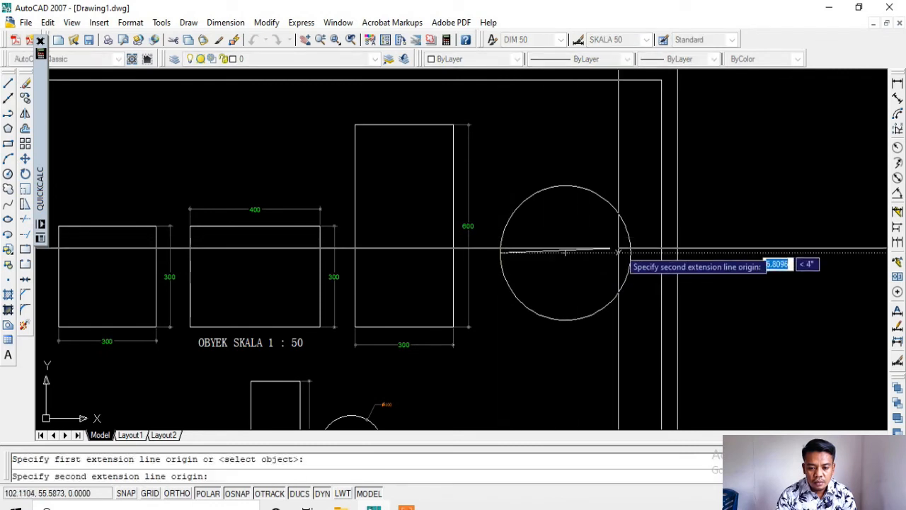
click(630, 253)
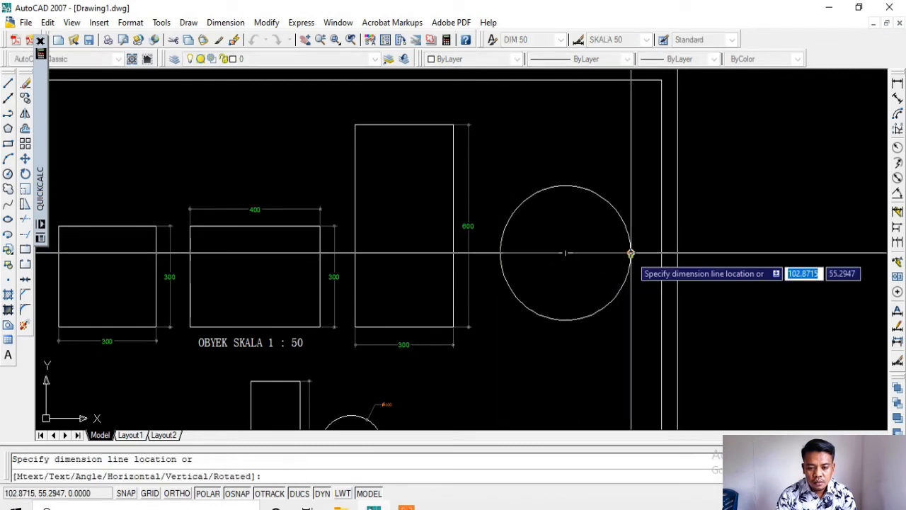
click(576, 348)
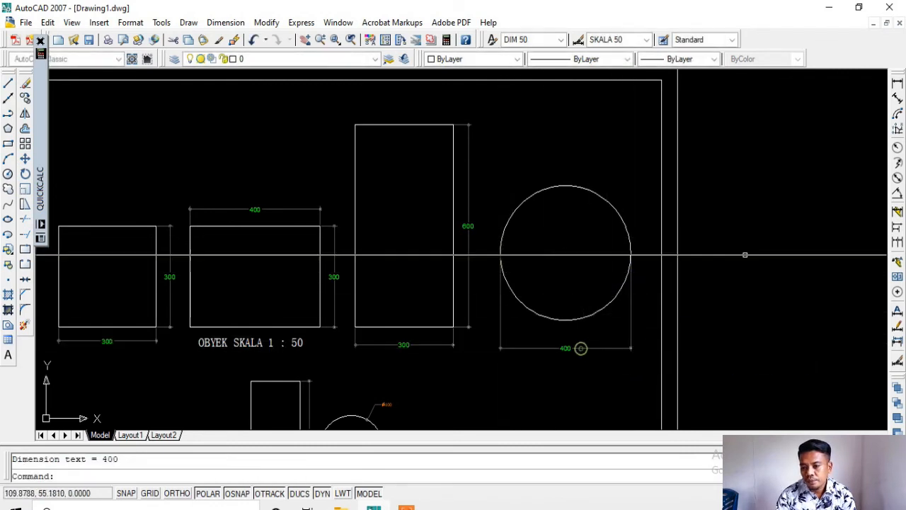
- Add a radius dimension to the 1:50 circle with its text outside the upper-right edge
click(897, 153)
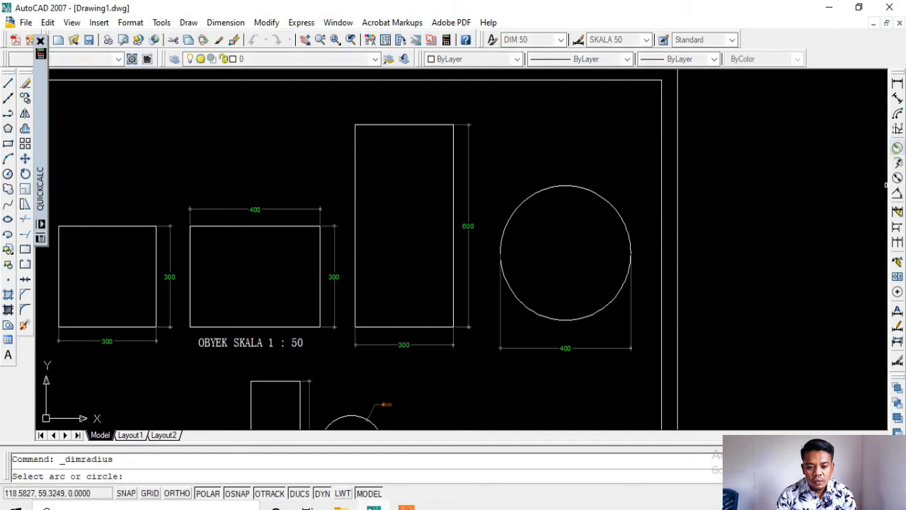
click(557, 185)
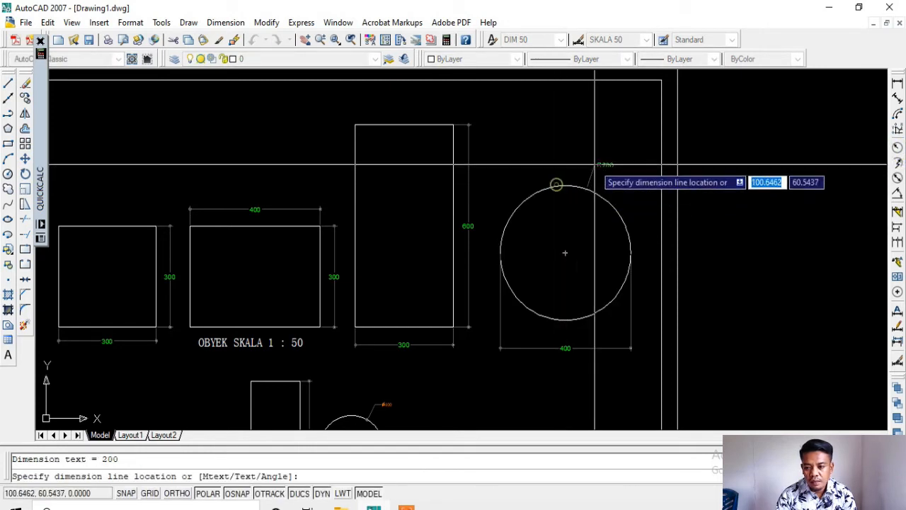
click(607, 164)
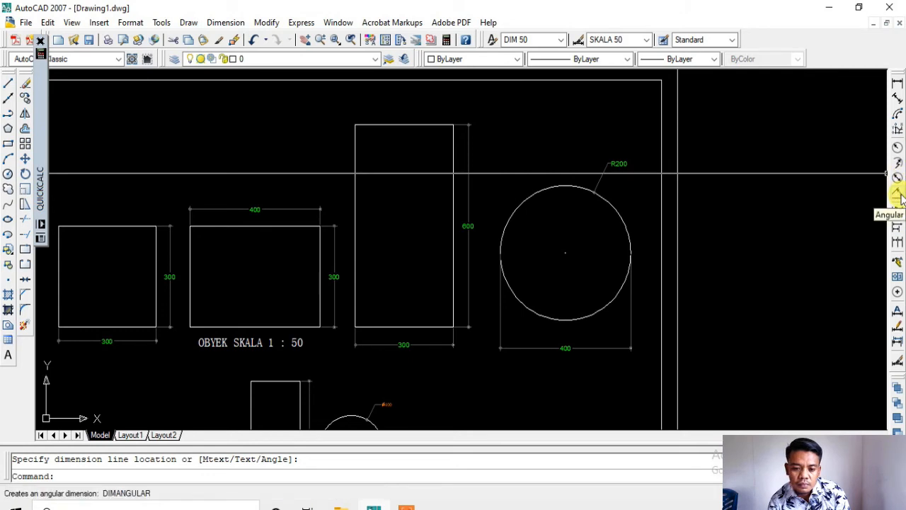
- Add a diameter dimension to the 1:50 circle with its text outside the upper-left edge
click(897, 149)
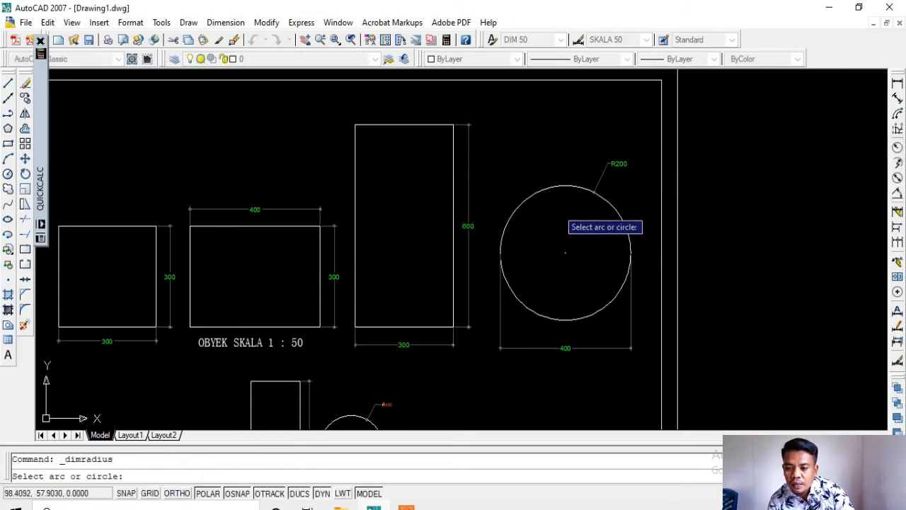
key(Escape)
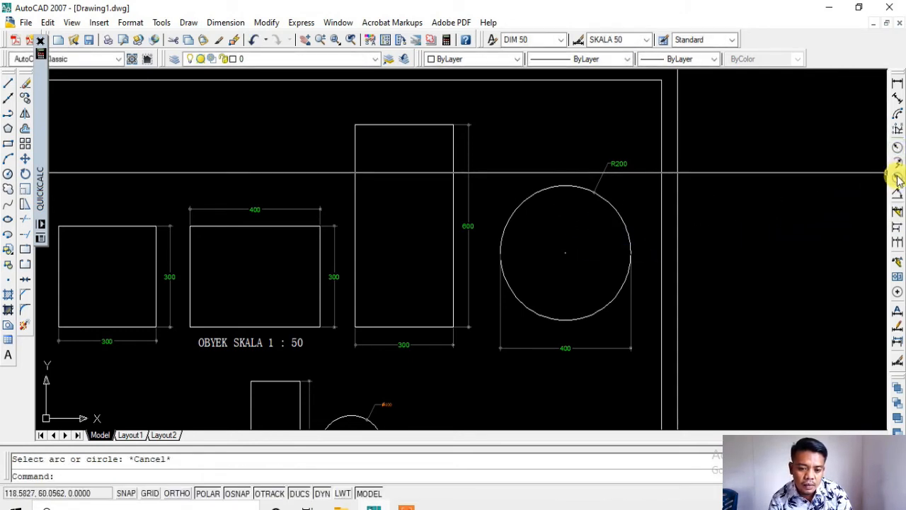
click(897, 178)
click(511, 210)
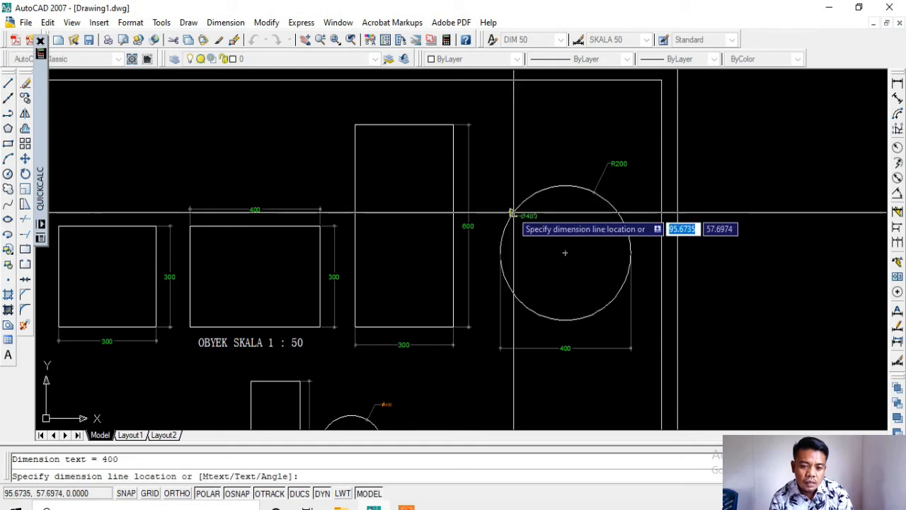
scroll(510, 202, up, 3)
click(510, 190)
scroll(529, 192, down, 4)
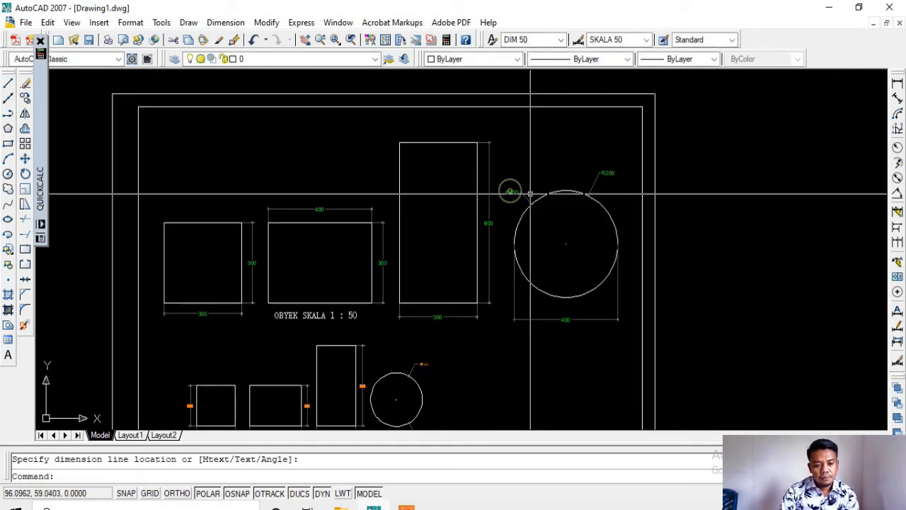
middle_drag(453, 308, 502, 245)
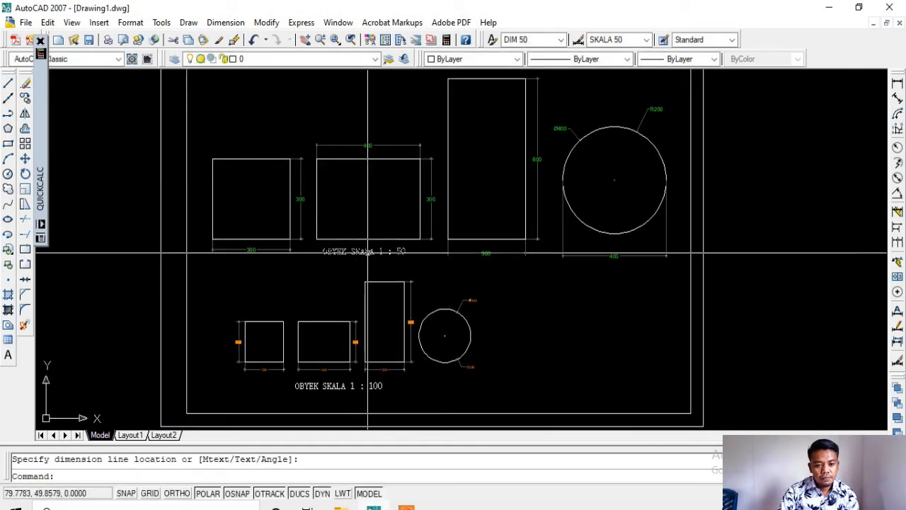
- Move the 1:50 shapes with their dimensions and caption straight up, closer to the frame's upper edge
scroll(299, 192, down, 3)
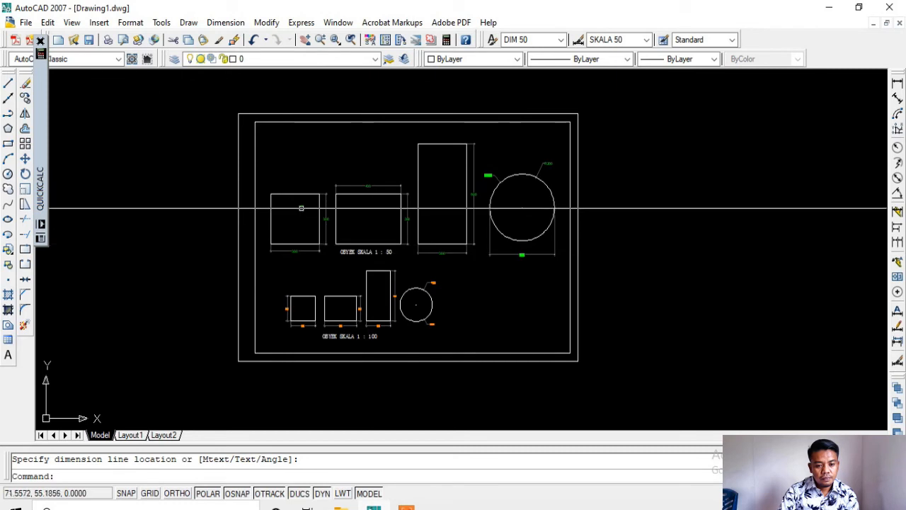
click(141, 128)
click(545, 261)
text(m)
key(Return)
scroll(483, 196, up, 5)
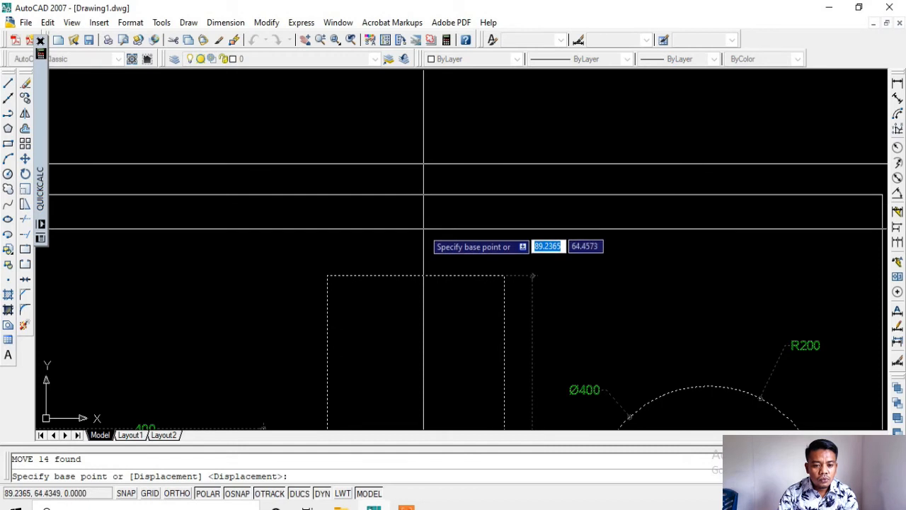
click(423, 195)
click(423, 193)
scroll(423, 193, down, 6)
- Move the "OBYEK SKALA 1 : 50" caption down and right so it sits centrally below the row of 1:50 shapes
text(m)
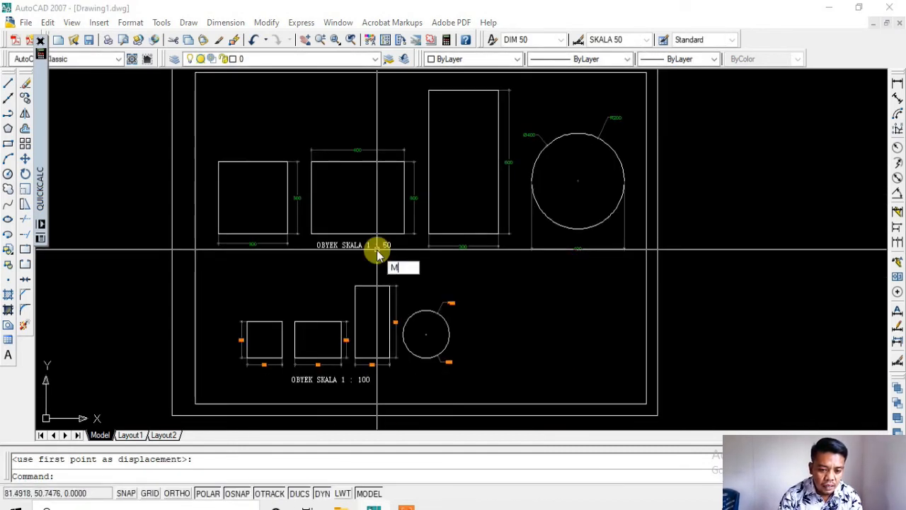
key(Return)
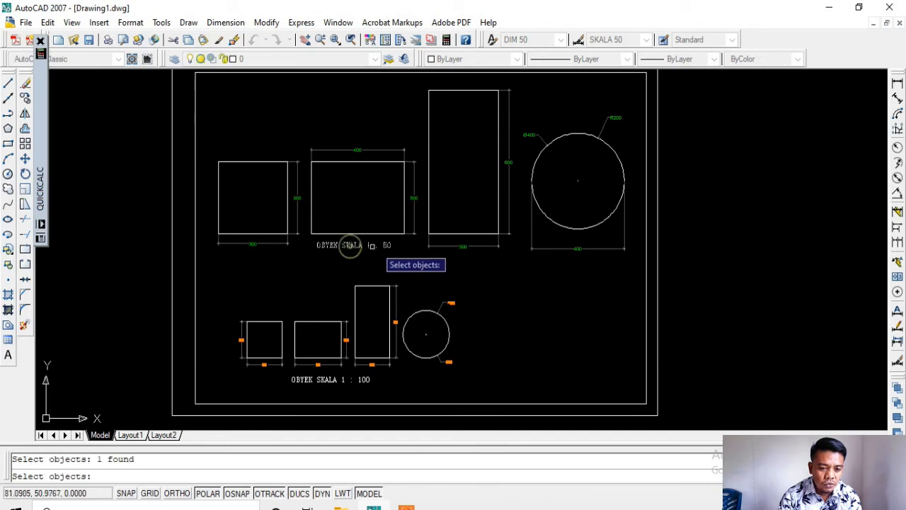
key(Return)
scroll(362, 259, up, 3)
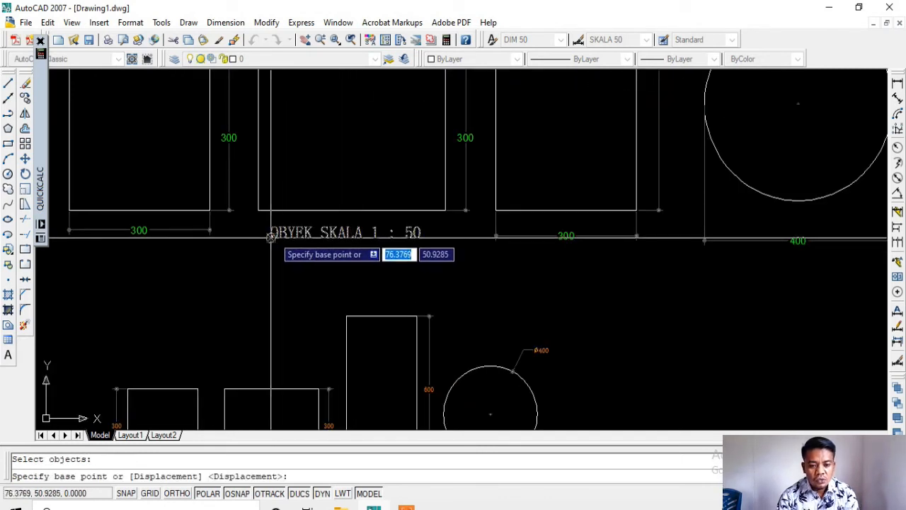
click(271, 237)
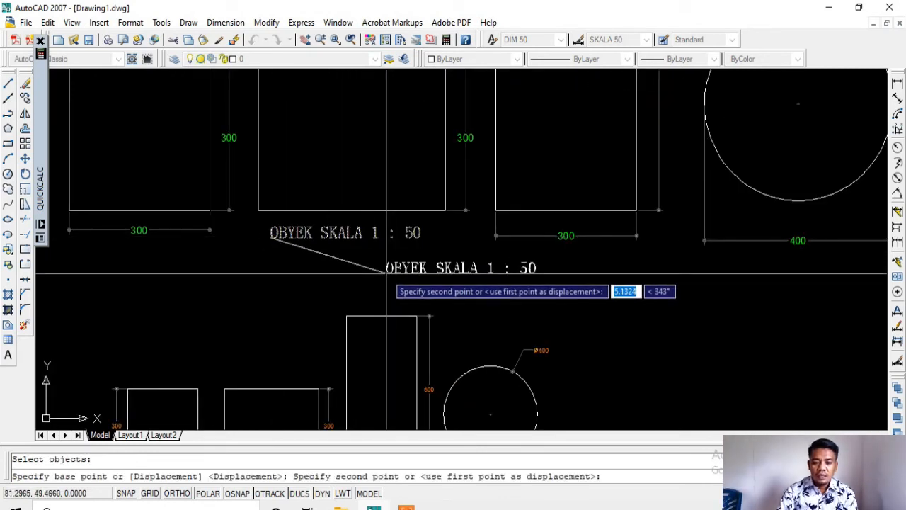
click(385, 272)
scroll(486, 241, down, 5)
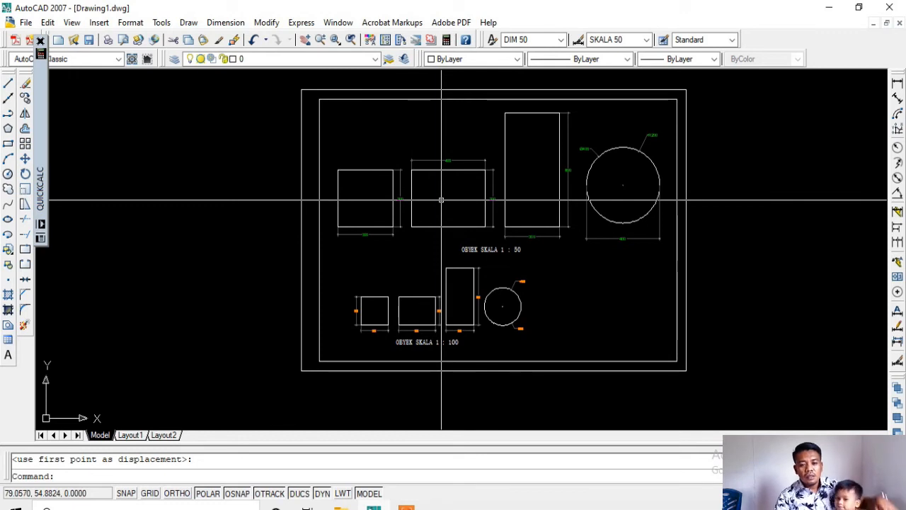
- Close the QuickCalc palette
scroll(523, 206, down, 2)
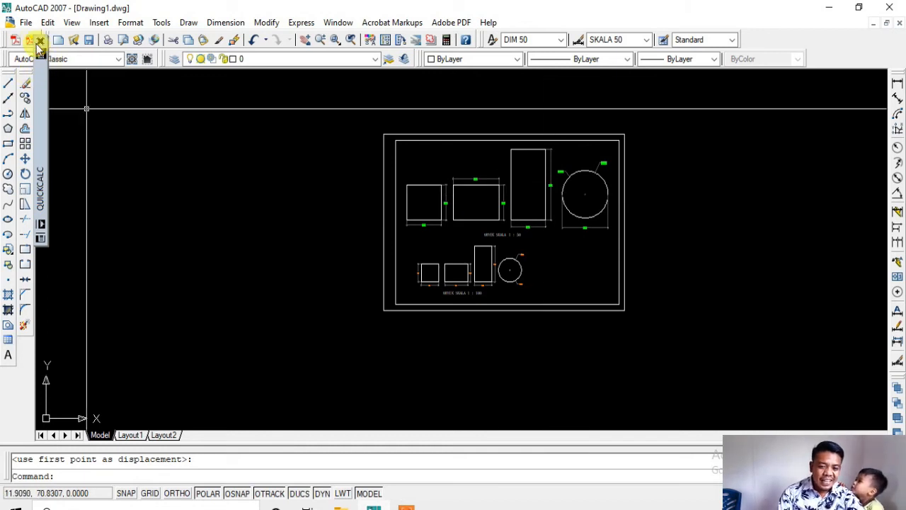
mouse_move(40, 43)
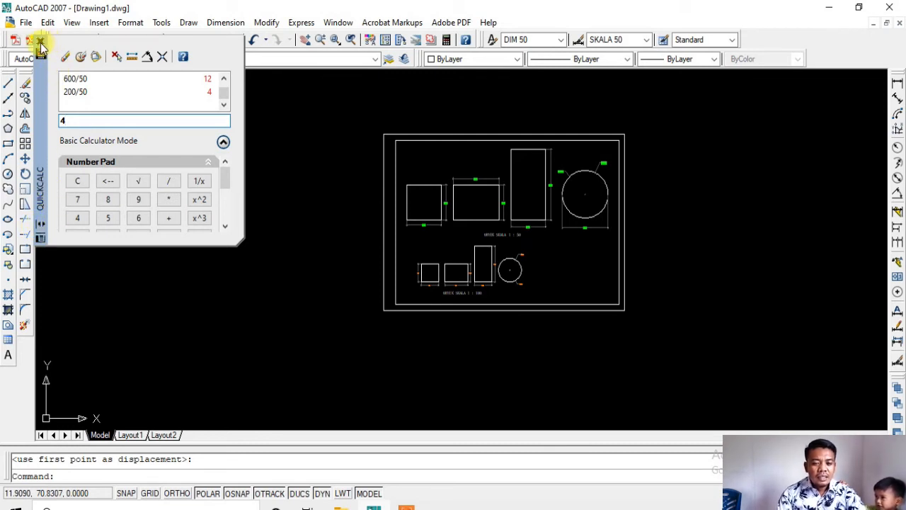
scroll(388, 209, down, 2)
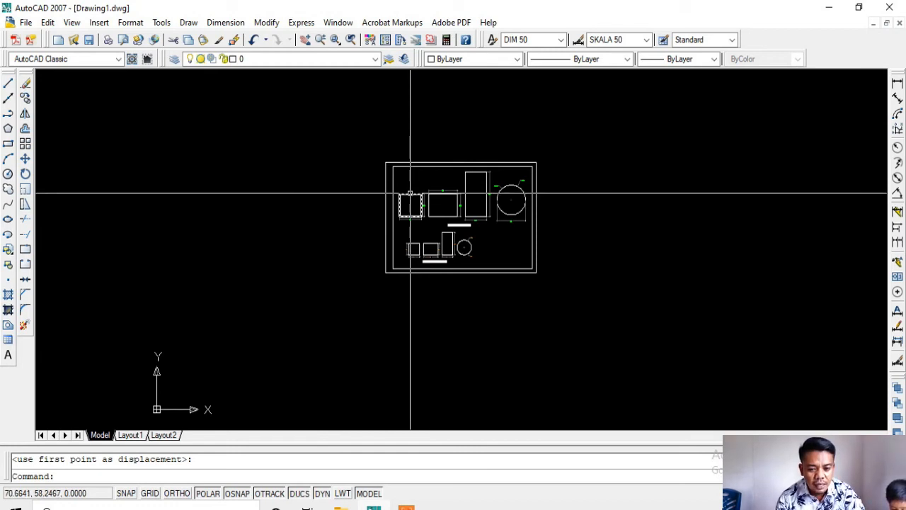
- Open the "OBYEK SKALA 1 : 50" caption for editing to check its text formatting, and close it without changes
scroll(410, 192, up, 3)
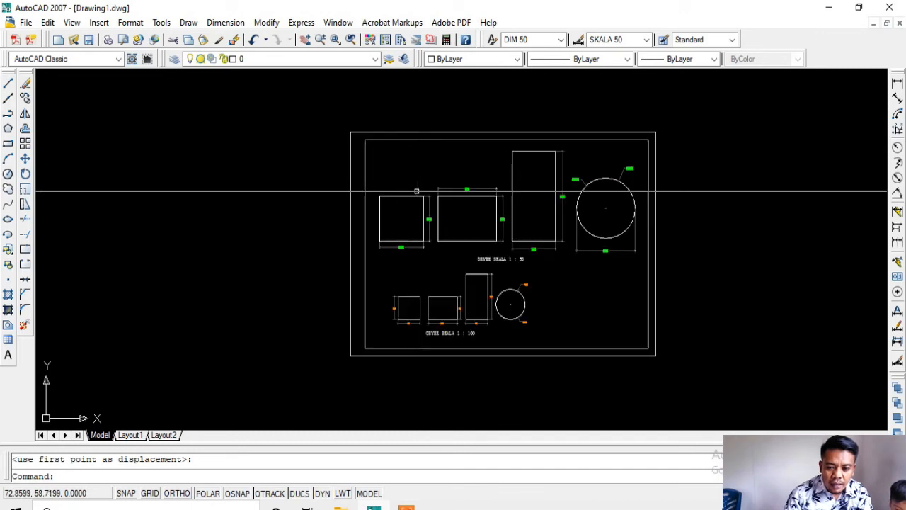
middle_drag(412, 189, 367, 178)
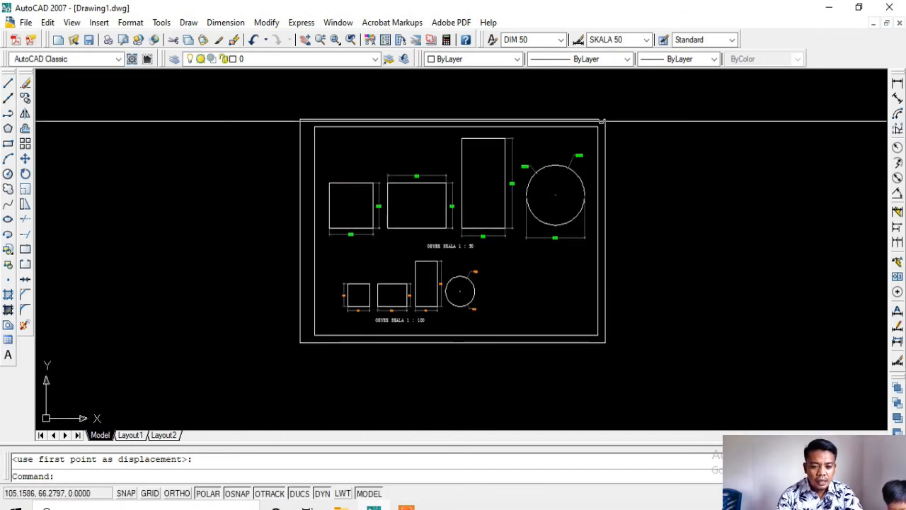
scroll(435, 219, up, 2)
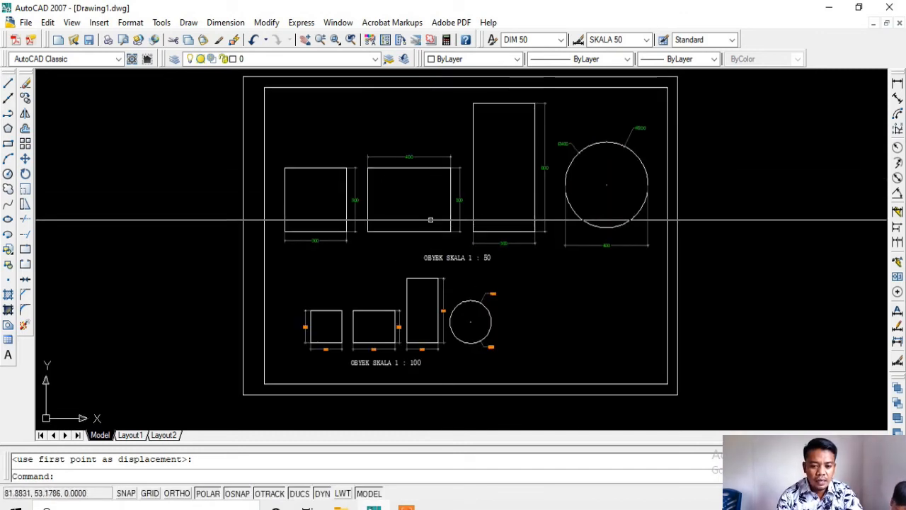
click(445, 257)
double_click(456, 258)
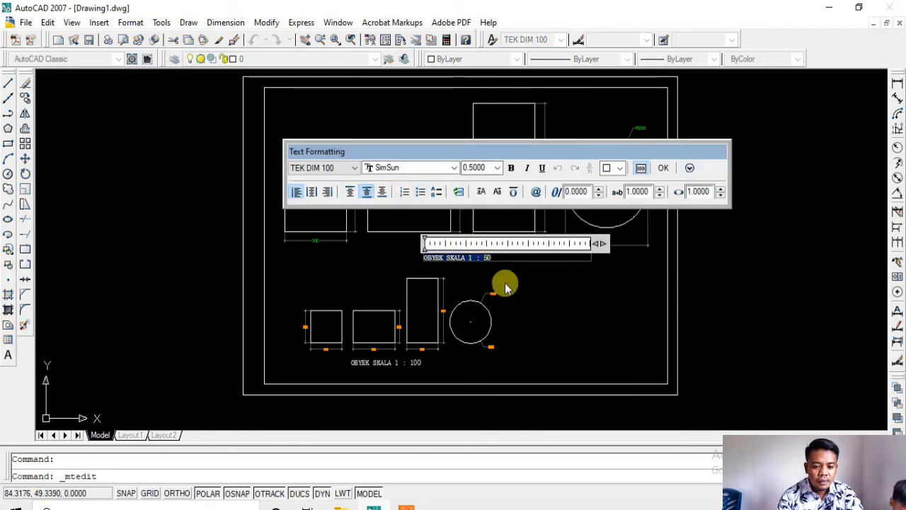
click(504, 287)
middle_drag(409, 247, 408, 213)
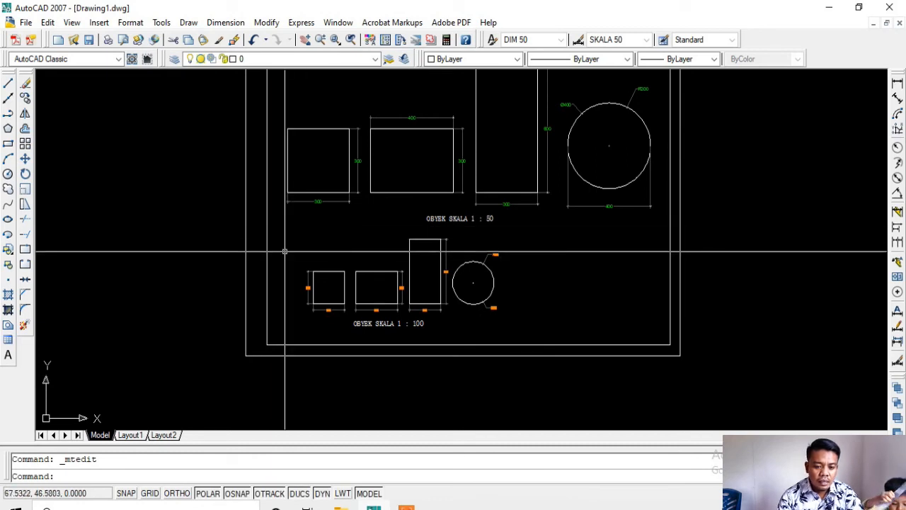
scroll(284, 251, down, 2)
scroll(370, 194, up, 3)
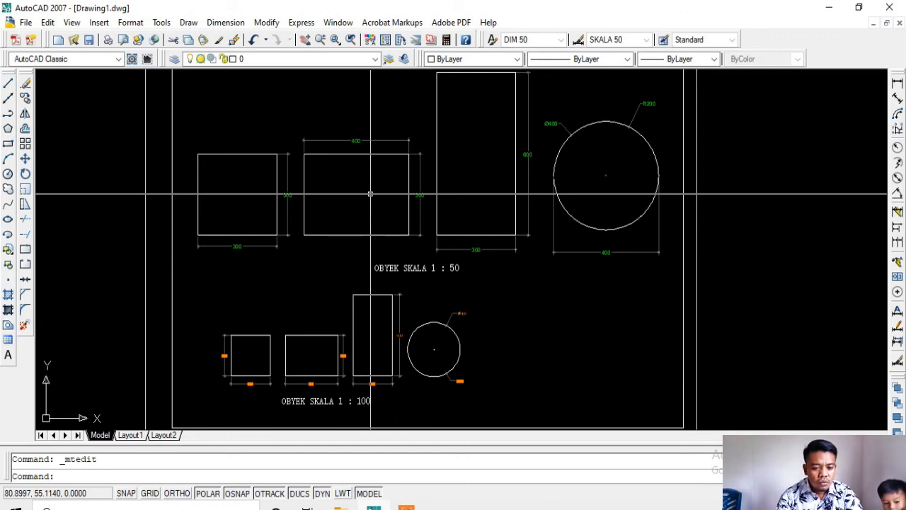
scroll(357, 192, down, 3)
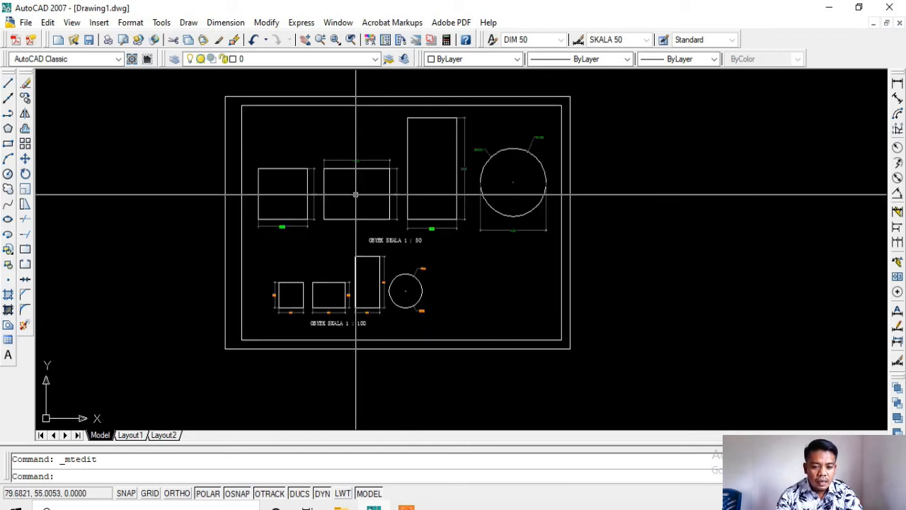
mouse_move(309, 237)
middle_down()
mouse_move(358, 160)
mouse_move(352, 198)
middle_up()
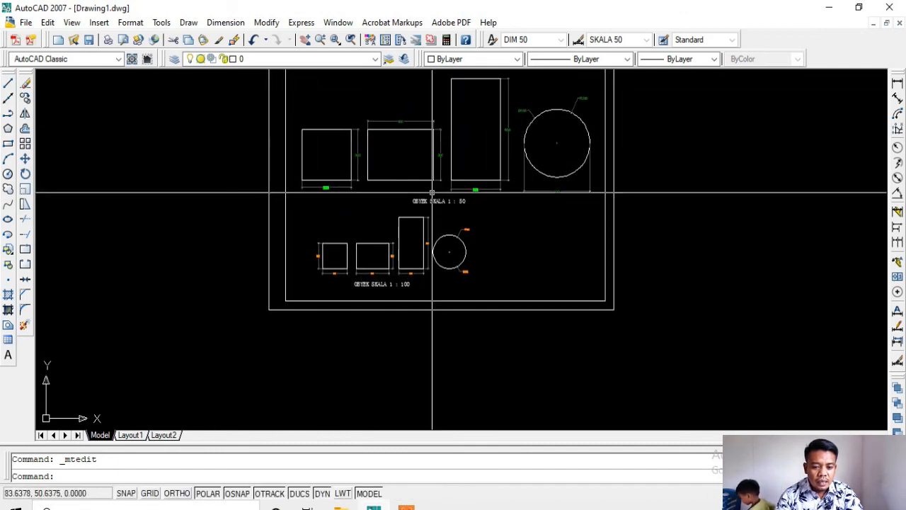
- Copy the three 1:100 rectangles and the circle about 41.35 units horizontally to the empty area right of the frame
scroll(367, 208, up, 3)
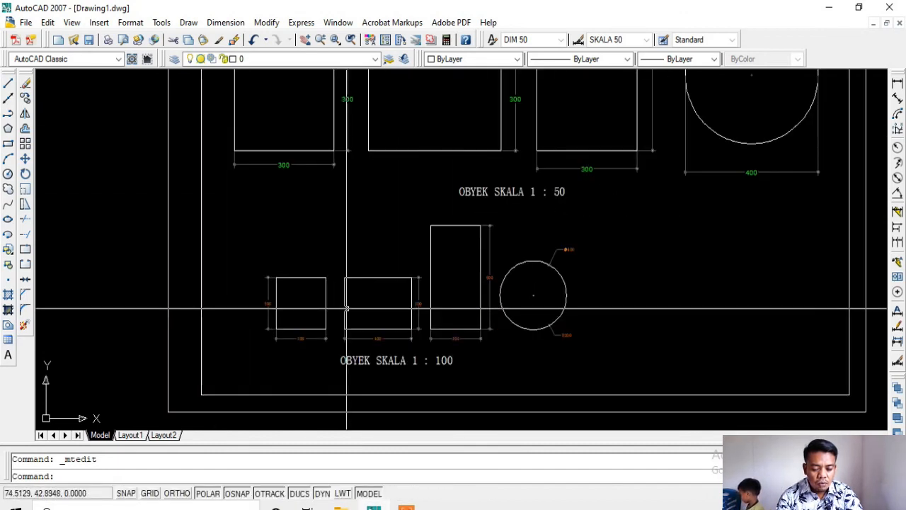
click(354, 298)
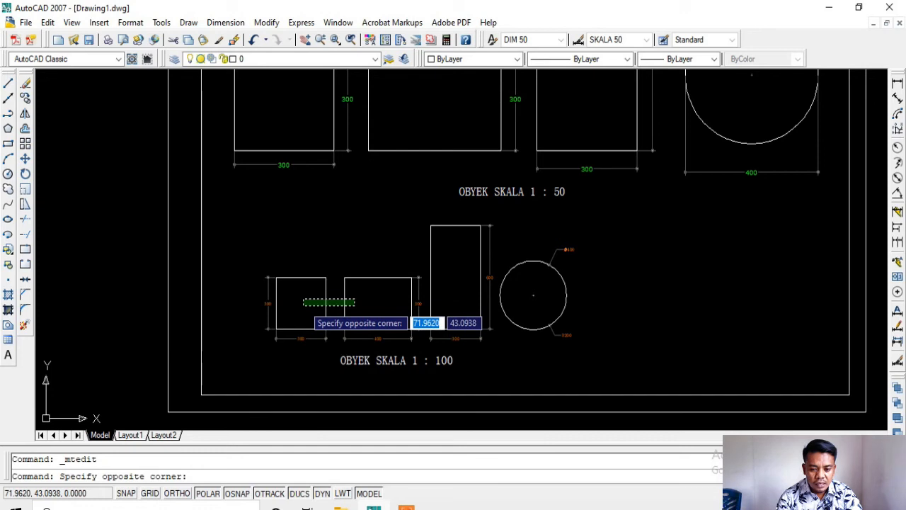
click(301, 305)
click(429, 247)
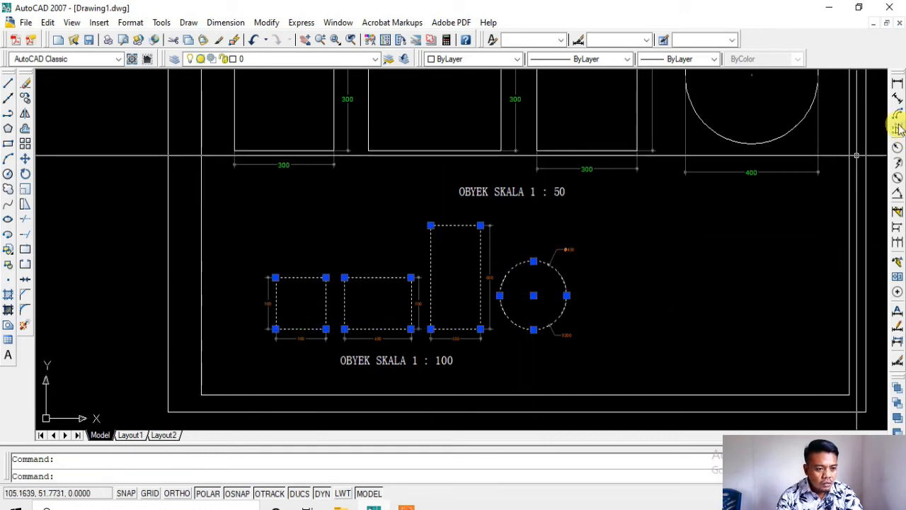
click(27, 101)
scroll(243, 308, down, 4)
scroll(247, 305, up, 5)
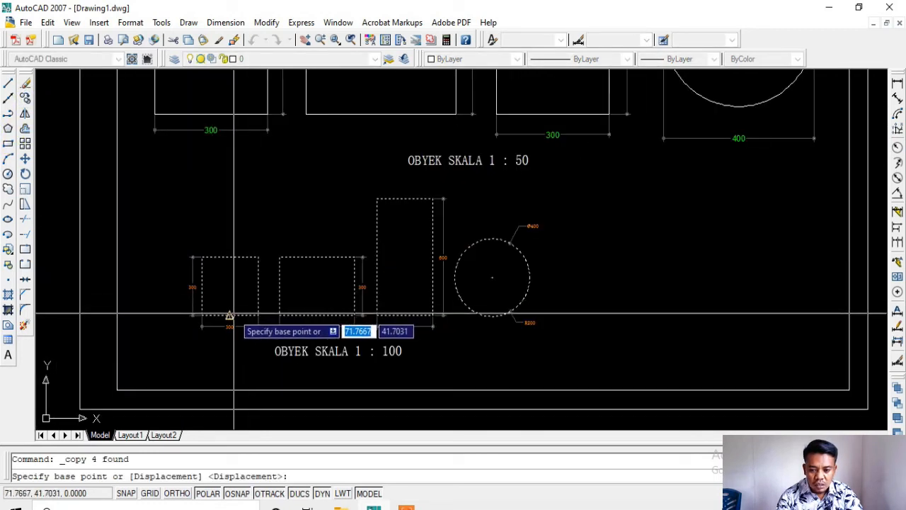
click(230, 316)
scroll(229, 315, down, 1)
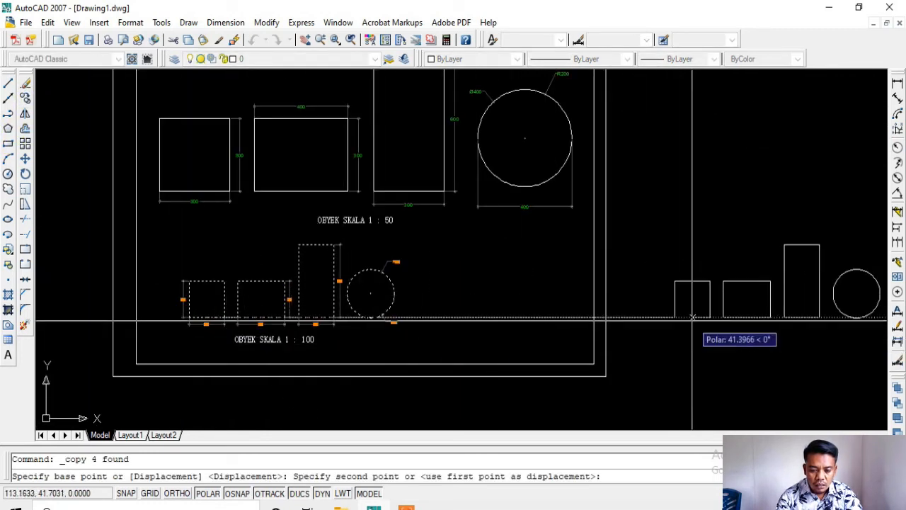
middle_drag(690, 316, 522, 325)
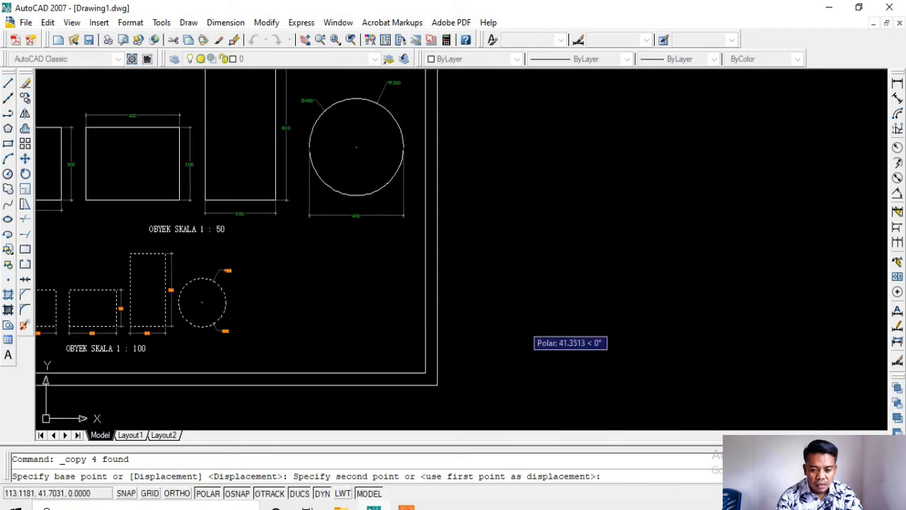
click(523, 326)
key(Escape)
- Scale the copied rectangles and circle by a factor of 100/50 from the lower-left corner of the square
click(477, 212)
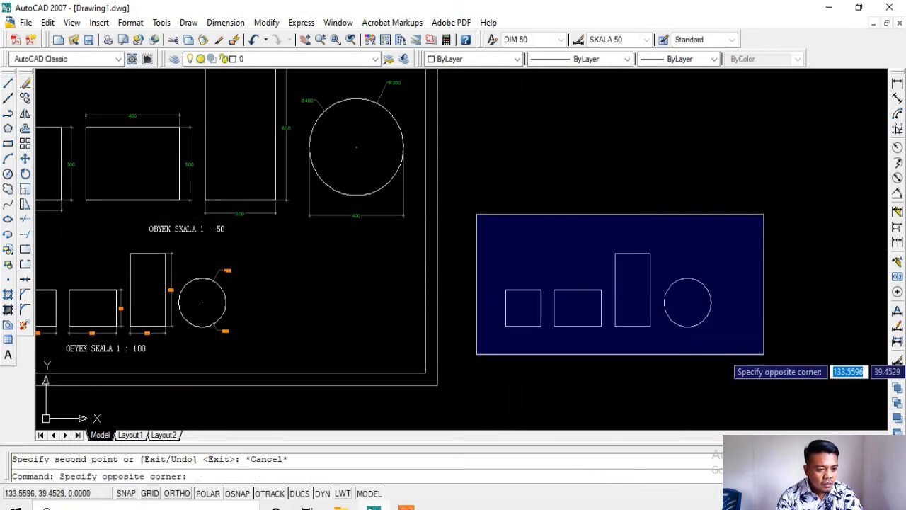
click(763, 354)
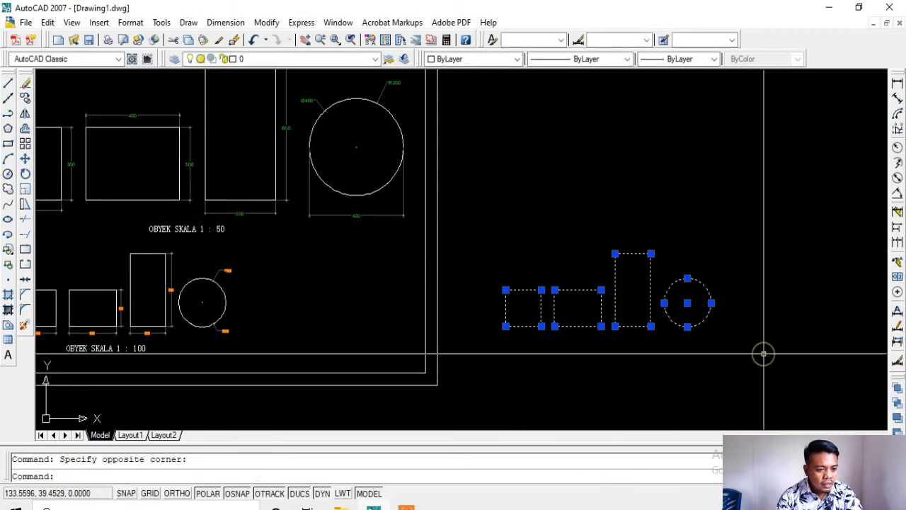
click(25, 190)
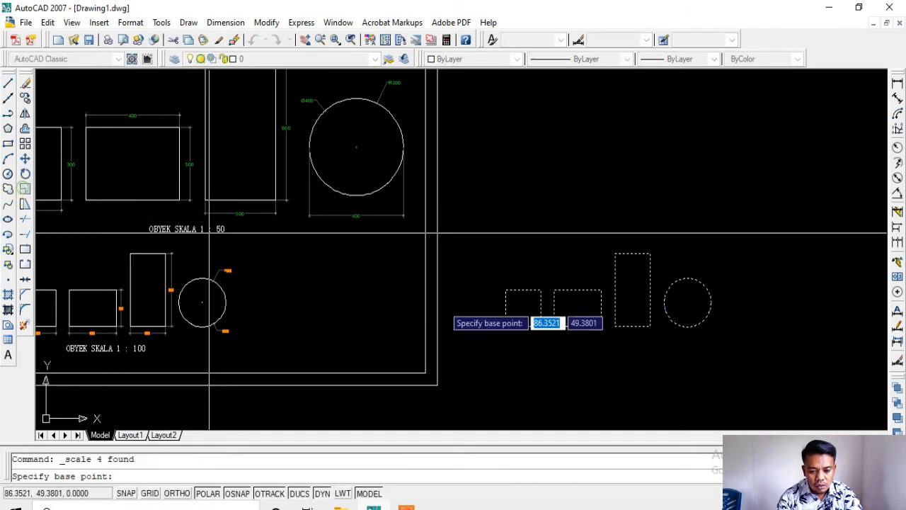
click(505, 326)
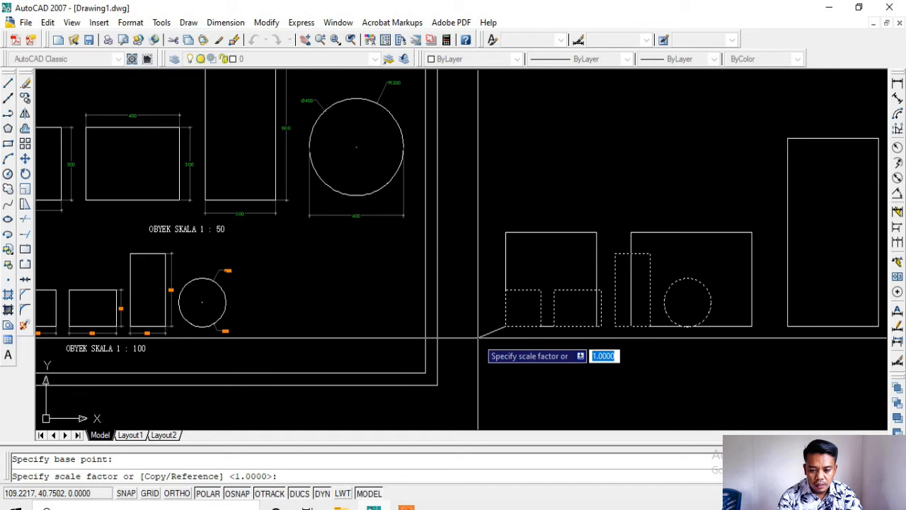
text(1)
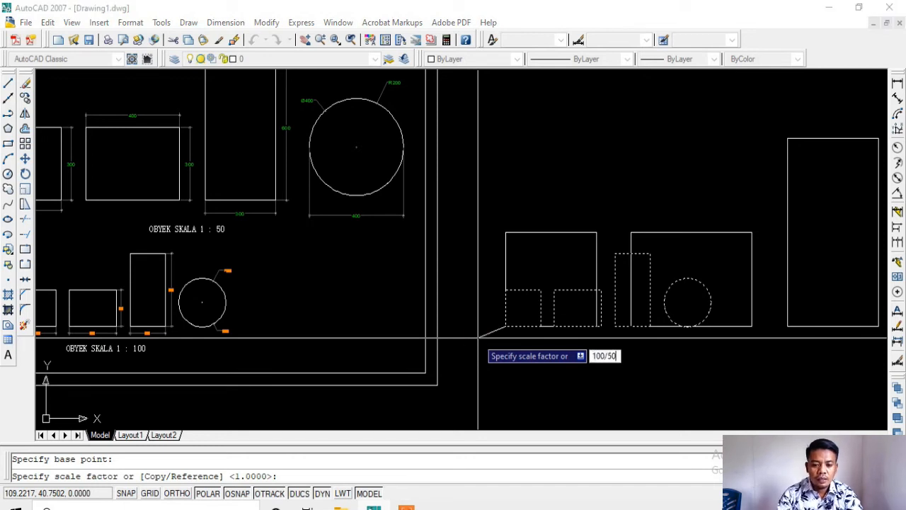
key(Return)
- Erase the four scaled shapes outside the frame
scroll(478, 338, down, 4)
scroll(424, 330, up, 2)
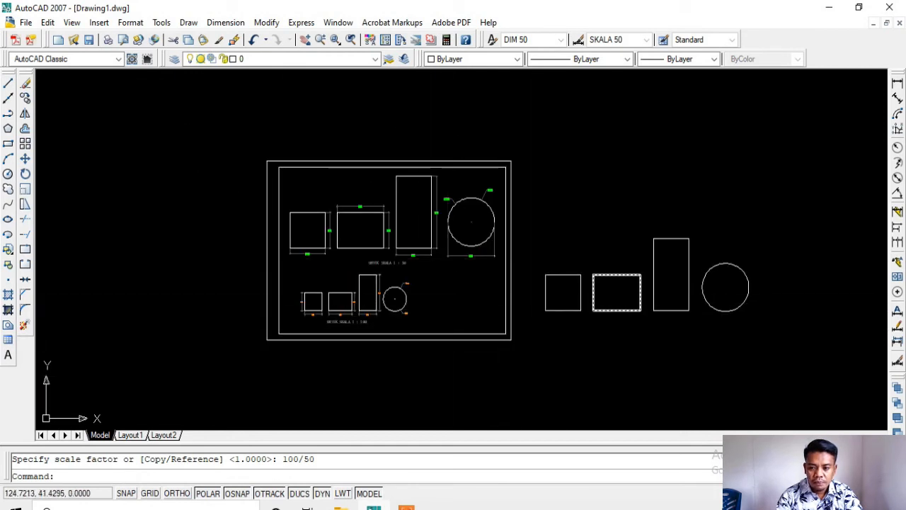
click(551, 235)
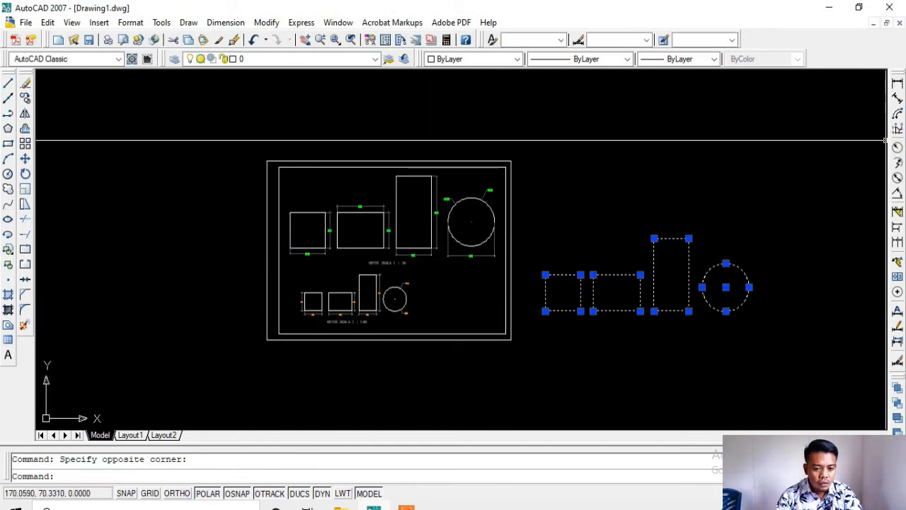
click(30, 87)
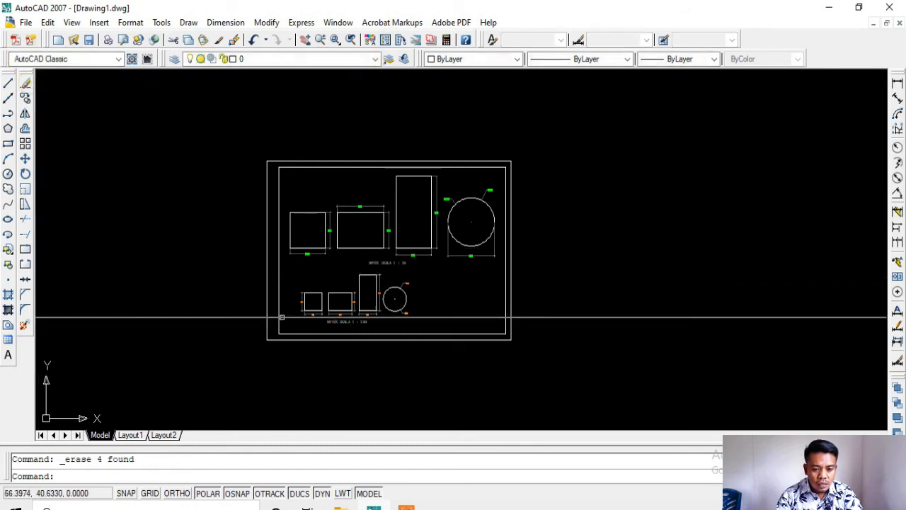
- Copy the three 1:100 rectangles and the circle about 42.76 units horizontally to the empty area right of the frame
scroll(297, 320, up, 4)
click(355, 281)
click(342, 268)
click(380, 246)
click(373, 278)
click(431, 258)
click(396, 247)
click(492, 252)
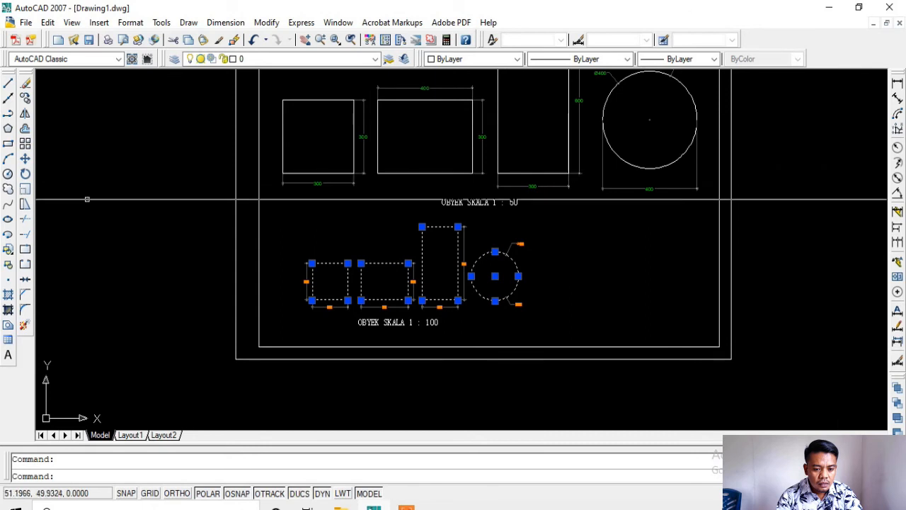
click(24, 98)
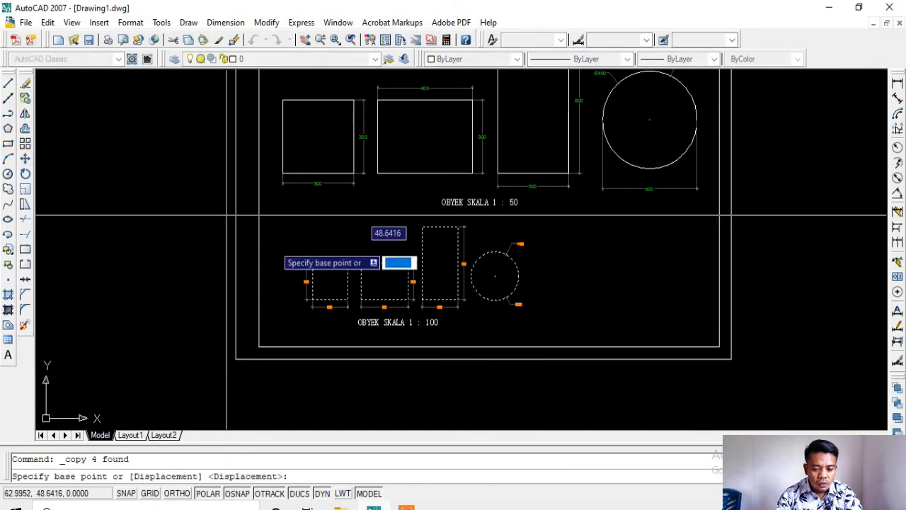
click(329, 306)
scroll(243, 361, down, 4)
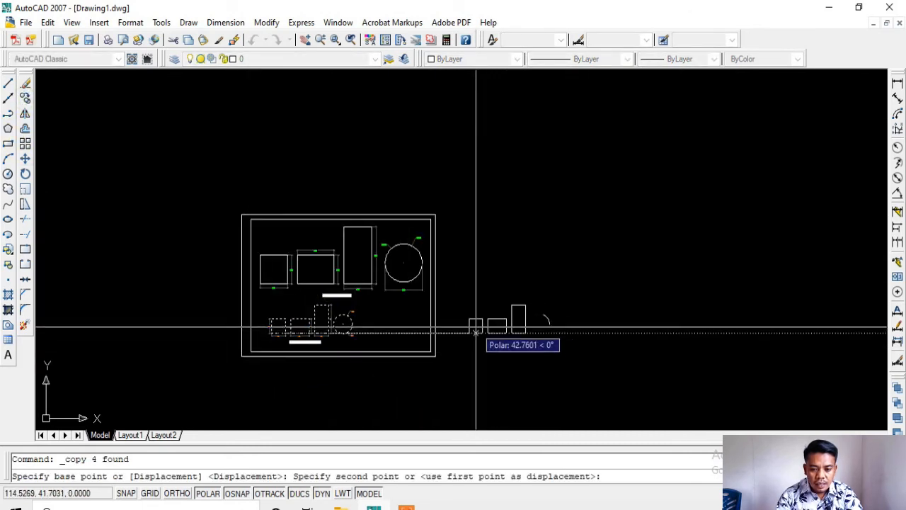
click(477, 330)
scroll(478, 325, up, 3)
key(Return)
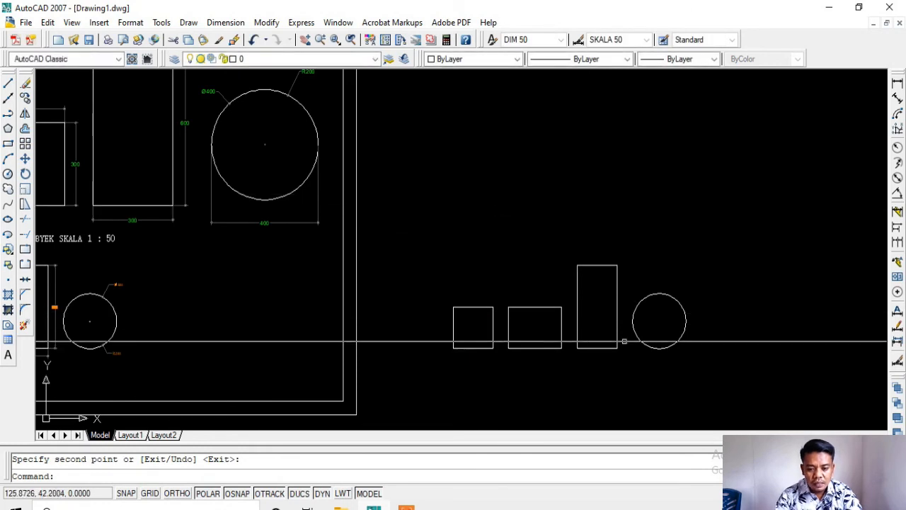
- Scale the copied rectangles and circle outside the frame by a factor of 100/50 from the square's lower-left corner
middle_drag(565, 321, 517, 286)
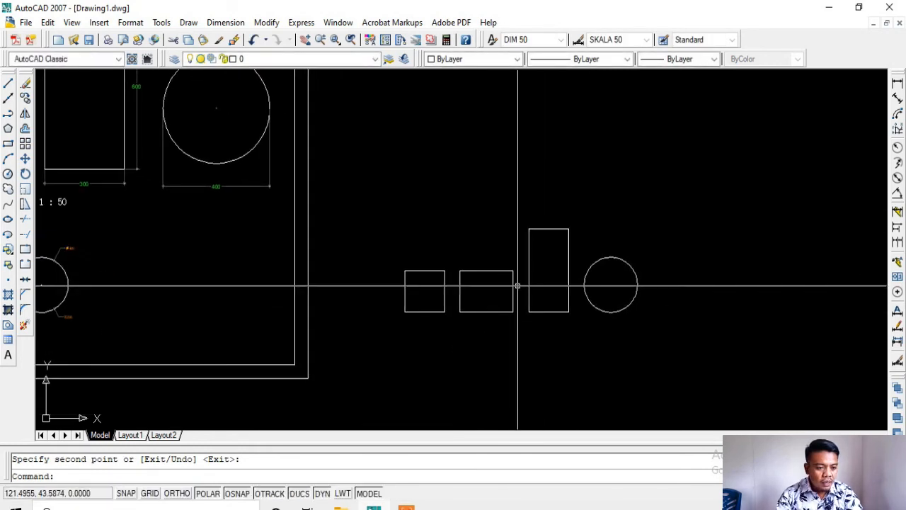
click(682, 181)
click(411, 323)
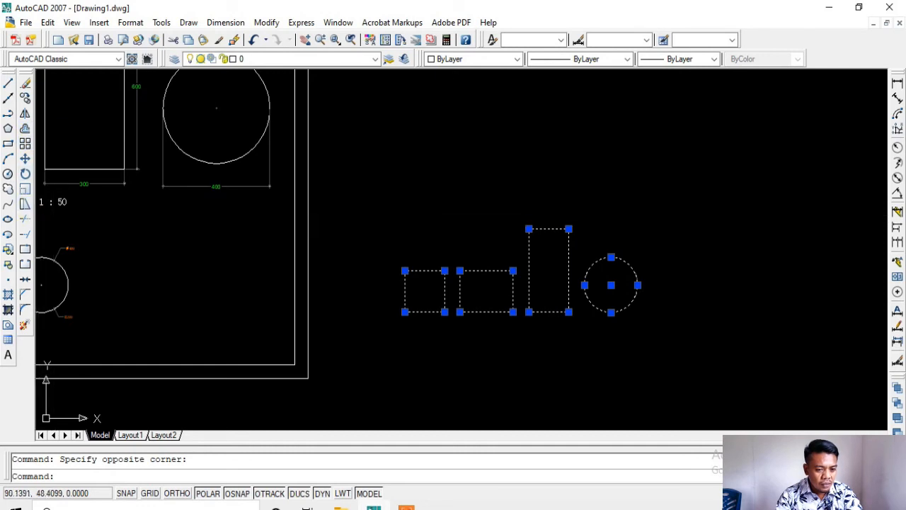
scroll(259, 256, down, 3)
scroll(57, 192, up, 3)
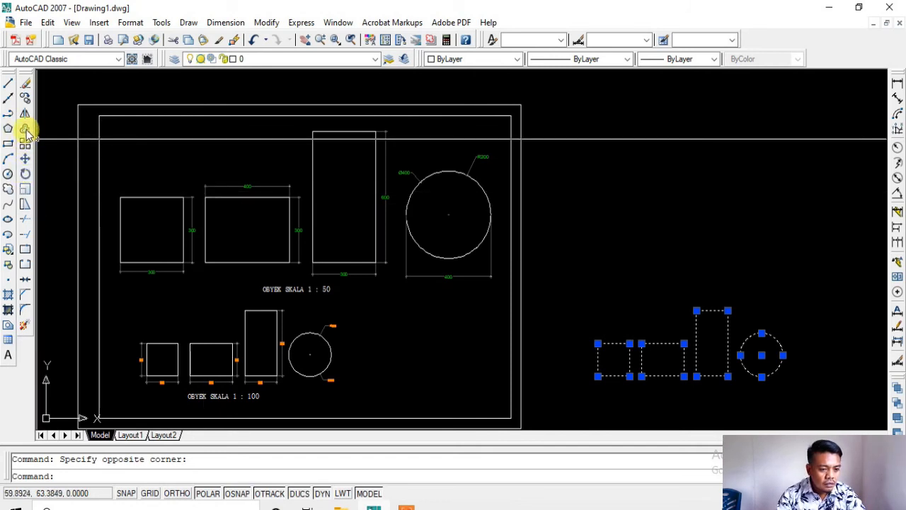
click(26, 192)
scroll(78, 212, down, 2)
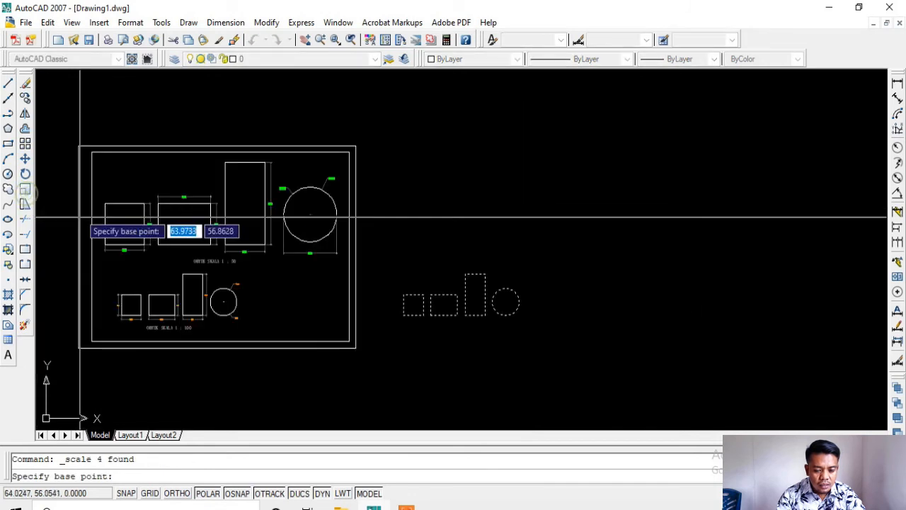
click(403, 315)
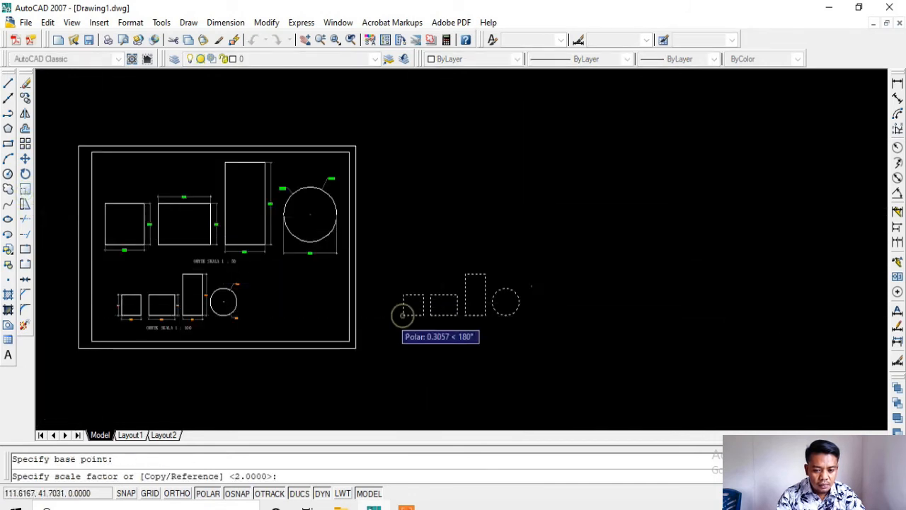
scroll(425, 310, up, 3)
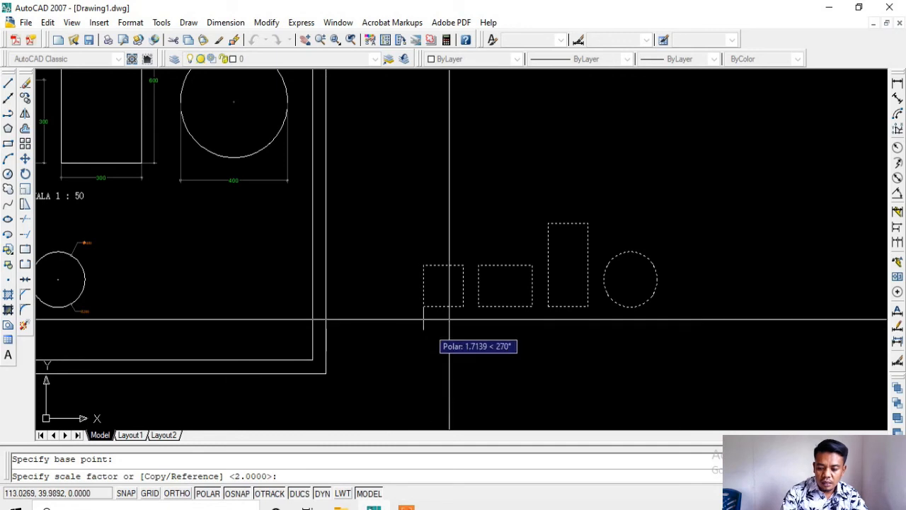
scroll(451, 322, down, 2)
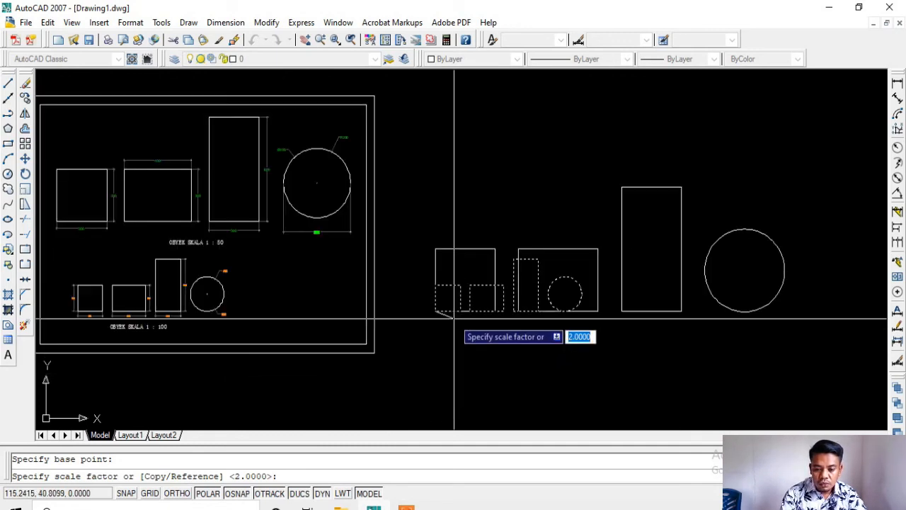
text(1)
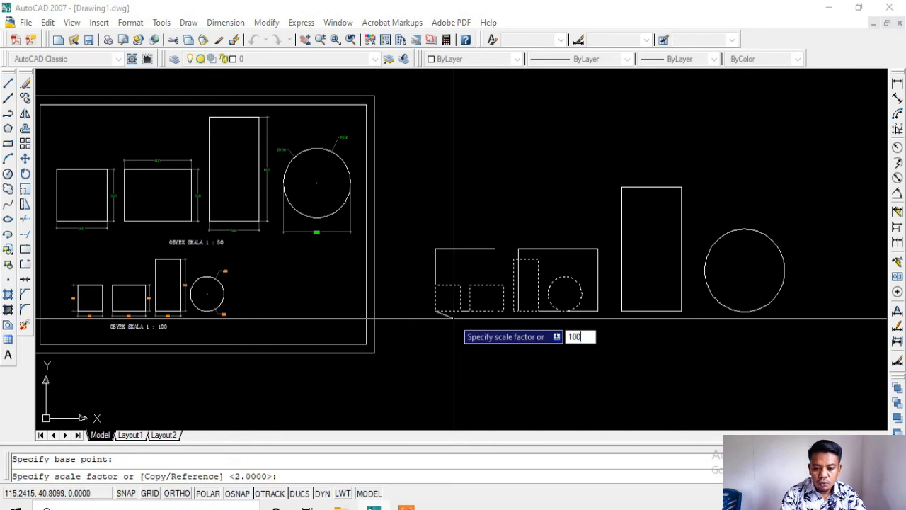
key(Return)
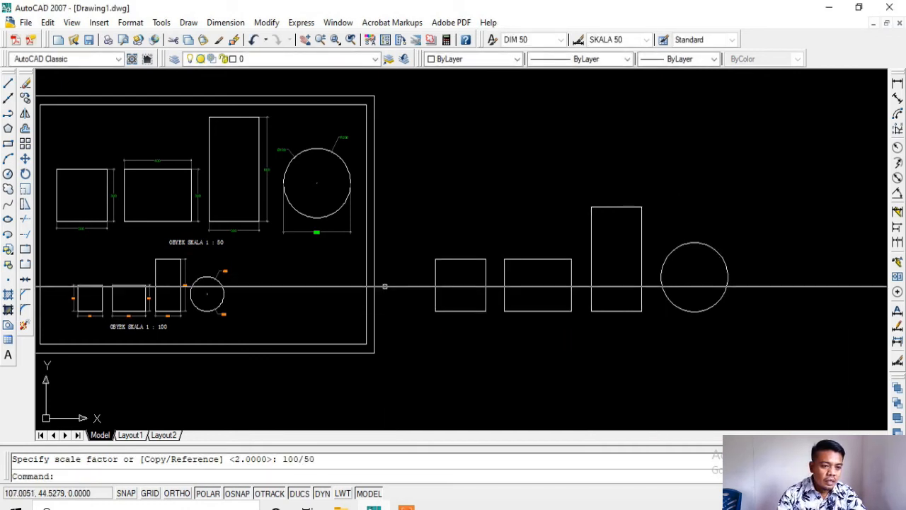
- Add a linear dimension for the scaled square's width below its bottom edge
scroll(383, 250, up, 2)
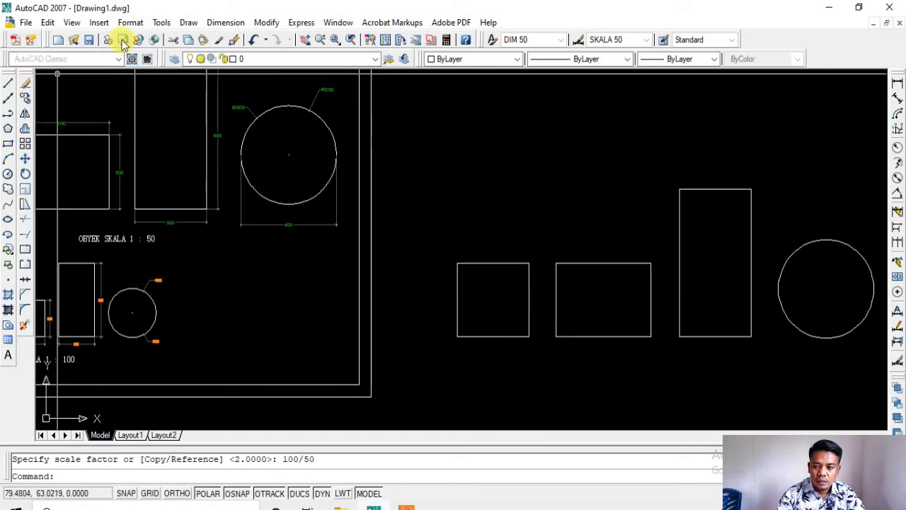
click(897, 83)
click(458, 337)
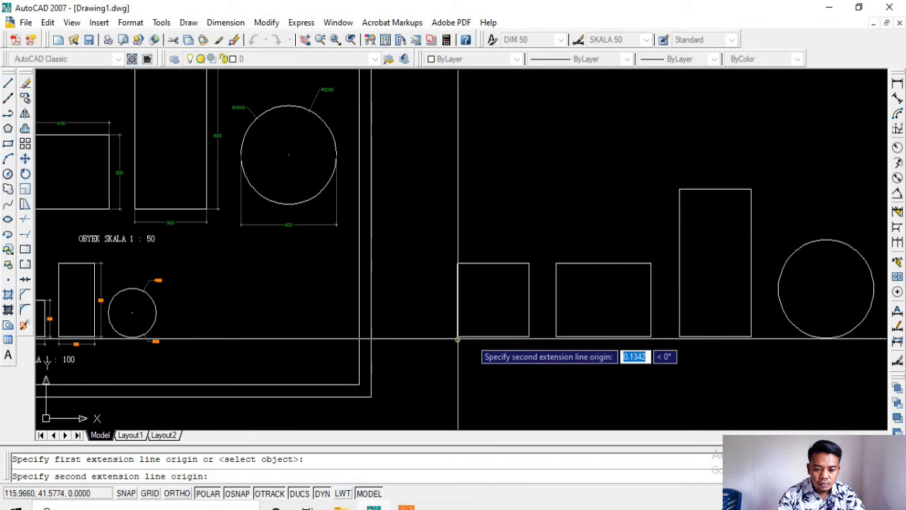
click(528, 336)
click(476, 358)
scroll(476, 359, up, 3)
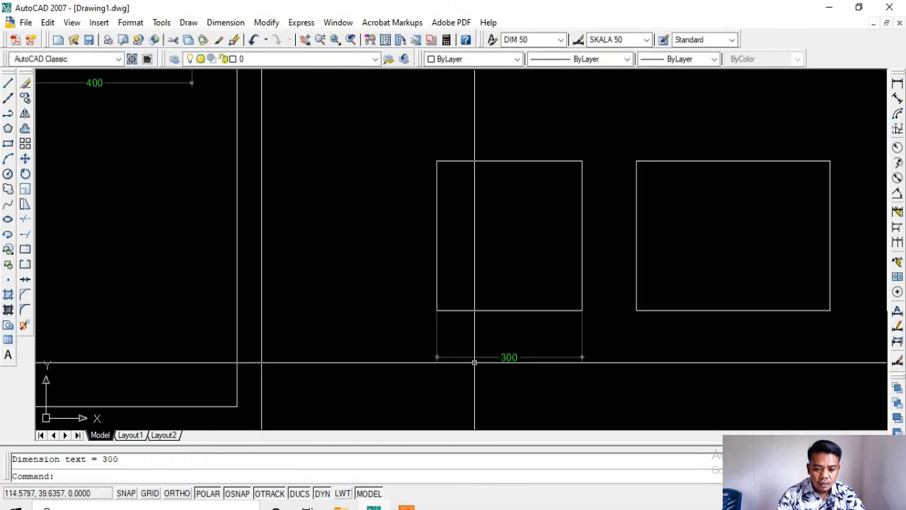
- Add a linear dimension for the scaled square's height along its left side
key(Return)
click(438, 312)
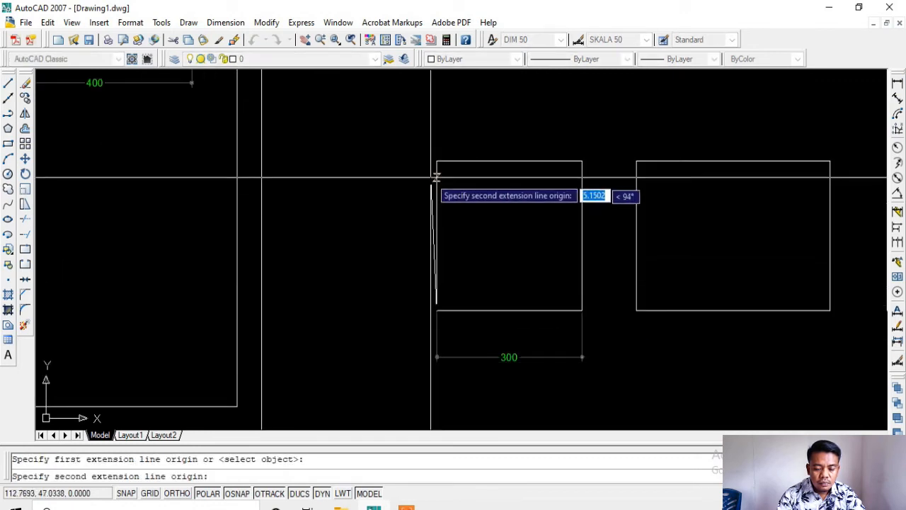
click(437, 160)
click(385, 178)
scroll(382, 255, down, 4)
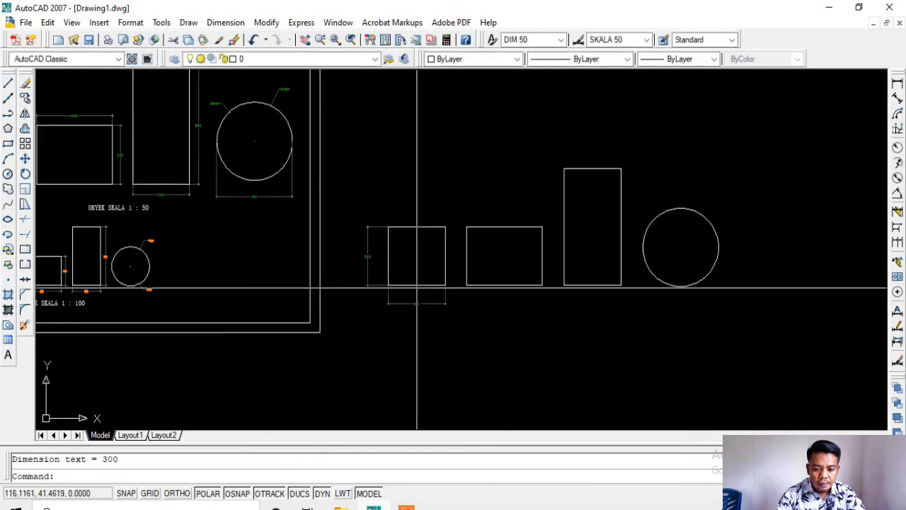
- Dimension the width of the scaled wide rectangle below it, in line with the square's width dimension
key(Return)
click(467, 285)
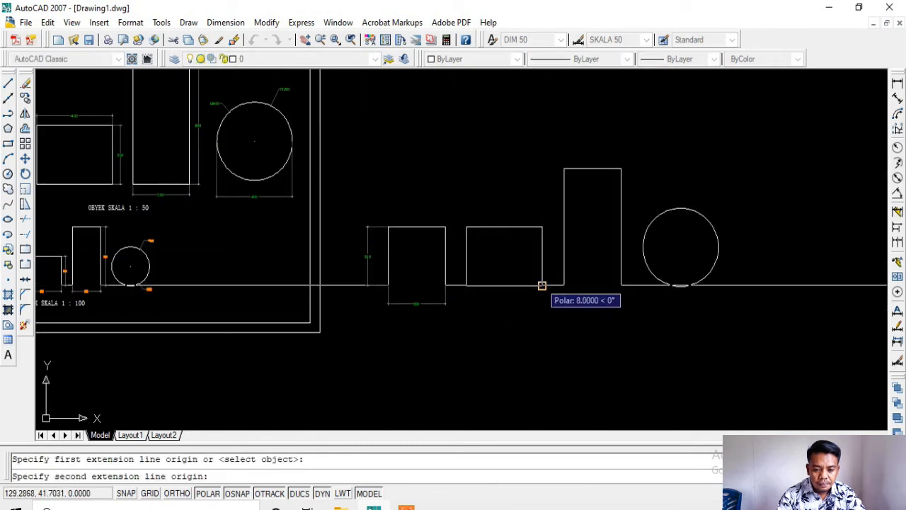
click(542, 284)
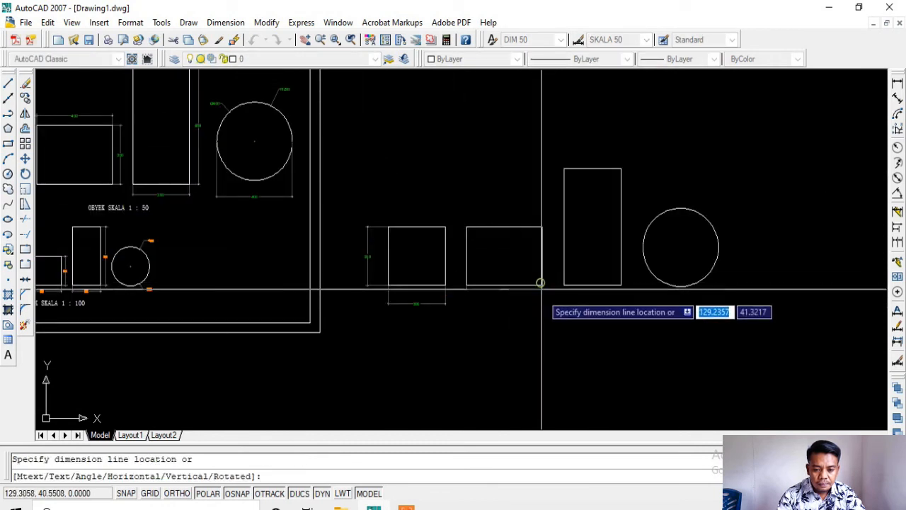
click(431, 304)
- Dimension the height of the scaled wide rectangle along its right side
key(Return)
scroll(540, 282, up, 5)
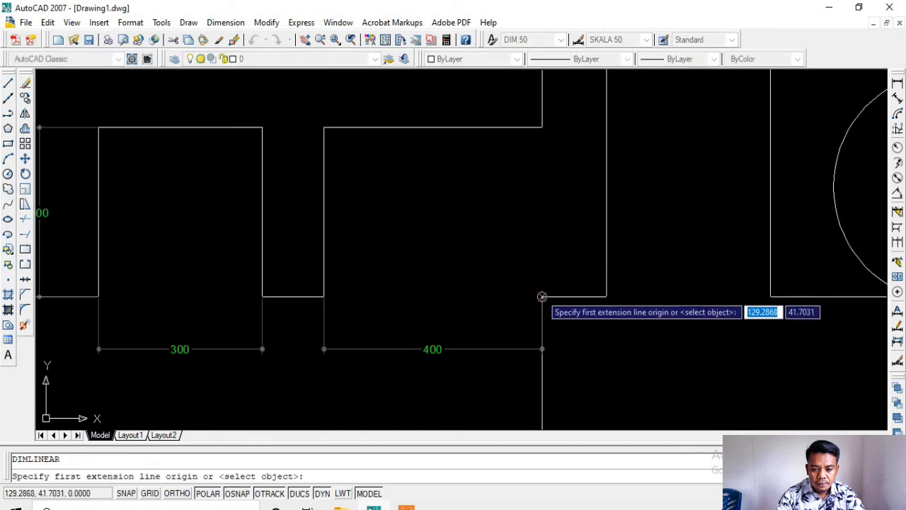
click(541, 296)
click(541, 128)
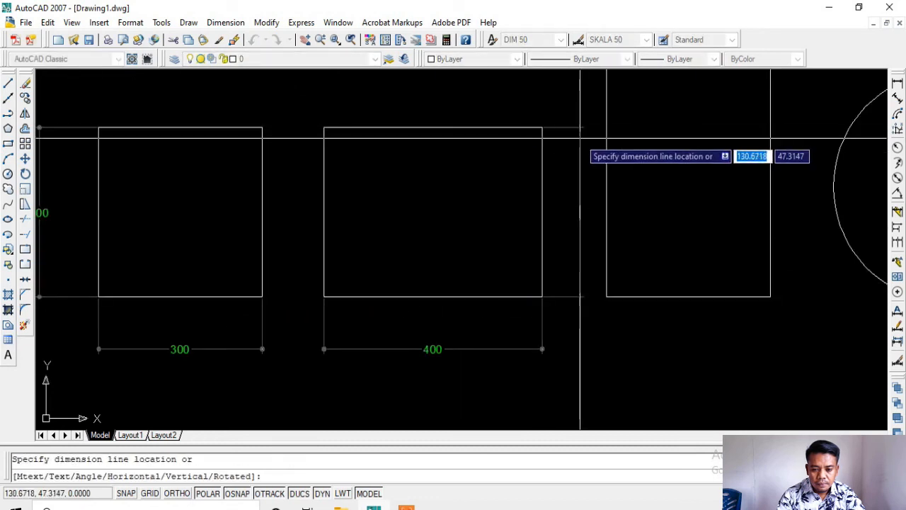
click(567, 134)
scroll(567, 135, down, 5)
- Dimension the width of the scaled tall rectangle, aligning the dimension line with the other width dimensions
key(Return)
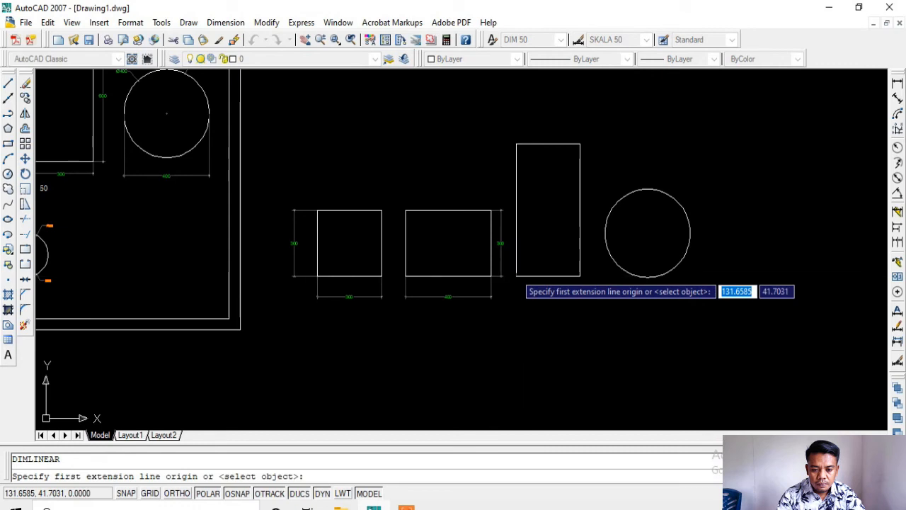
click(516, 276)
click(571, 275)
scroll(531, 298, up, 5)
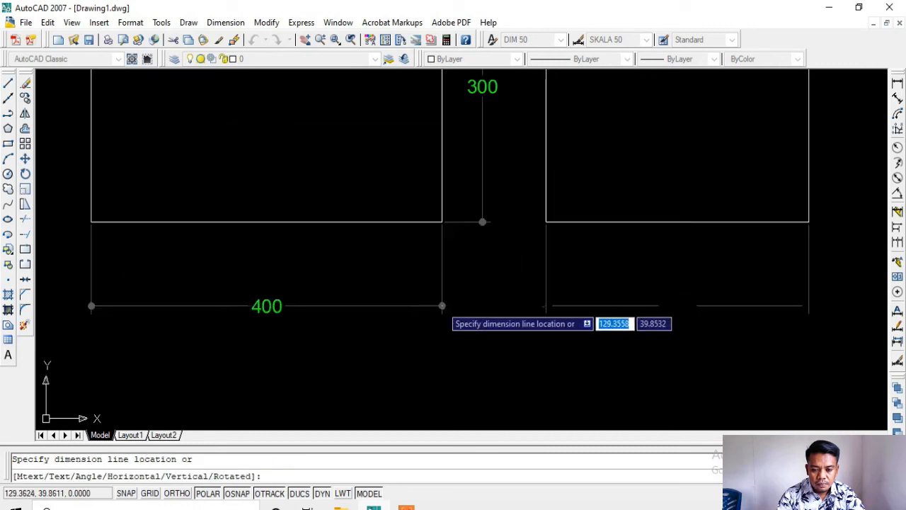
click(432, 307)
scroll(542, 330, down, 5)
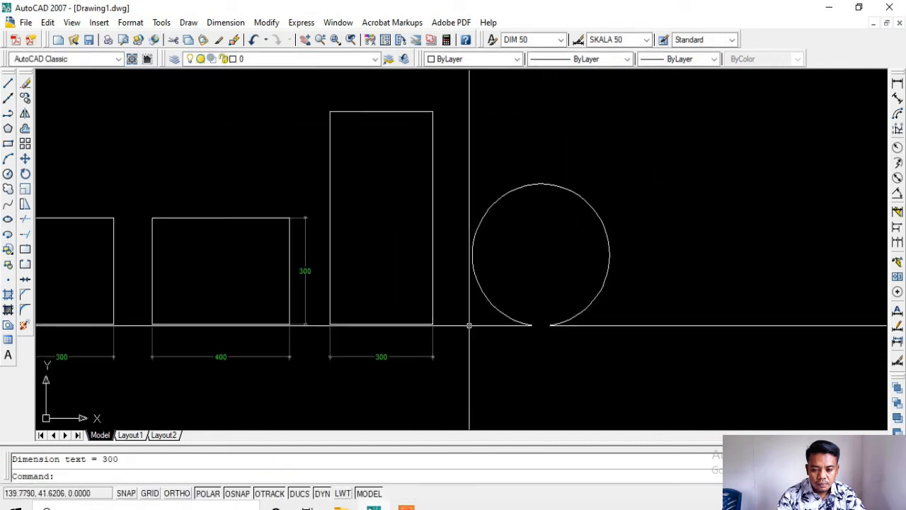
- Add a horizontal linear dimension across the scaled circle, in line with the rectangles' width dimensions
key(Return)
click(472, 255)
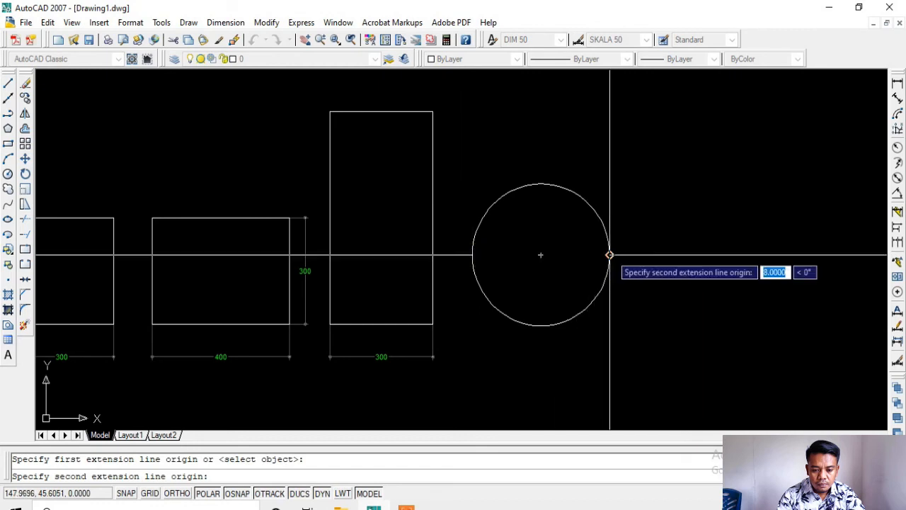
click(610, 255)
click(420, 357)
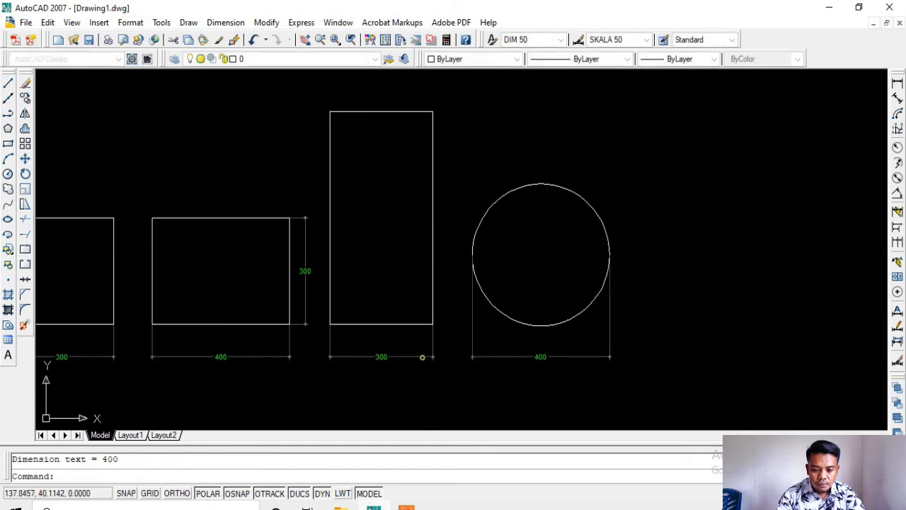
- Add a vertical linear dimension from the top to the bottom quadrant of the scaled circle, on its right side
scroll(500, 328, down, 3)
key(Return)
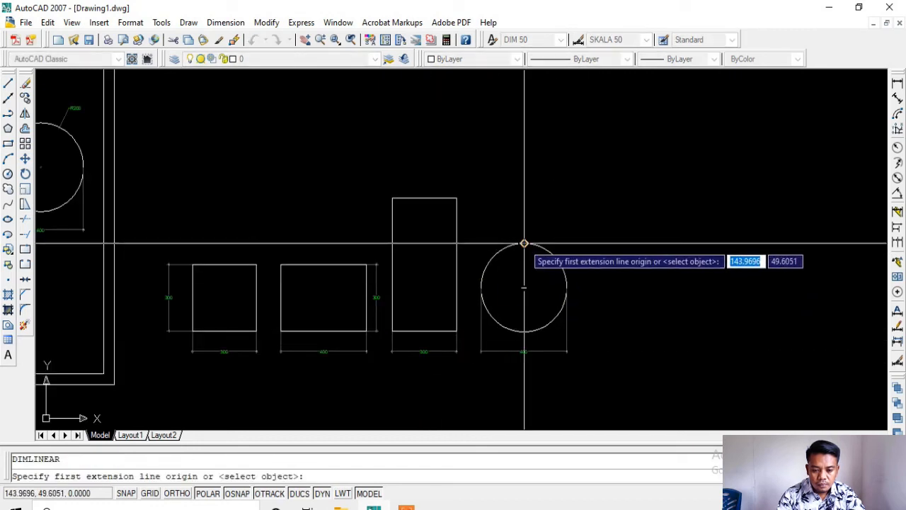
click(524, 244)
click(524, 331)
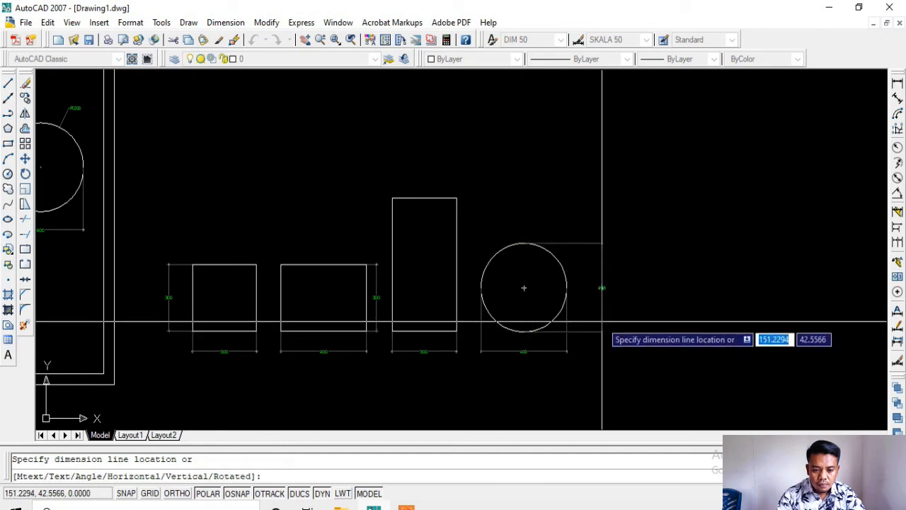
click(601, 320)
- Dimension the height of the scaled tall rectangle along its right side
key(Return)
click(457, 198)
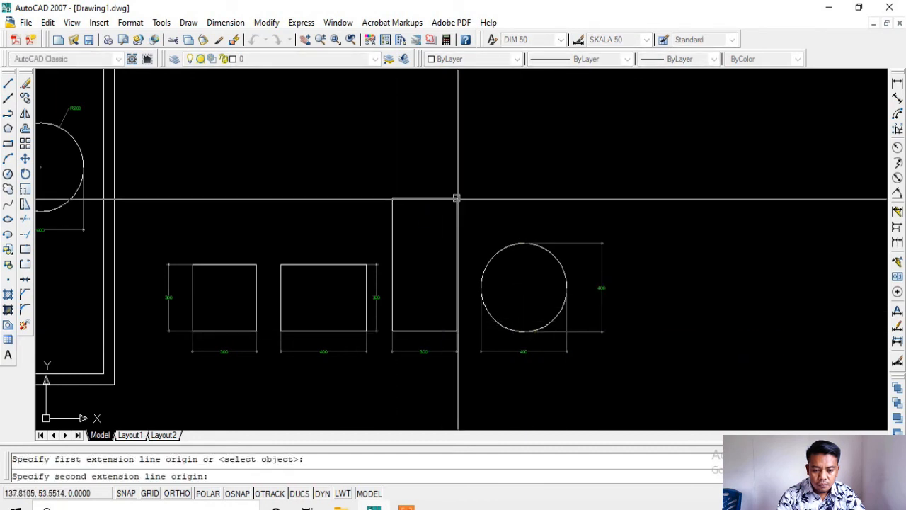
scroll(450, 317, up, 3)
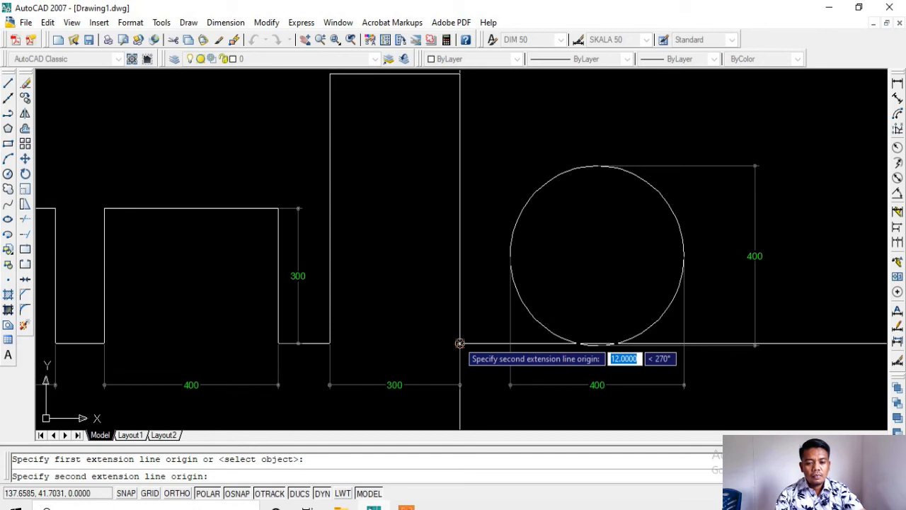
click(459, 342)
click(479, 339)
scroll(511, 310, down, 4)
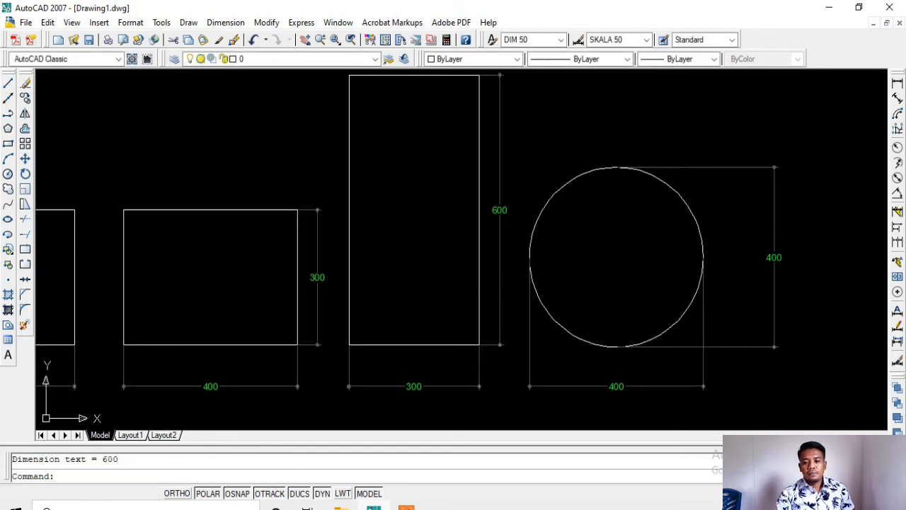
- Copy the square, rectangle, tall rectangle and circle of the 1:100 row, without dimensions, to the empty area above the dimensioned row outside the frame
middle_drag(404, 297, 489, 278)
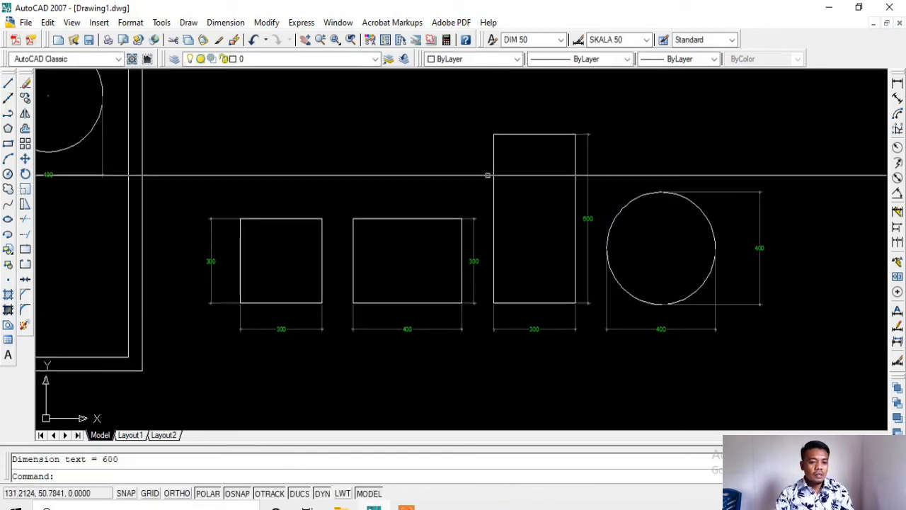
scroll(603, 246, down, 2)
scroll(410, 266, down, 2)
scroll(158, 272, up, 3)
click(187, 243)
click(177, 254)
click(247, 240)
click(236, 251)
click(292, 219)
click(494, 273)
click(324, 235)
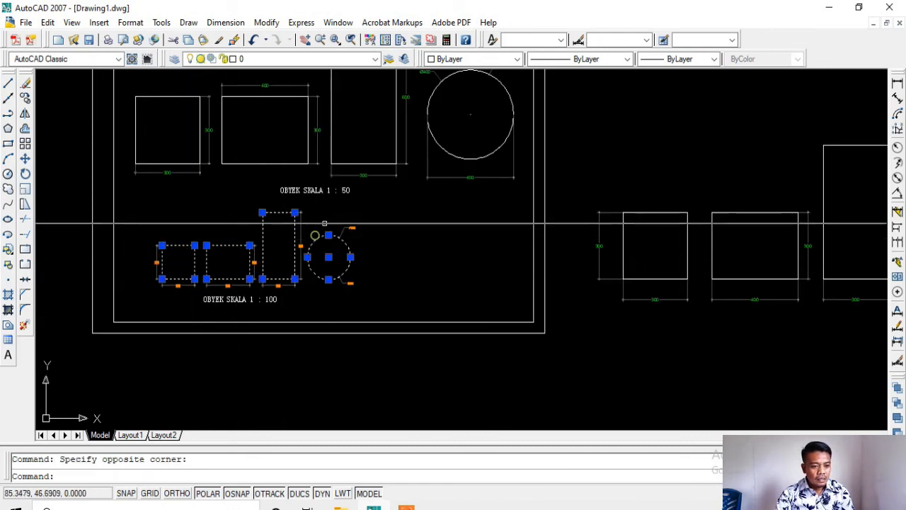
click(25, 97)
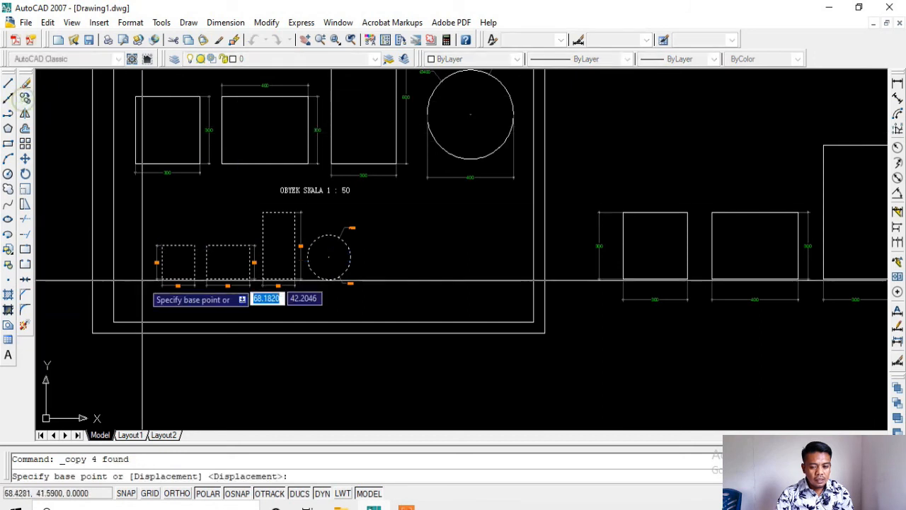
scroll(157, 282, up, 2)
click(159, 276)
scroll(202, 324, down, 5)
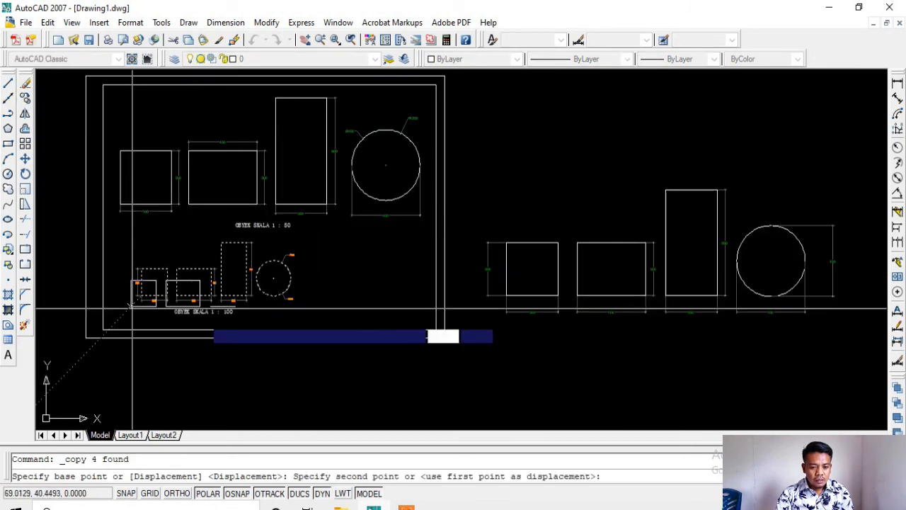
scroll(357, 225, up, 2)
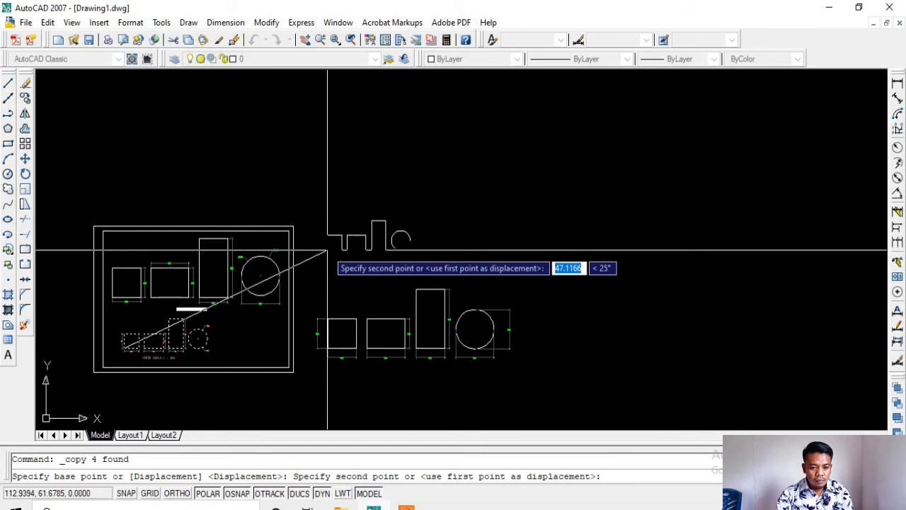
click(332, 249)
key(Return)
- Scale the four copied shapes by a factor of 100/20 from the square's lower-left corner
click(444, 201)
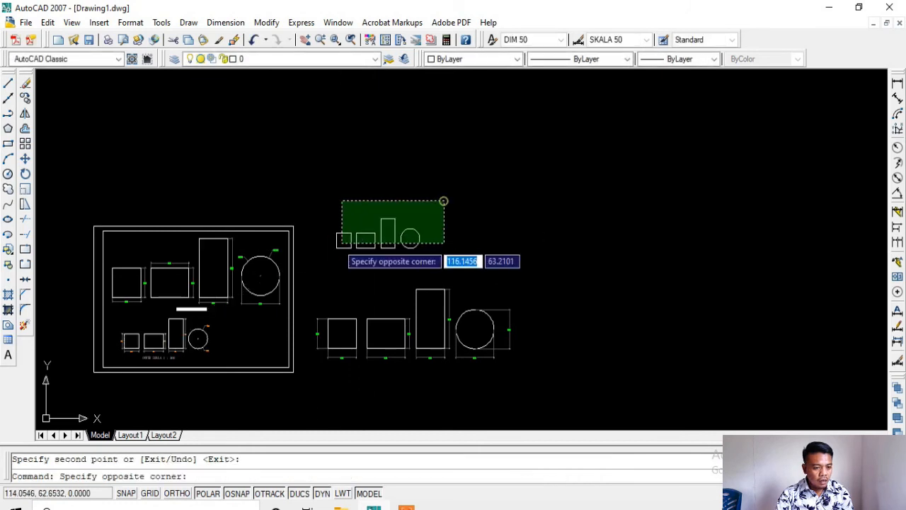
click(322, 256)
click(25, 189)
scroll(347, 249, up, 3)
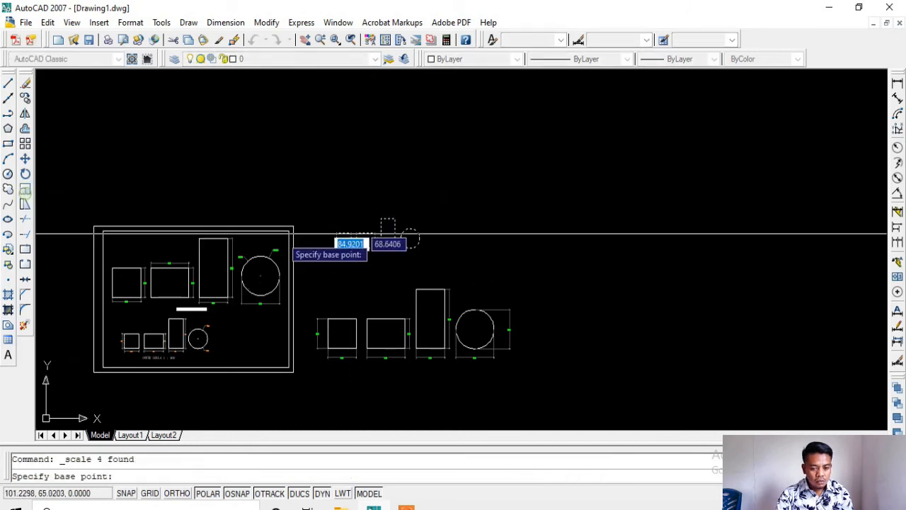
click(375, 253)
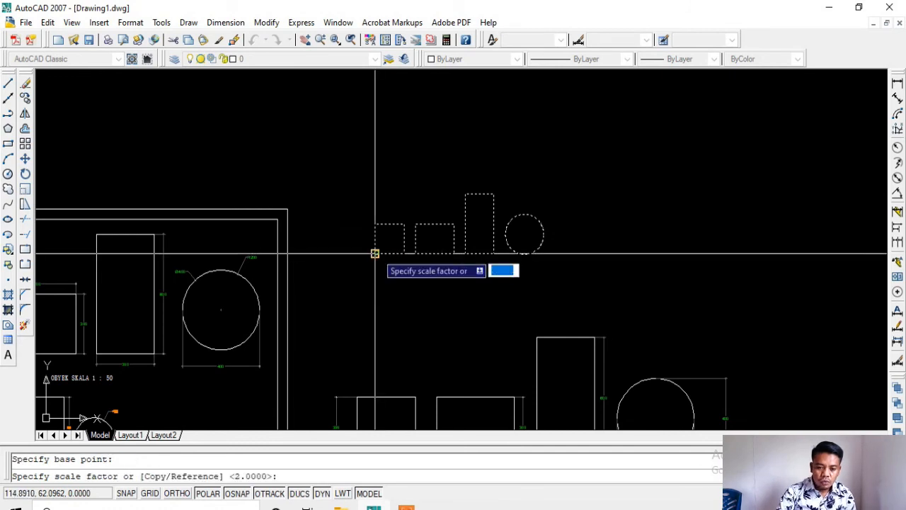
text(100/2)
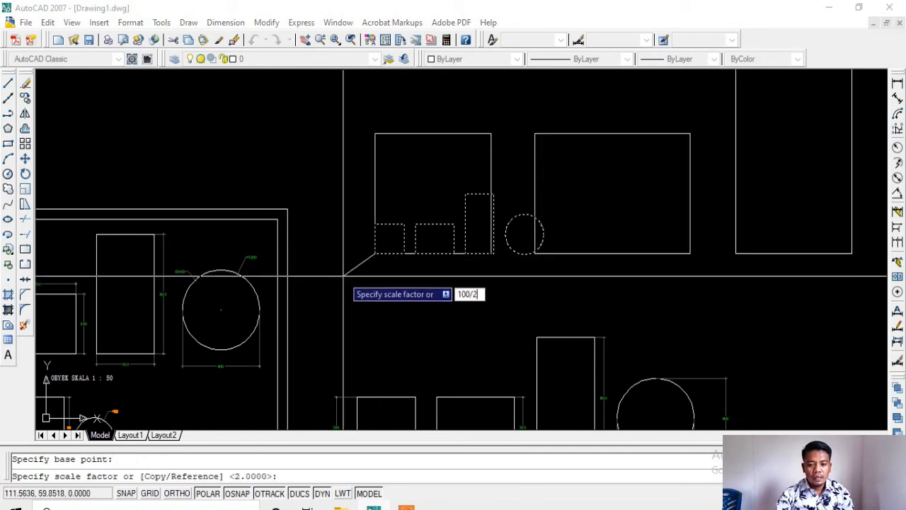
text(0)
key(Return)
scroll(344, 273, down, 3)
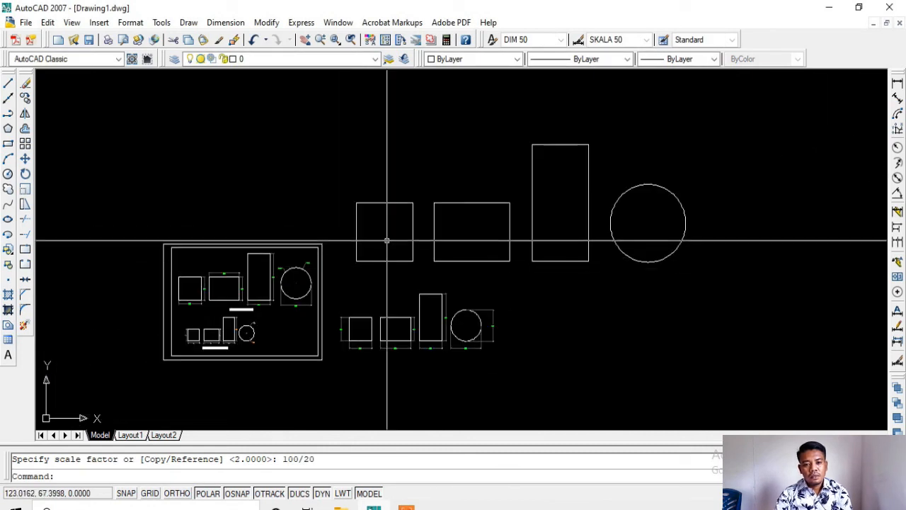
- Create a new dimension style named SKALA 20 that starts from SKALA 50
click(579, 41)
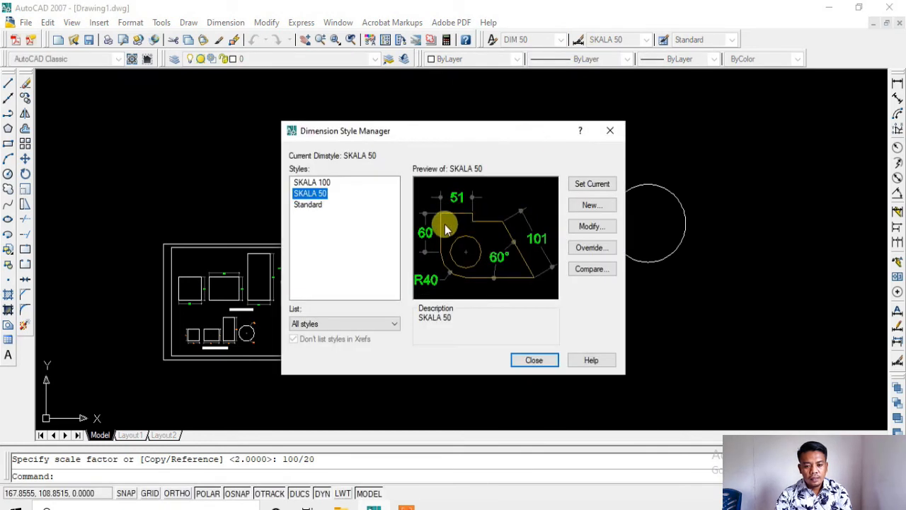
click(600, 210)
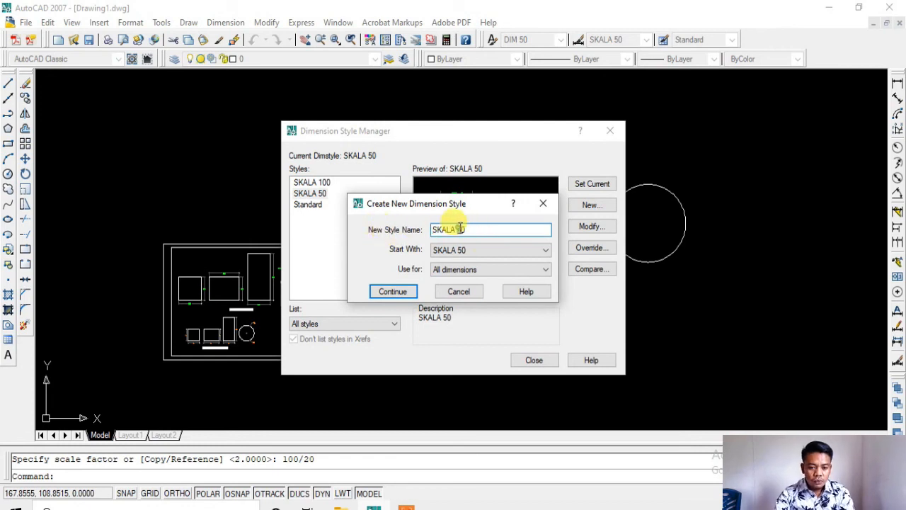
click(393, 294)
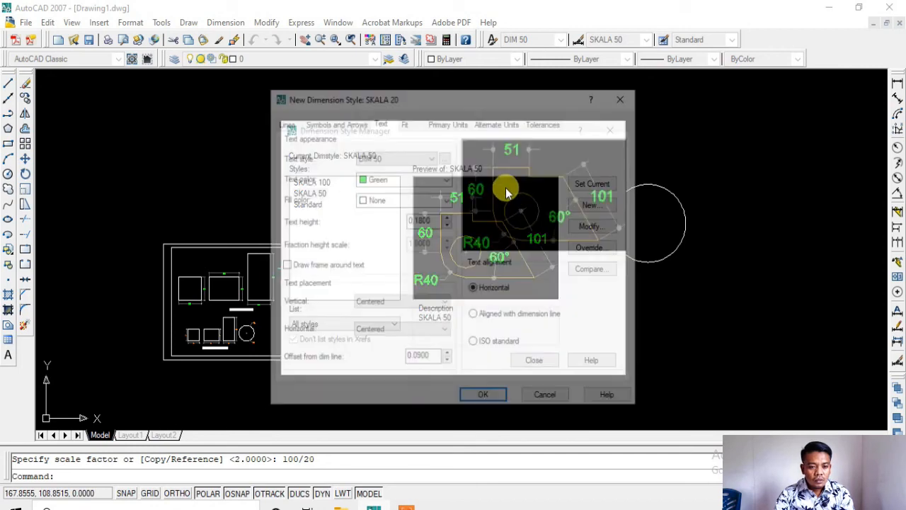
- Set the text color of the SKALA 20 dimension style to index color 140
click(391, 179)
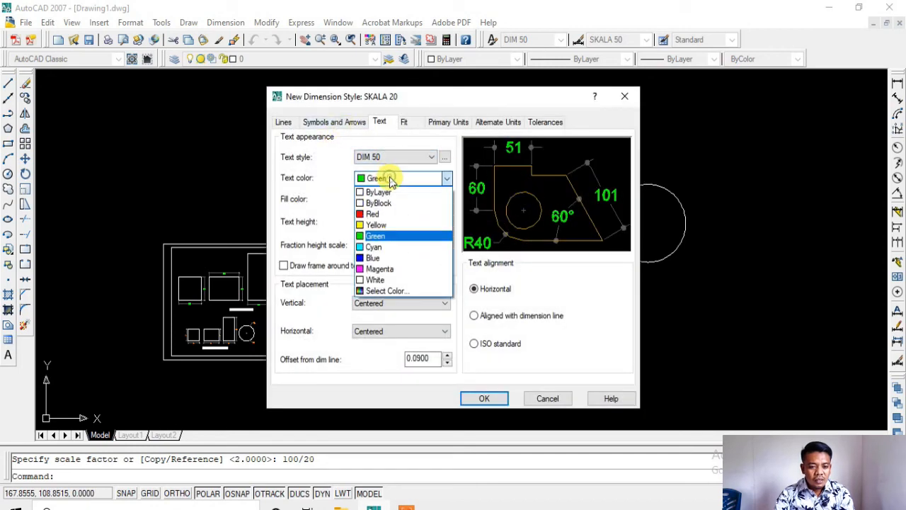
click(389, 290)
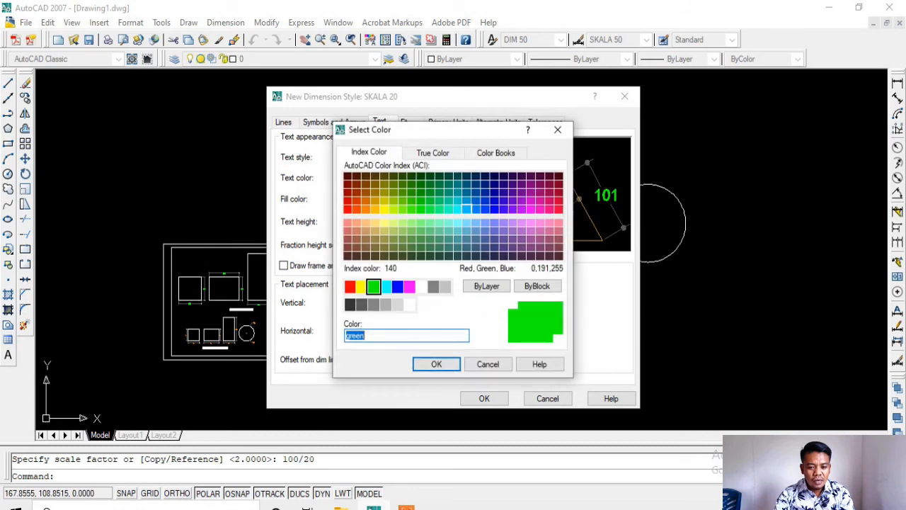
click(467, 208)
click(436, 365)
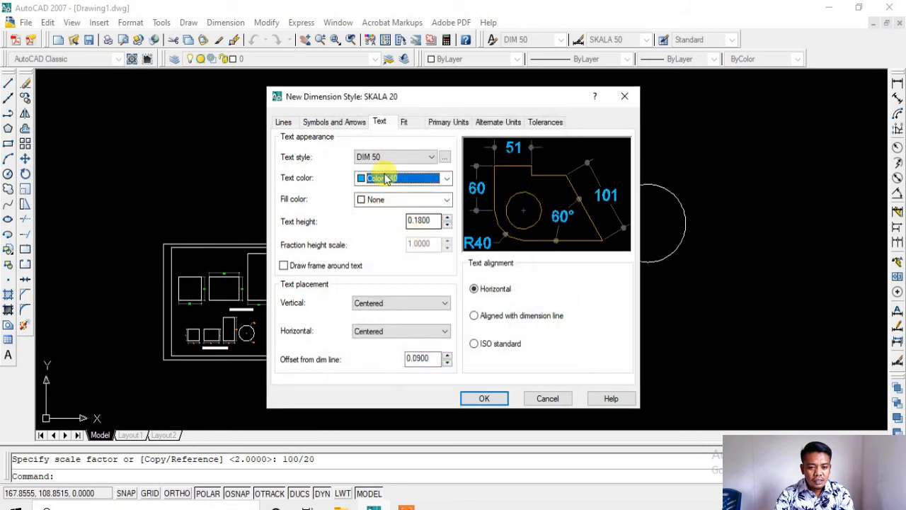
- Set the measurement scale factor of the SKALA 20 style to 20 and save the new style
click(405, 123)
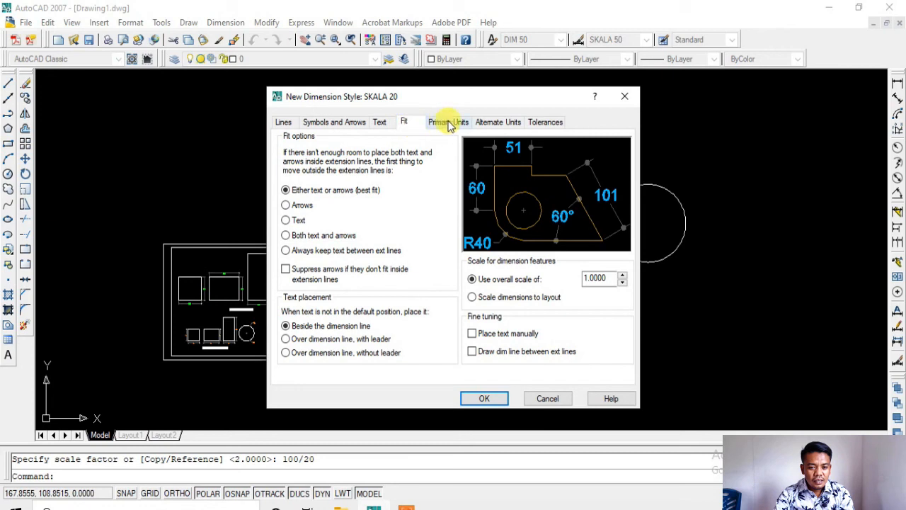
click(436, 123)
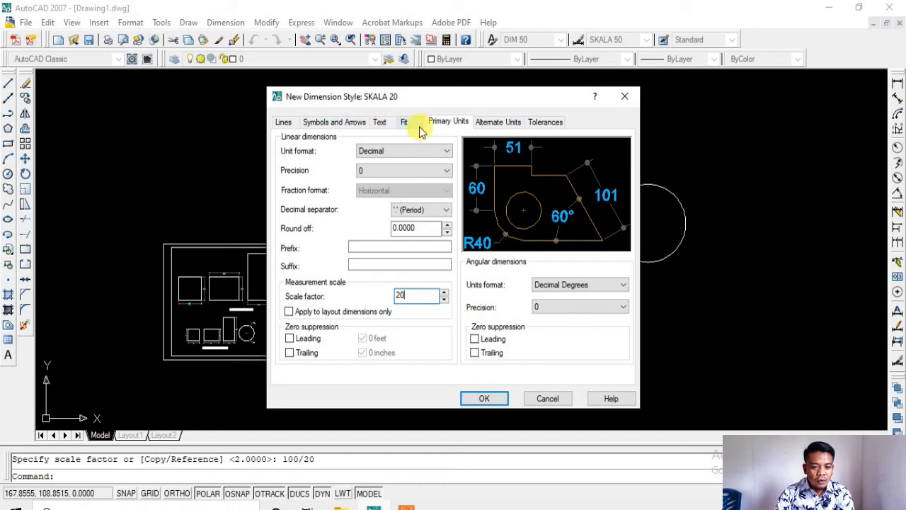
click(381, 122)
drag(397, 97, 576, 88)
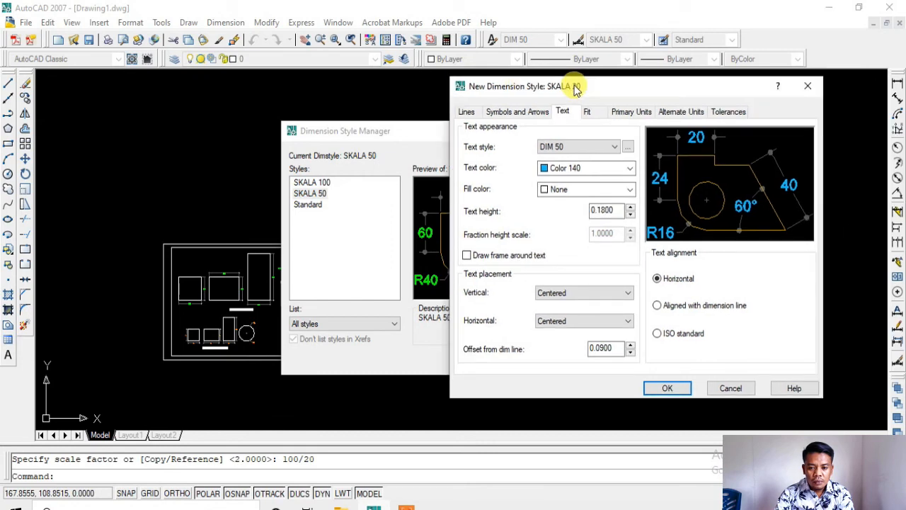
drag(577, 87, 540, 95)
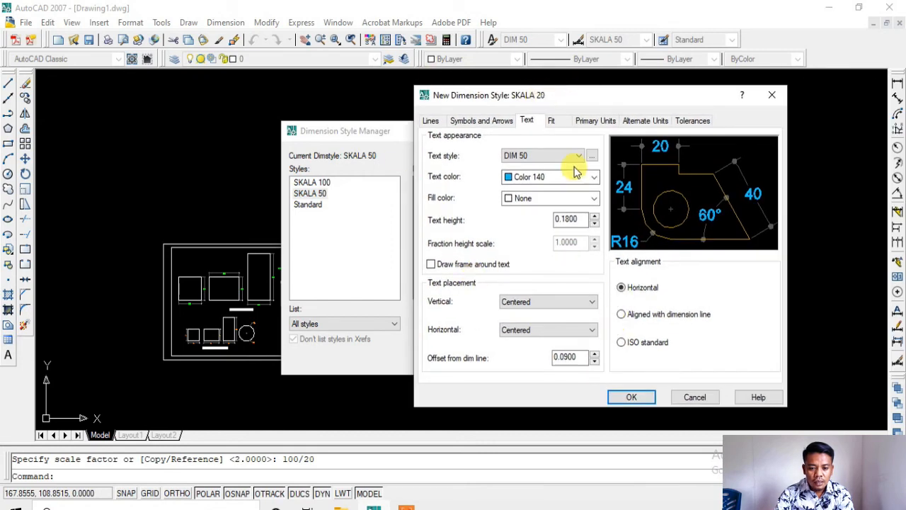
click(631, 397)
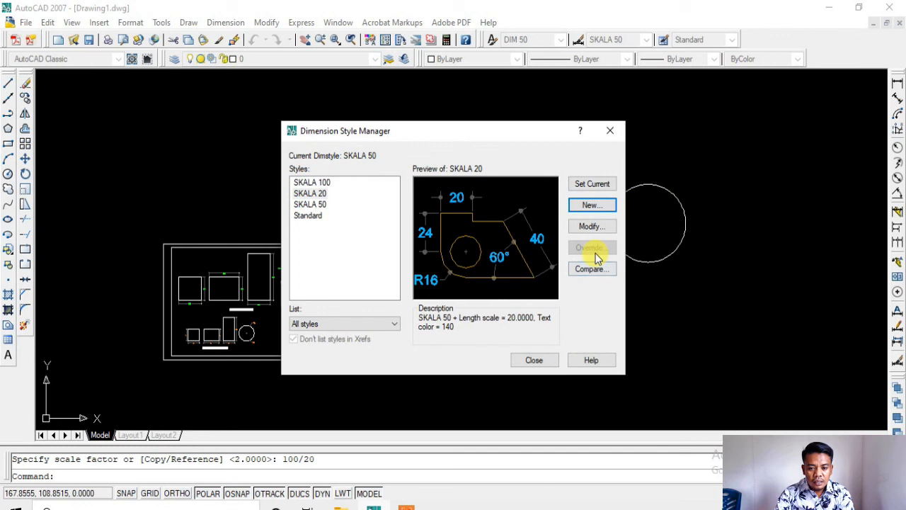
- Make SKALA 20 the current dimension style and close the style manager
click(311, 193)
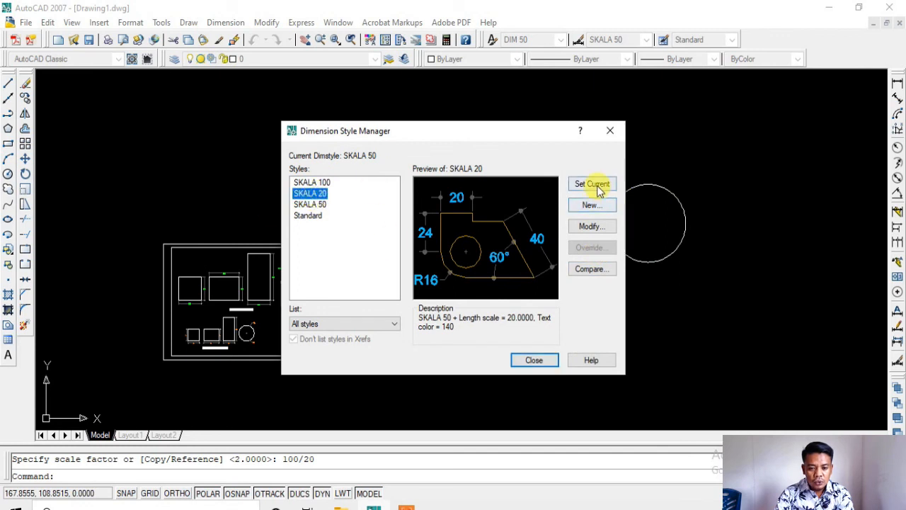
click(598, 188)
click(540, 363)
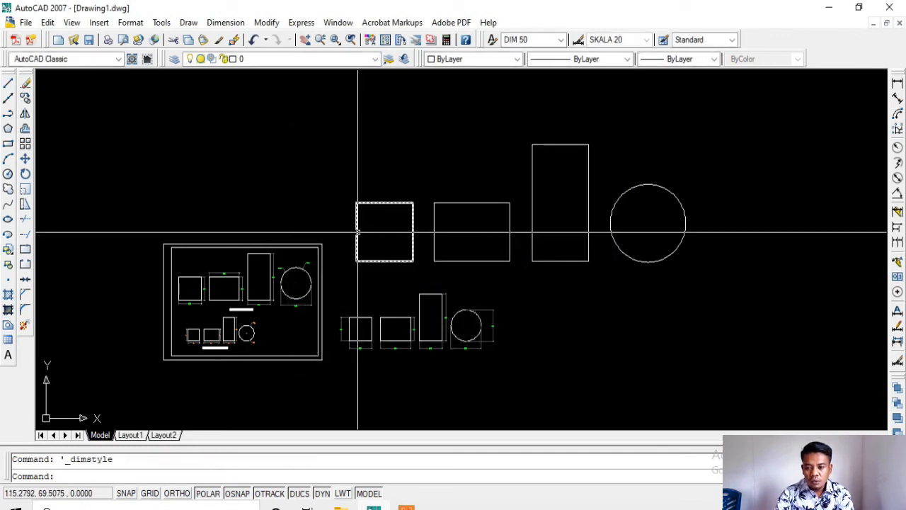
- Add a linear dimension for the enlarged square's width below its bottom edge
click(897, 85)
scroll(414, 244, up, 3)
click(296, 278)
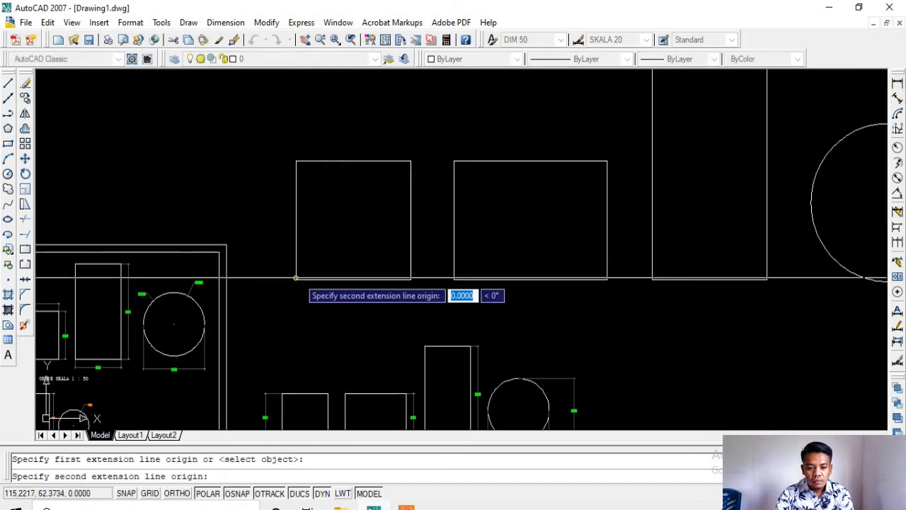
click(411, 279)
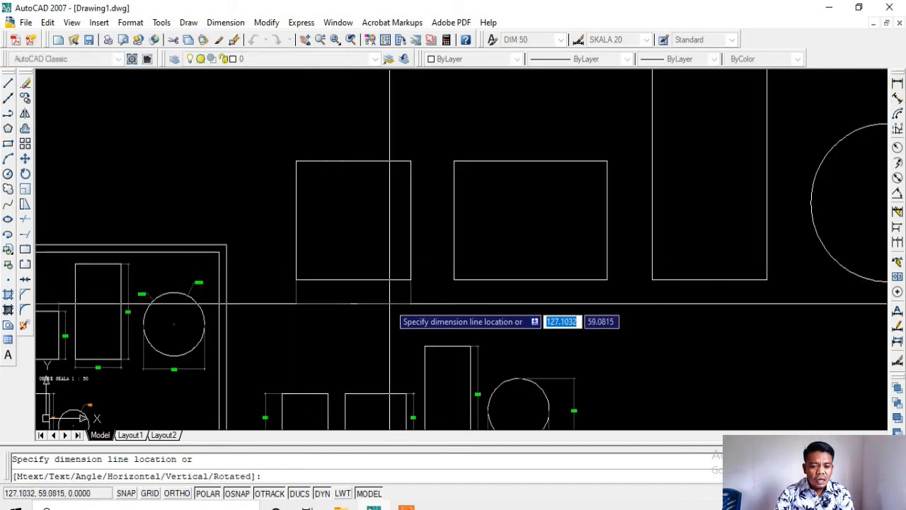
click(393, 304)
- Dimension the height of the enlarged square along its right side
scroll(326, 279, up, 3)
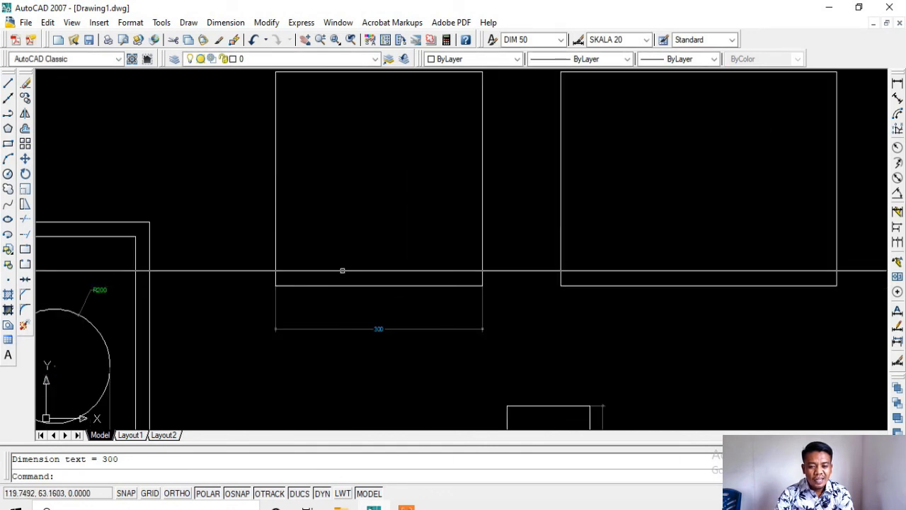
key(Return)
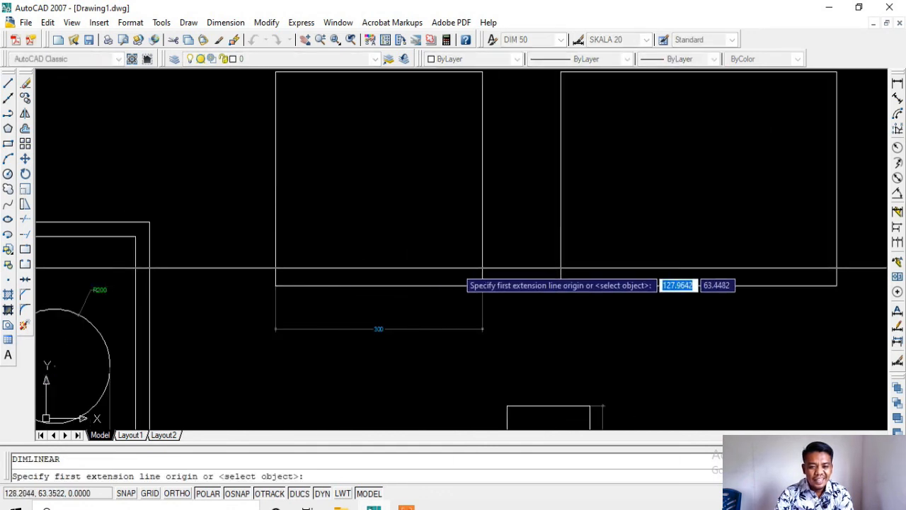
click(482, 285)
click(482, 73)
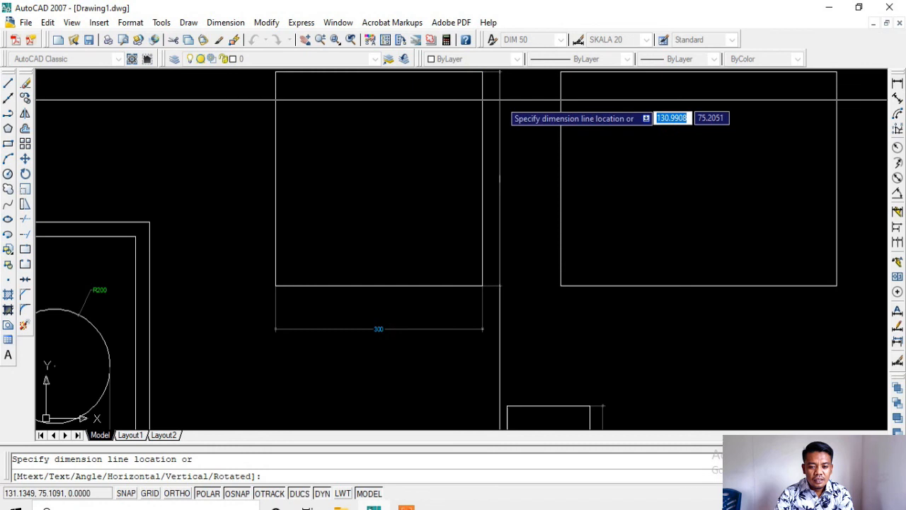
click(500, 99)
- Dimension the width of the enlarged wide rectangle just below its bottom edge
key(Return)
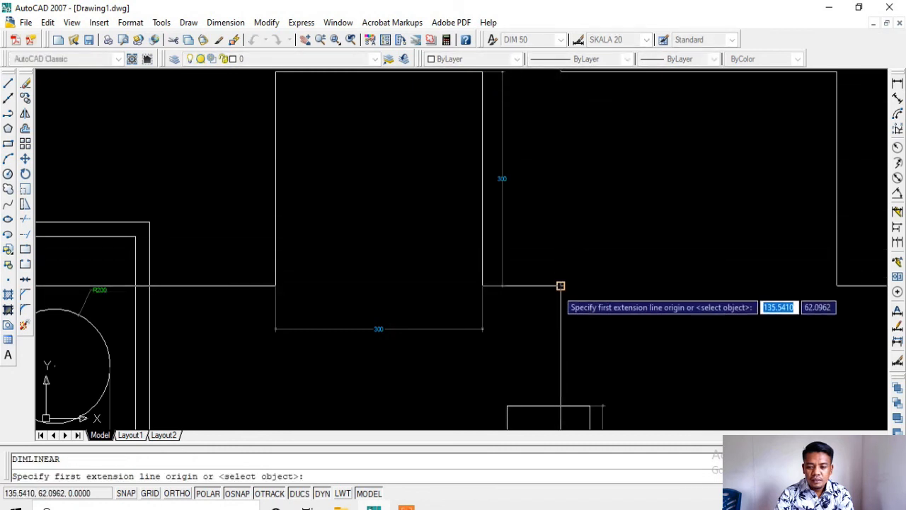
click(560, 285)
click(835, 286)
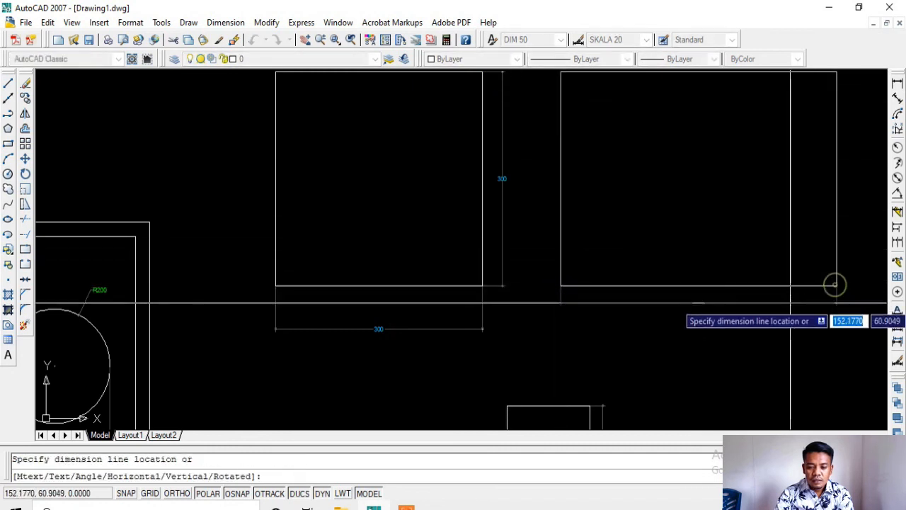
click(786, 306)
- Dimension the height of the enlarged wide rectangle along its right side
middle_drag(754, 275, 579, 302)
key(Return)
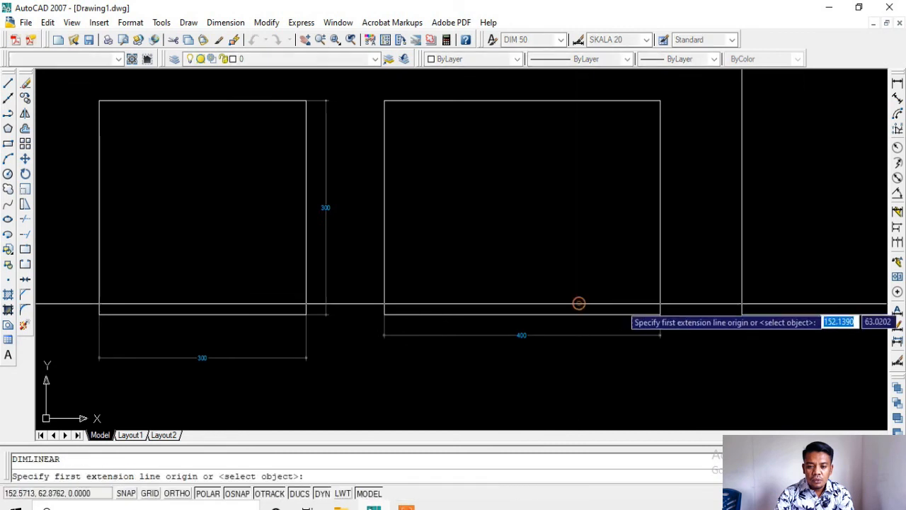
click(660, 314)
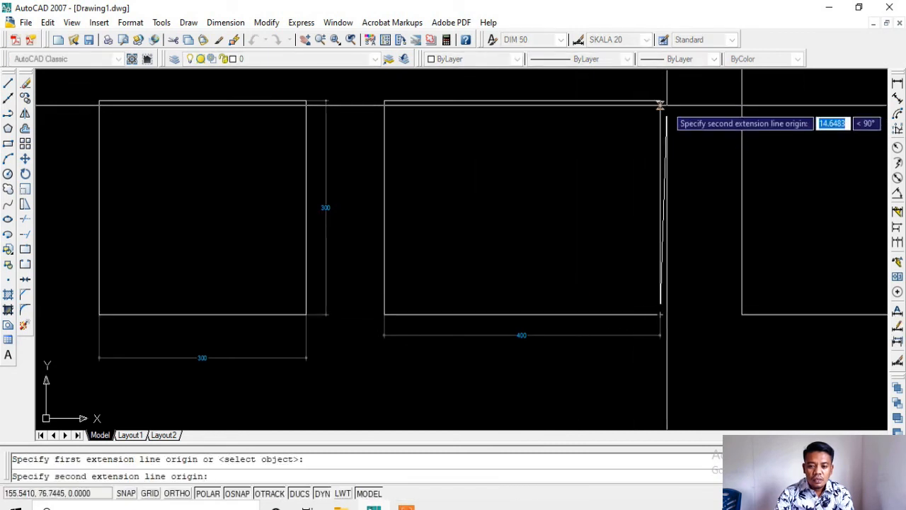
click(660, 101)
click(681, 106)
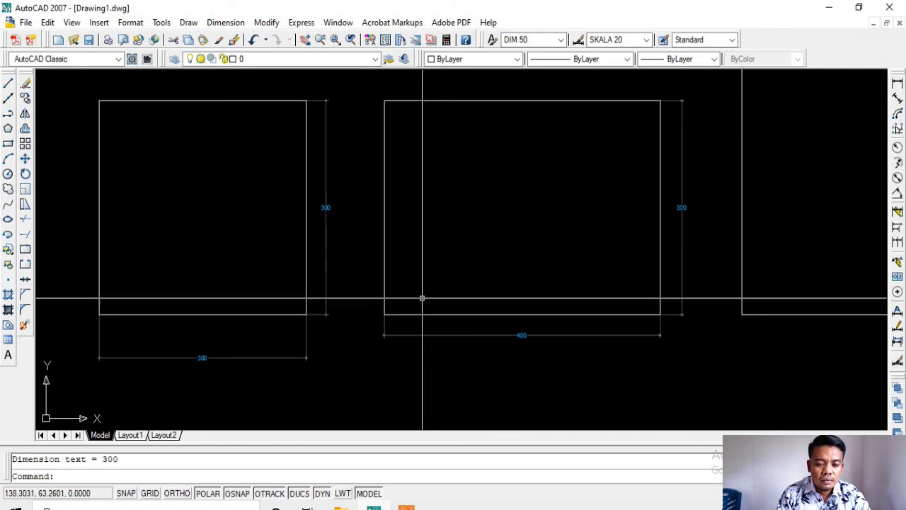
- Dimension the width of the enlarged tall rectangle just below its bottom edge
scroll(422, 298, down, 2)
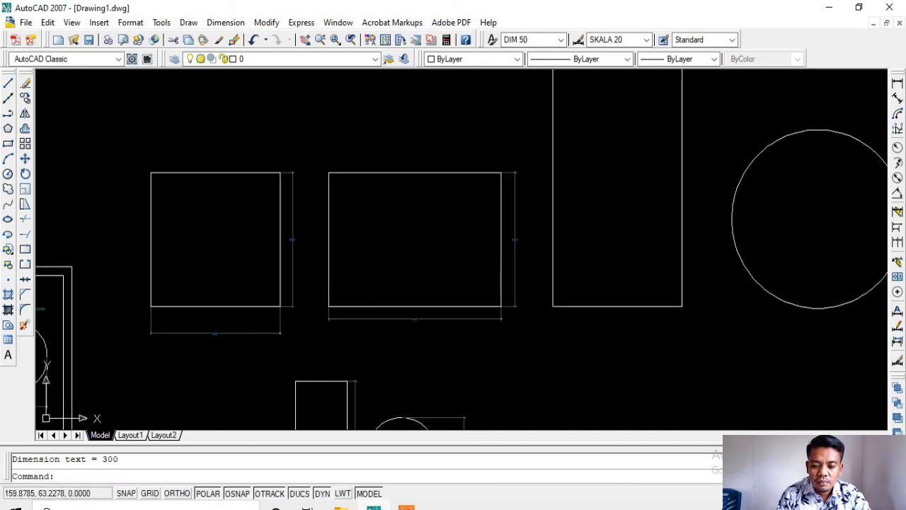
key(Return)
click(552, 306)
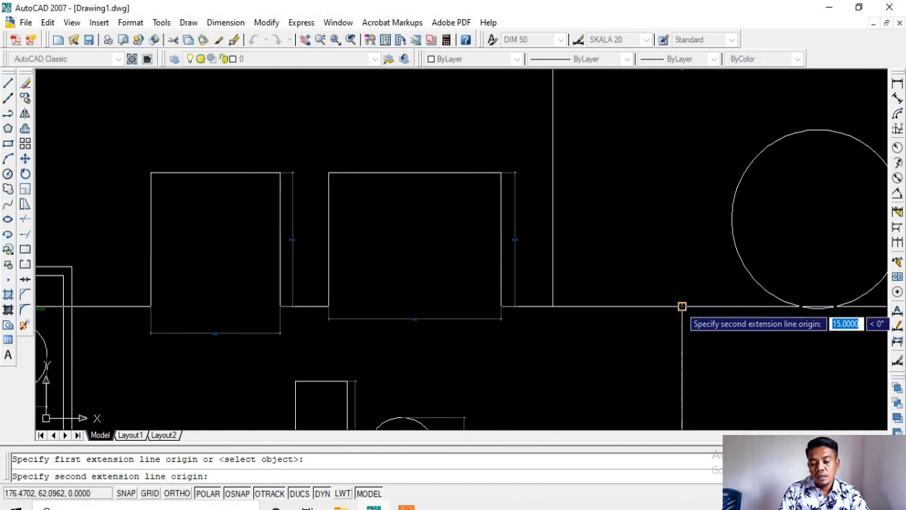
click(681, 306)
click(673, 324)
scroll(605, 320, up, 3)
scroll(598, 324, down, 5)
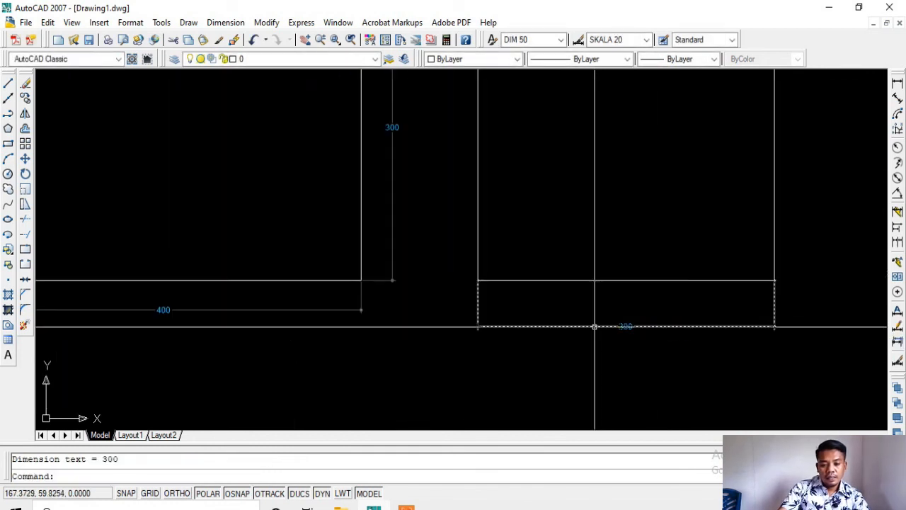
scroll(594, 327, up, 5)
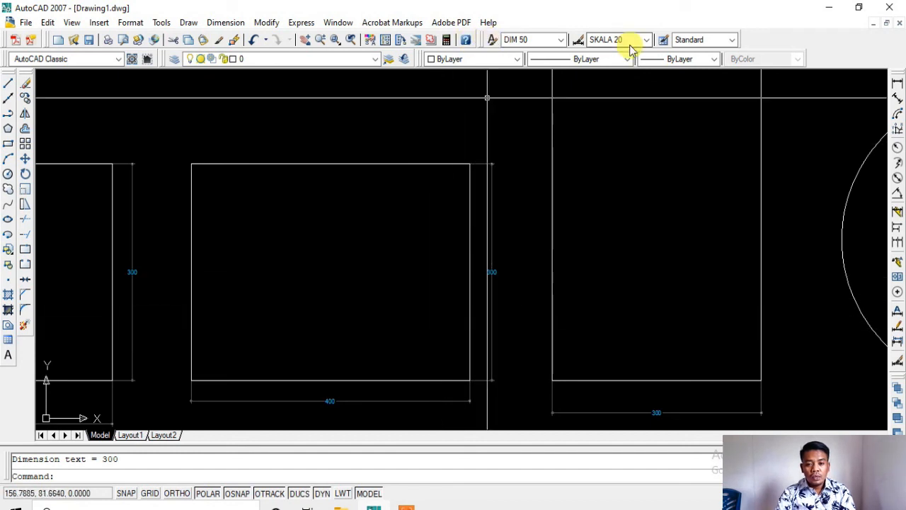
- Create a new text style named DIM 20
click(577, 41)
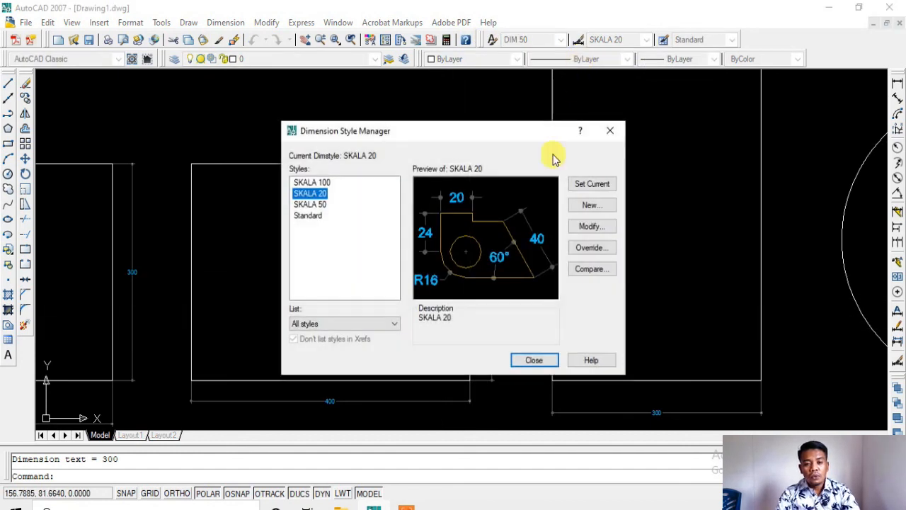
key(Escape)
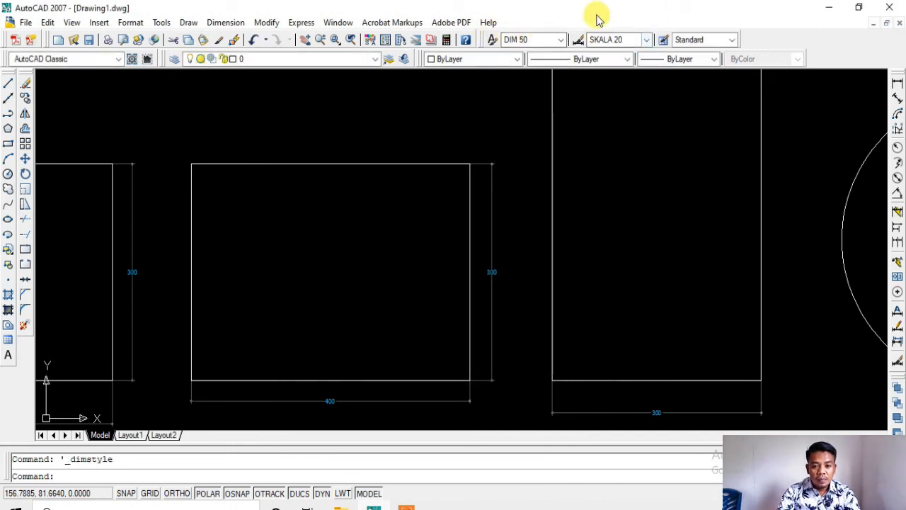
click(492, 42)
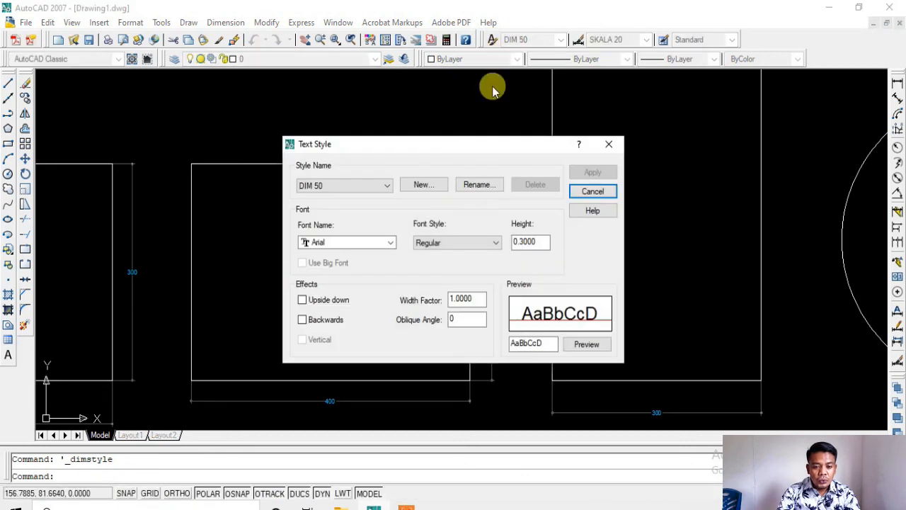
click(423, 186)
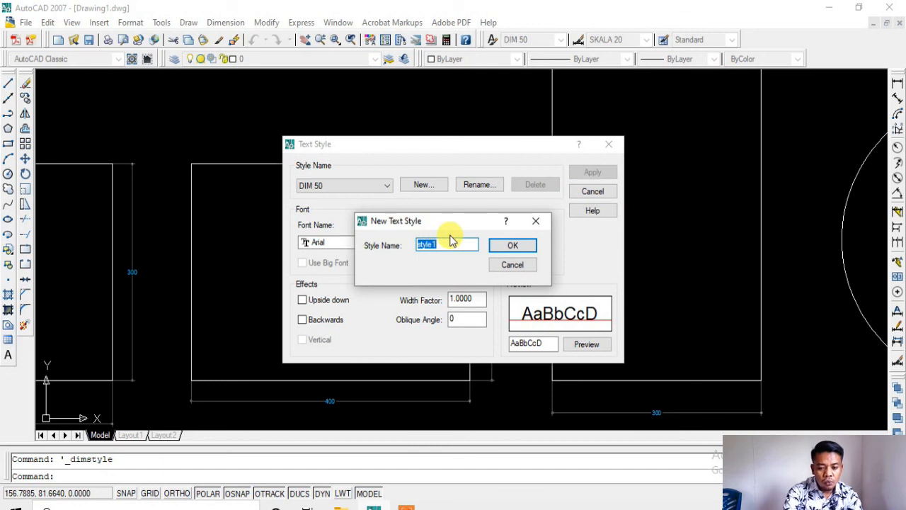
text(DIM 20)
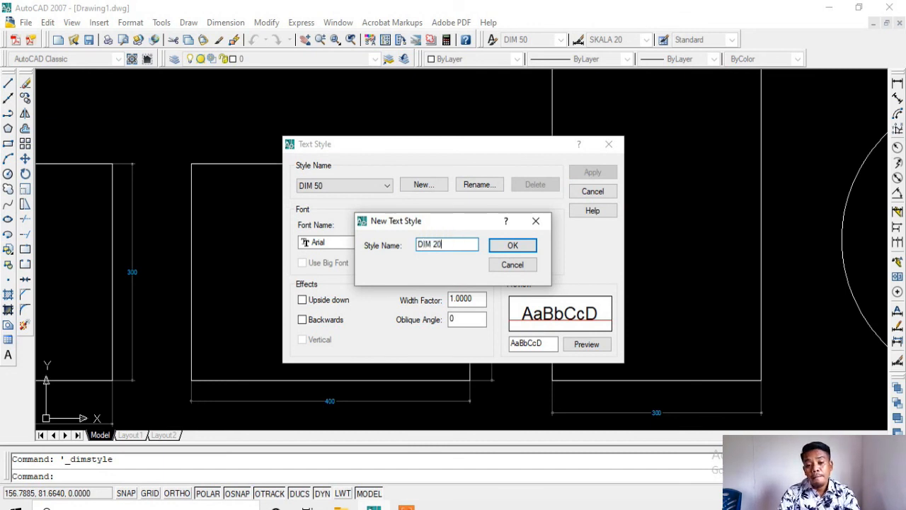
click(512, 244)
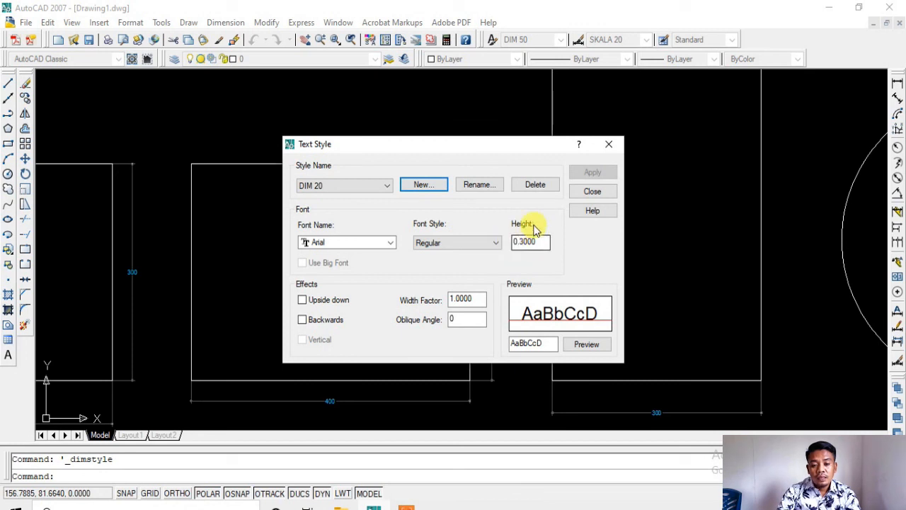
- Set the DIM 20 text style's height to 0.38 and apply it
key(BackSpace)
text(5)
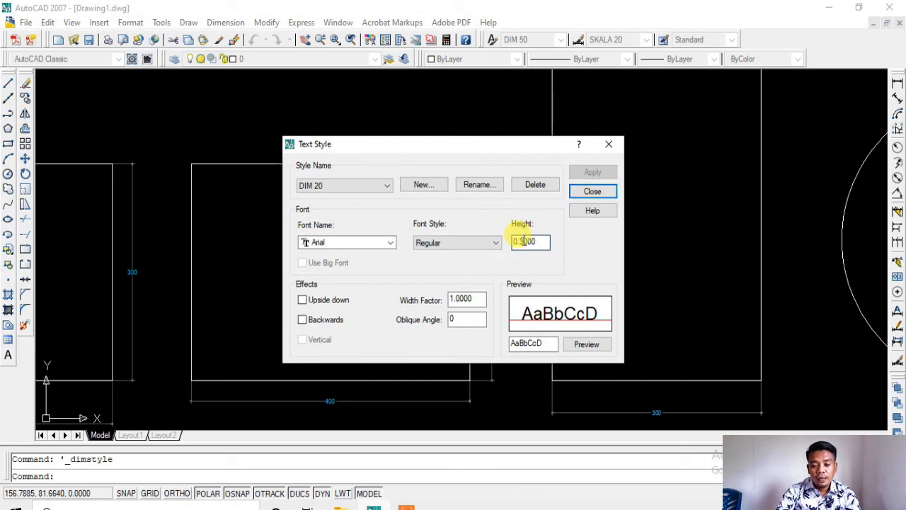
drag(530, 240, 547, 240)
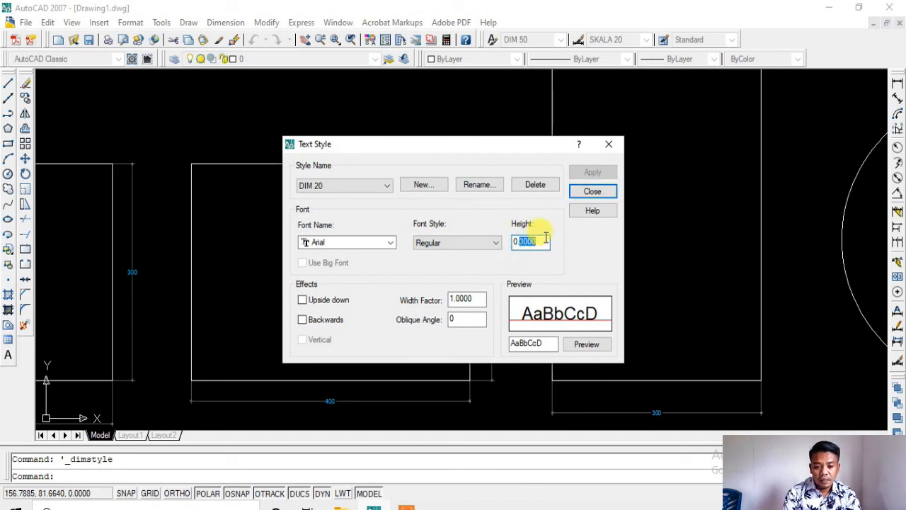
text(35)
key(BackSpace)
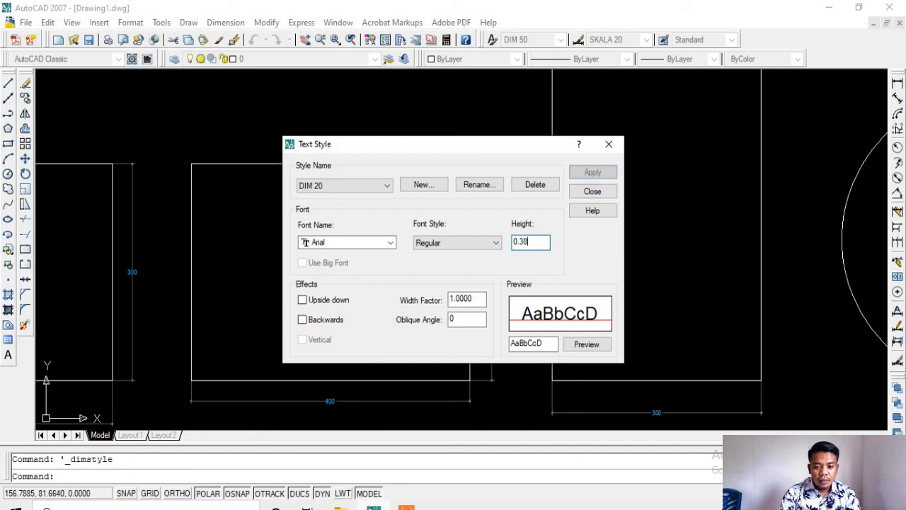
text(8)
click(593, 173)
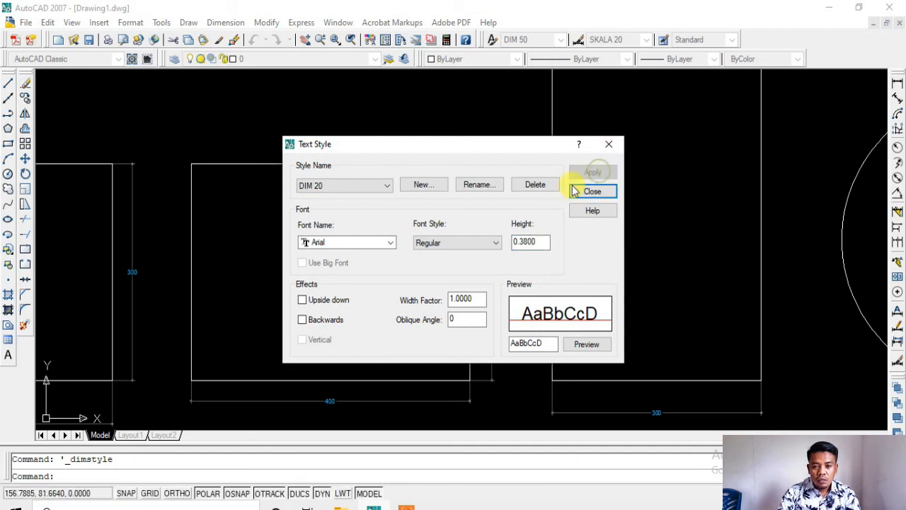
click(591, 191)
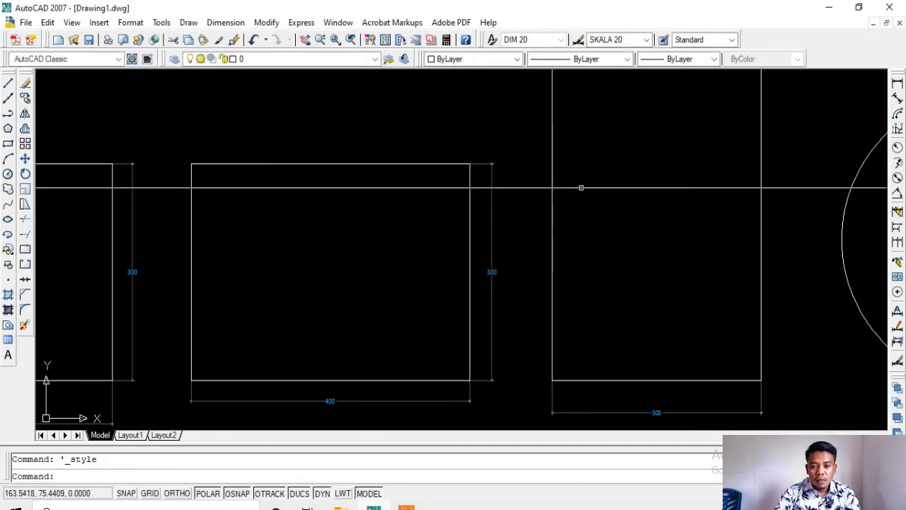
- Modify the SKALA 20 dimension style to use the DIM 20 text style
click(579, 40)
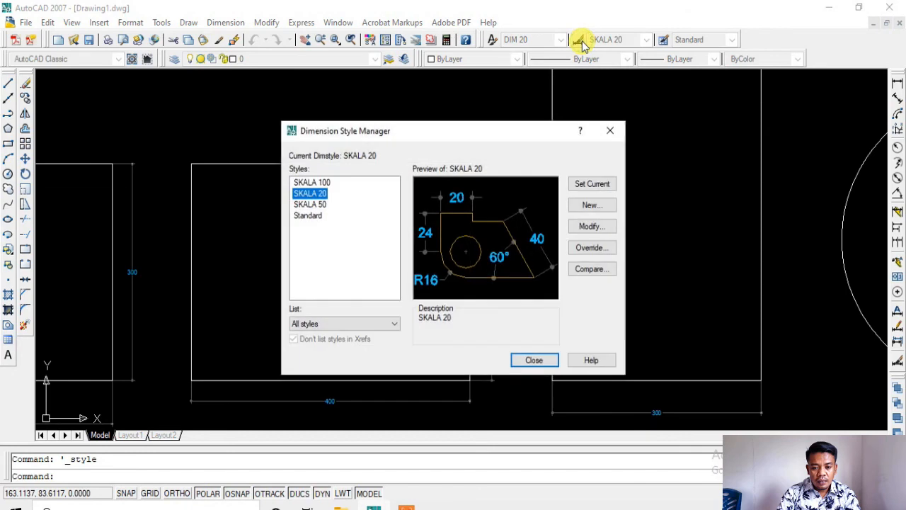
click(609, 226)
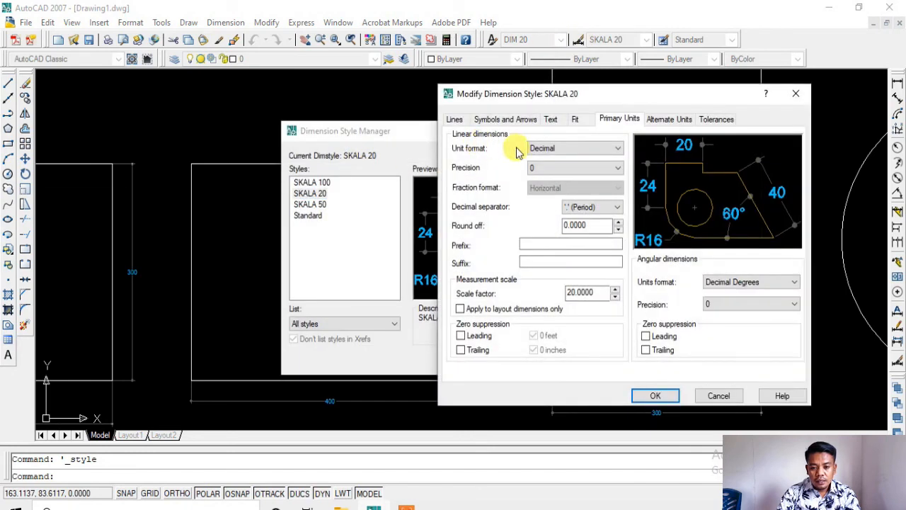
click(551, 119)
click(564, 154)
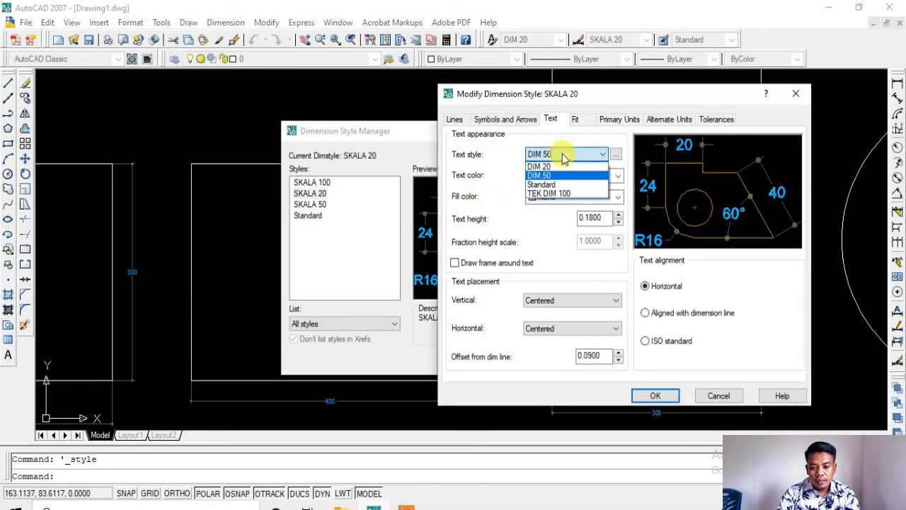
click(564, 166)
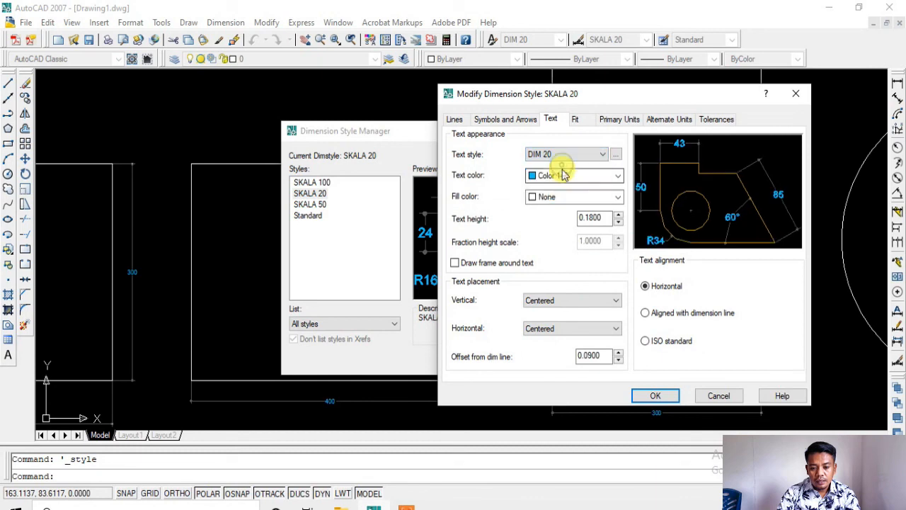
click(658, 402)
click(529, 361)
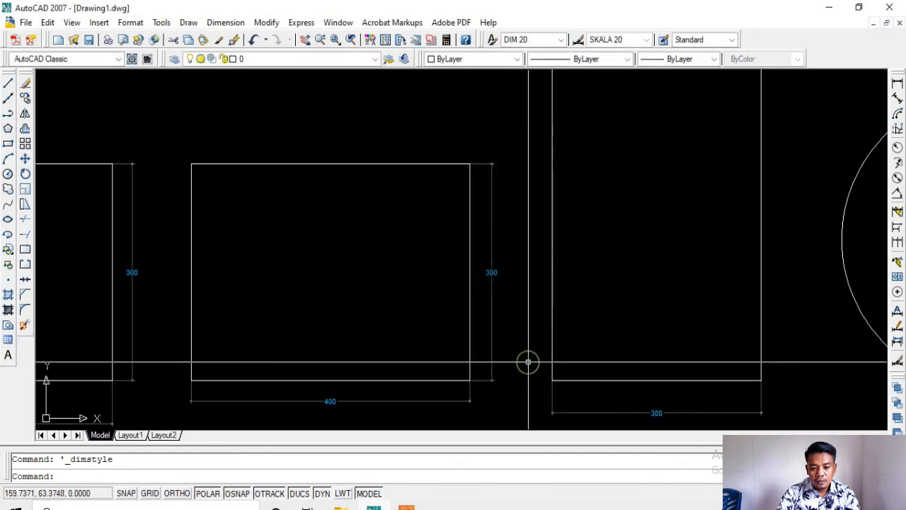
- Examine the height dimension's text beside the enlarged wide rectangle at close range
scroll(509, 260, up, 5)
scroll(509, 260, down, 2)
click(507, 253)
click(480, 286)
key(Escape)
click(478, 274)
click(455, 289)
key(Escape)
click(478, 268)
key(Escape)
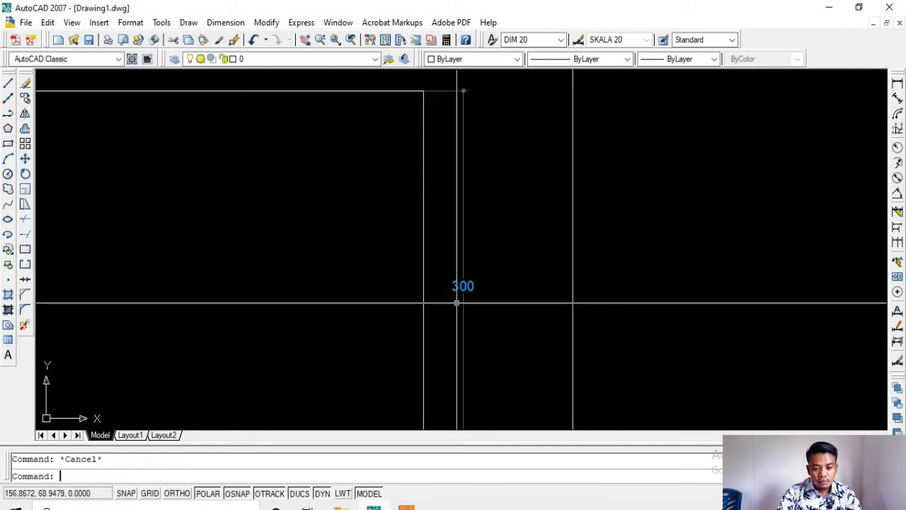
text(ed)
key(Return)
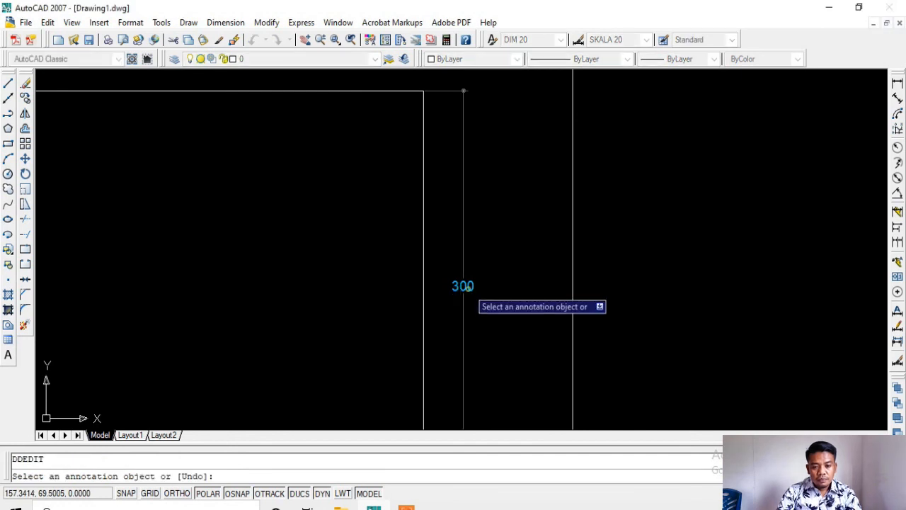
click(467, 289)
key(Escape)
scroll(491, 265, down, 6)
scroll(418, 332, up, 5)
middle_drag(399, 320, 743, 251)
scroll(554, 254, down, 2)
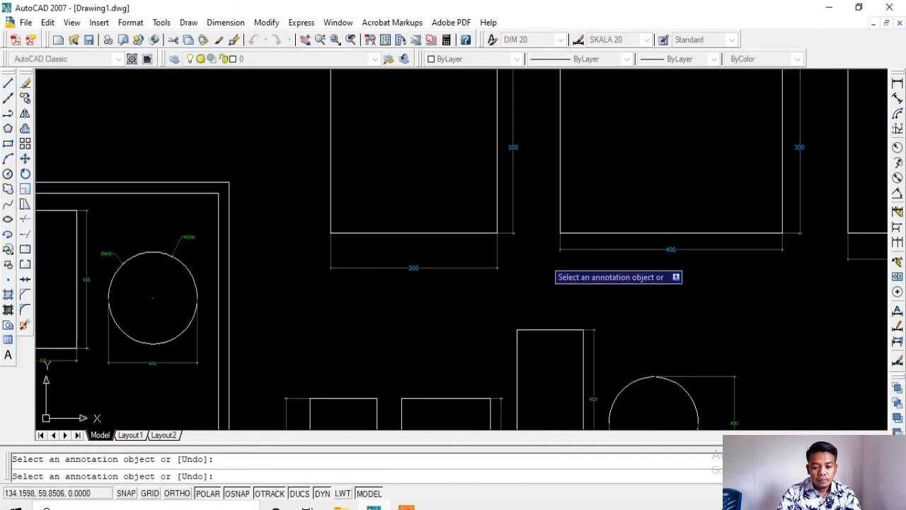
key(Escape)
- Save the drawing in the Documents folder as LATIHAN SKALA.dwg
scroll(477, 257, up, 3)
mouse_move(476, 268)
middle_down()
mouse_move(450, 305)
mouse_move(508, 273)
middle_up()
scroll(450, 305, down, 4)
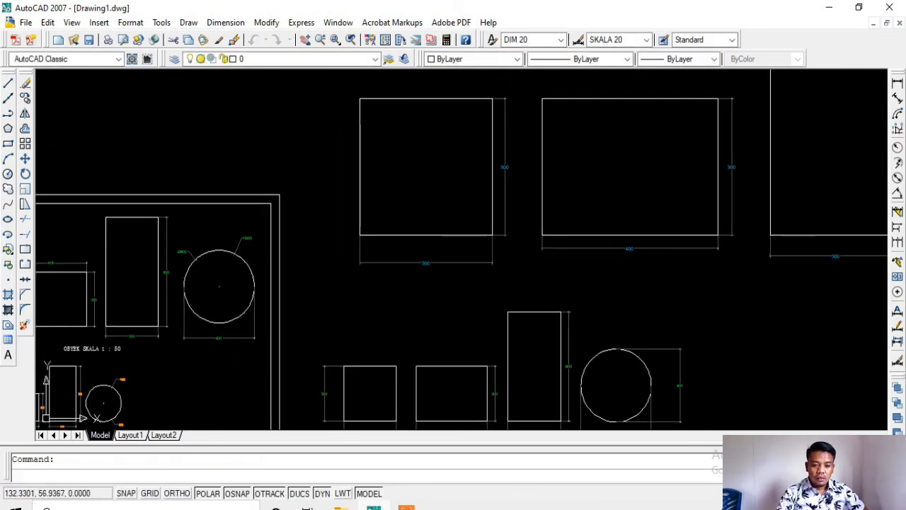
key(ctrl+s)
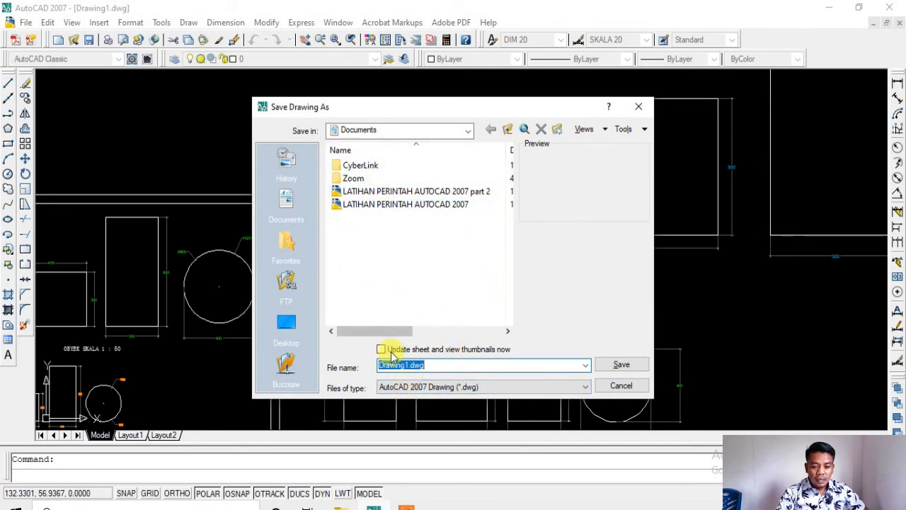
drag(411, 364, 364, 365)
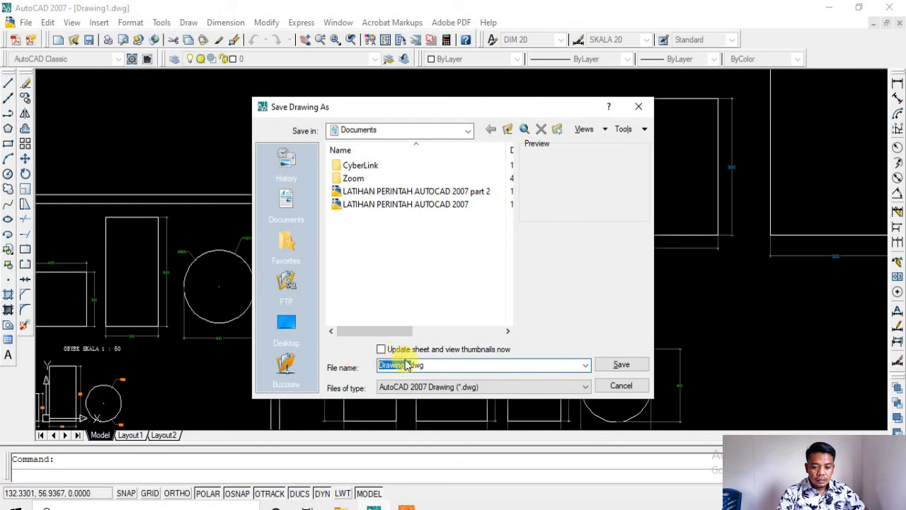
drag(409, 365, 354, 364)
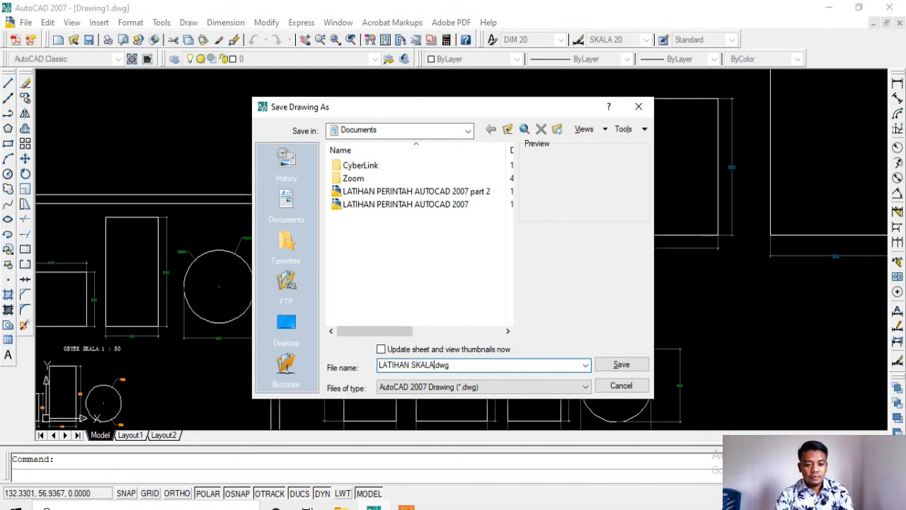
key(Return)
scroll(464, 248, down, 2)
middle_drag(357, 320, 411, 289)
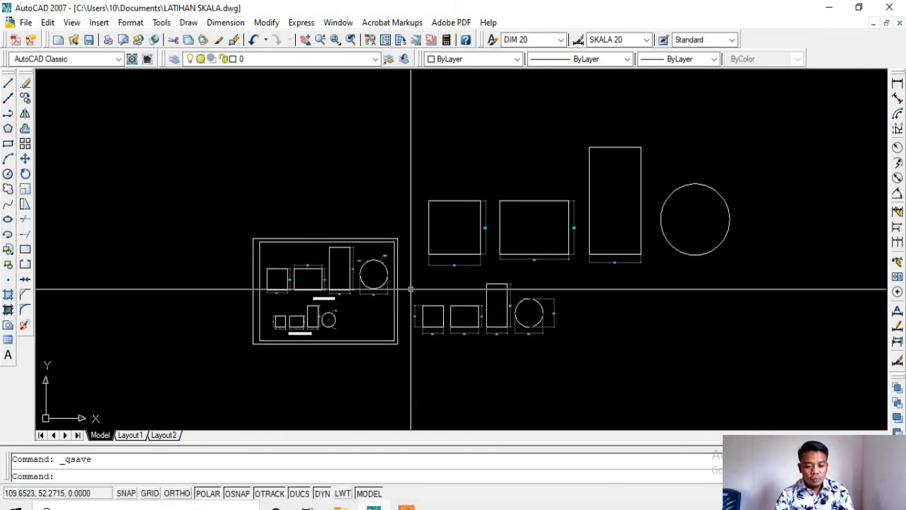
click(406, 506)
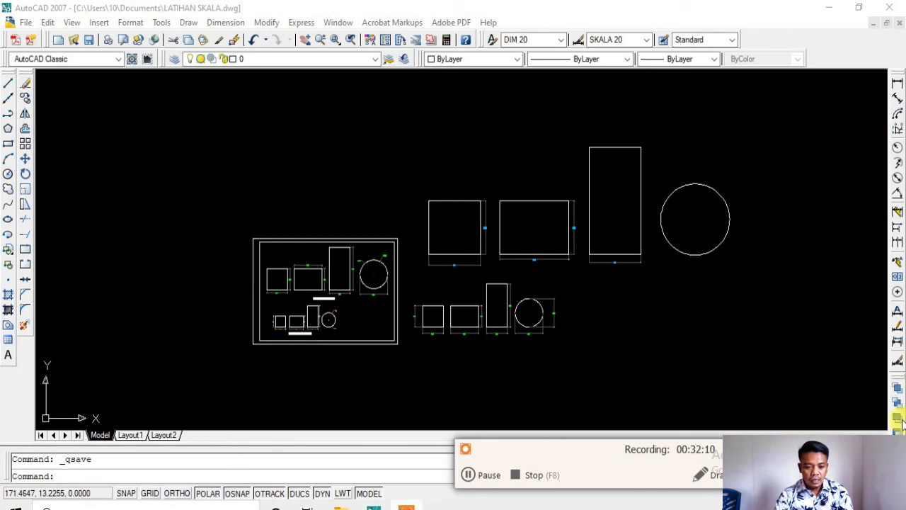
click(864, 449)
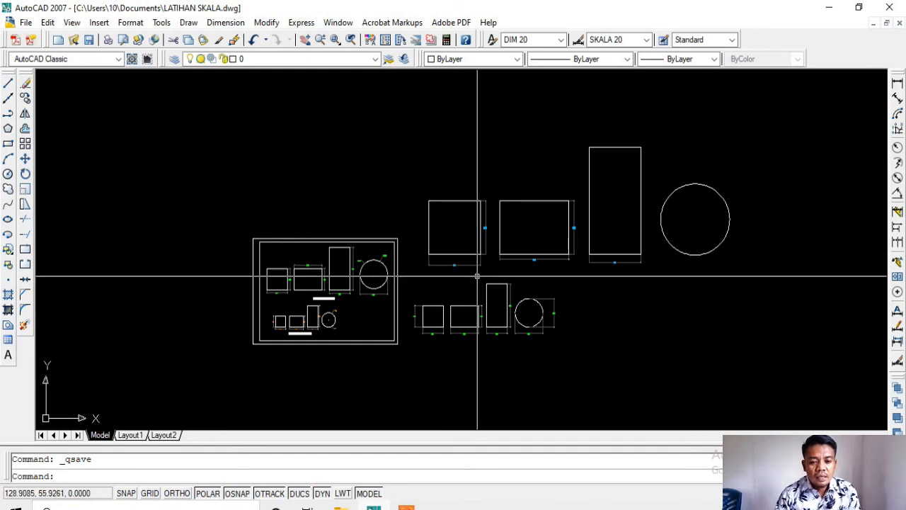
middle_drag(424, 297, 418, 259)
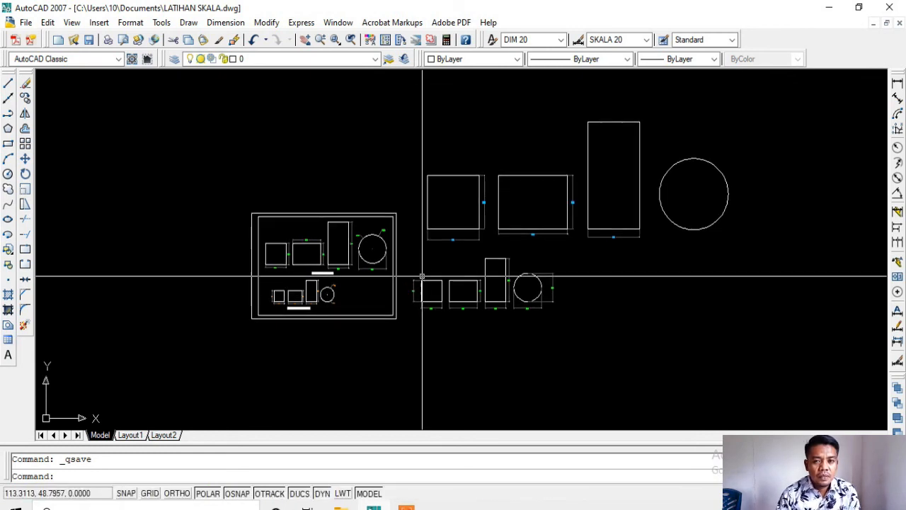
middle_drag(383, 254, 339, 268)
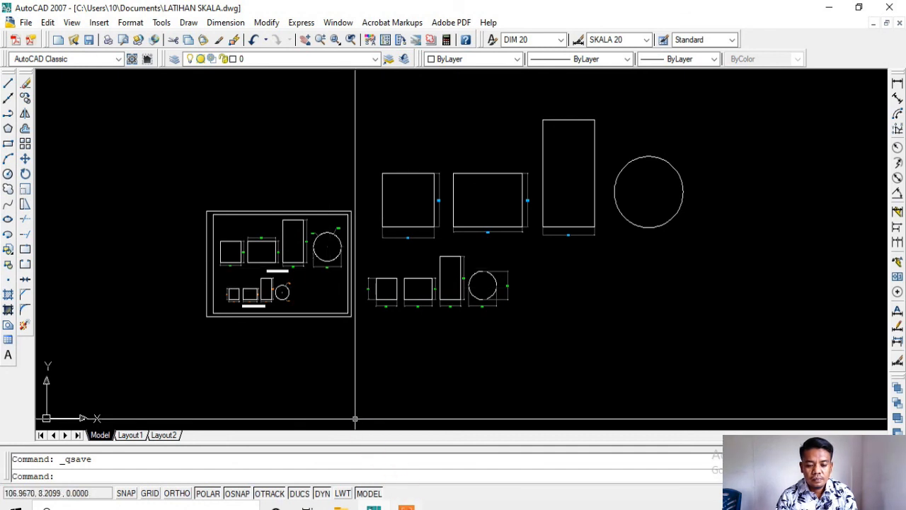
click(411, 508)
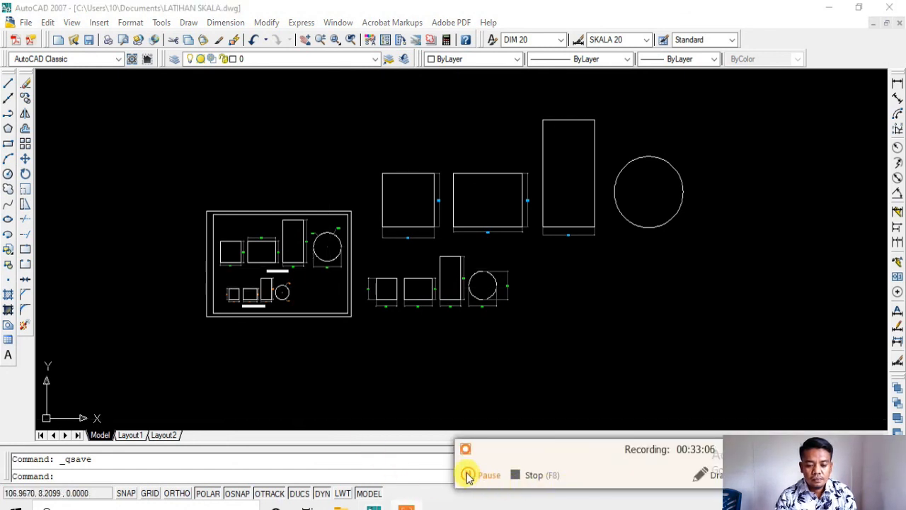